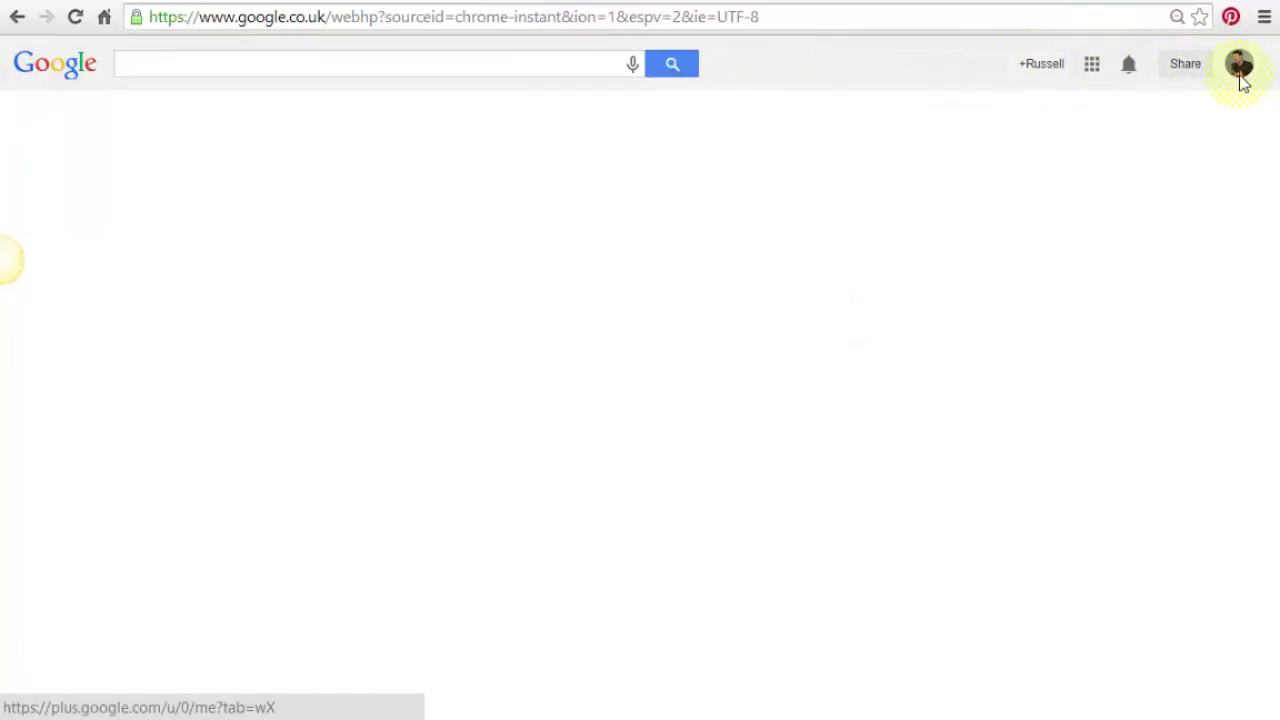
# Open Blogger from the expanded Google apps menu in Chrome.
pyautogui.click(1092, 70)
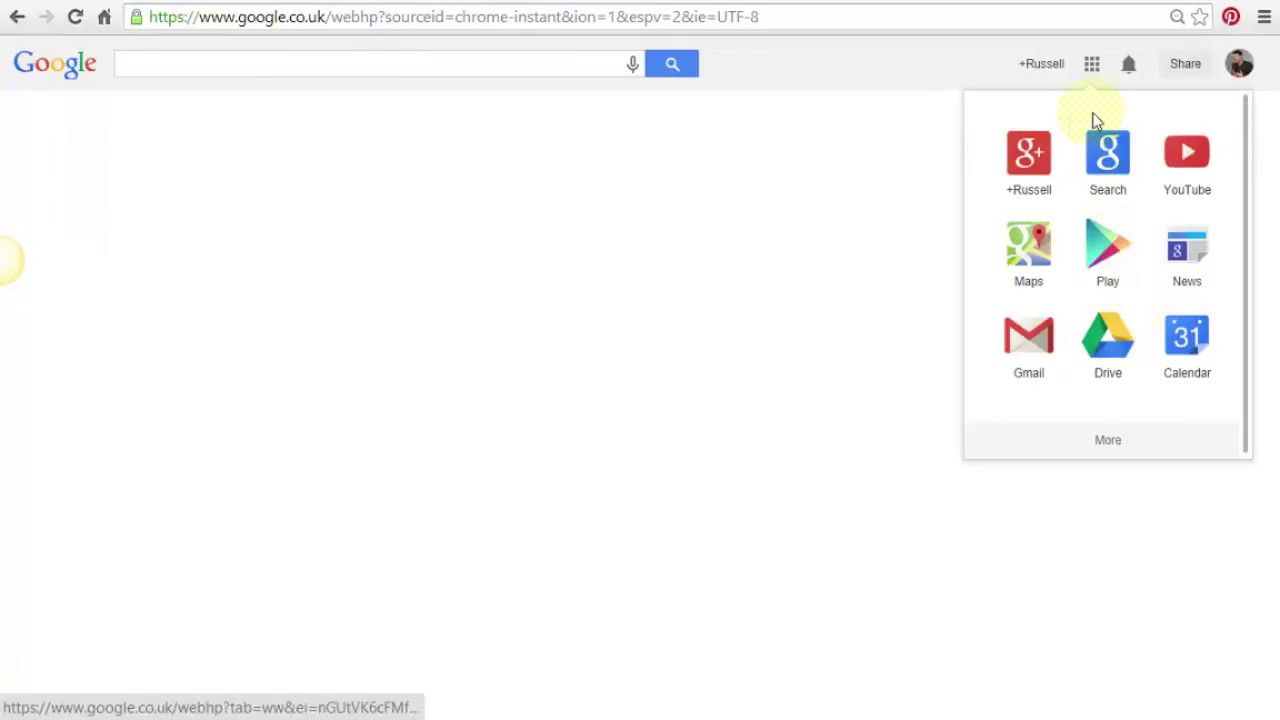
pyautogui.click(1108, 450)
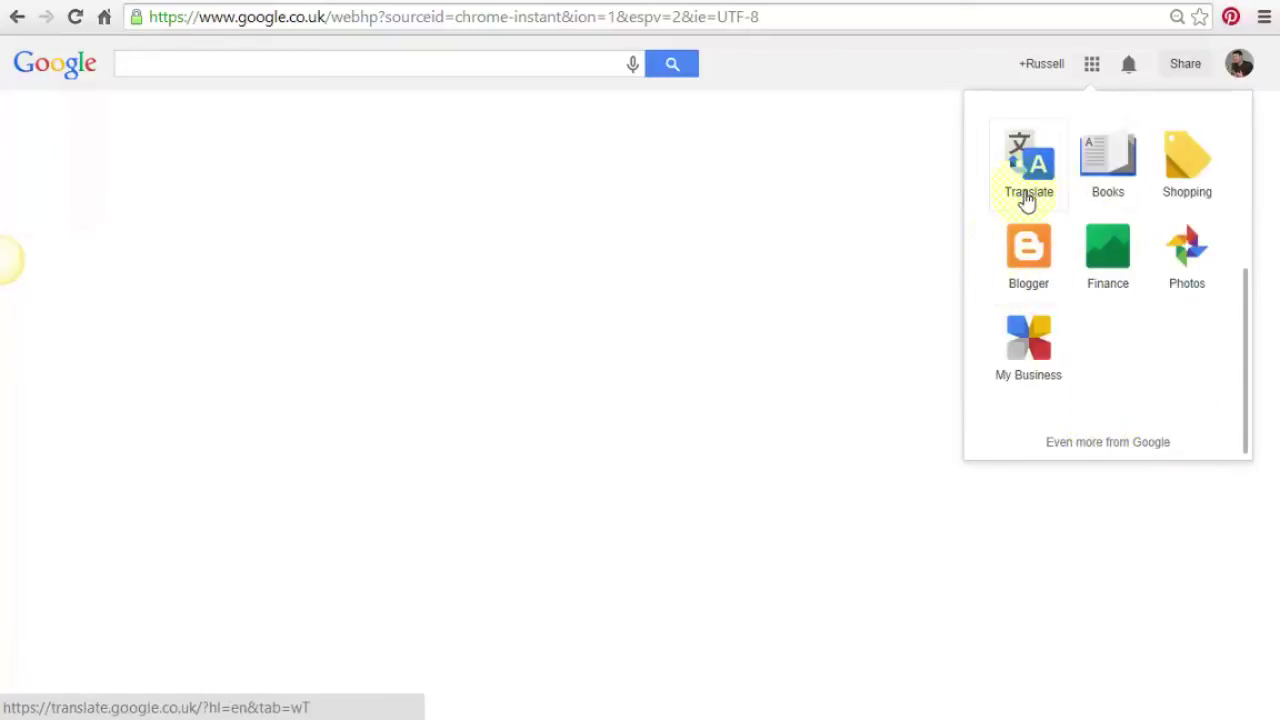
pyautogui.click(1035, 265)
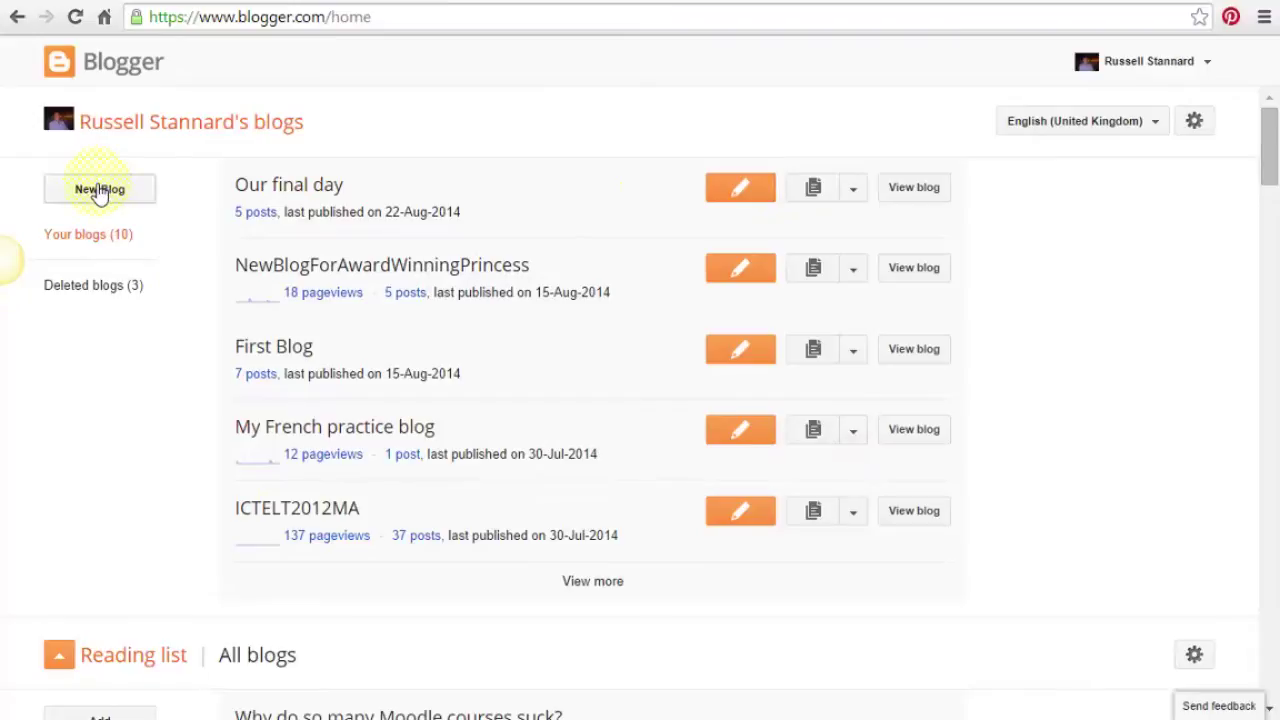
# Start a new blog from the Blogger dashboard.
pyautogui.moveTo(1268, 172); pyautogui.dragTo(1274, 165)
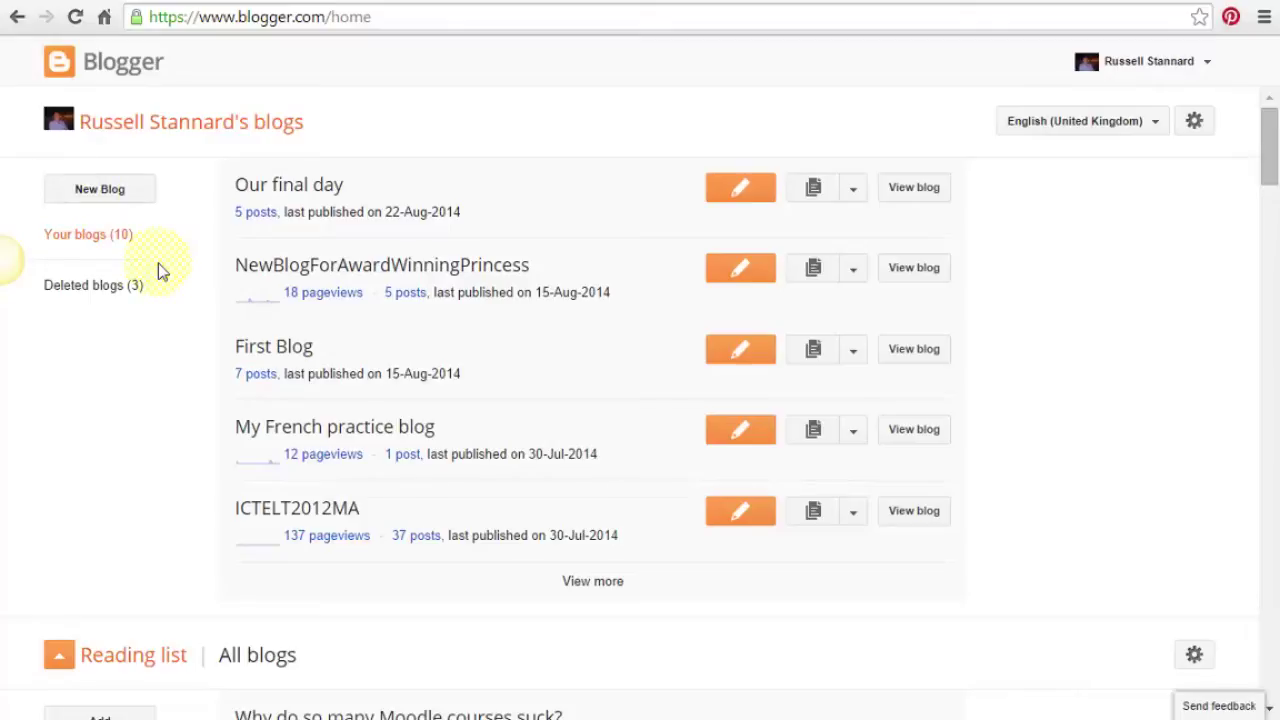
pyautogui.click(82, 196)
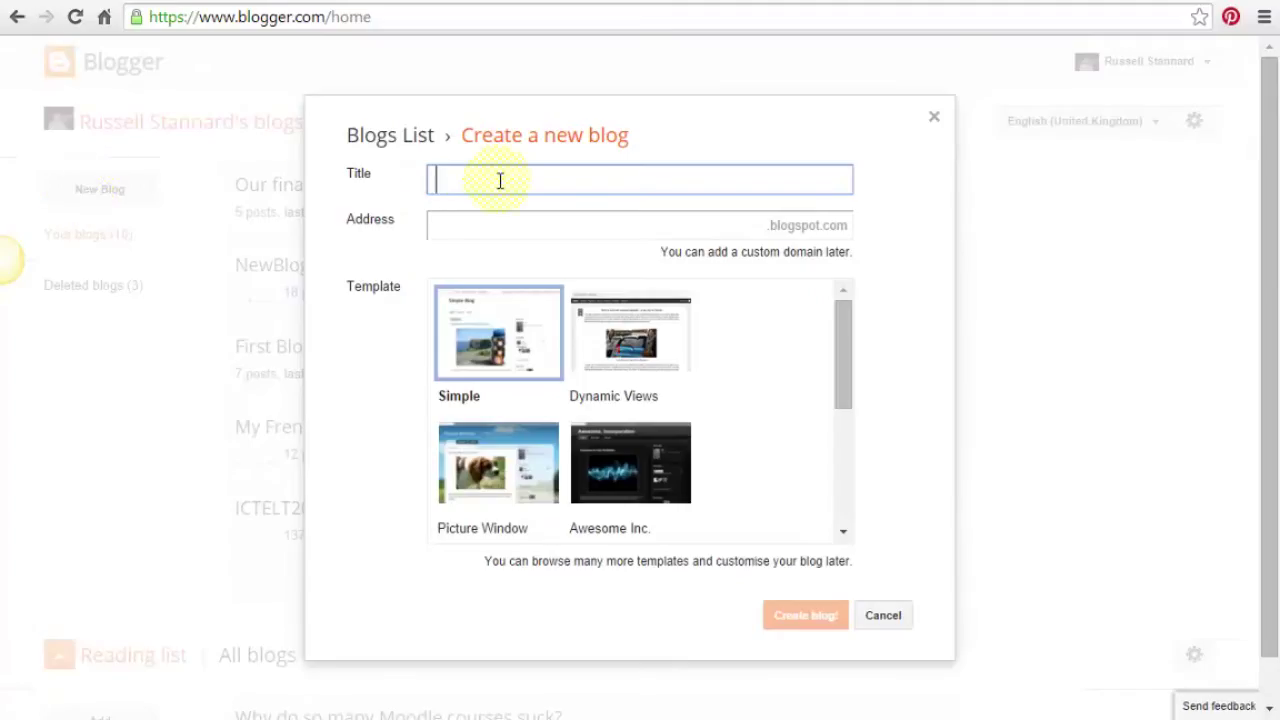
# Enter the title 'teacher training videos blog' and the address 'teachertrainingvideosblog'.
pyautogui.write('teacher tr')
pyautogui.press('BackSpace')
pyautogui.press('BackSpace')
pyautogui.write('her training videos blog')
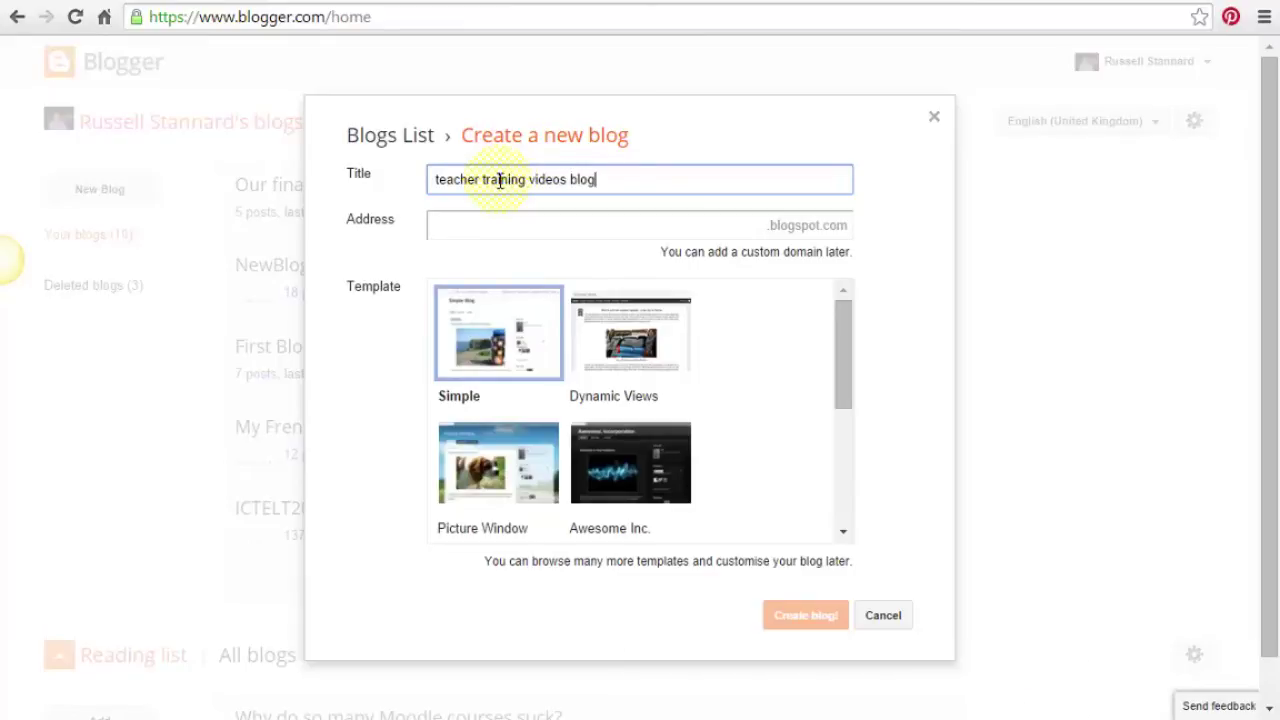
pyautogui.click(519, 233)
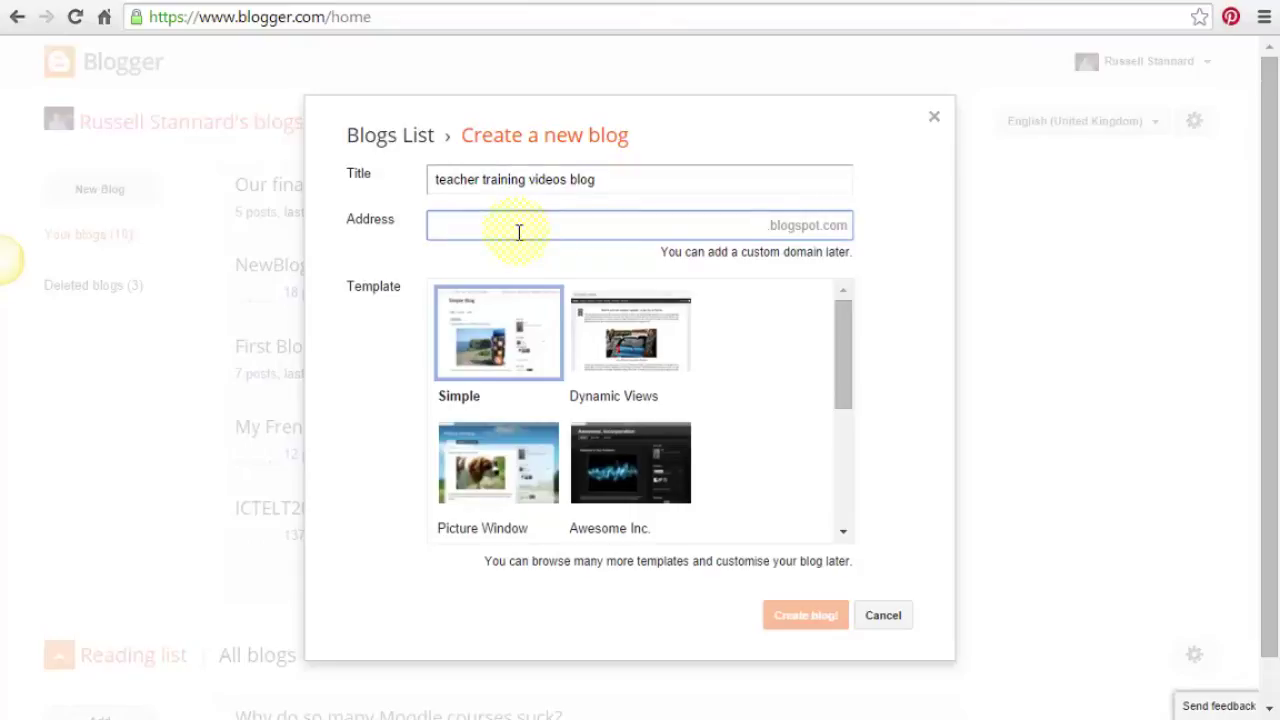
pyautogui.write('eacher')
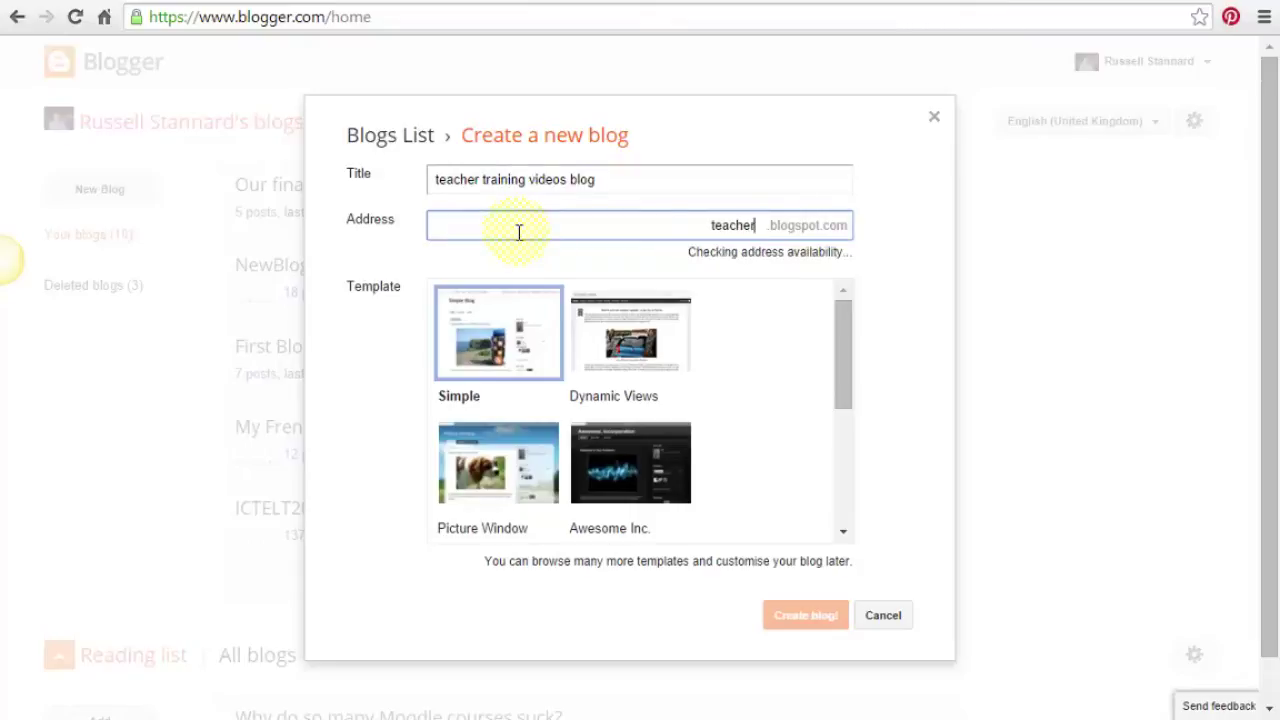
pyautogui.write('train')
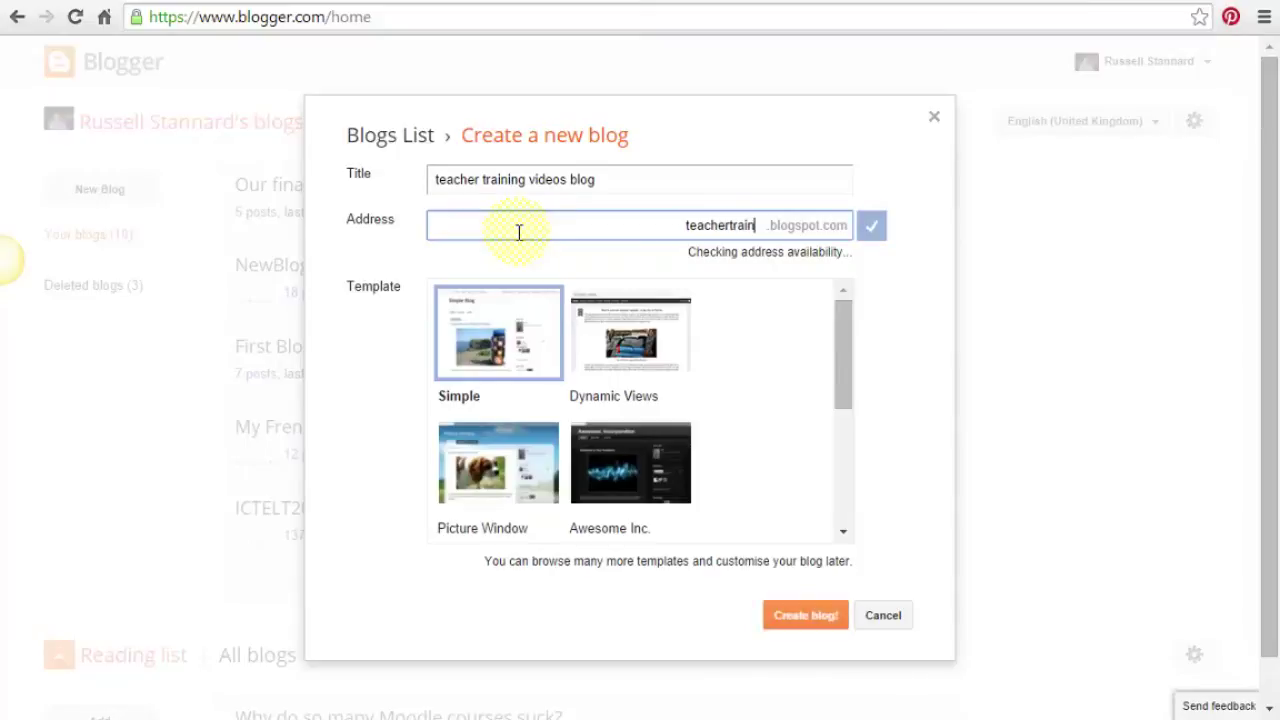
pyautogui.write('ingvideosblog')
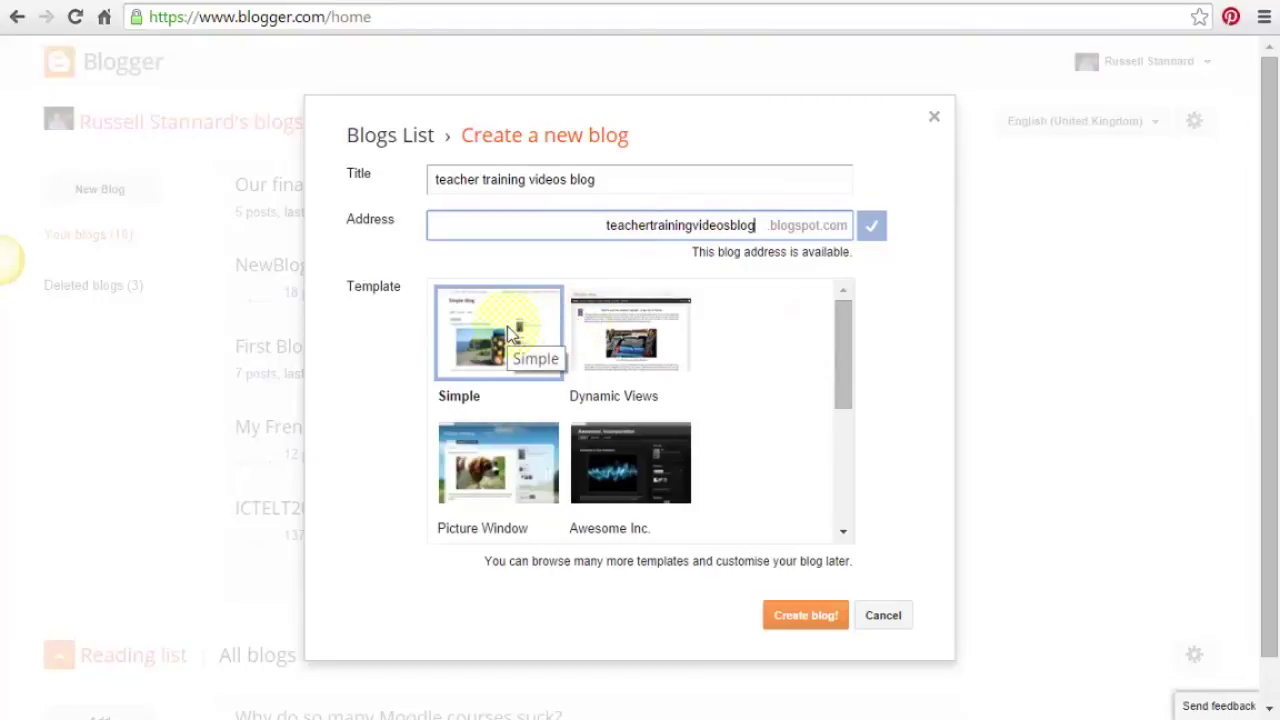
# Create the teacher training videos blog and open a blank new post for it.
pyautogui.click(802, 621)
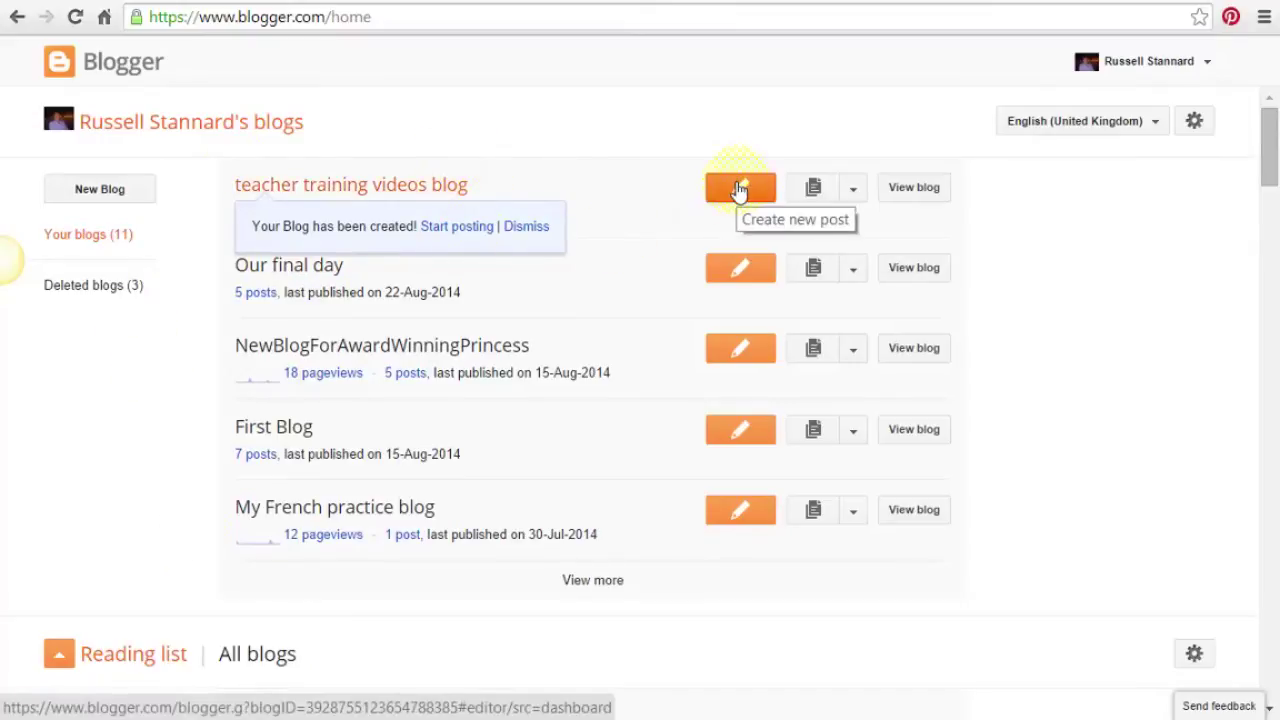
pyautogui.click(740, 190)
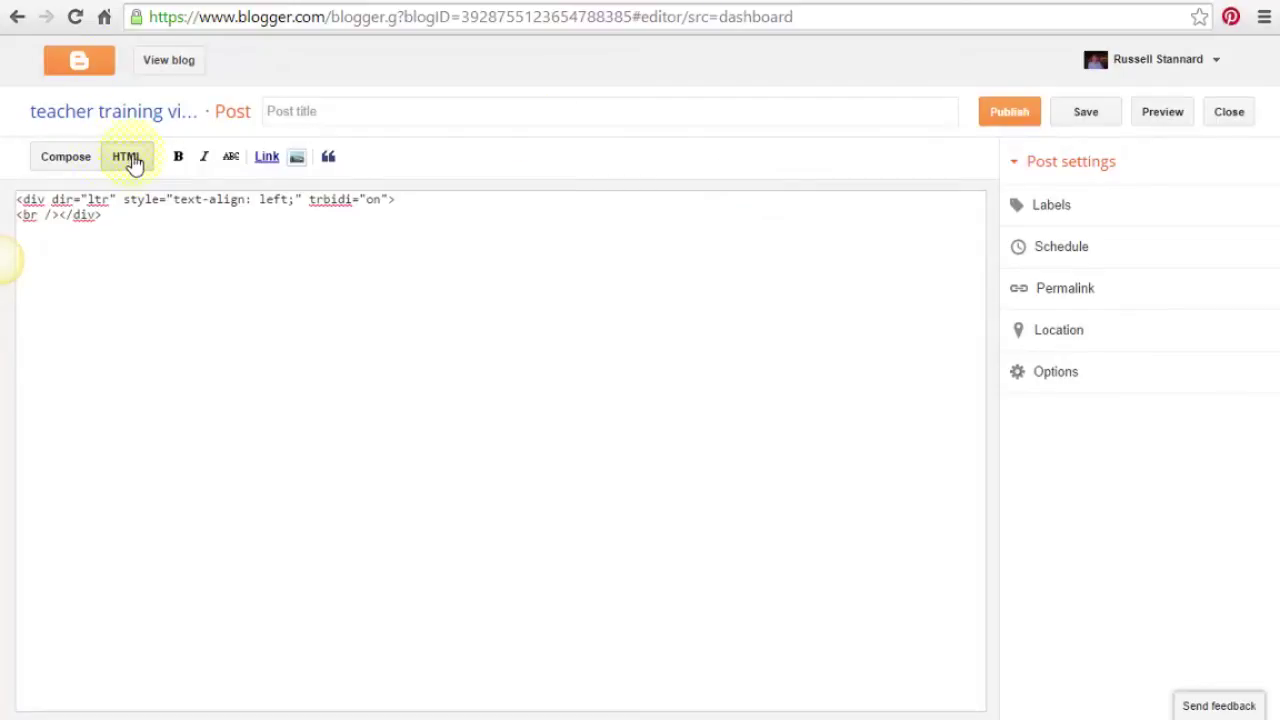
# Put the post editor in Compose mode, ready for the post title.
pyautogui.click(66, 160)
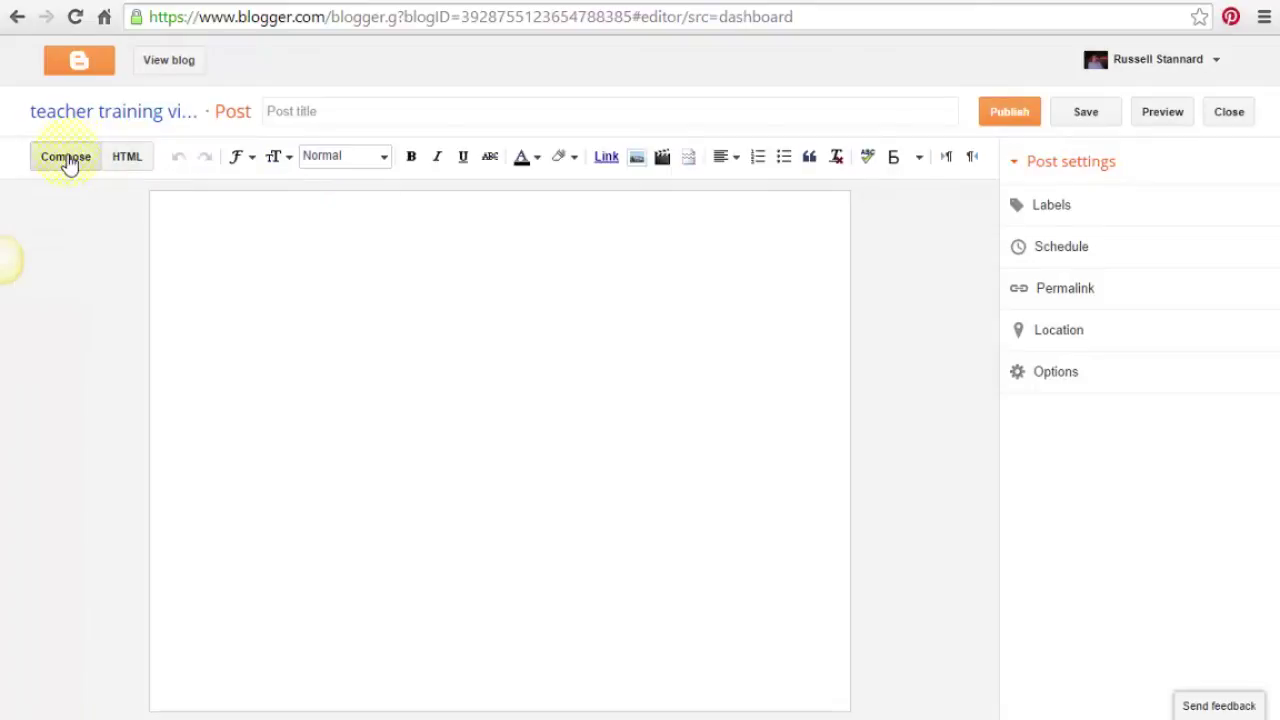
pyautogui.click(128, 159)
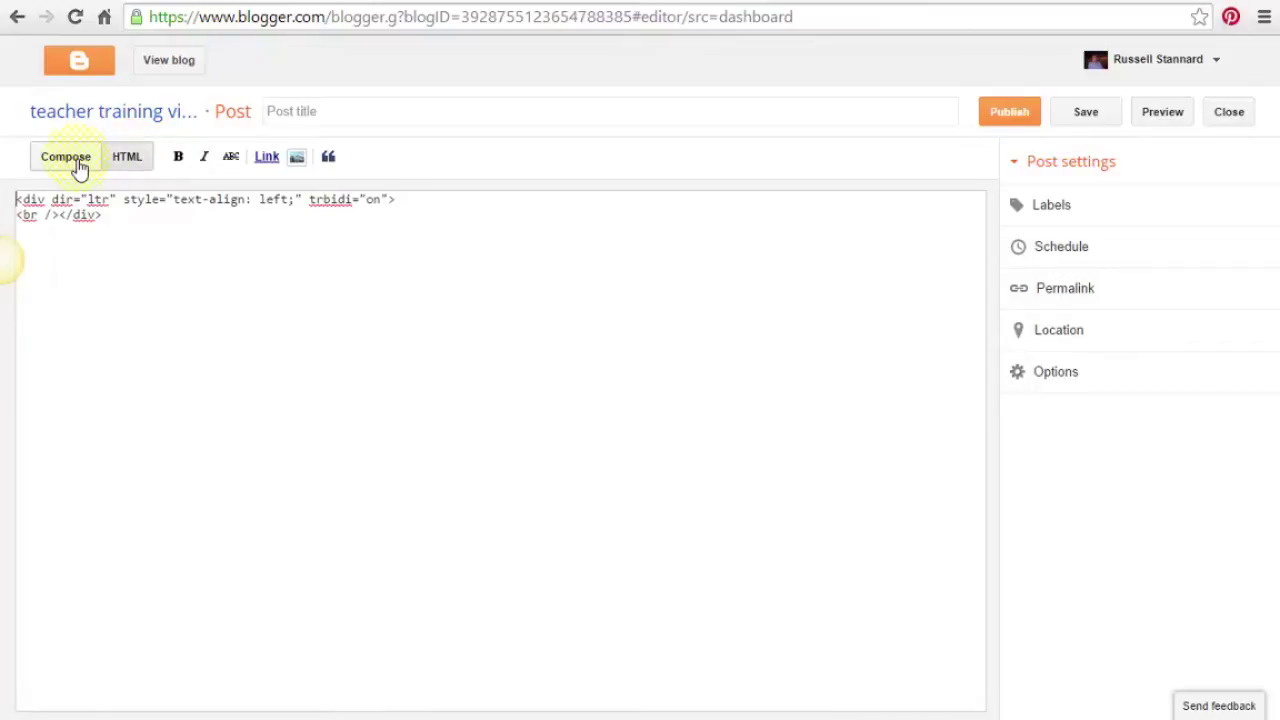
pyautogui.click(79, 166)
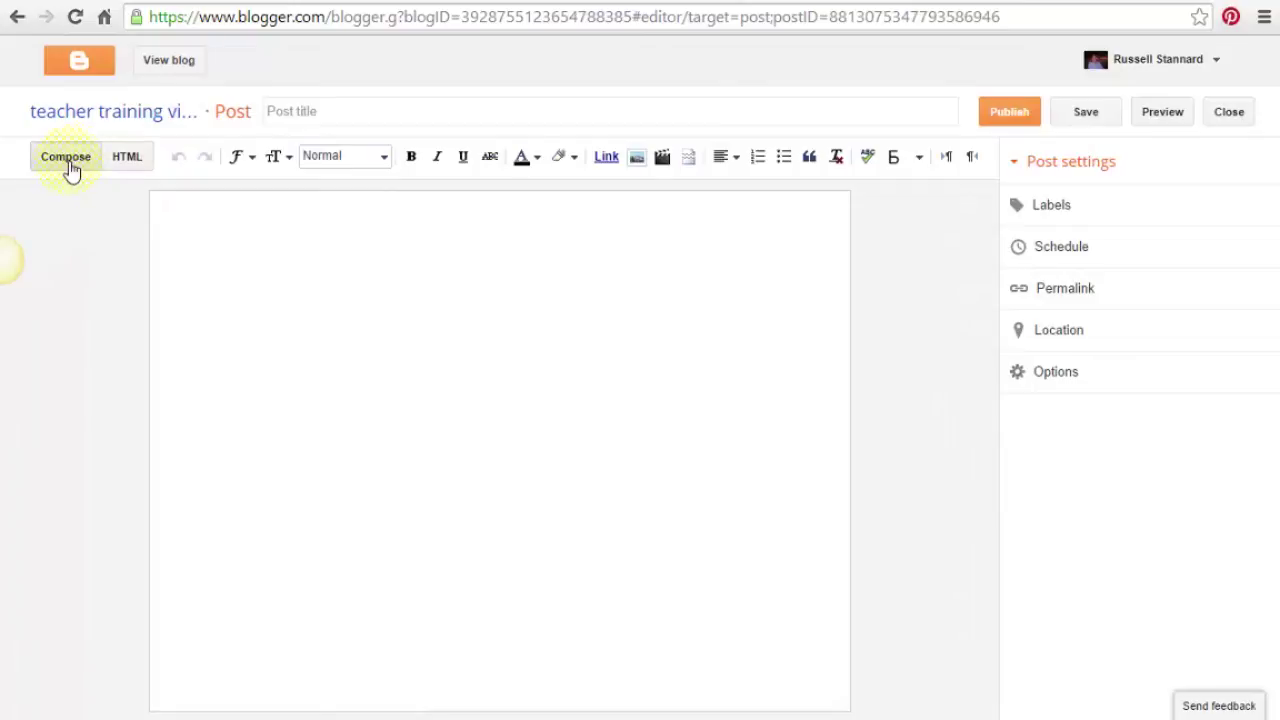
pyautogui.click(347, 106)
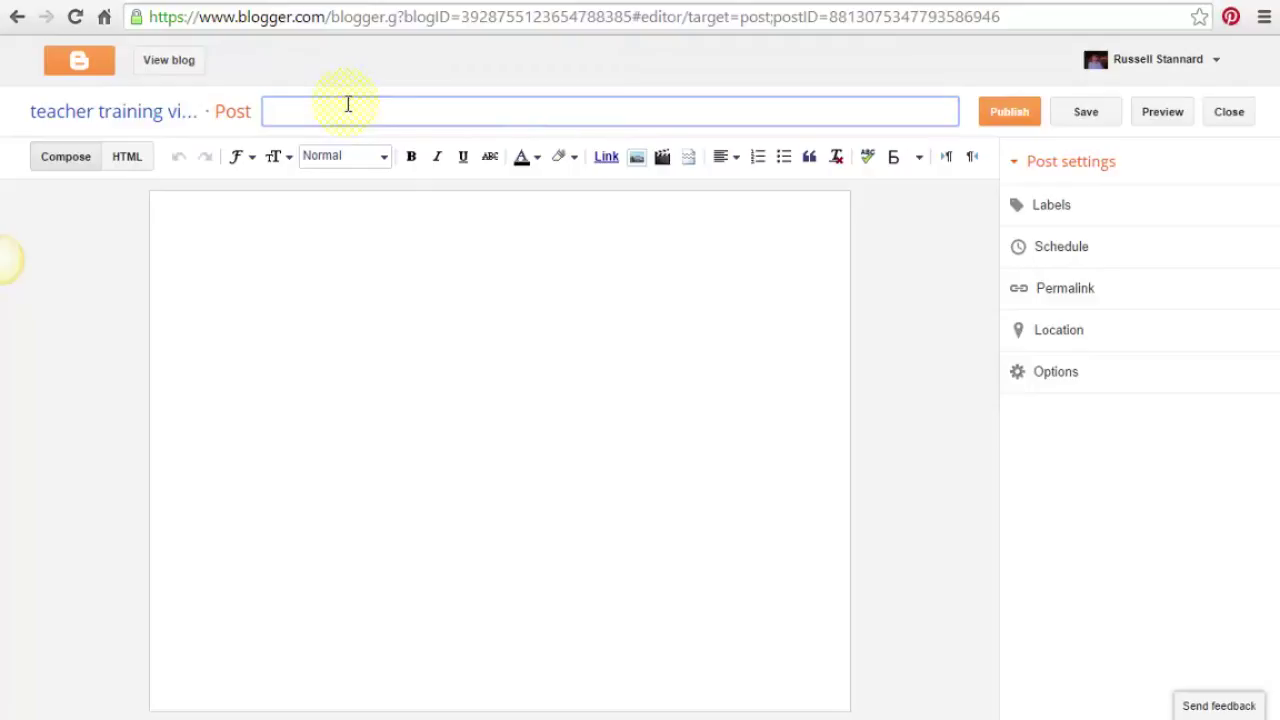
# Title the post 'Using ICT to develop student's fluency in speaking'.
pyautogui.write('Using ICT to devi')
pyautogui.press('BackSpace')
pyautogui.write("elop student's")
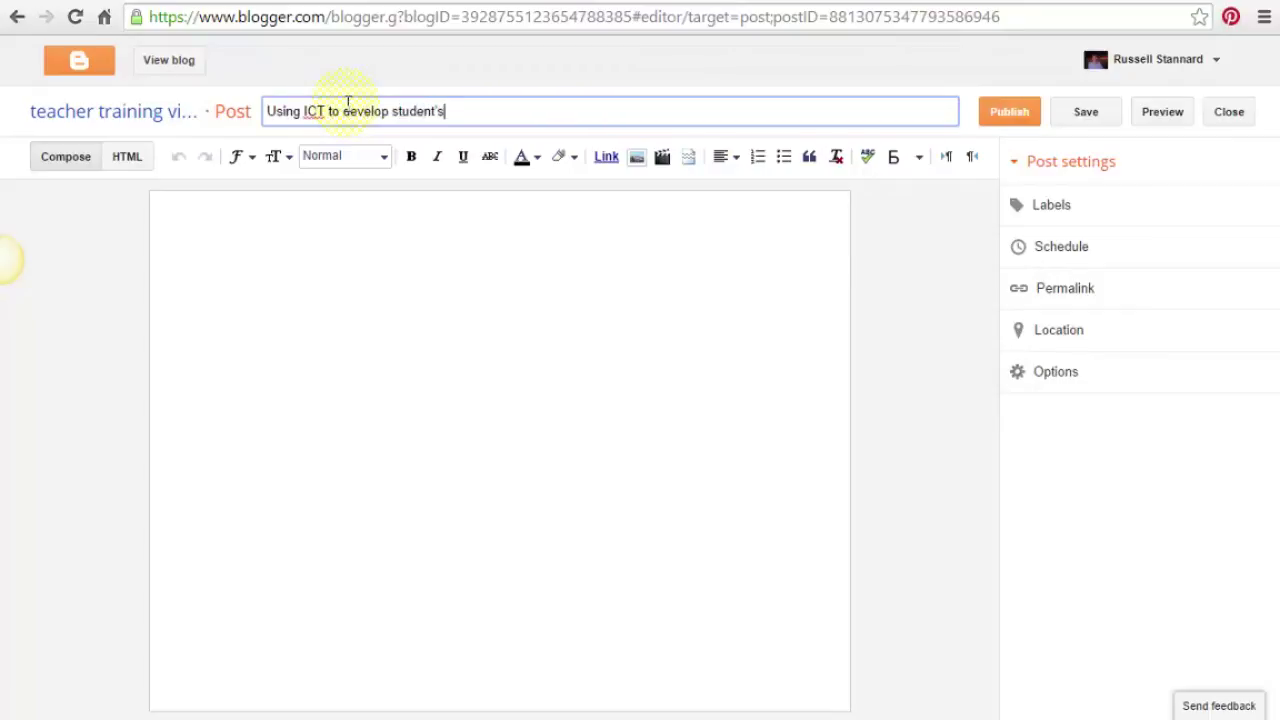
pyautogui.write(' fluency in speaking')
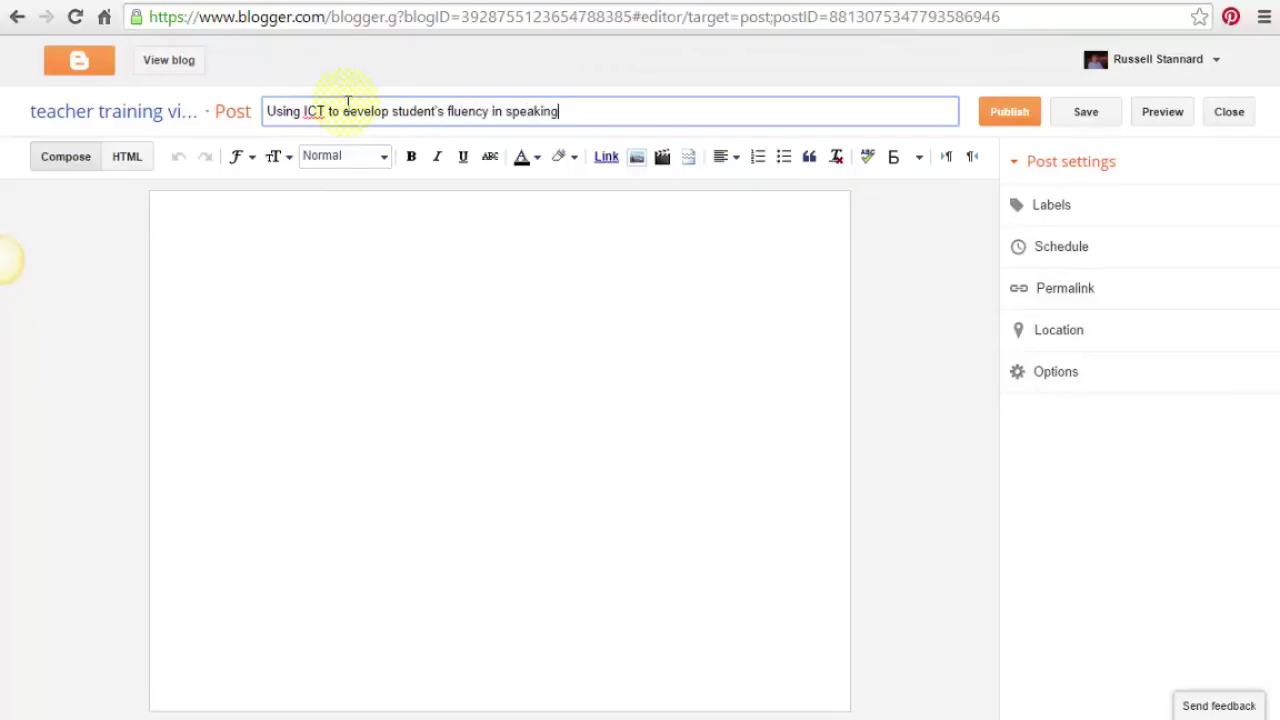
pyautogui.click(295, 218)
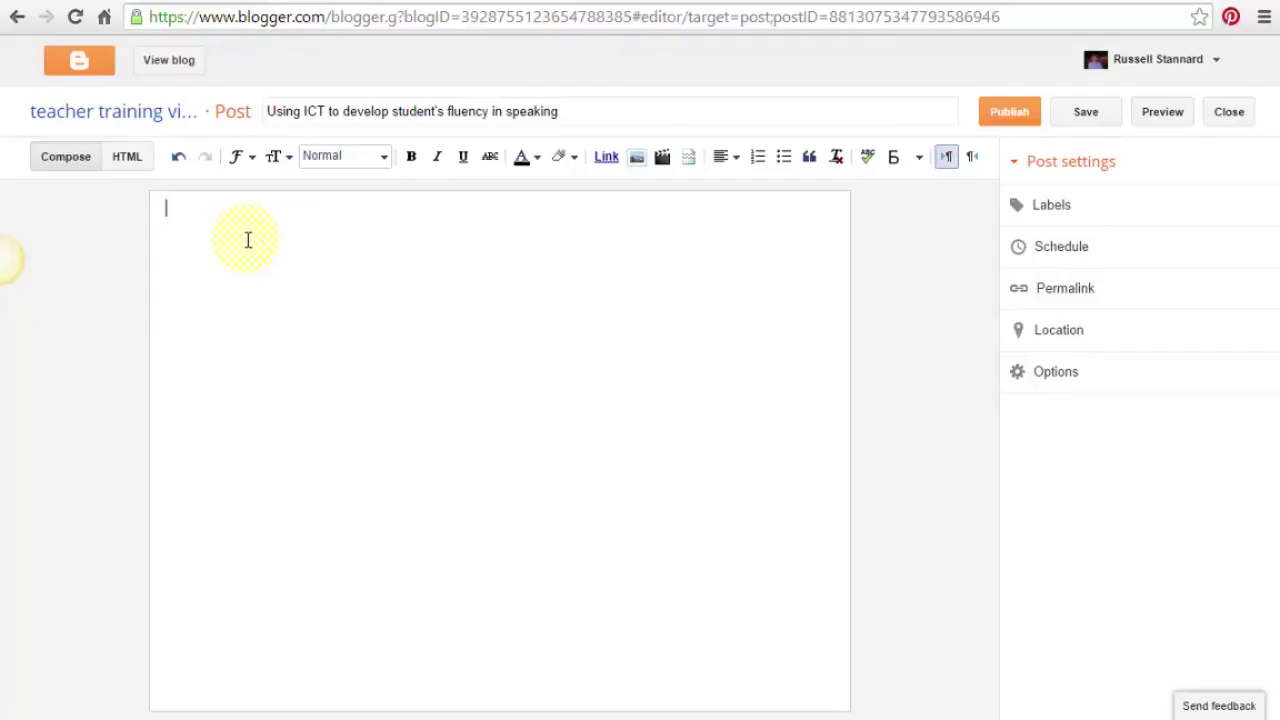
# Type the first body line 'Why ICT can help develop speaking'.
pyautogui.write('Why ')
pyautogui.write('ICT can')
pyautogui.write(' help')
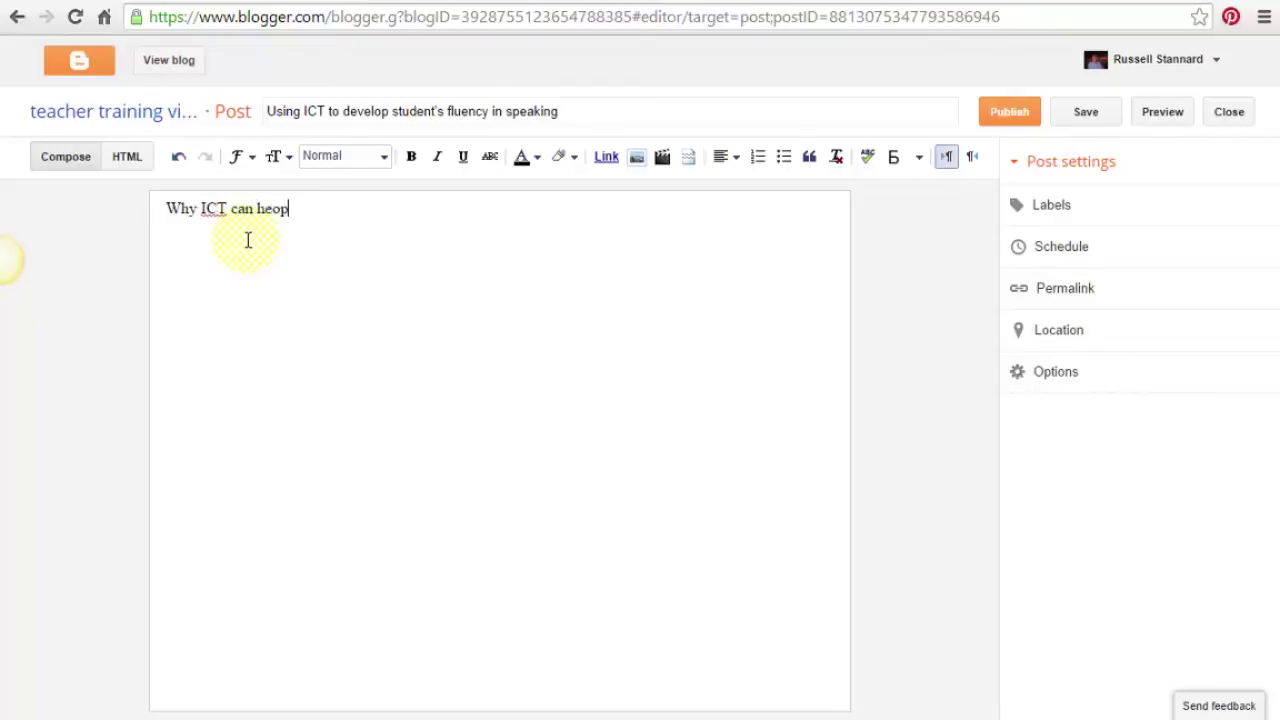
pyautogui.write(' develp')
pyautogui.press('BackSpace')
pyautogui.press('BackSpace')
pyautogui.write('op w')
pyautogui.press('BackSpace')
pyautogui.write('speaking')
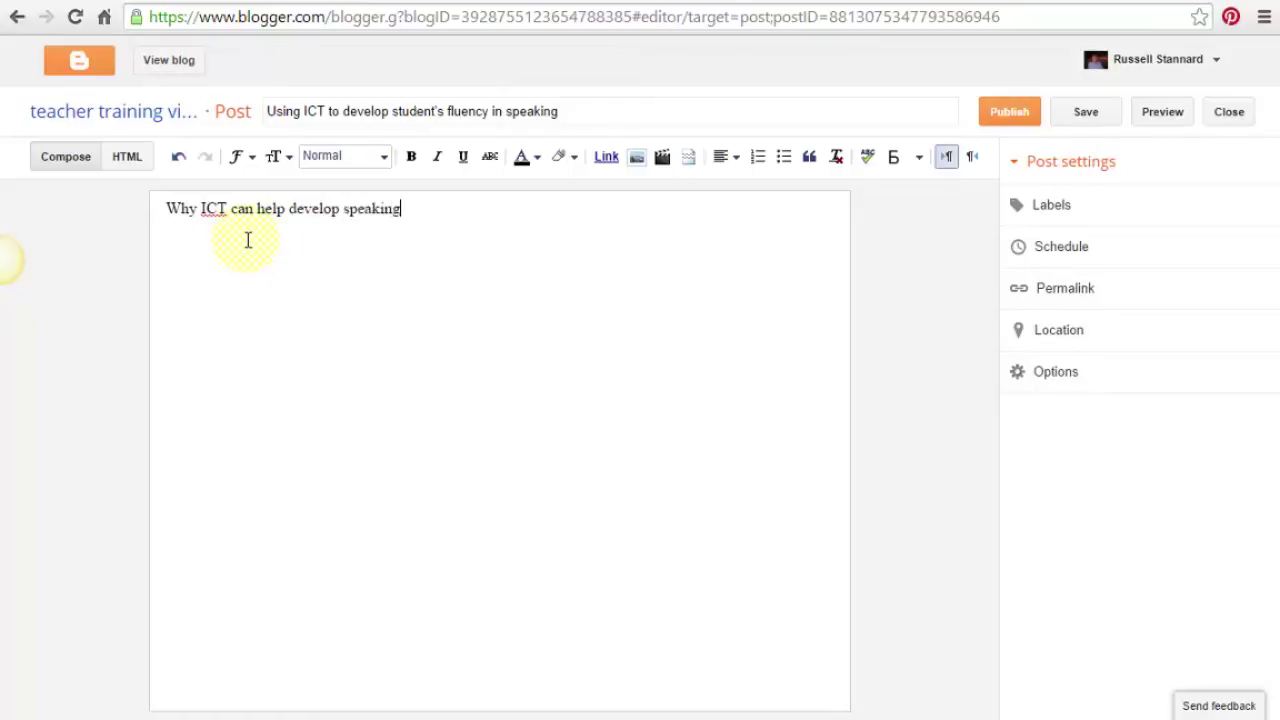
# Format that line as a Heading and start a new line below it.
pyautogui.moveTo(407, 210); pyautogui.dragTo(164, 207)
pyautogui.click(385, 158)
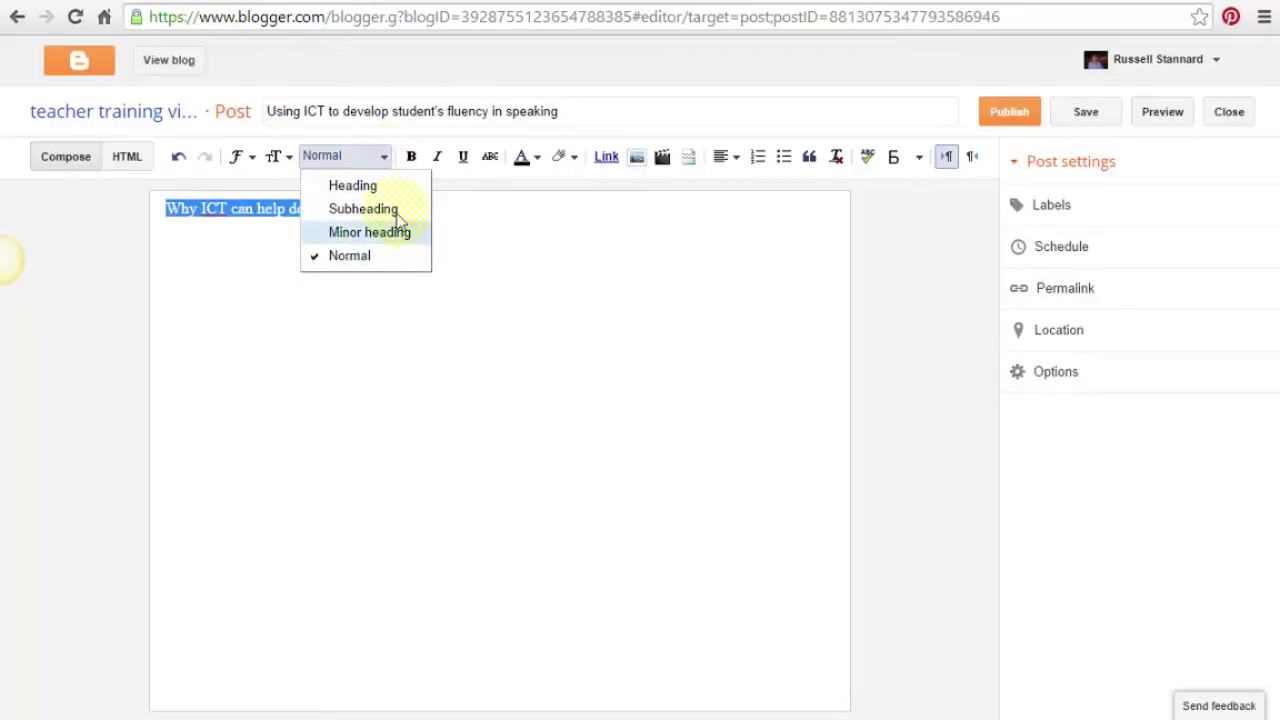
pyautogui.click(355, 186)
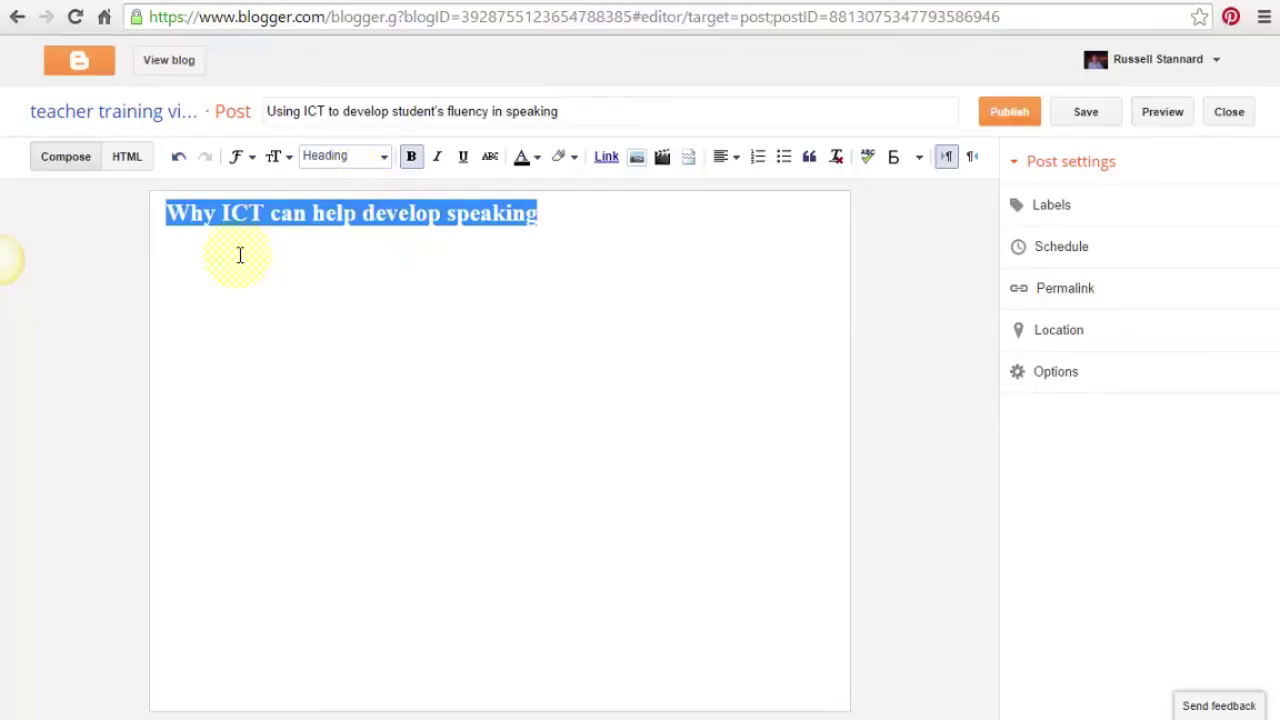
pyautogui.click(579, 218)
pyautogui.press('Return')
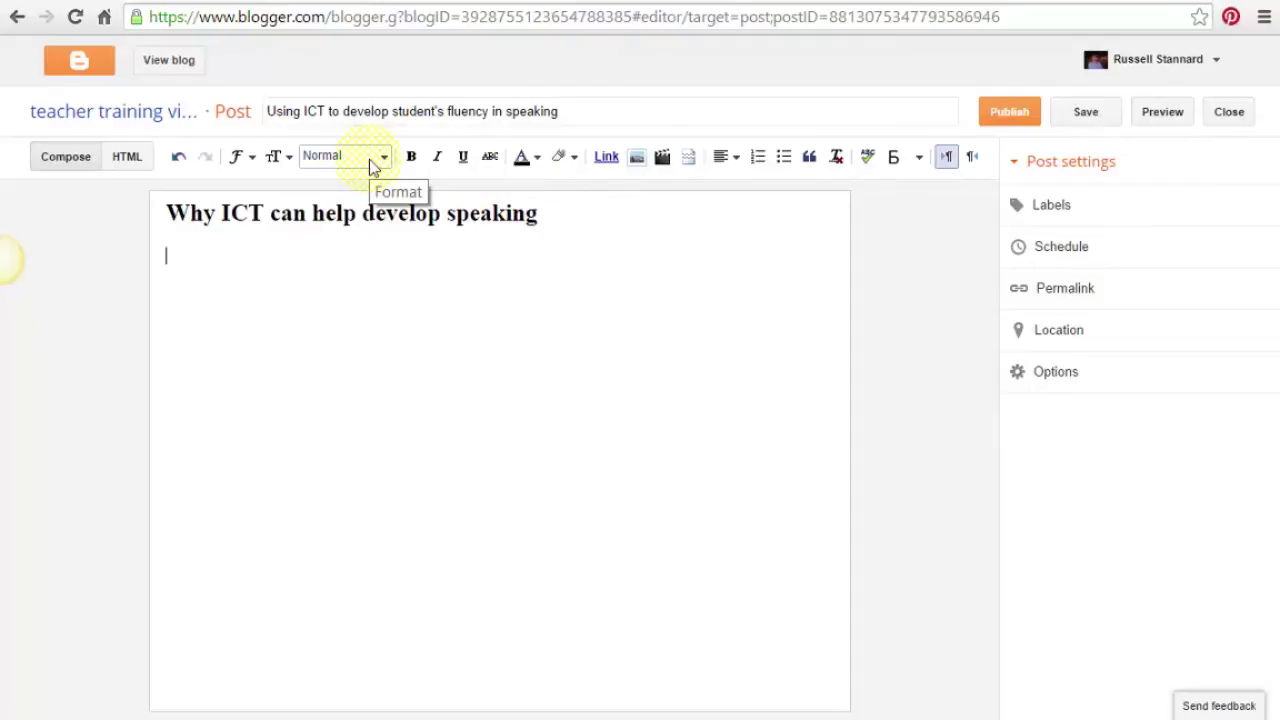
# Add a filler paragraph under the heading, then a line reading 'This is a subtitle'.
pyautogui.write('ladsfslfjldsjf fljldasjf fljsafl jf sldfjslkdfjsda flkdsjflsjfklsadjf sdflkjsdfkljsdfkljfkljaslfkjsdfkljsdlkfjsdlkfjsdaklfjsdalfjldskjfkdsljflkdsjfklsdjflskdjfklsdjflksj fjsd')
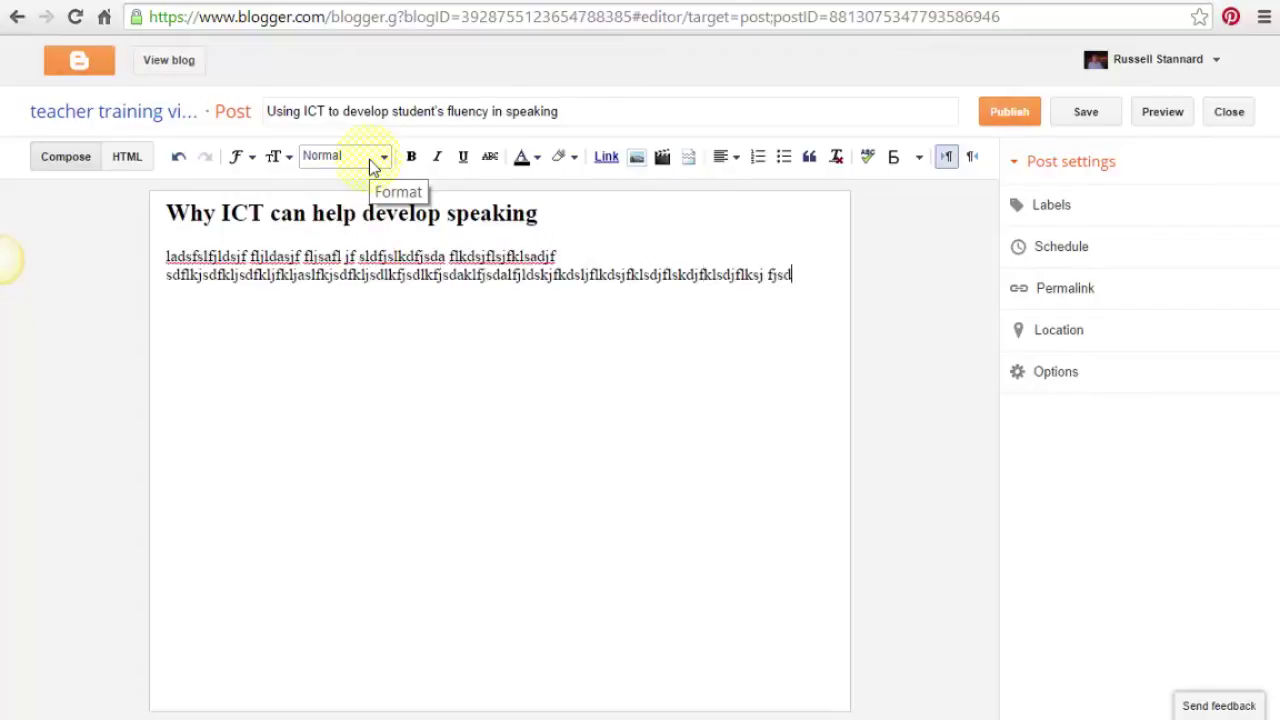
pyautogui.write('ljfdsljfslkfjslkfjsdlfjsdlfjsdlfj flkasjfl')
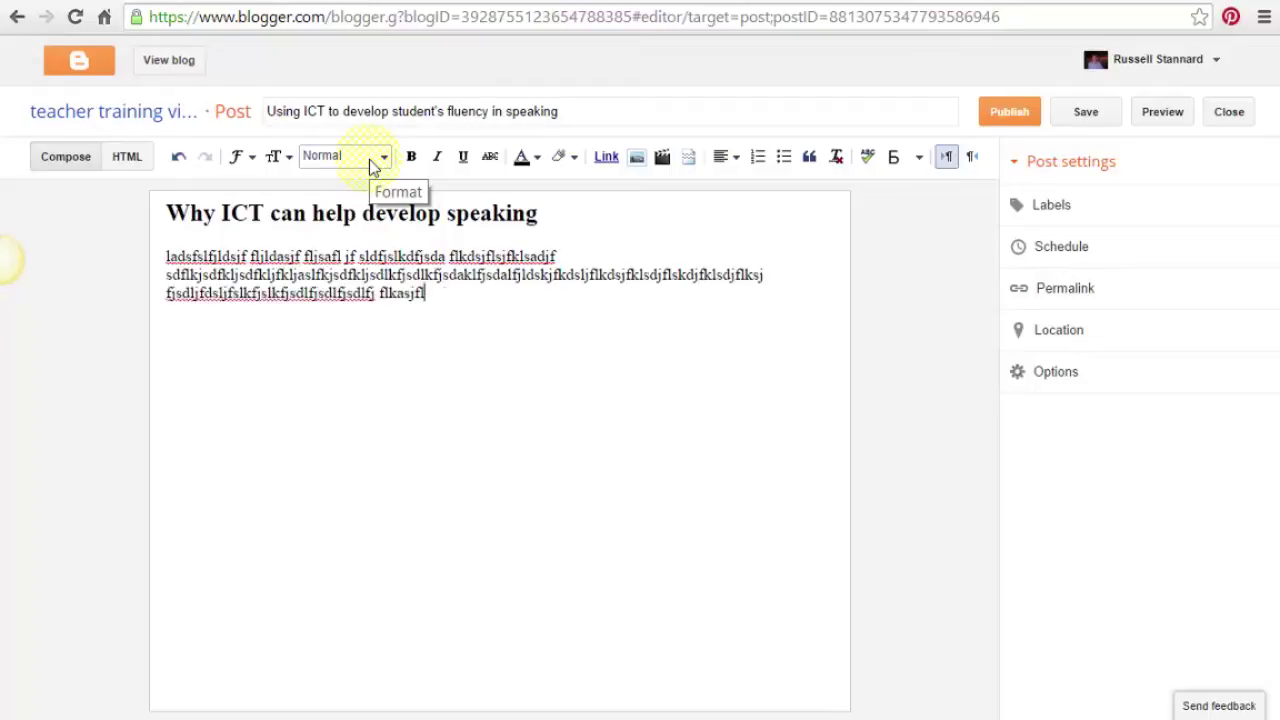
pyautogui.write('ksdjflksdjflkdsjflkdfjdslkfjldfjds jf')
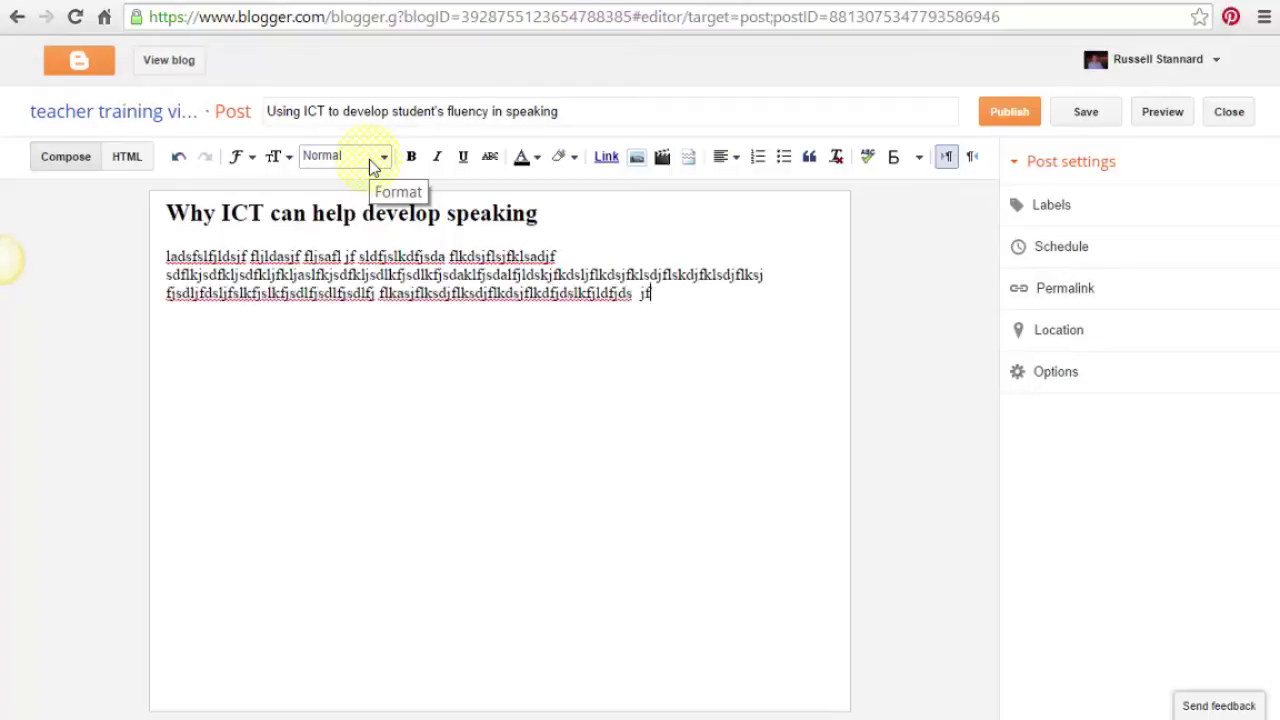
pyautogui.write('lkdsfjldskjfldskfjdlkfjdslfjdsf kldjdlkjfkldskdjl')
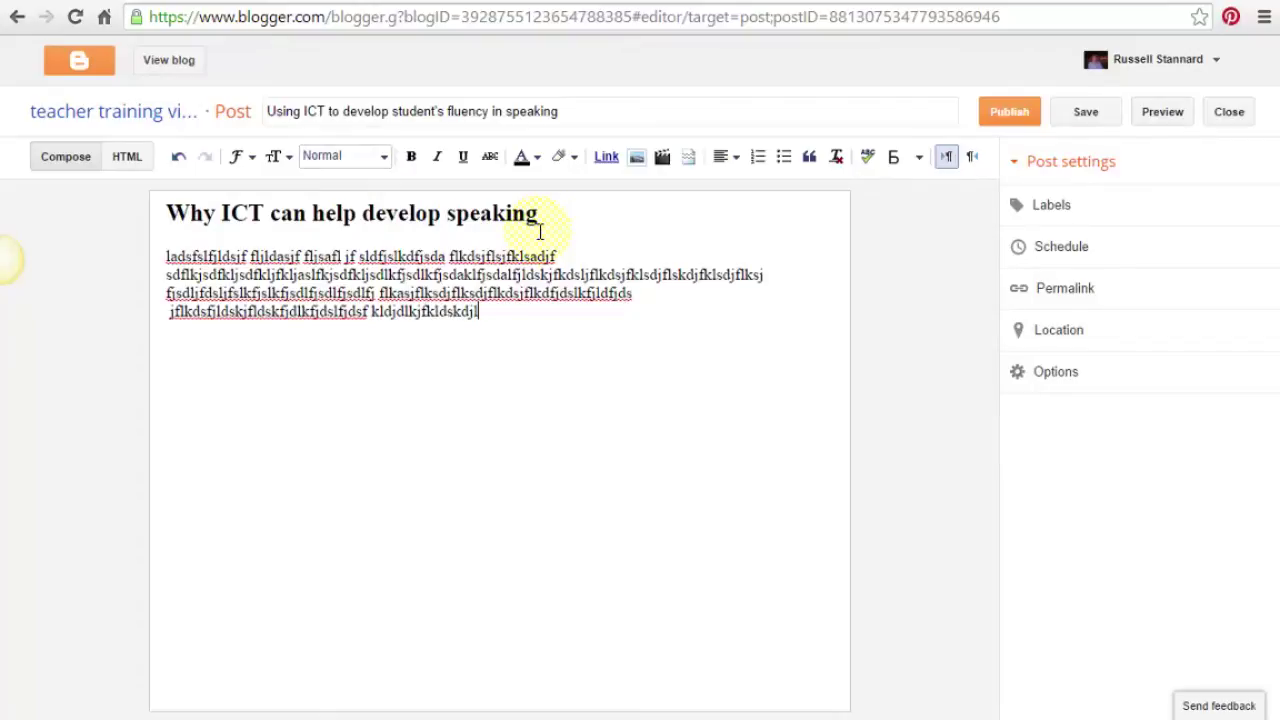
pyautogui.press('Return')
pyautogui.write('This i')
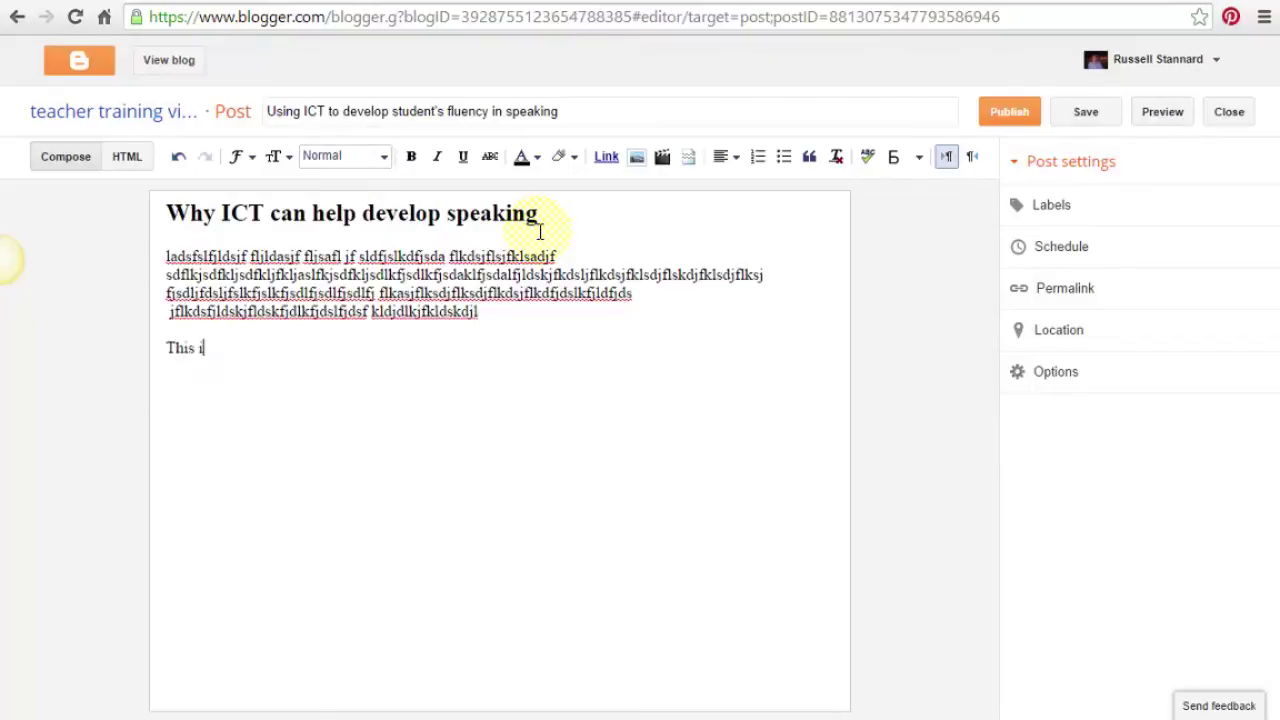
pyautogui.write('s a subj')
pyautogui.write('itle')
# Make 'This is a subtitle' a Subheading and add a filler paragraph below it.
pyautogui.moveTo(274, 349); pyautogui.dragTo(157, 346)
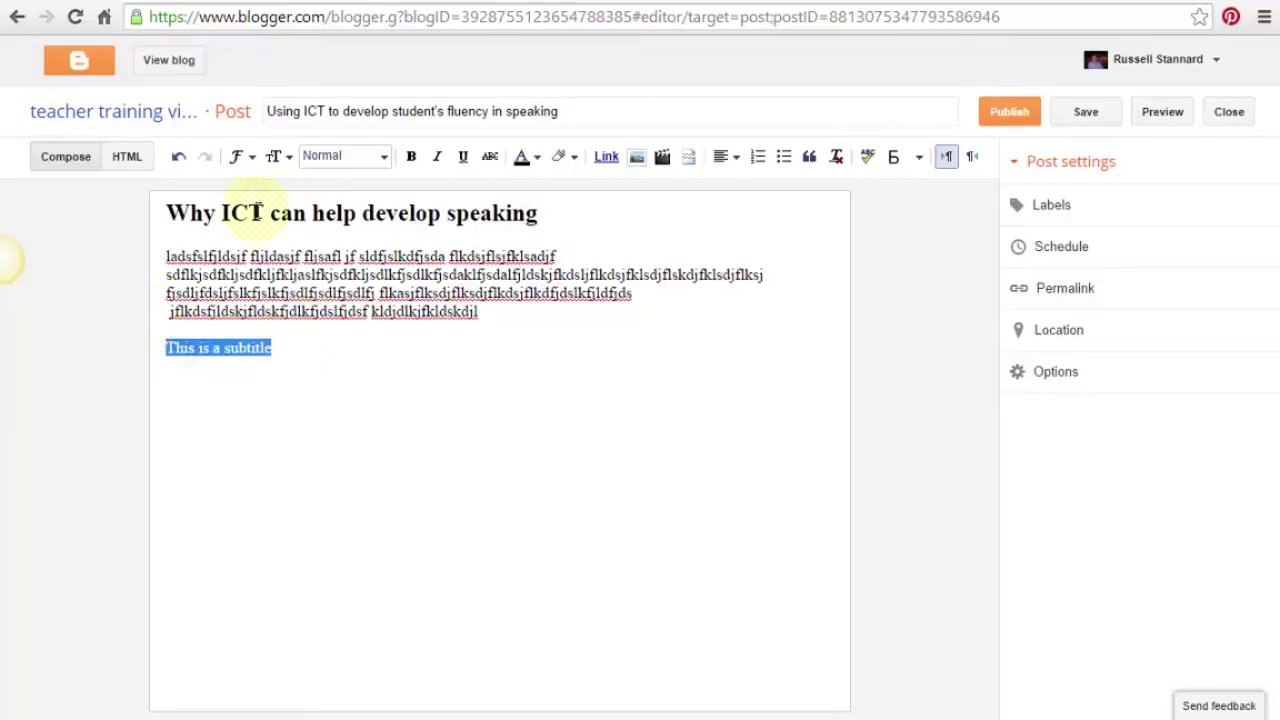
pyautogui.click(383, 160)
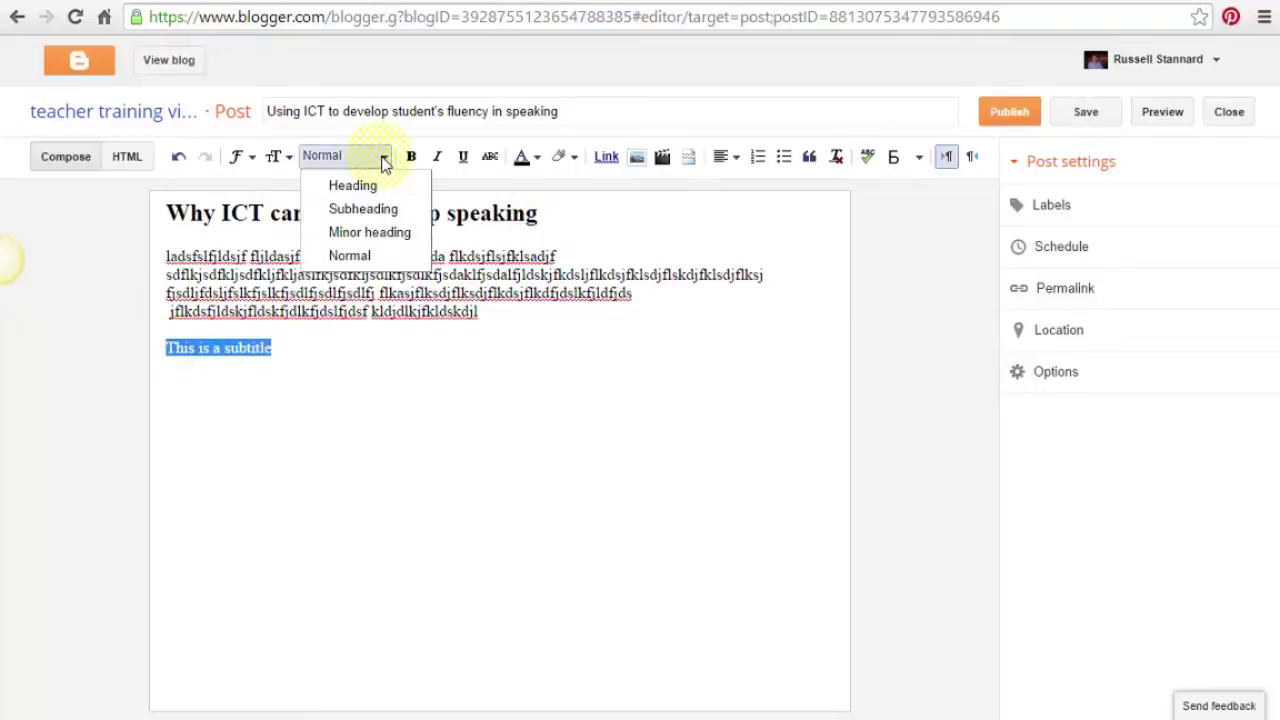
pyautogui.click(370, 208)
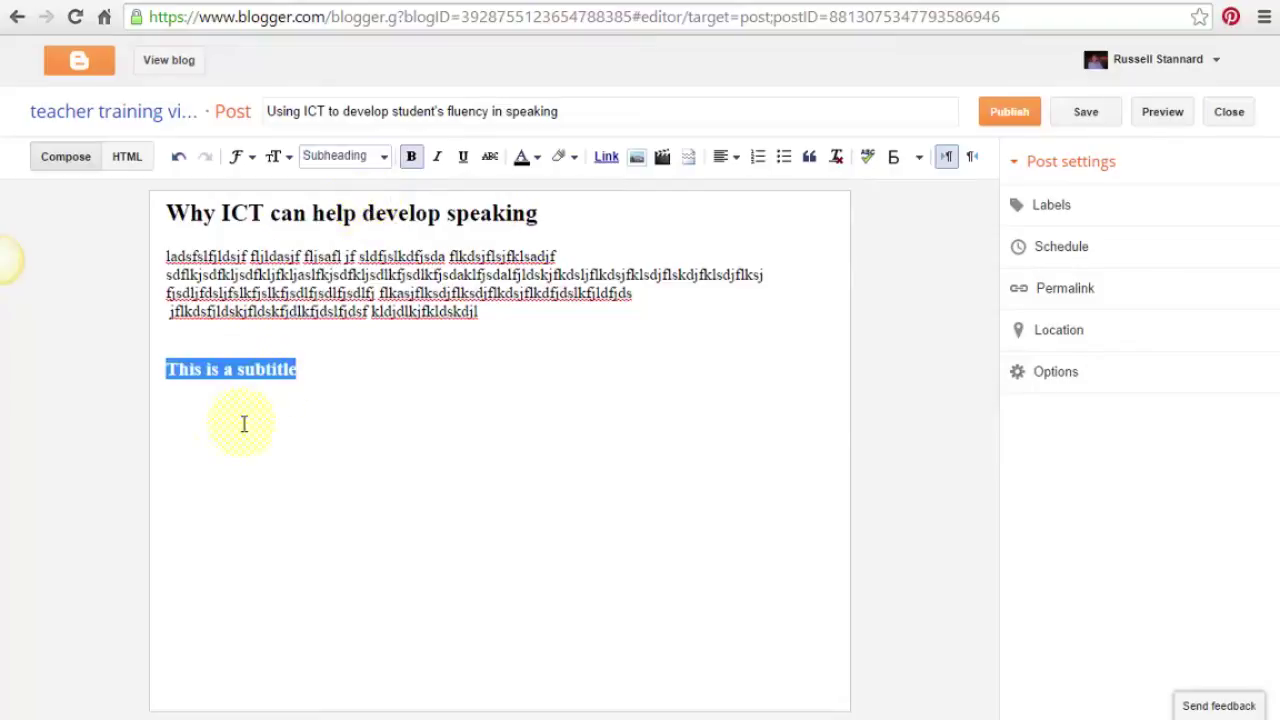
pyautogui.click(206, 412)
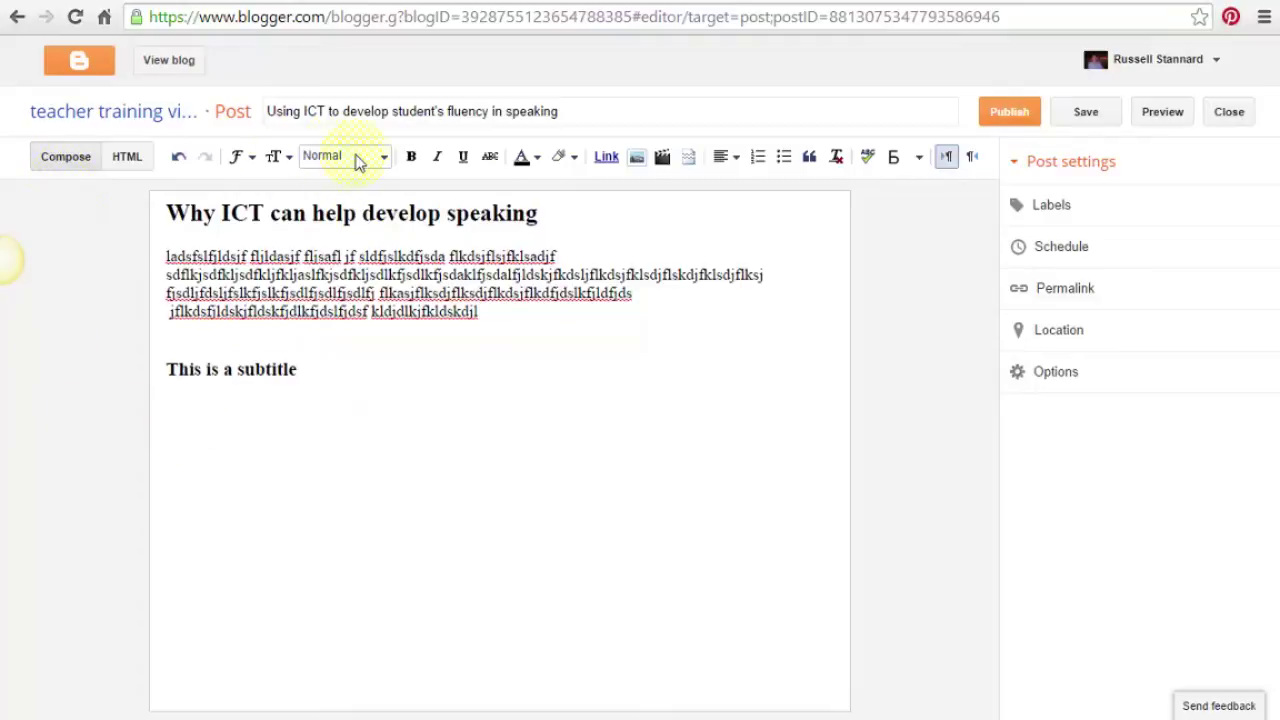
pyautogui.write('jfdsljadslfjslfjsldfj')
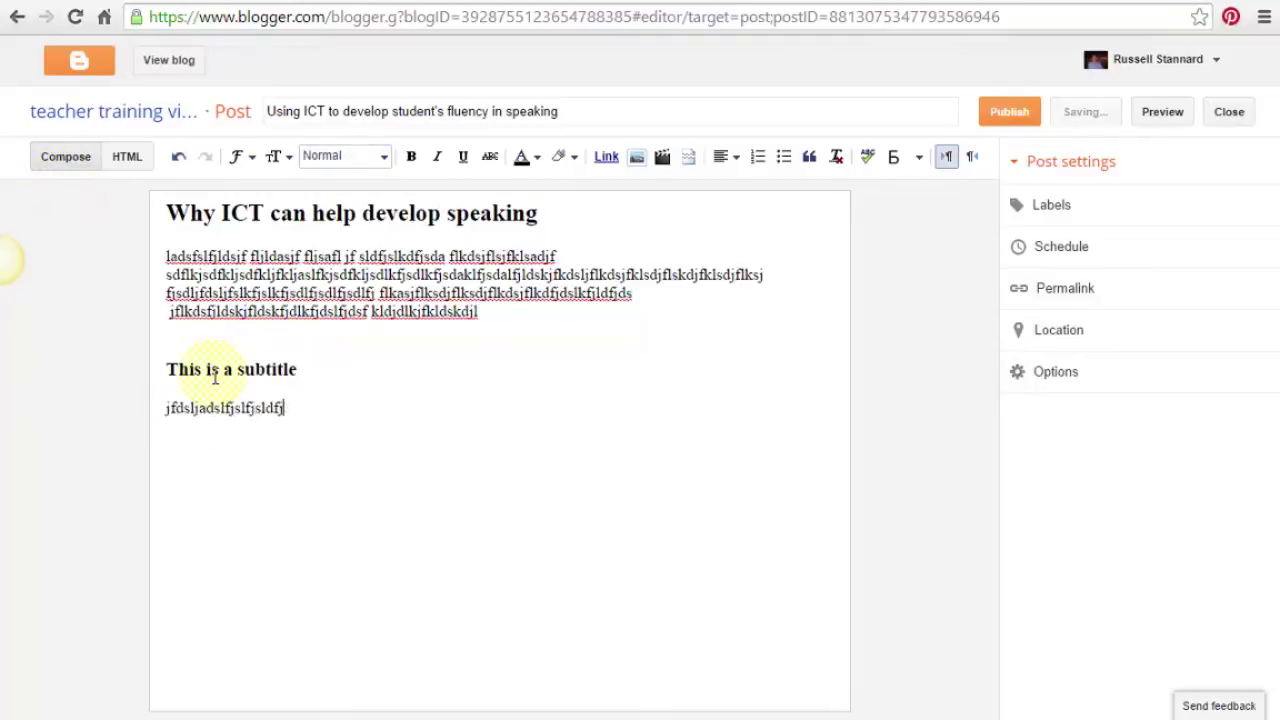
pyautogui.write('lsjflsdjflsdjflkdsjfklsdjf flkjadsflkjsdalfkjsdlfk')
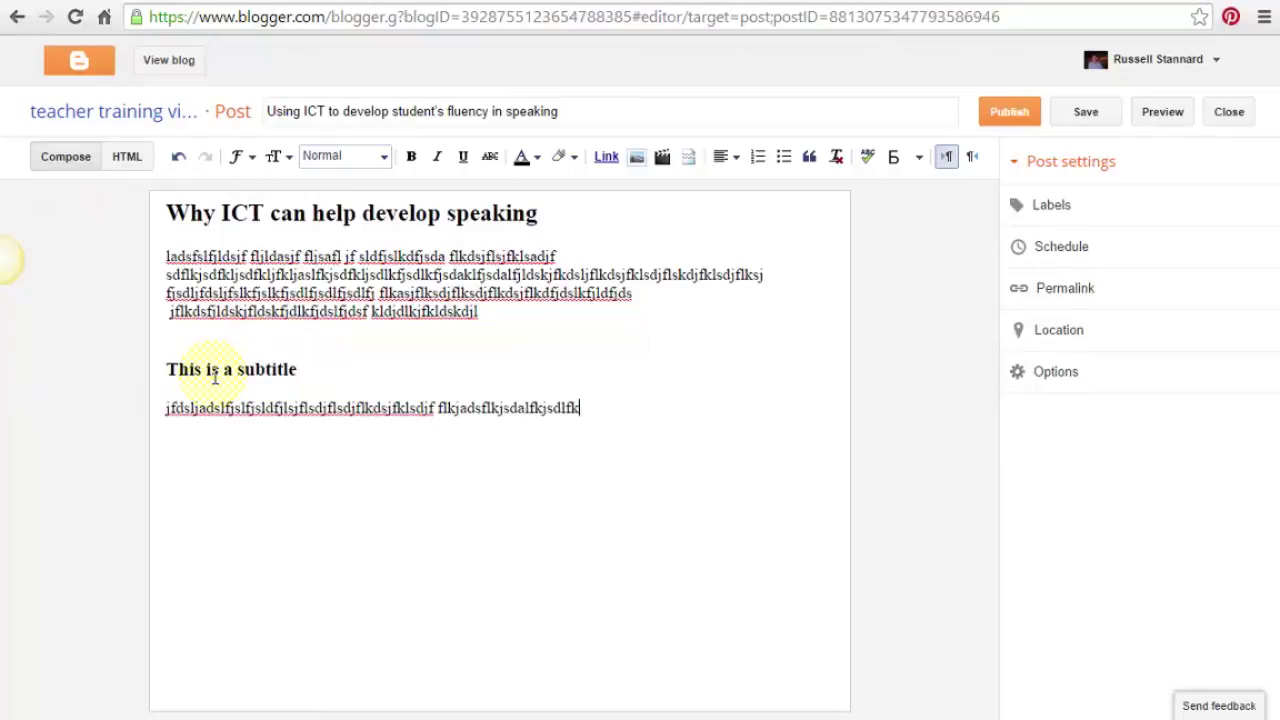
pyautogui.write('jdsflkjsdflkkdsjfljdsfkljsdflkdflksadjfkldsajflkdjf')
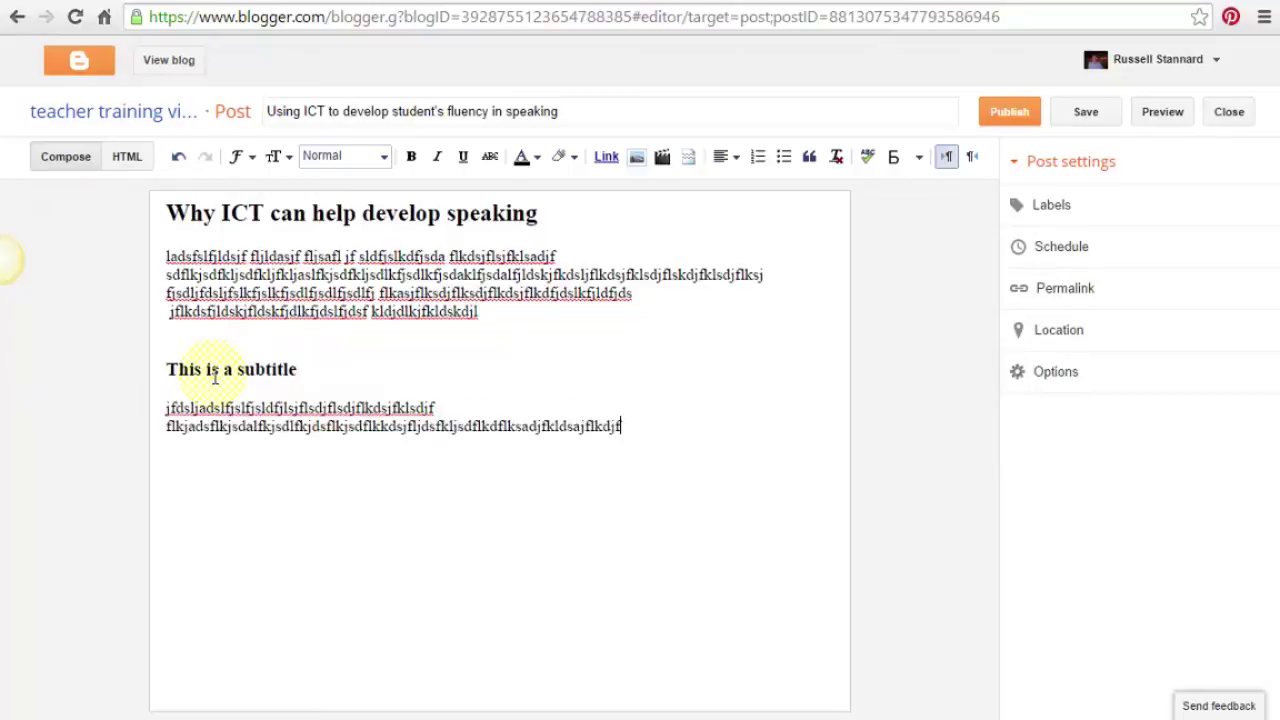
pyautogui.write('lkdsjfdklj flksdjflkdsjfldskfjdskljfldkfjdlk')
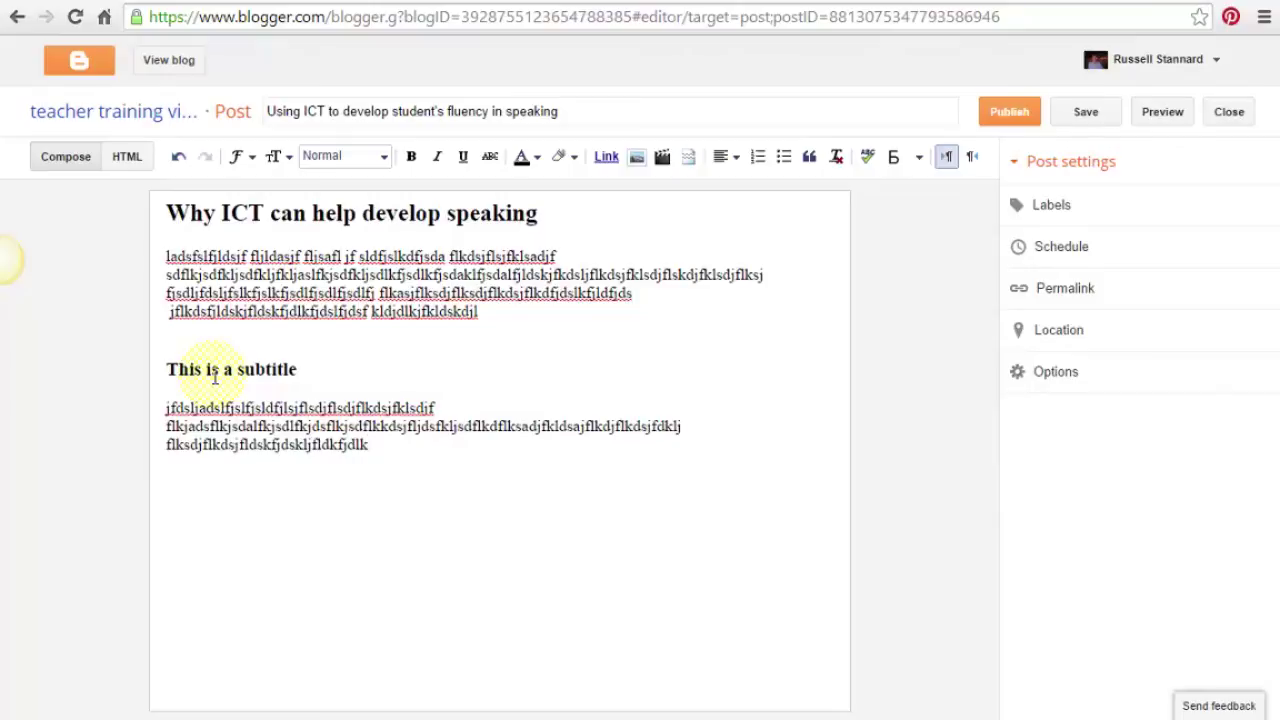
# Add a second line 'This is a second subtitle' formatted as a Subheading.
pyautogui.press('Return')
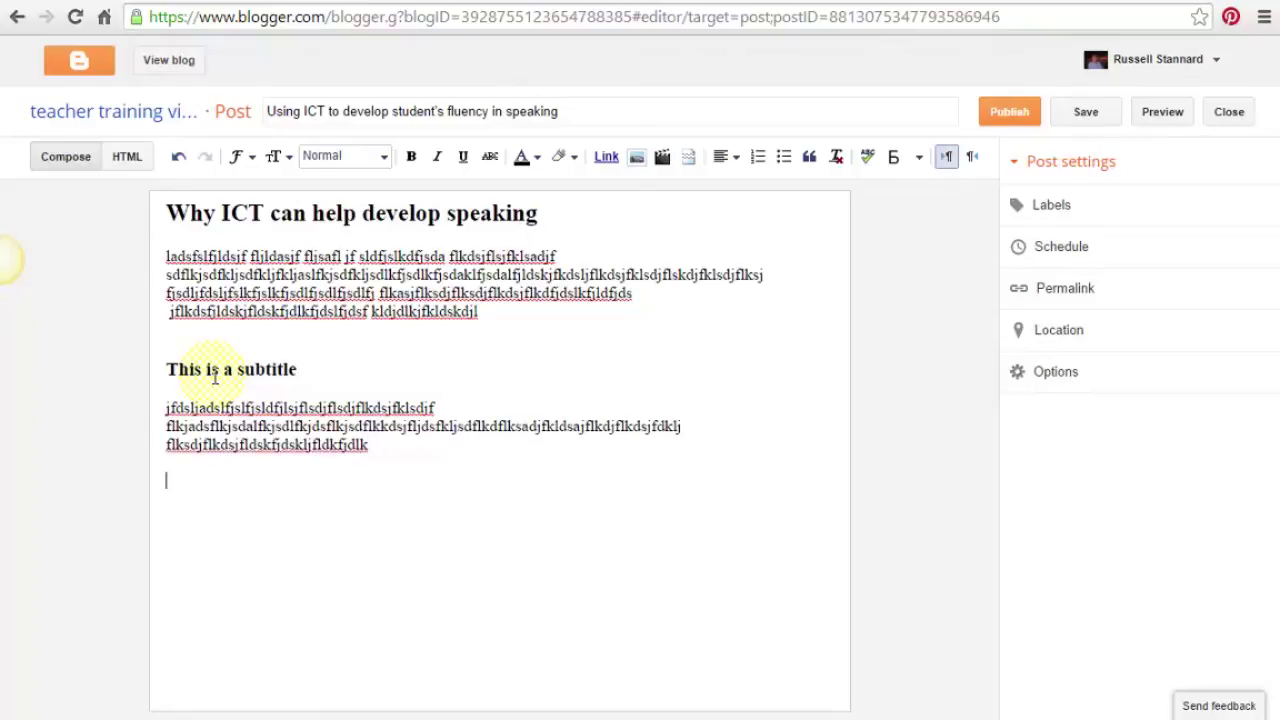
pyautogui.write('This is a second ')
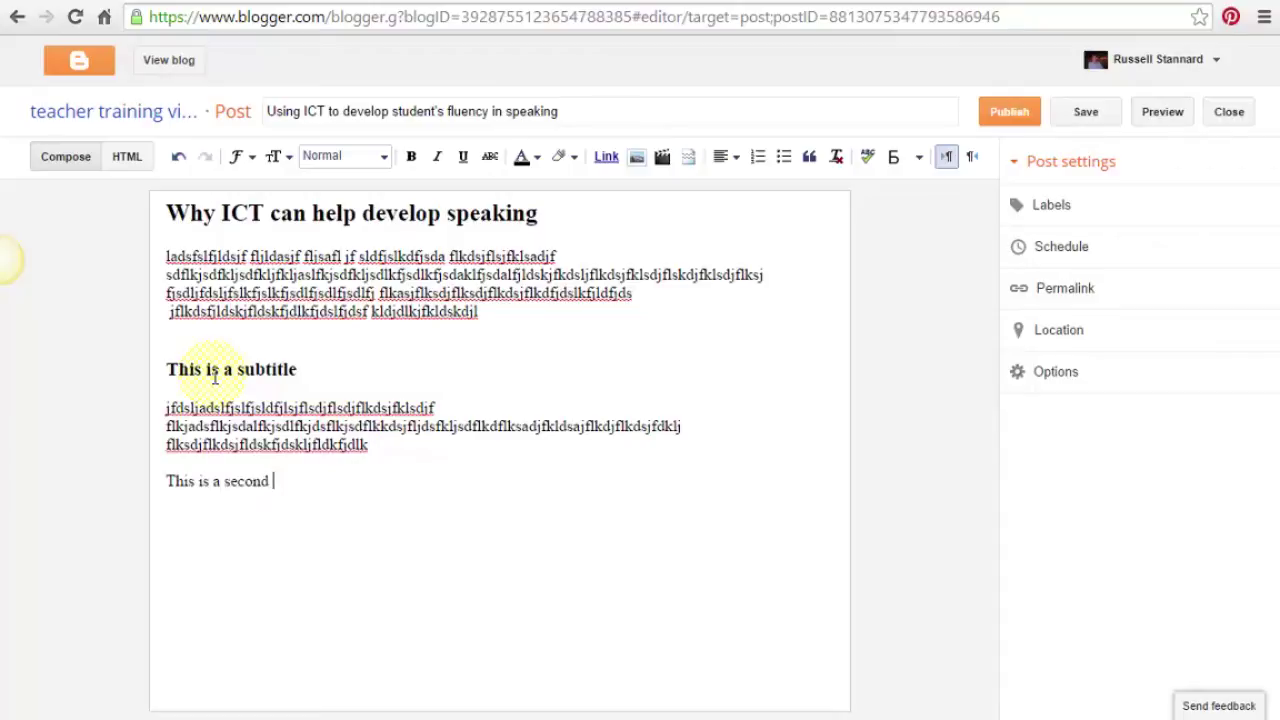
pyautogui.write('subitl')
pyautogui.press('BackSpace')
pyautogui.write('itle')
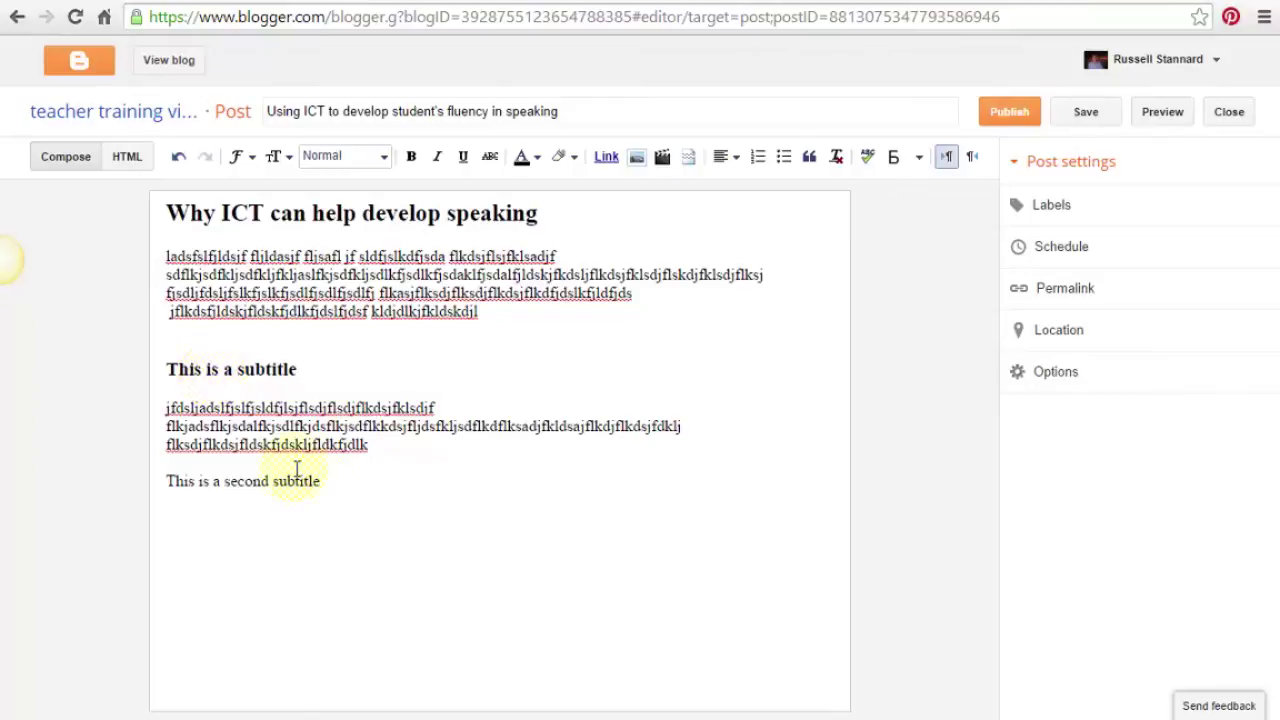
pyautogui.moveTo(335, 481); pyautogui.dragTo(164, 481)
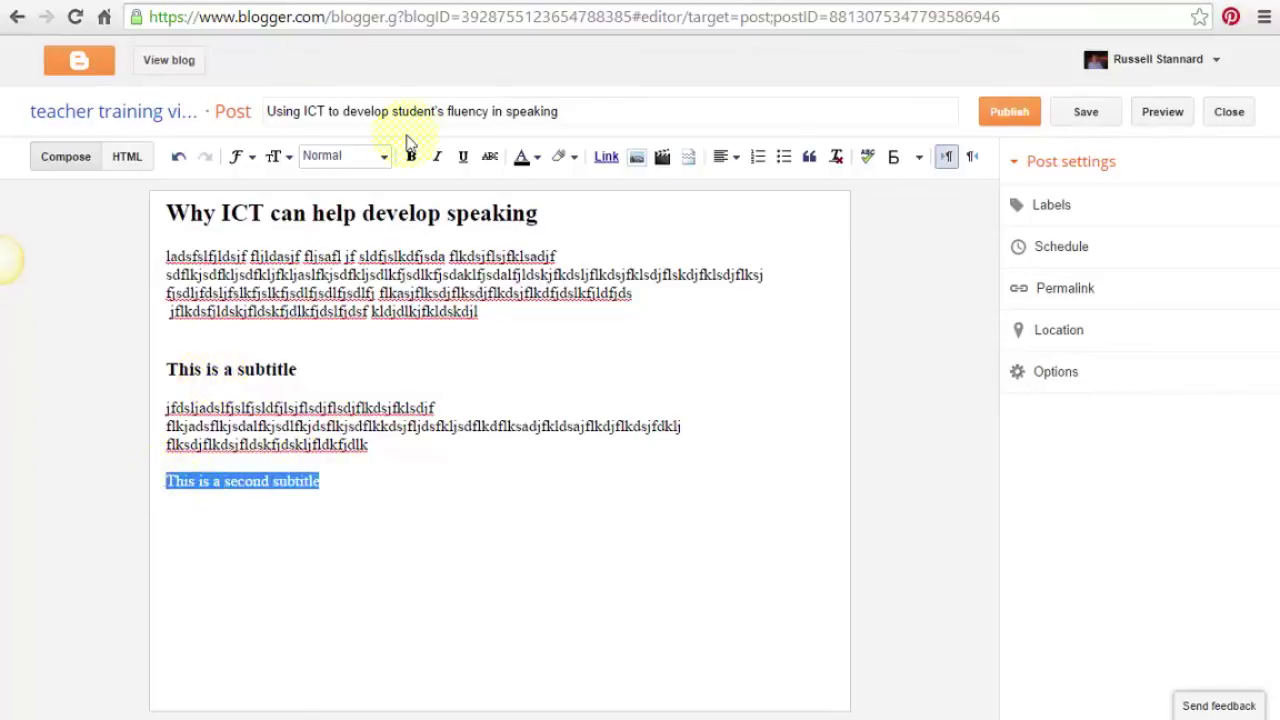
pyautogui.click(384, 165)
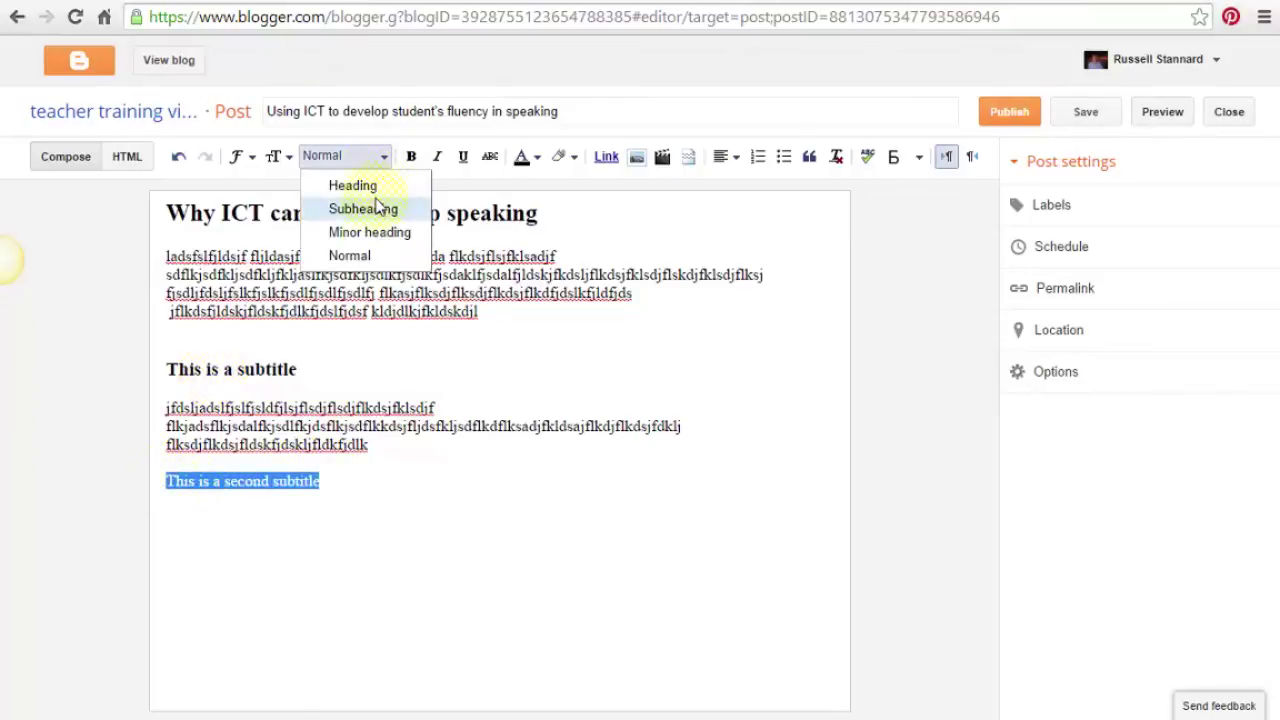
pyautogui.click(364, 209)
pyautogui.click(385, 510)
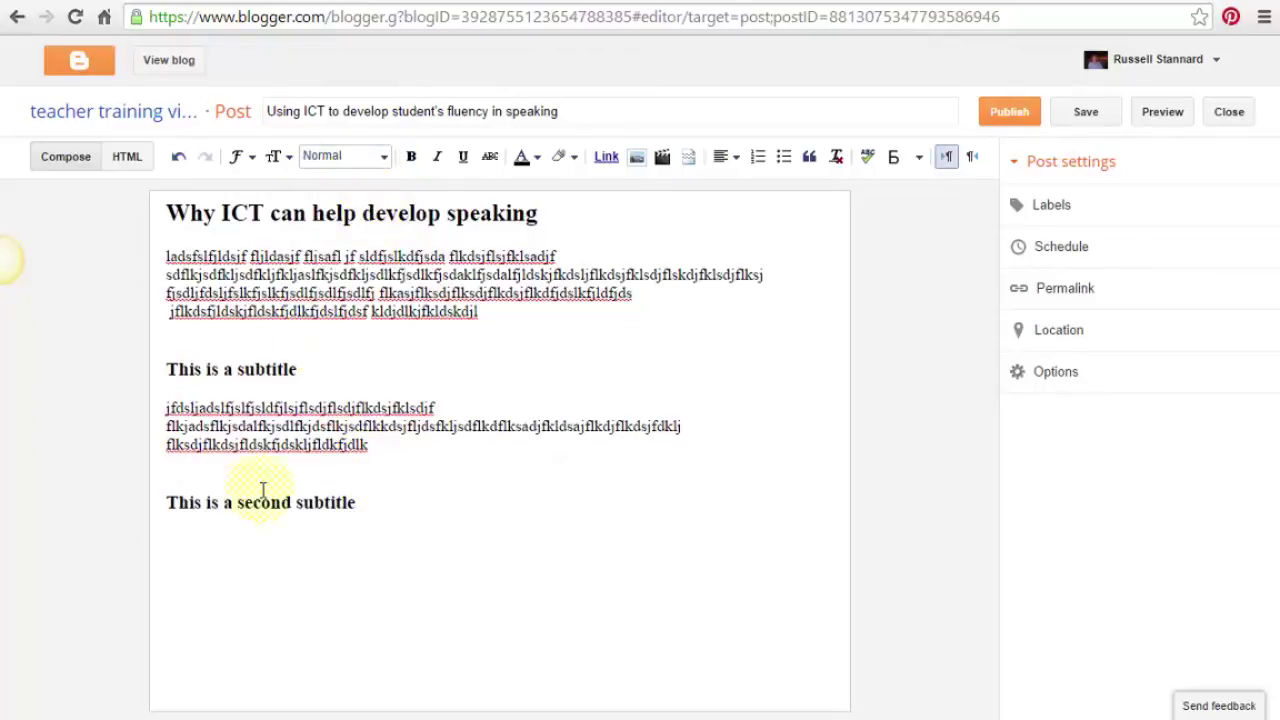
# Undo the extra gibberish and delete the second subtitle line.
pyautogui.write('flljsad;fjsd;fjds;lfjds;lfjsd;jfsd;lljf;sdj')
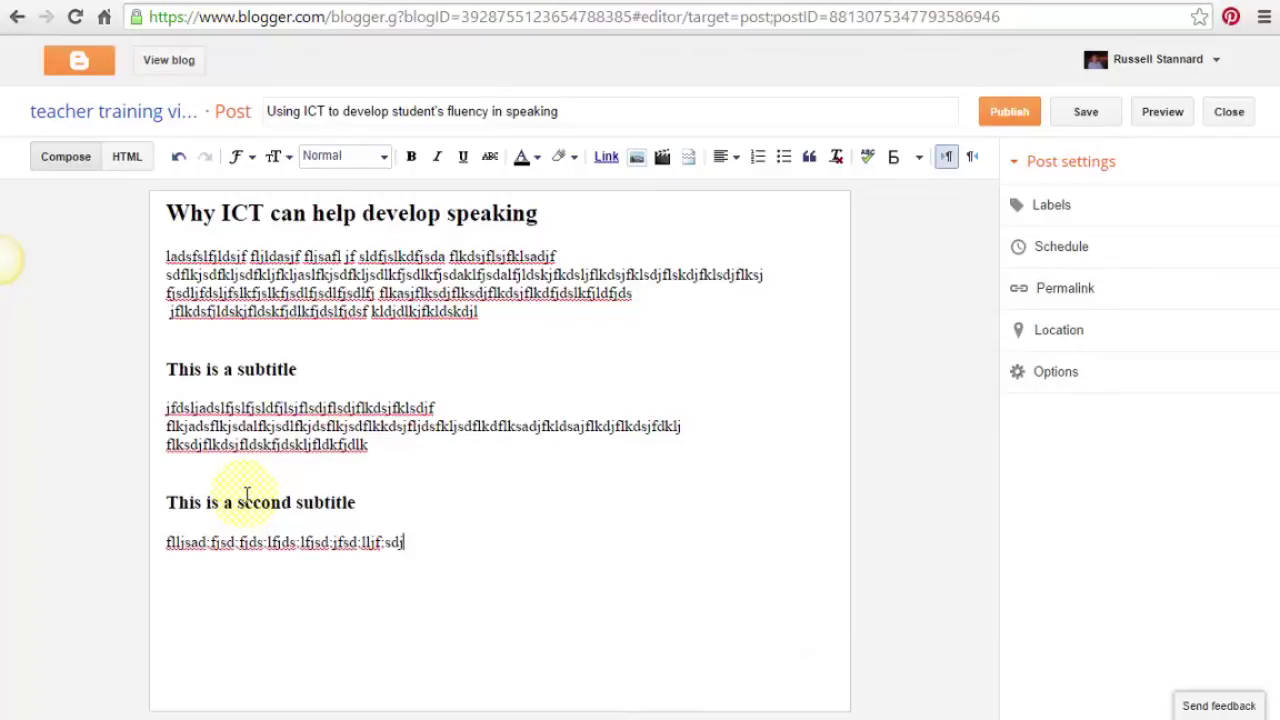
pyautogui.hotkey('ctrl', 'z')
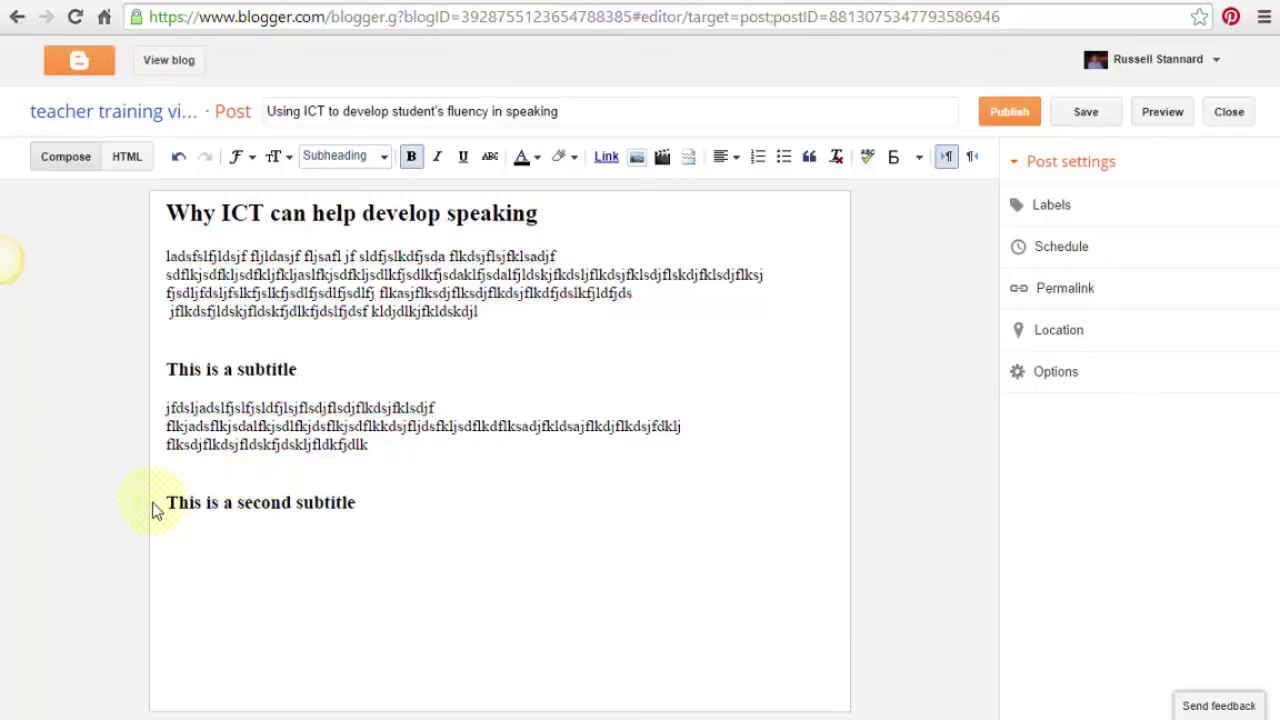
pyautogui.moveTo(166, 502); pyautogui.dragTo(448, 508)
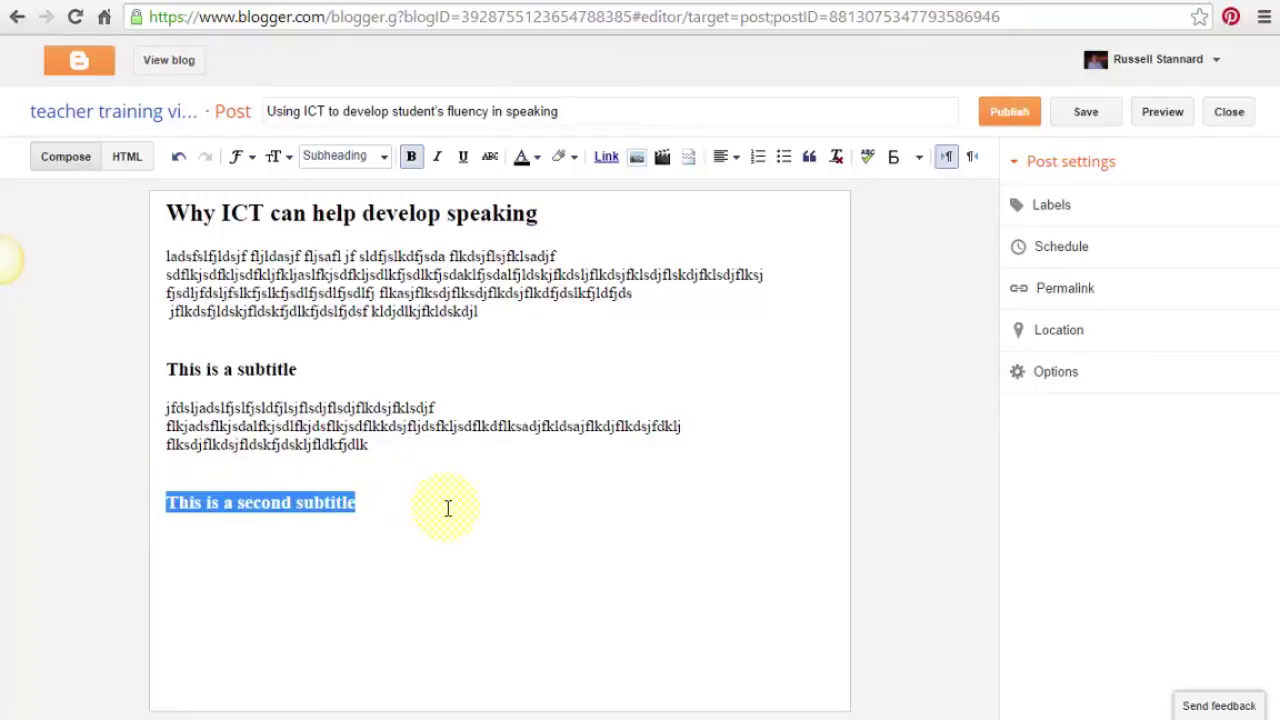
pyautogui.press('Delete')
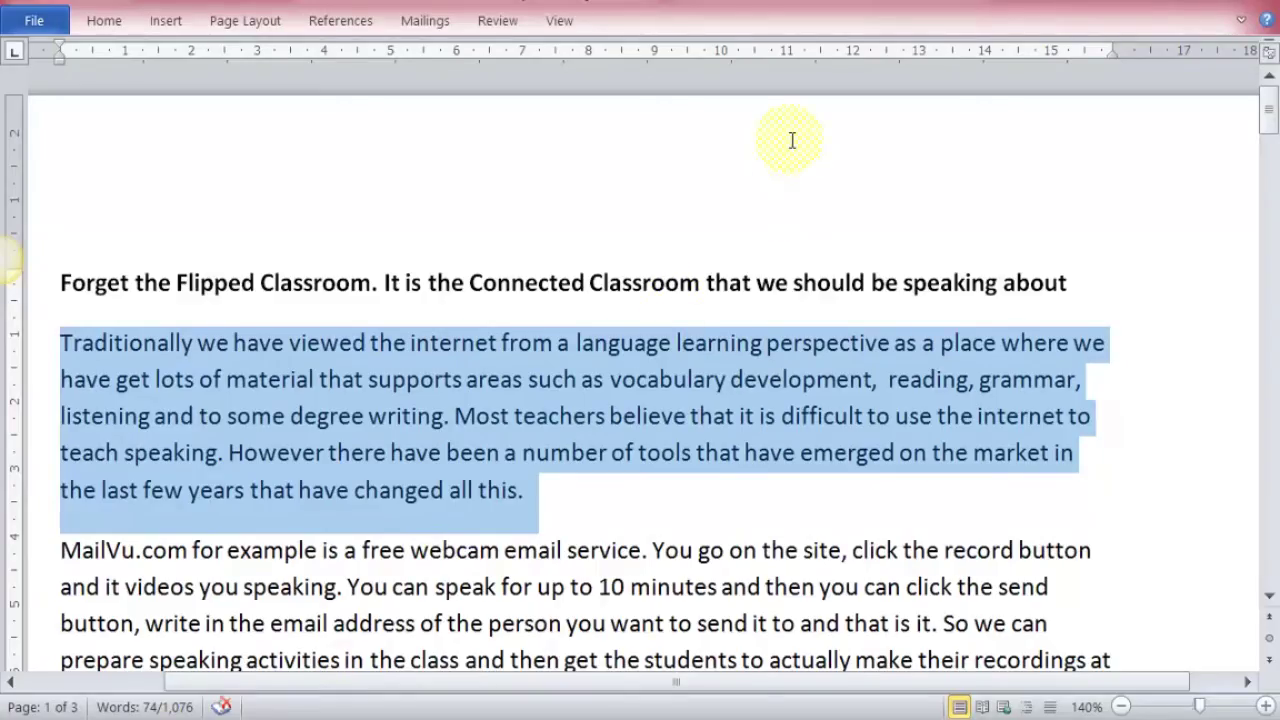
# Copy the Word article's title and first Connected Classroom paragraph.
pyautogui.click(790, 282)
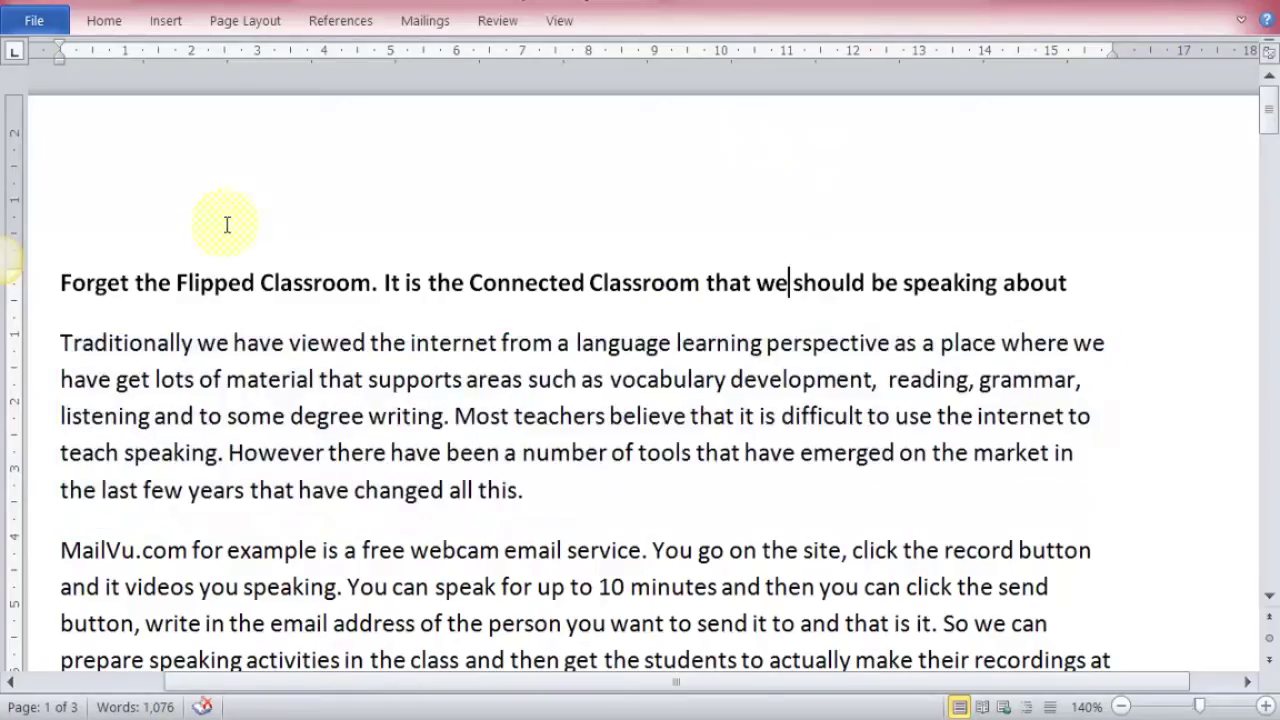
pyautogui.moveTo(62, 283); pyautogui.dragTo(530, 485)
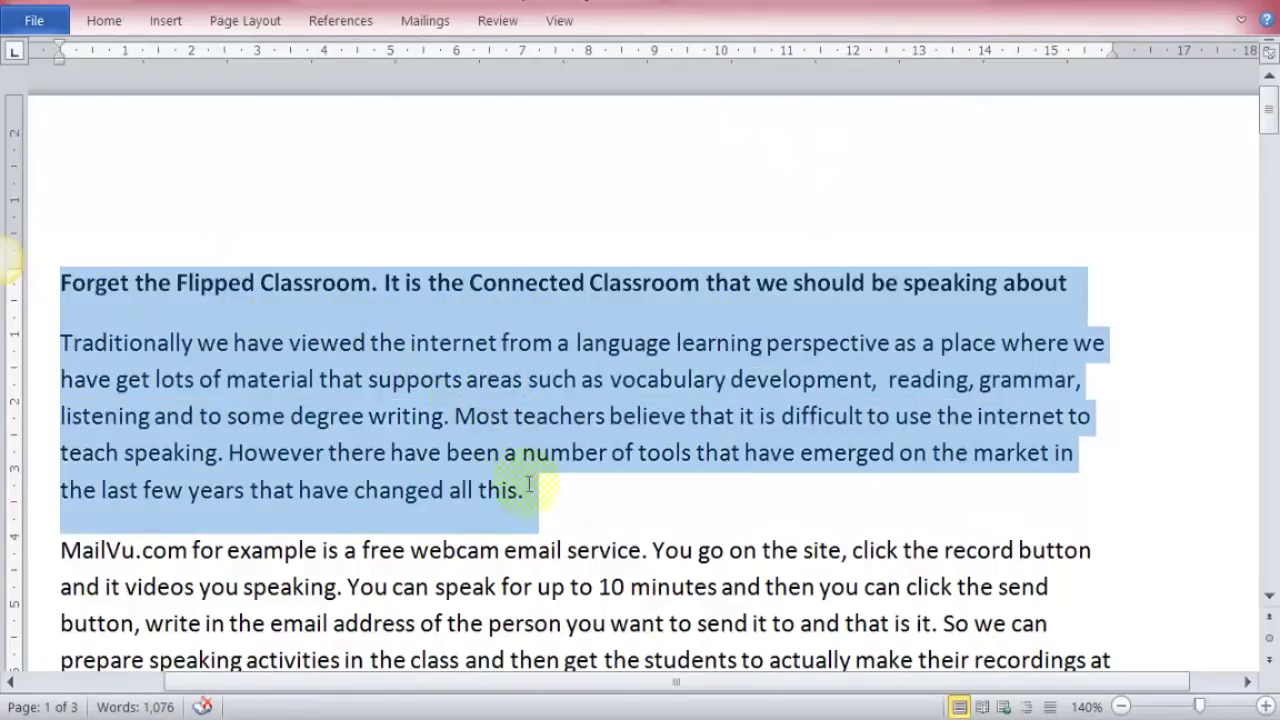
pyautogui.rightClick(497, 411)
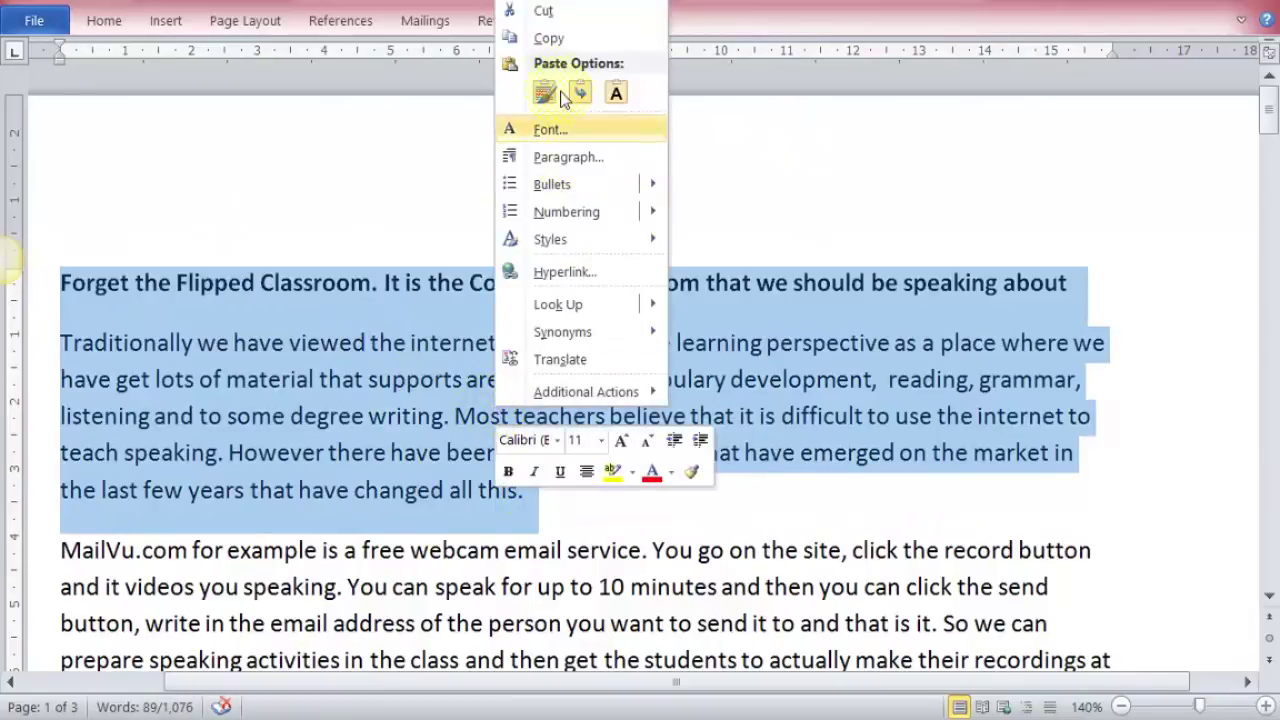
pyautogui.click(556, 38)
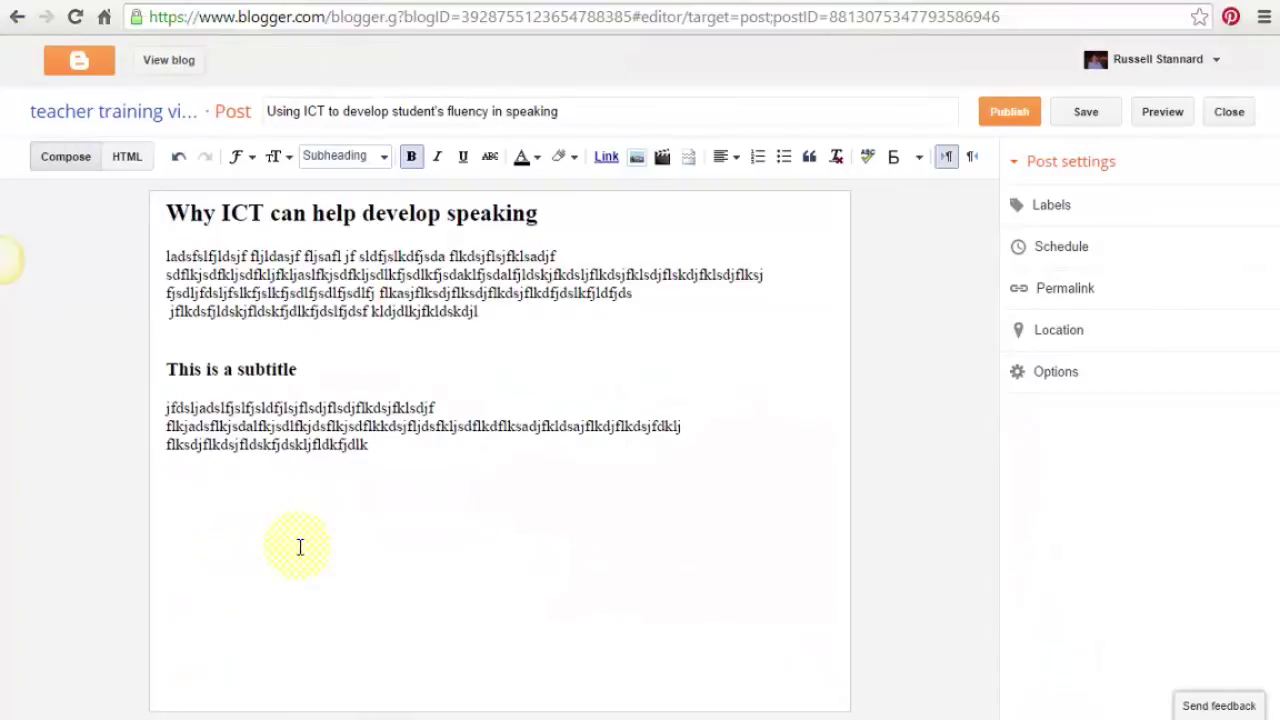
# Paste the Connected Classroom title and paragraph from Word and remove their formatting.
pyautogui.hotkey('ctrl', 'v')
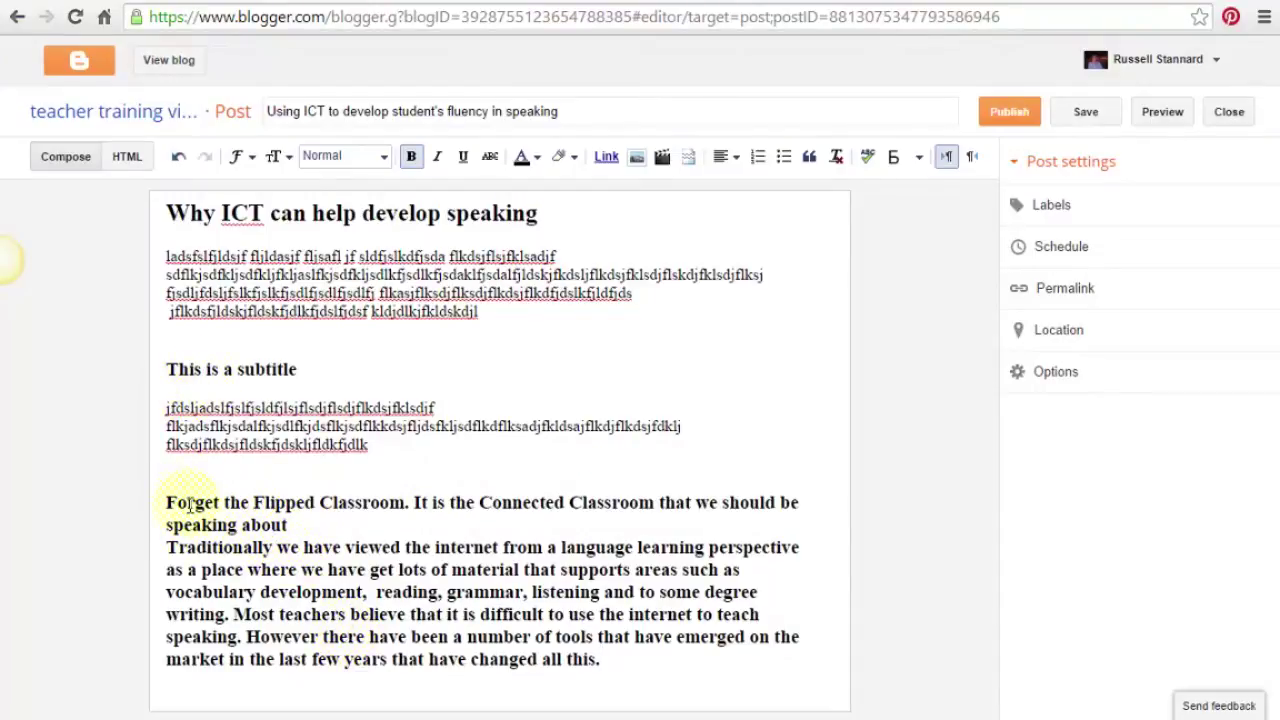
pyautogui.moveTo(166, 505); pyautogui.dragTo(660, 664)
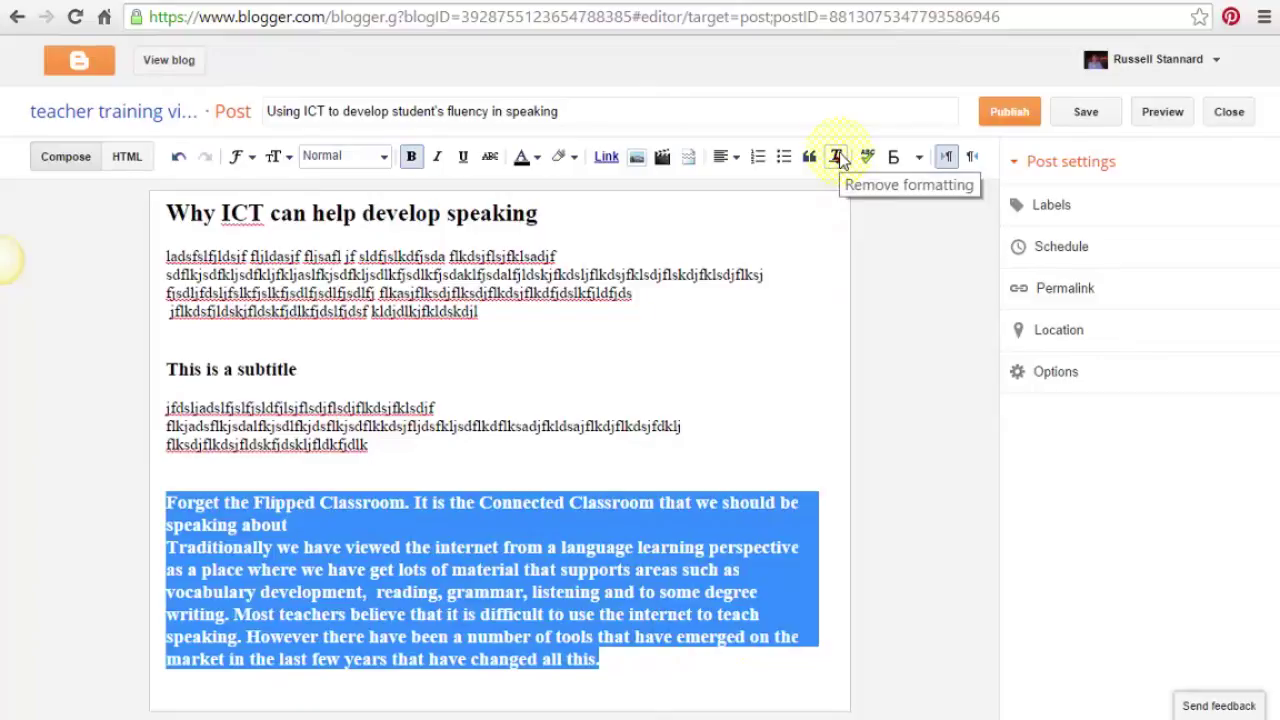
pyautogui.click(837, 158)
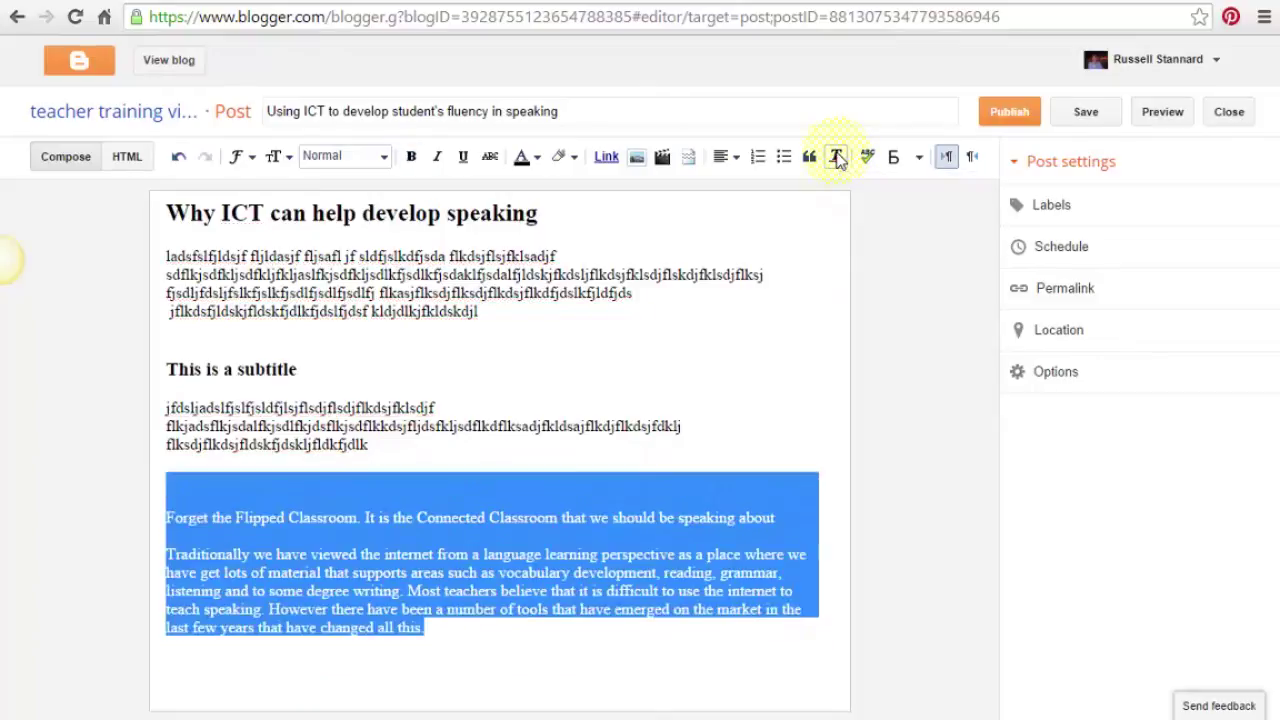
pyautogui.click(627, 510)
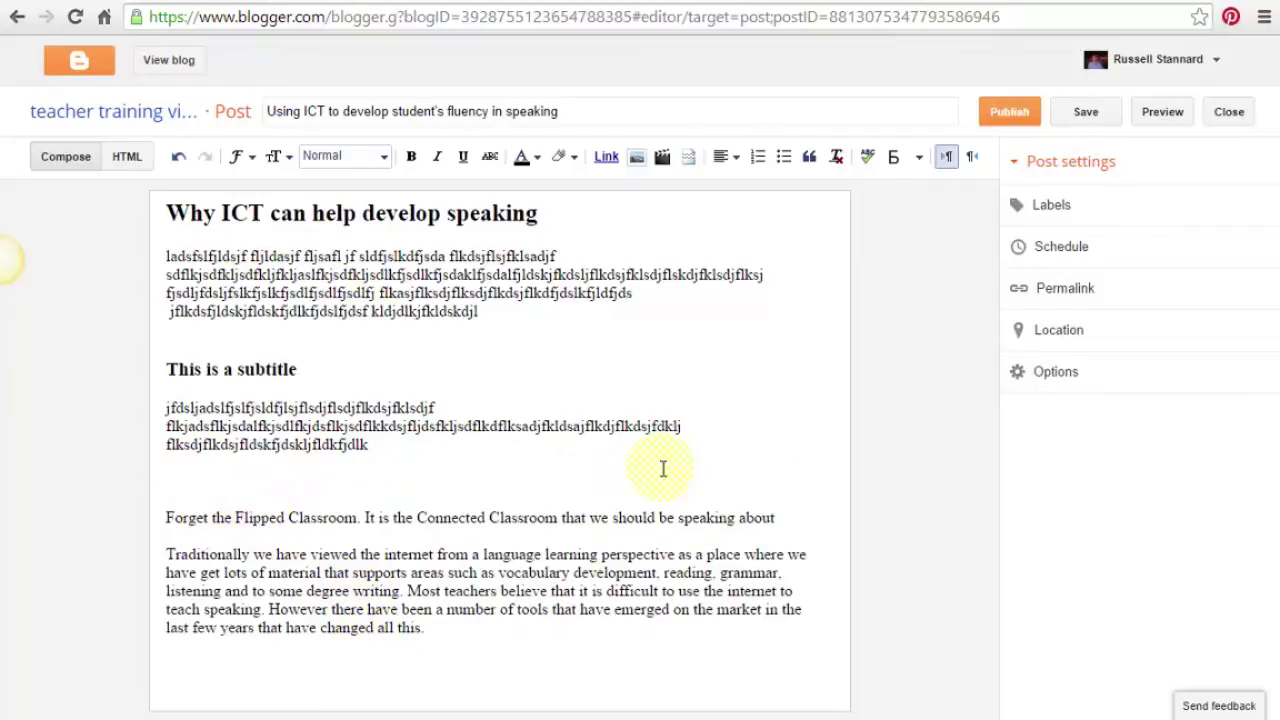
# Make the Connected Classroom title a Subheading and dismiss the Google Drive notification.
pyautogui.moveTo(776, 517); pyautogui.dragTo(134, 526)
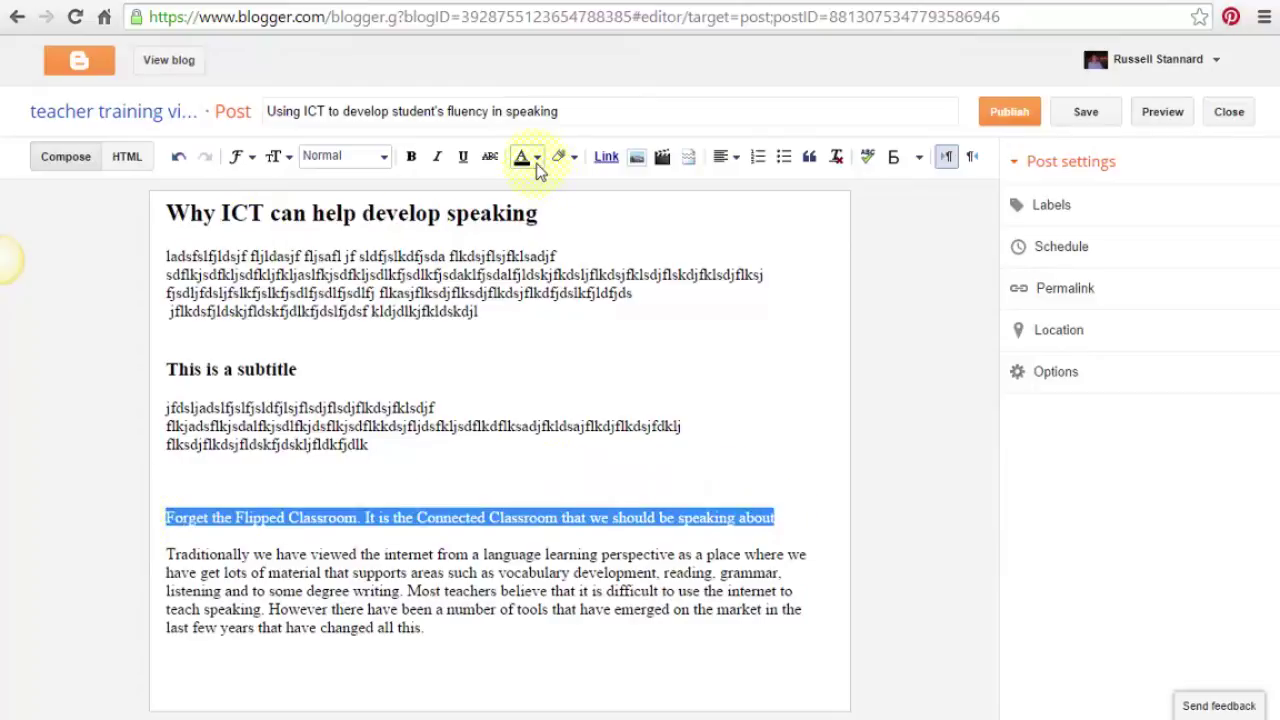
pyautogui.click(386, 162)
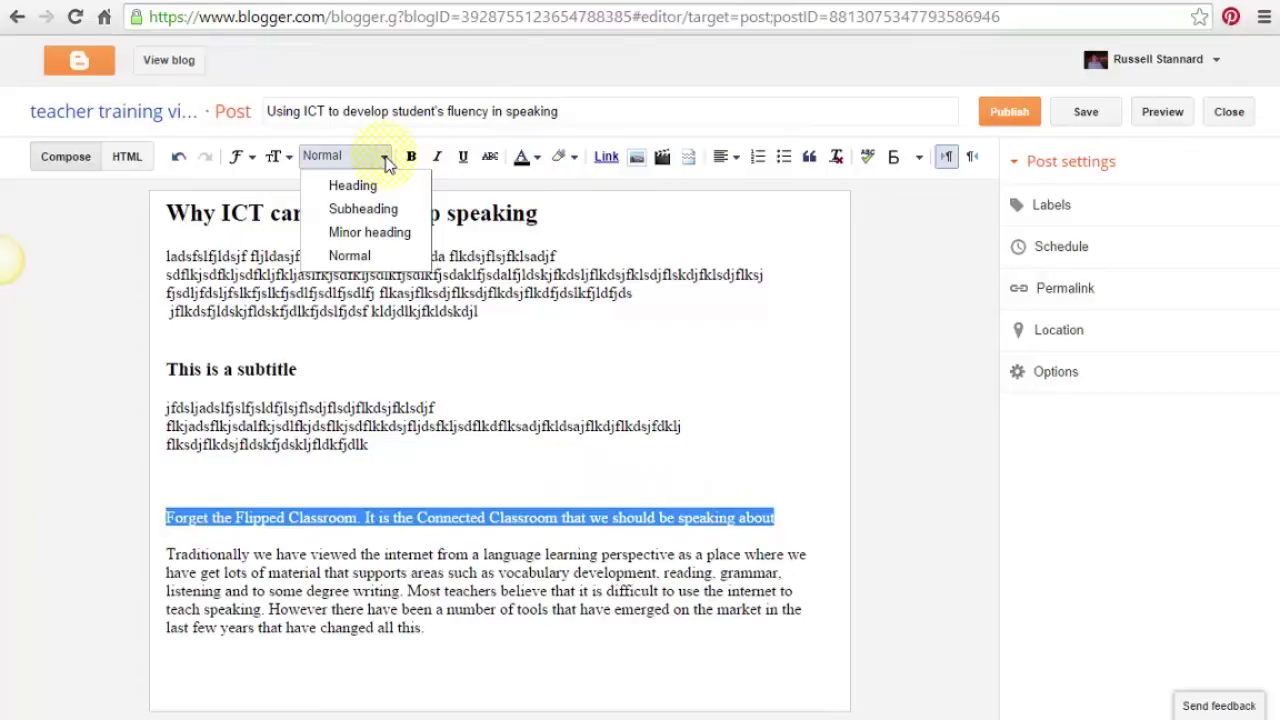
pyautogui.click(354, 208)
pyautogui.click(328, 503)
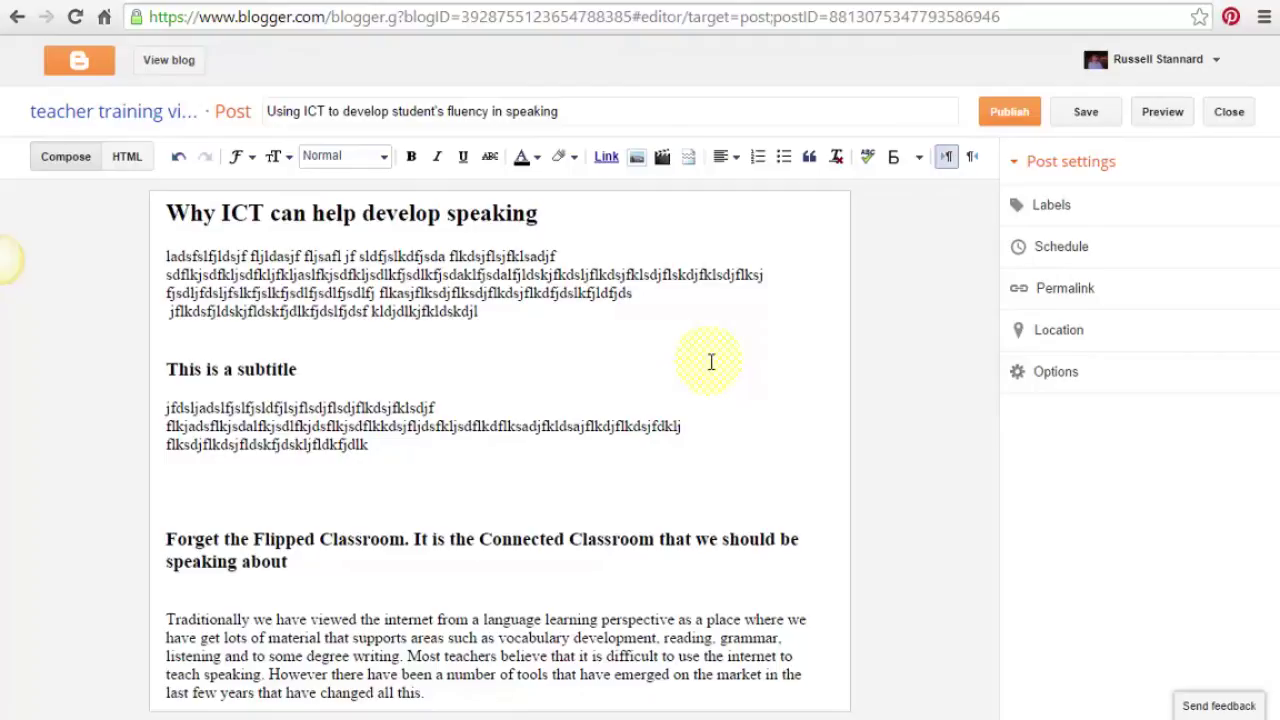
pyautogui.click(1062, 670)
# Add the labels 'Speaking, Fluency, Communication' in the post's Labels setting.
pyautogui.click(1052, 204)
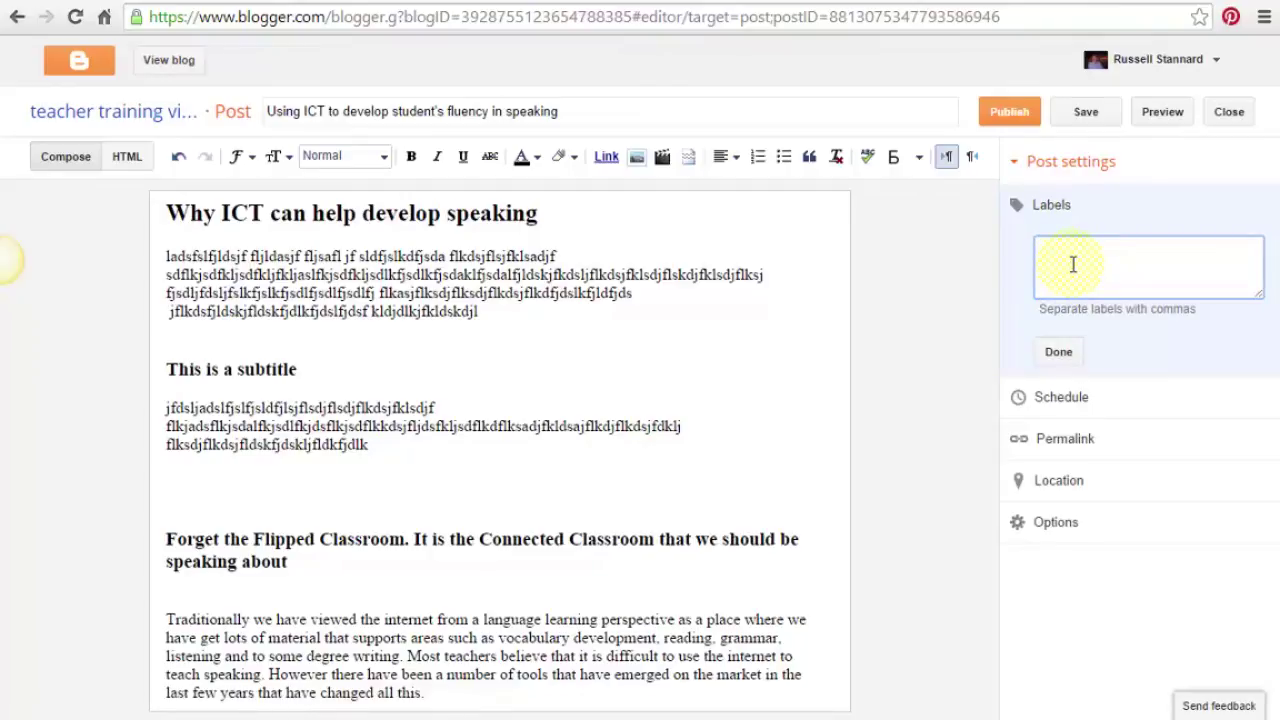
pyautogui.write('Speaking, Fluency, ')
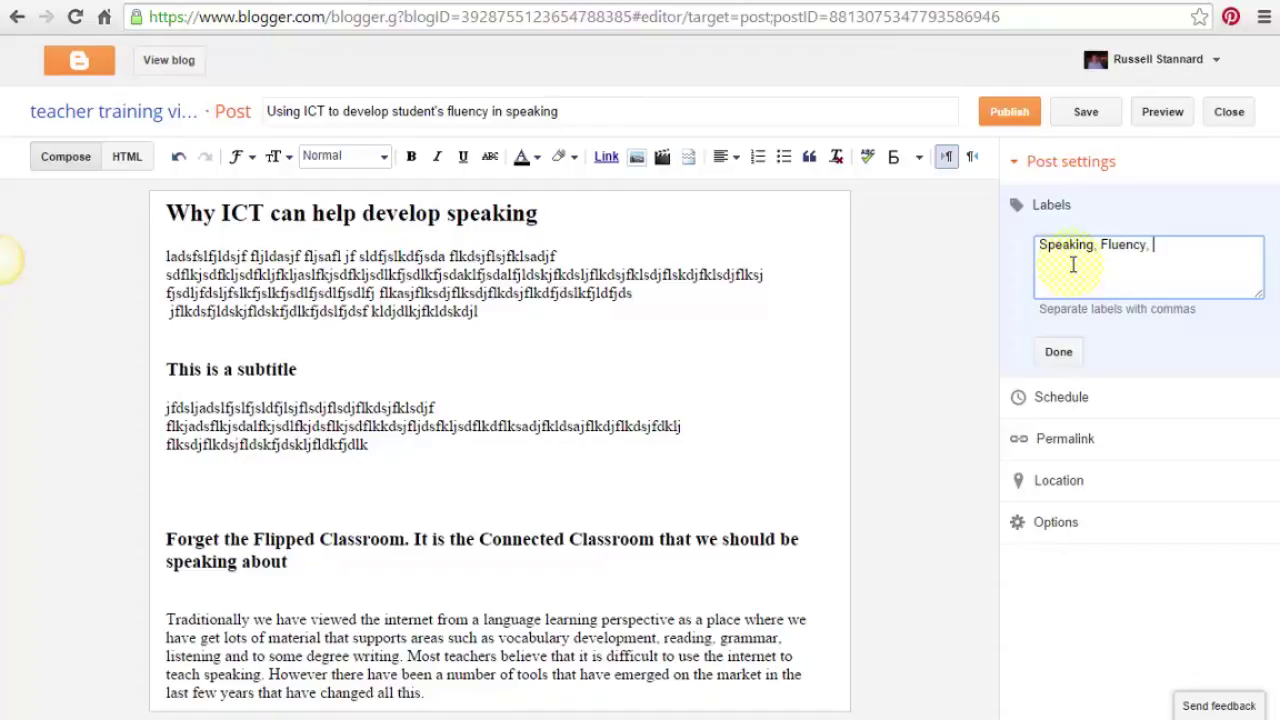
pyautogui.write('Communication')
pyautogui.click(1059, 352)
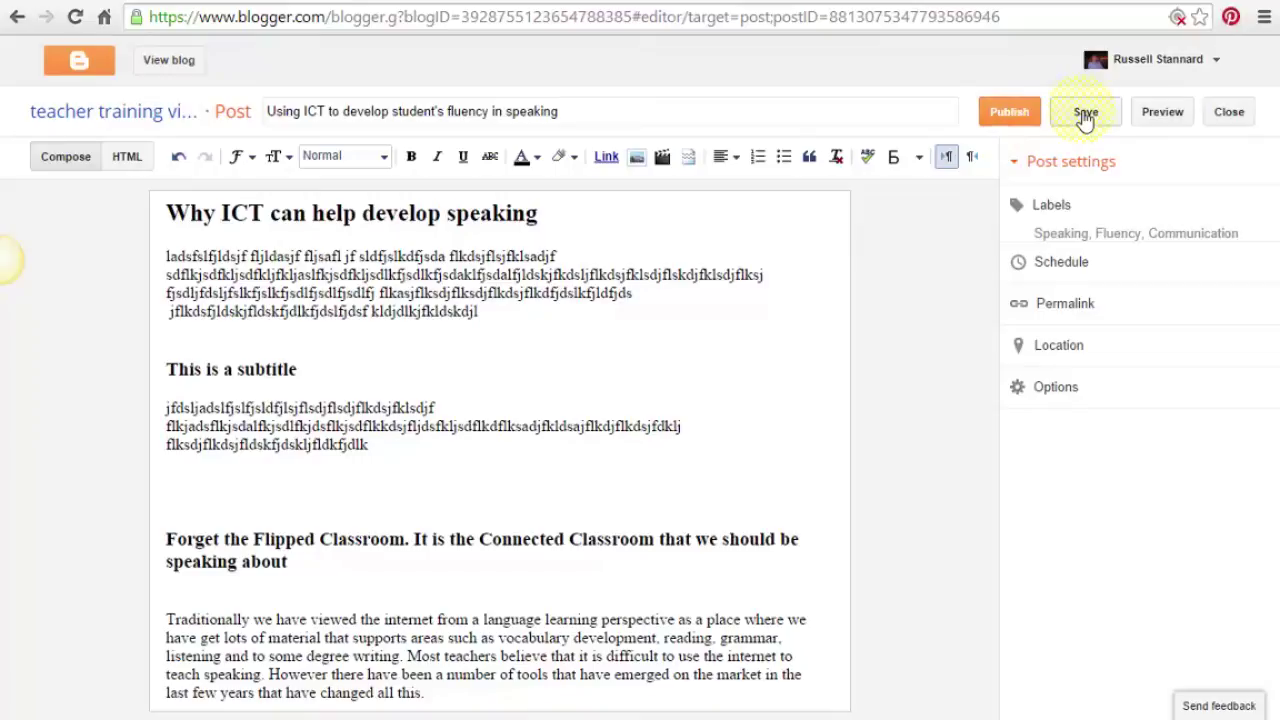
# Preview the post, then close the preview to return to the editor.
pyautogui.click(1162, 116)
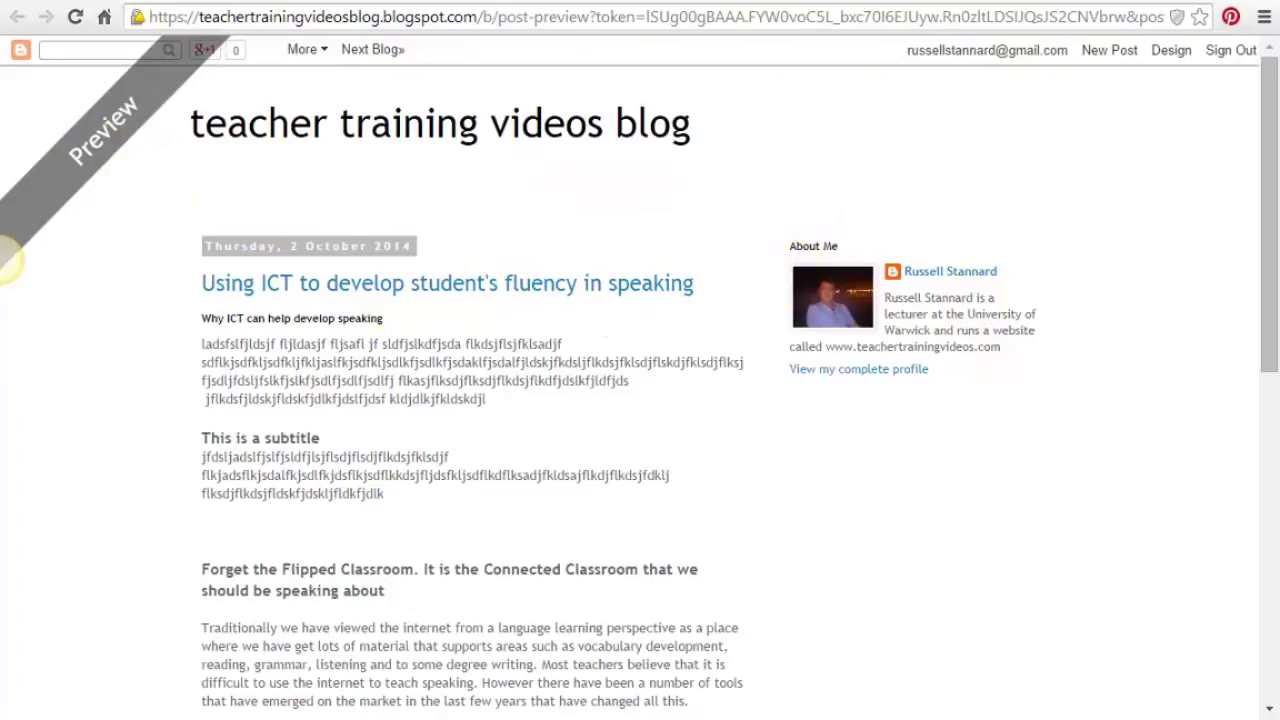
pyautogui.hotkey('ctrl', 'w')
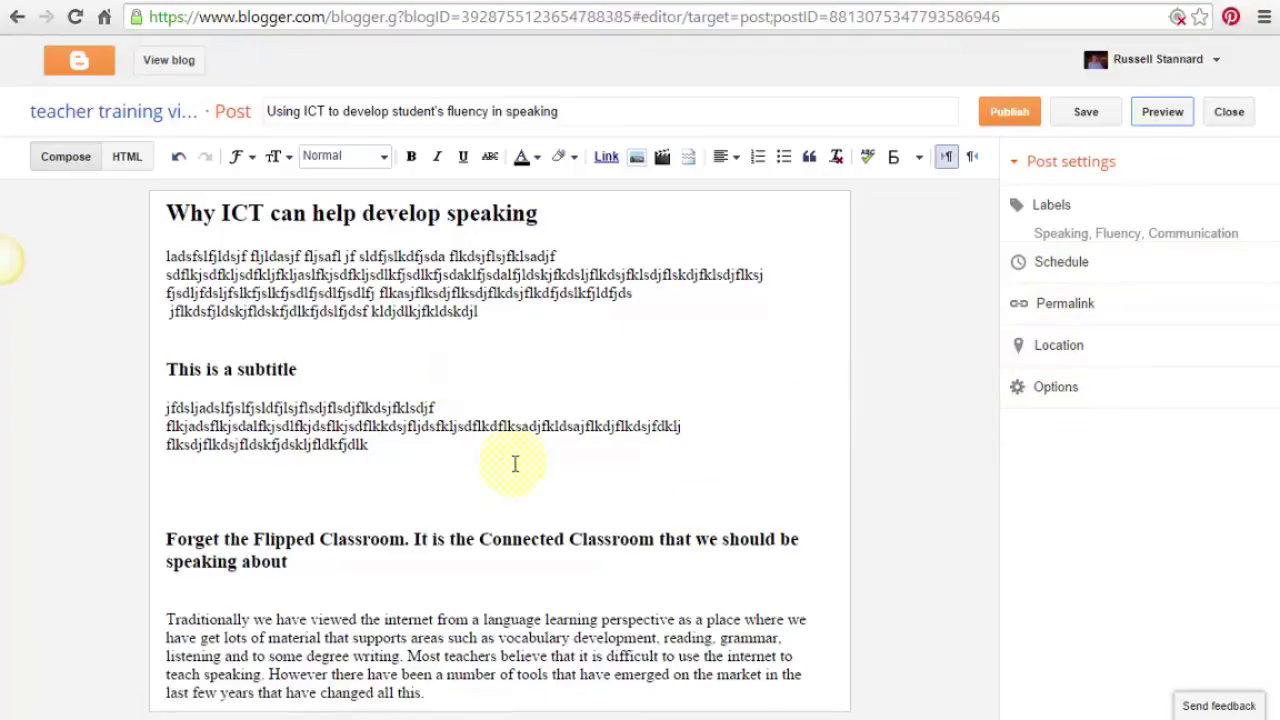
# Publish the post 'Using ICT to develop student's fluency in speaking'.
pyautogui.click(1010, 113)
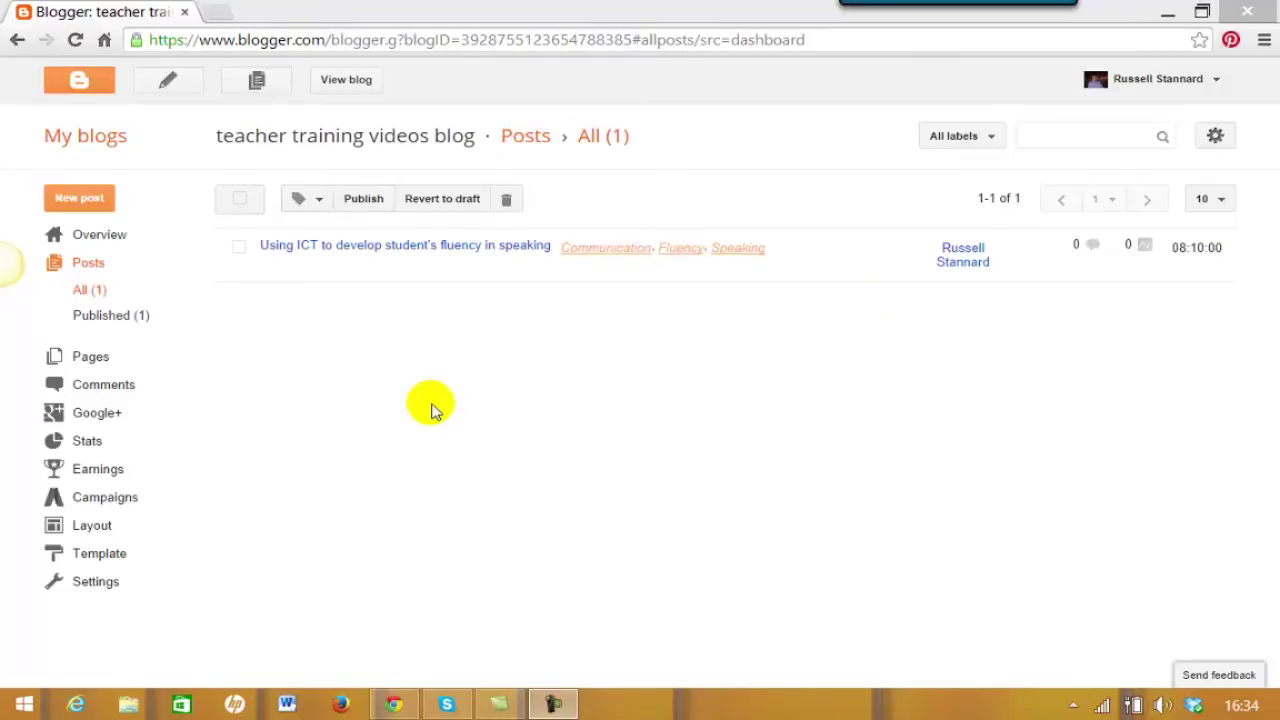
# Check the teacher training blog's post list, then return to the My blogs dashboard.
pyautogui.click(80, 138)
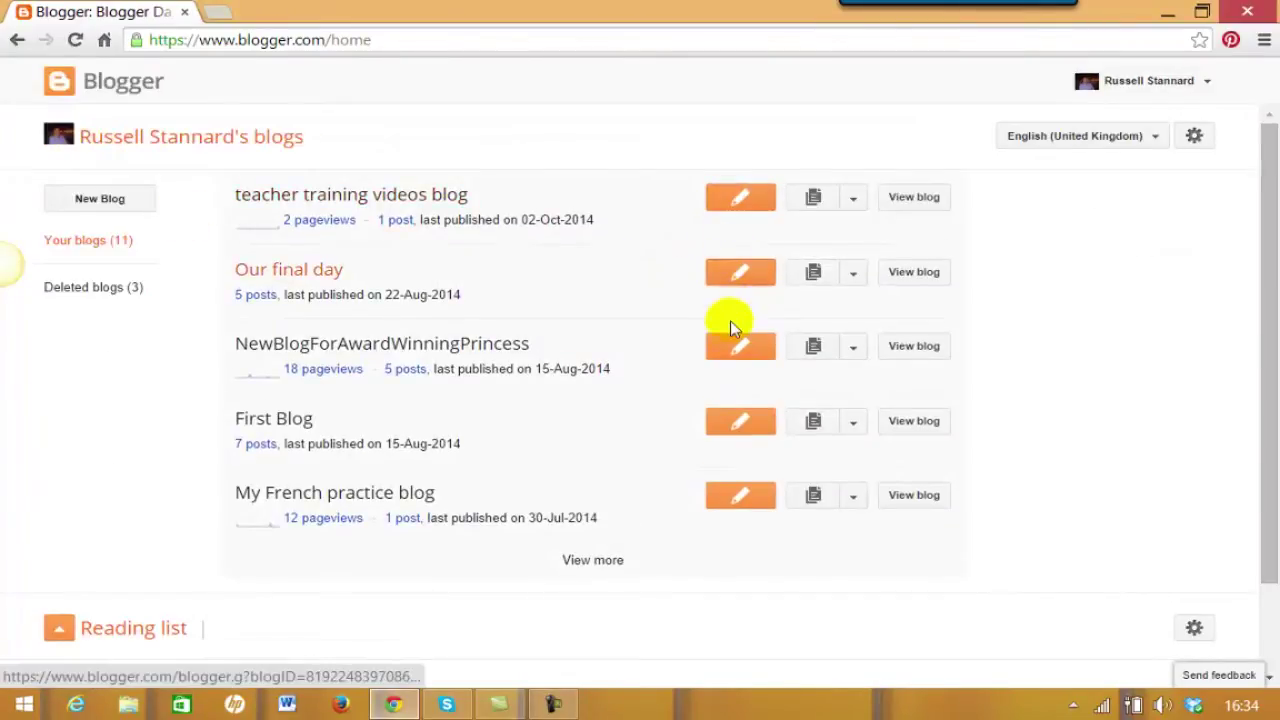
pyautogui.click(855, 204)
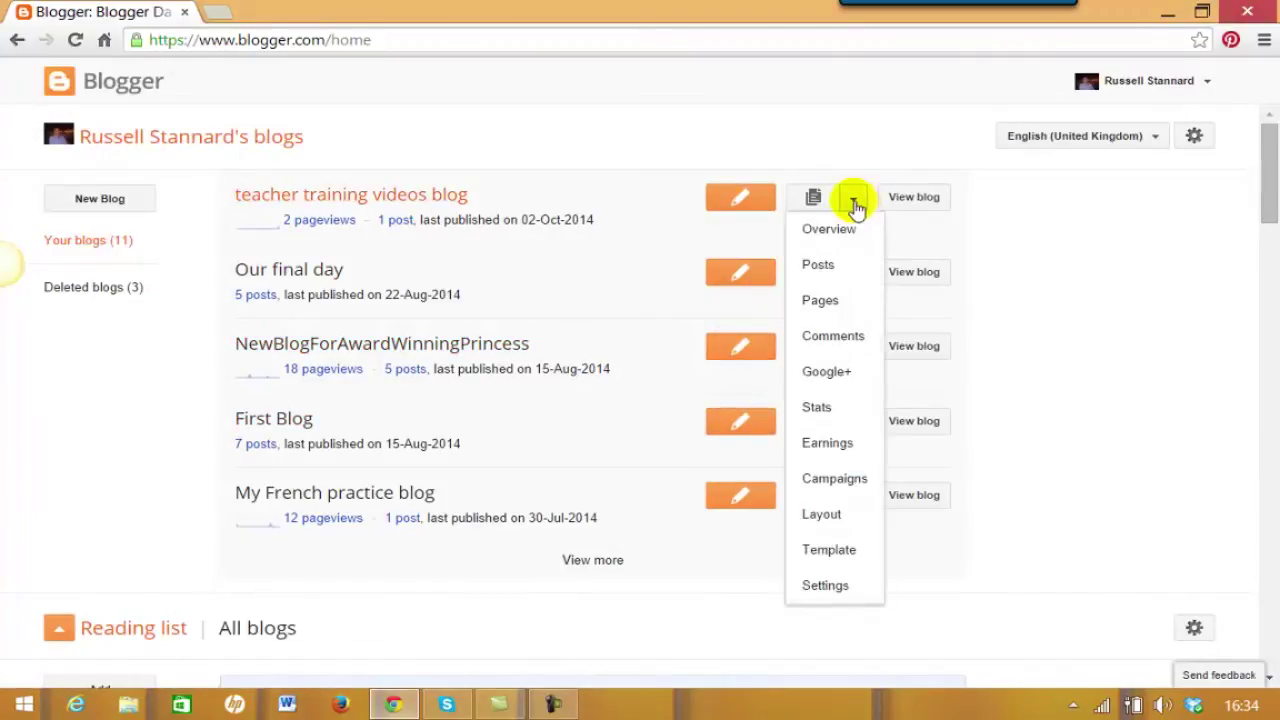
pyautogui.click(814, 264)
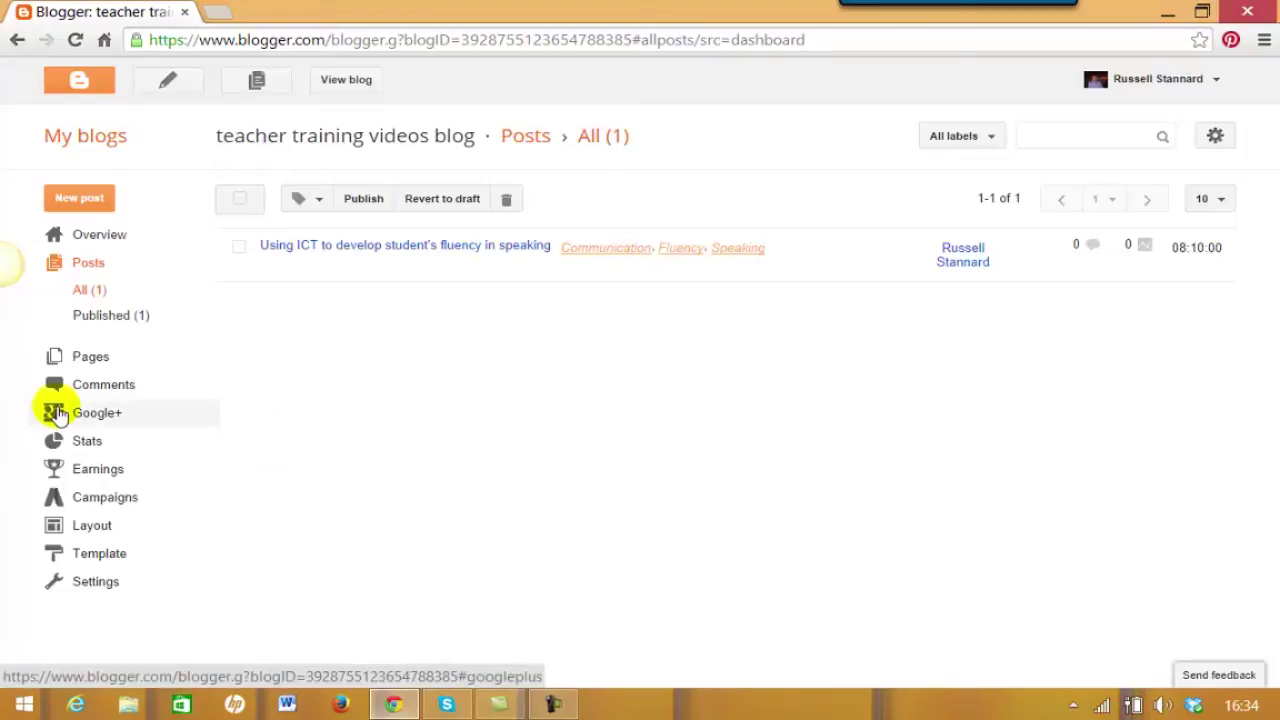
pyautogui.click(95, 140)
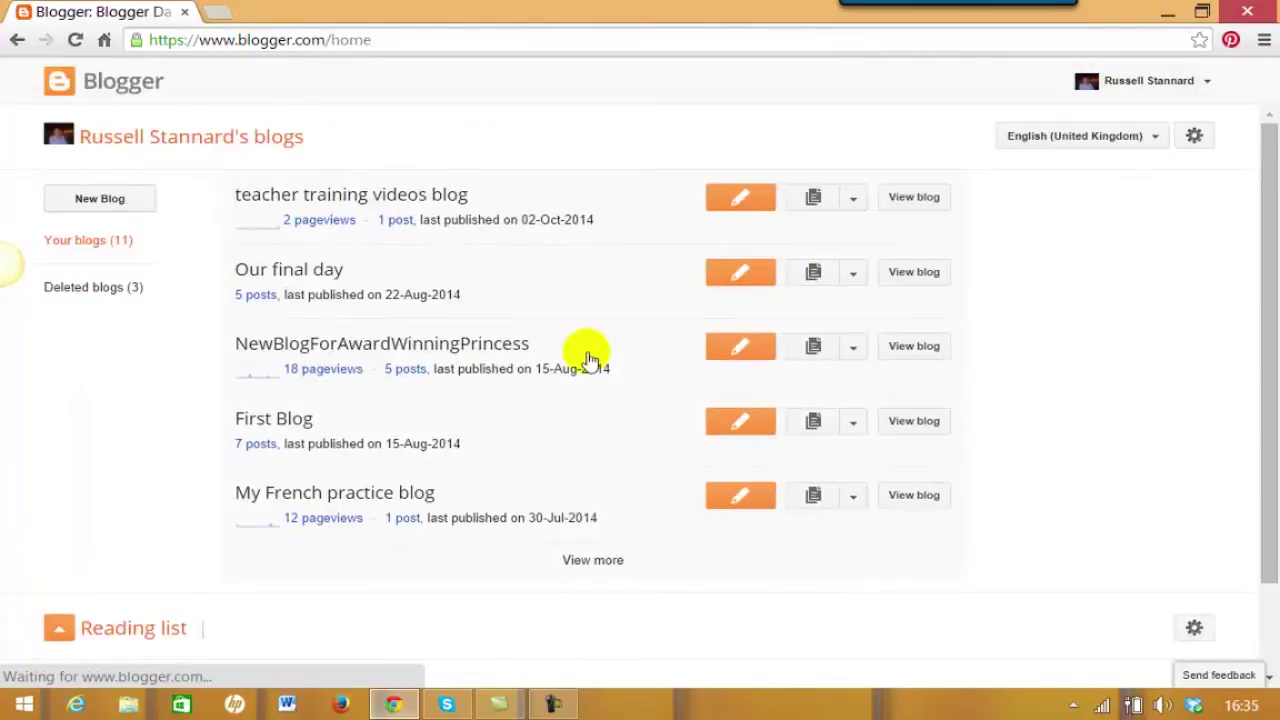
# Visit the teacher training blog's Overview, dismiss the Java popup, and reopen its section list.
pyautogui.click(853, 199)
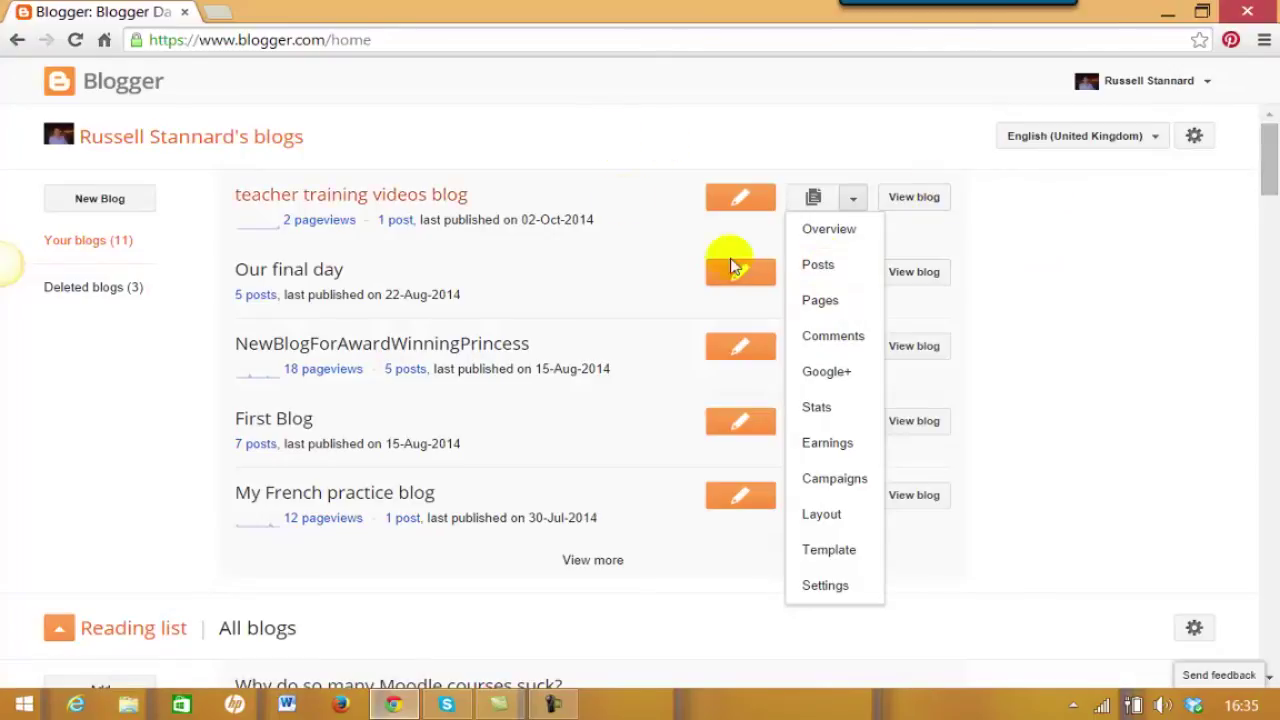
pyautogui.click(318, 198)
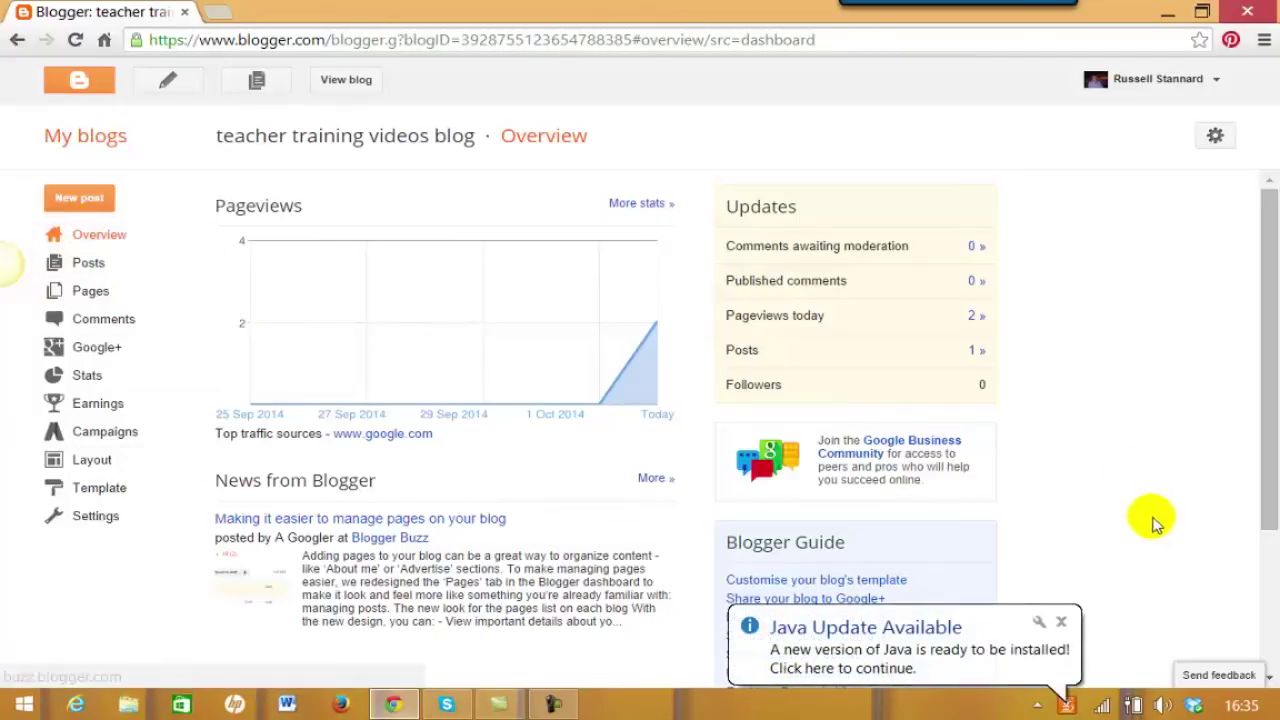
pyautogui.click(1062, 624)
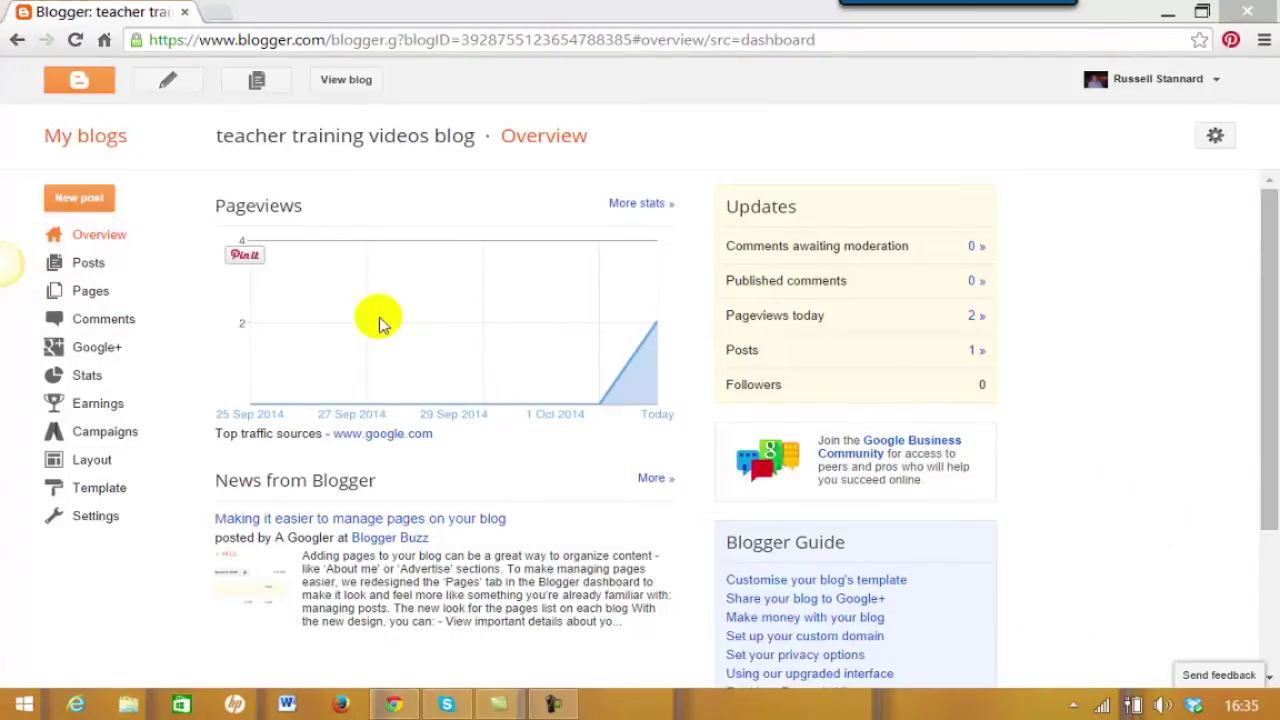
pyautogui.click(100, 138)
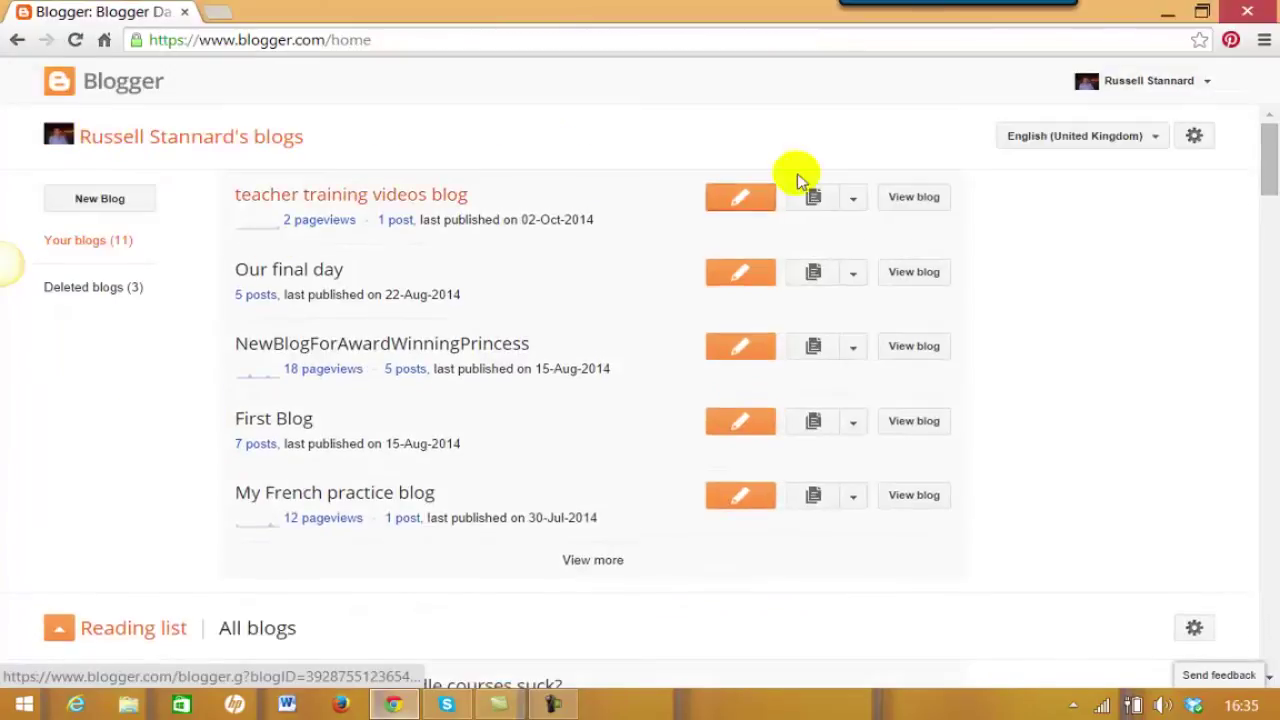
pyautogui.click(856, 205)
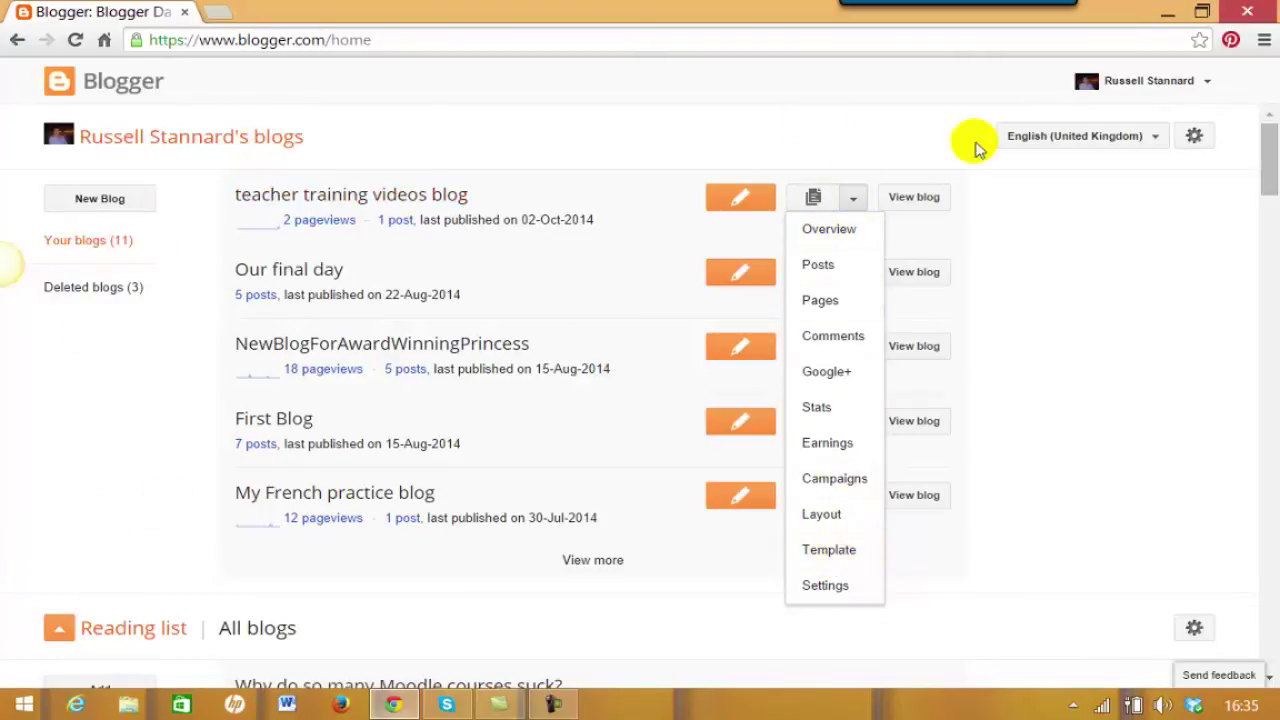
pyautogui.click(1093, 252)
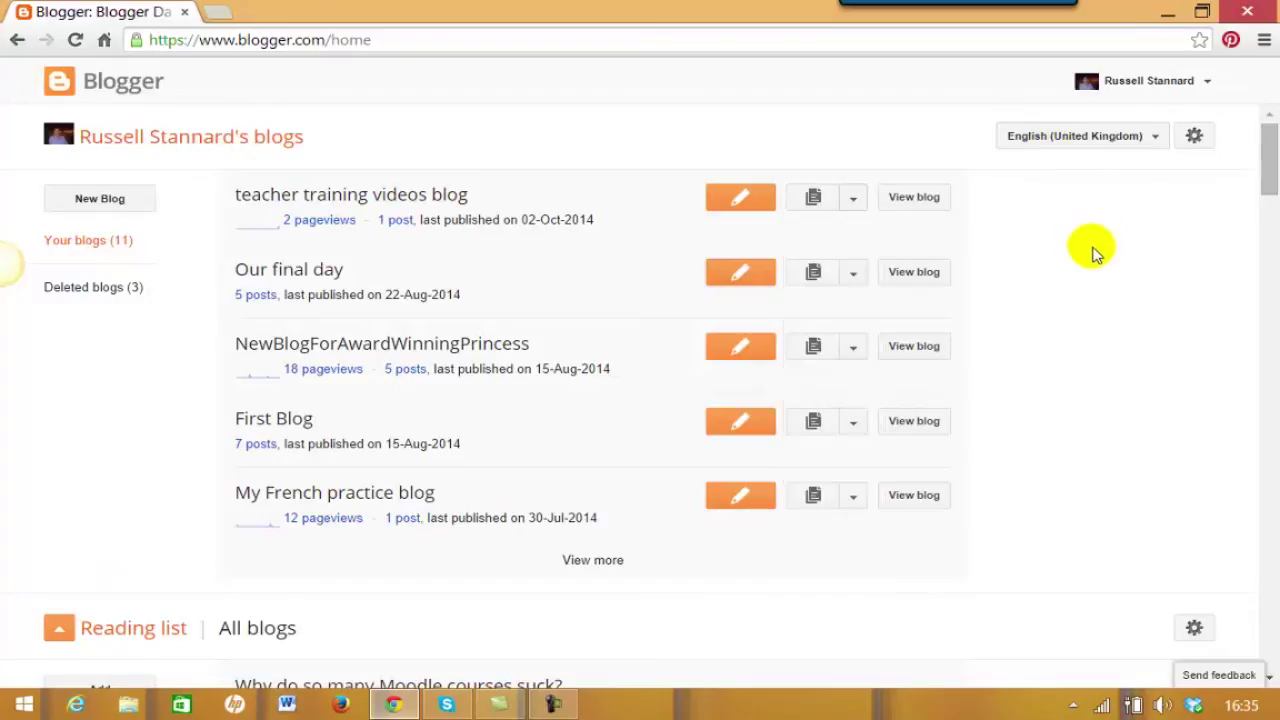
pyautogui.click(853, 200)
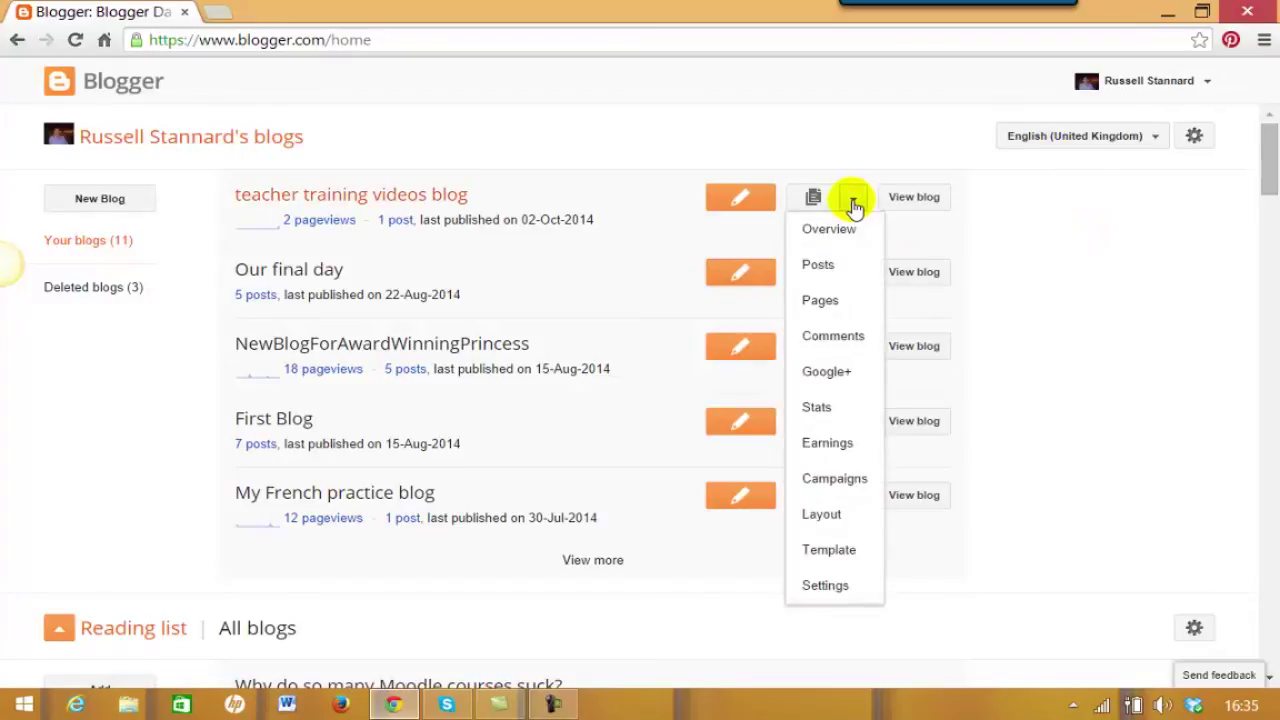
# Browse the section lists of the teacher training, Our final day and NewBlogForAwardWinningPrincess blogs.
pyautogui.click(819, 266)
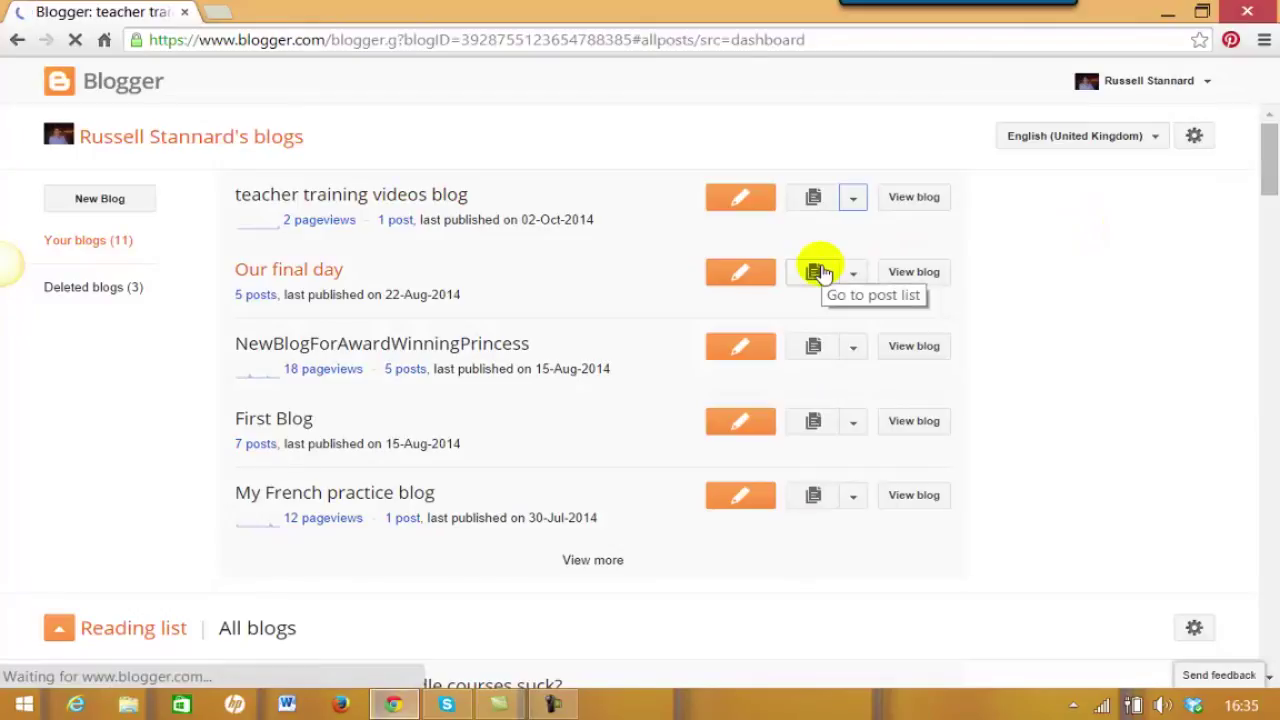
pyautogui.click(96, 137)
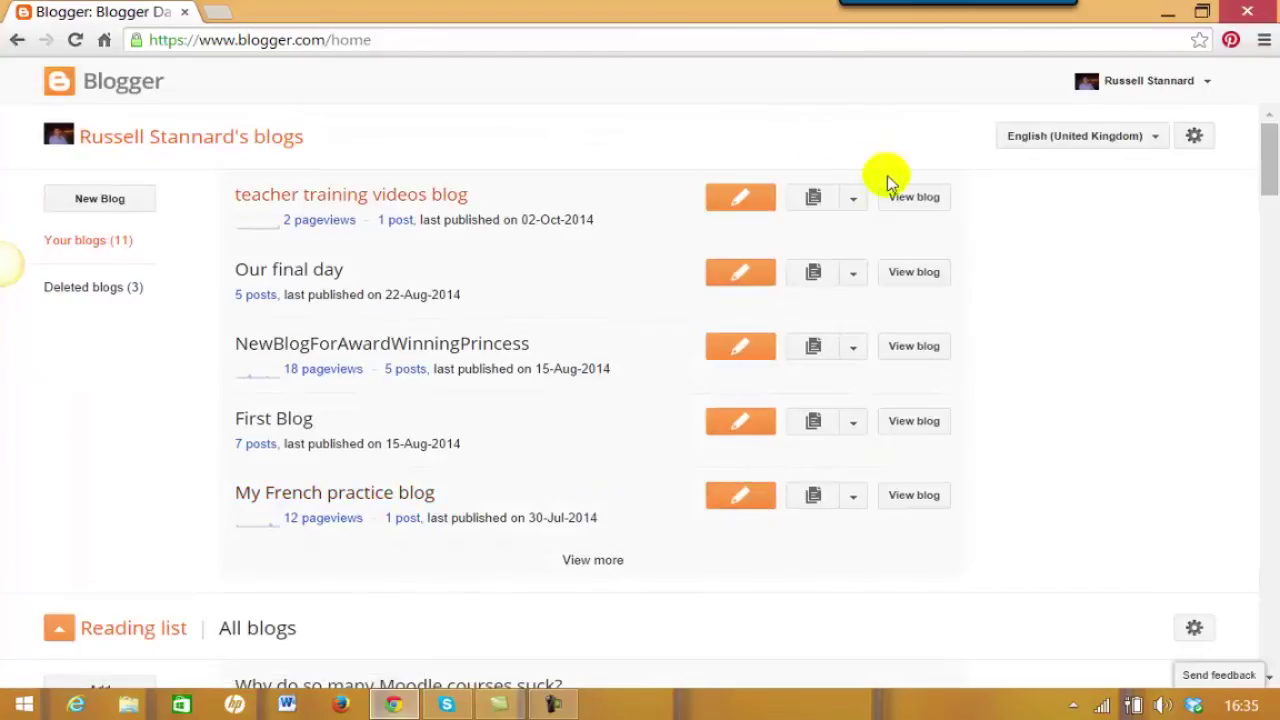
pyautogui.click(850, 201)
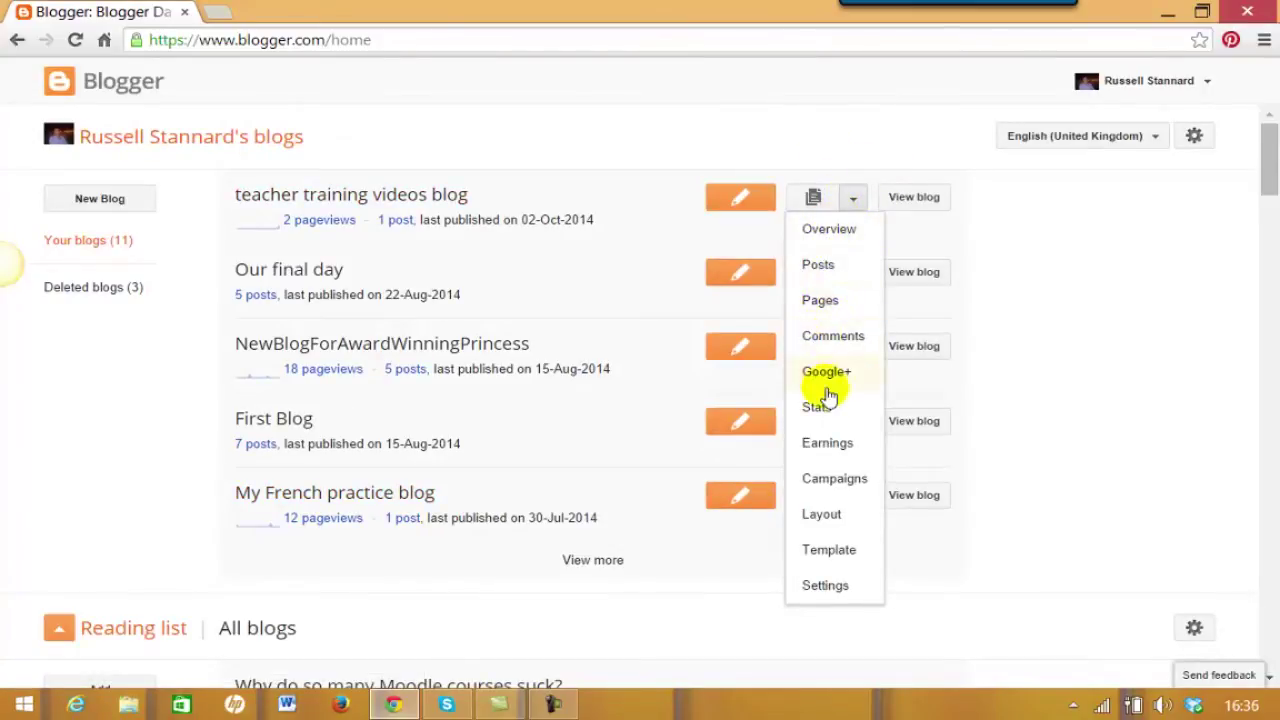
pyautogui.click(1131, 214)
pyautogui.click(855, 276)
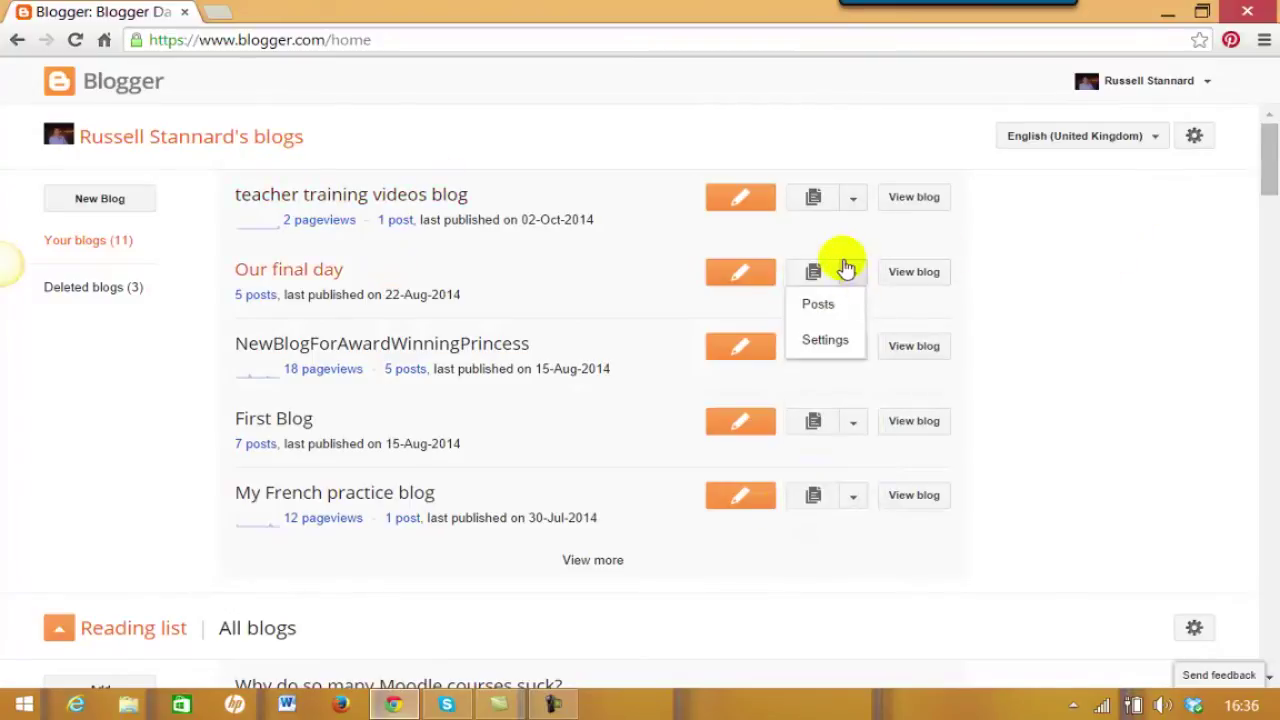
pyautogui.click(1039, 249)
pyautogui.click(853, 347)
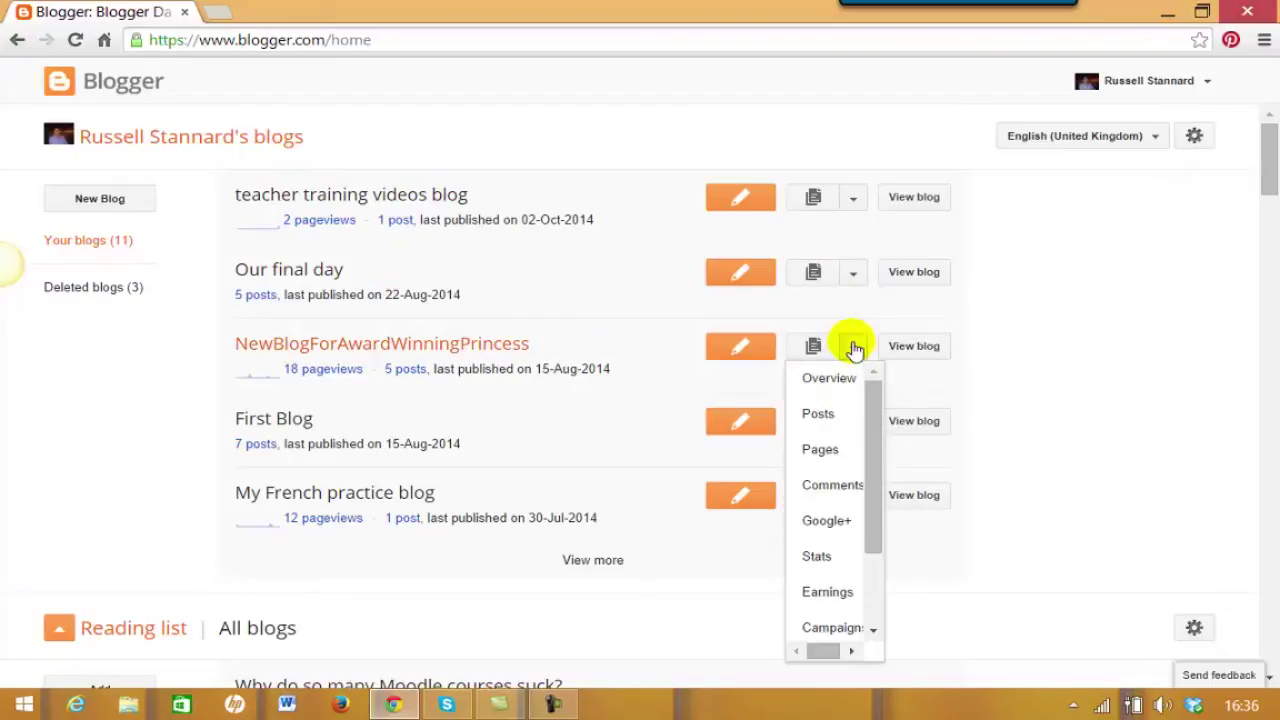
pyautogui.click(985, 400)
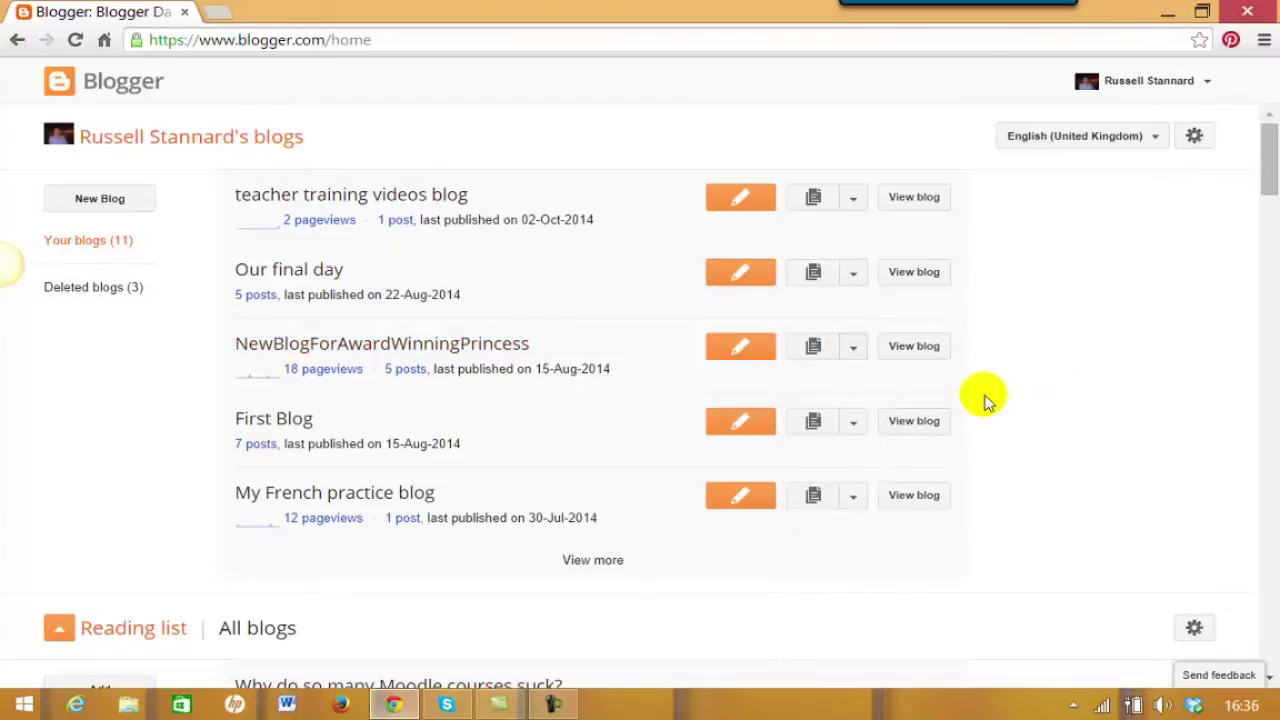
pyautogui.click(849, 284)
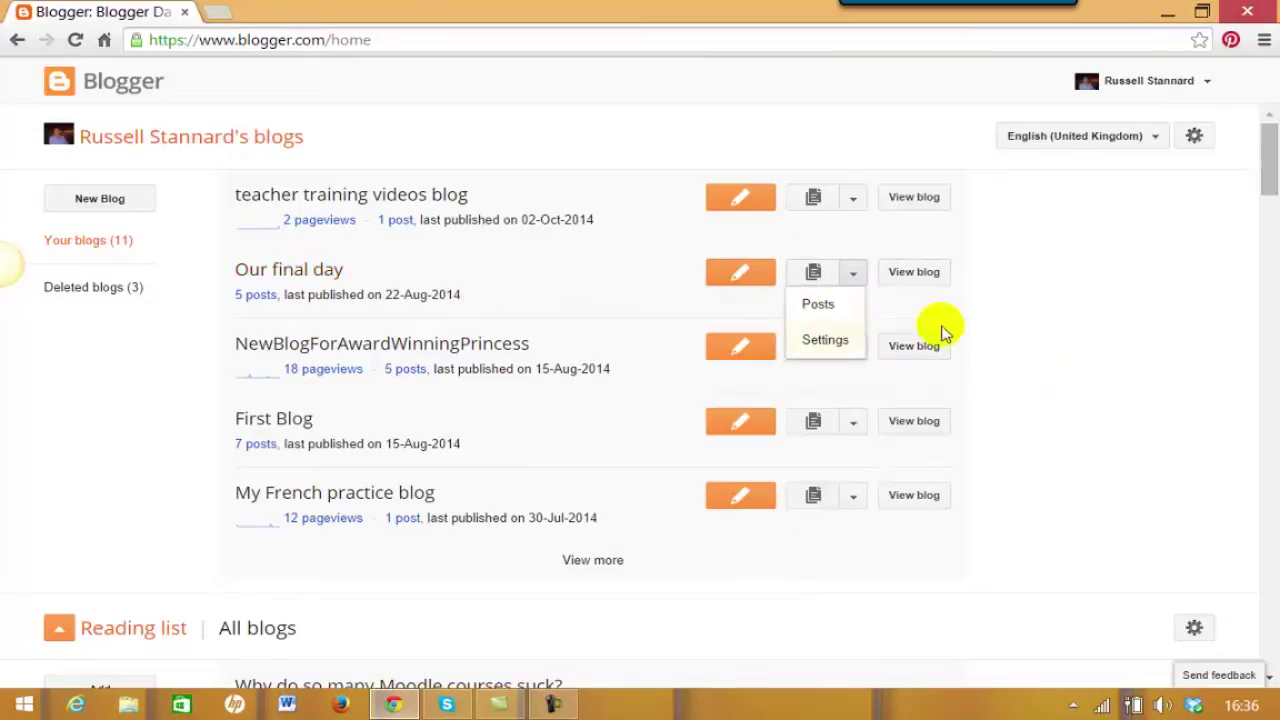
pyautogui.click(1060, 278)
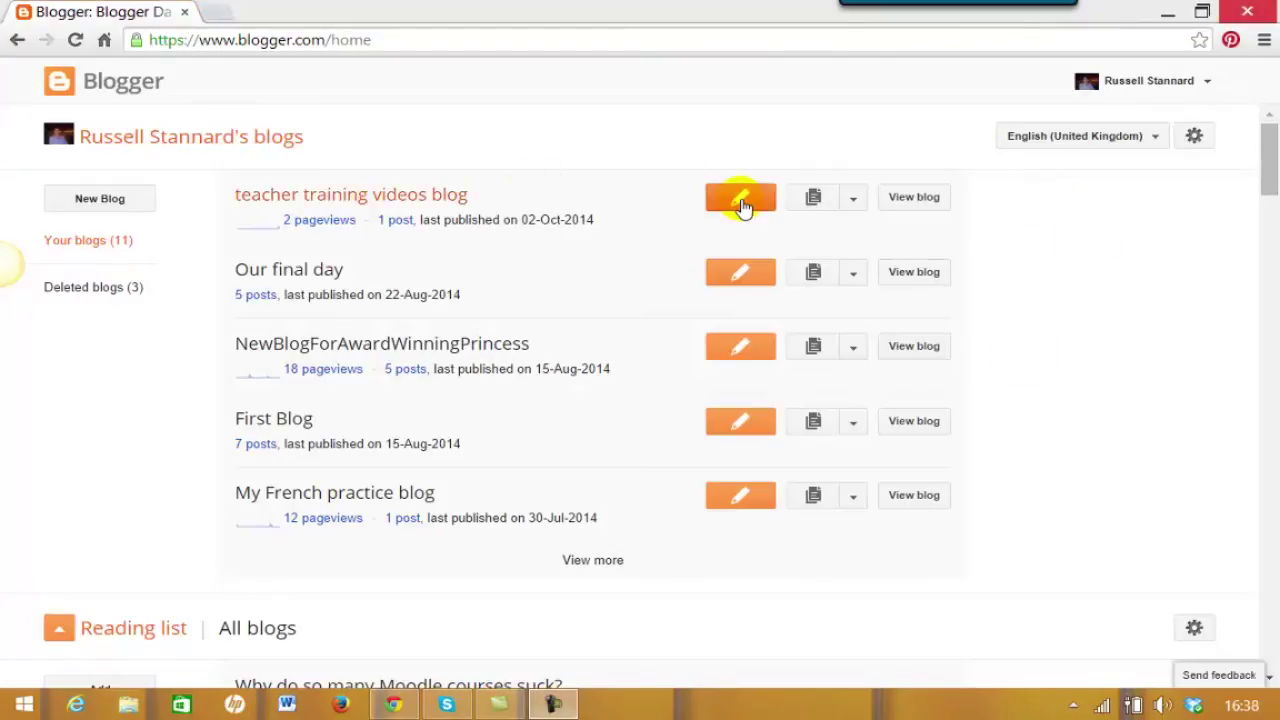
# Go to the teacher training blog's posts and start a new post.
pyautogui.click(852, 204)
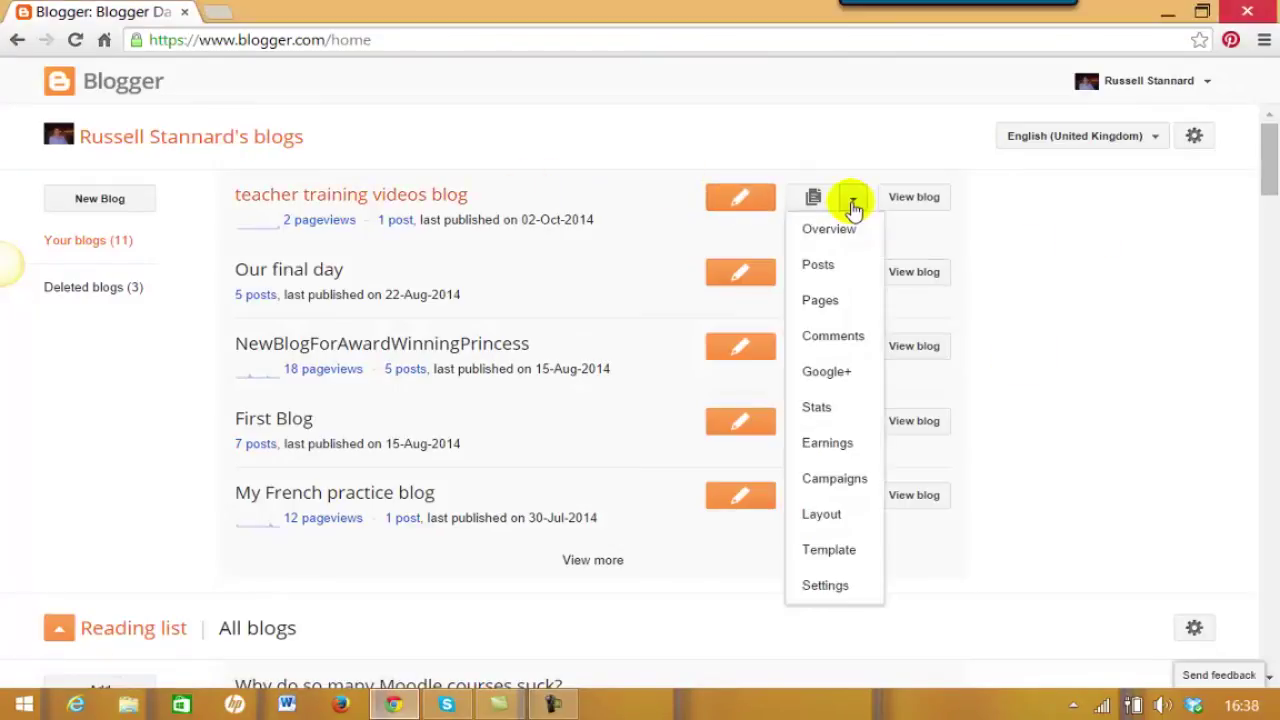
pyautogui.click(818, 264)
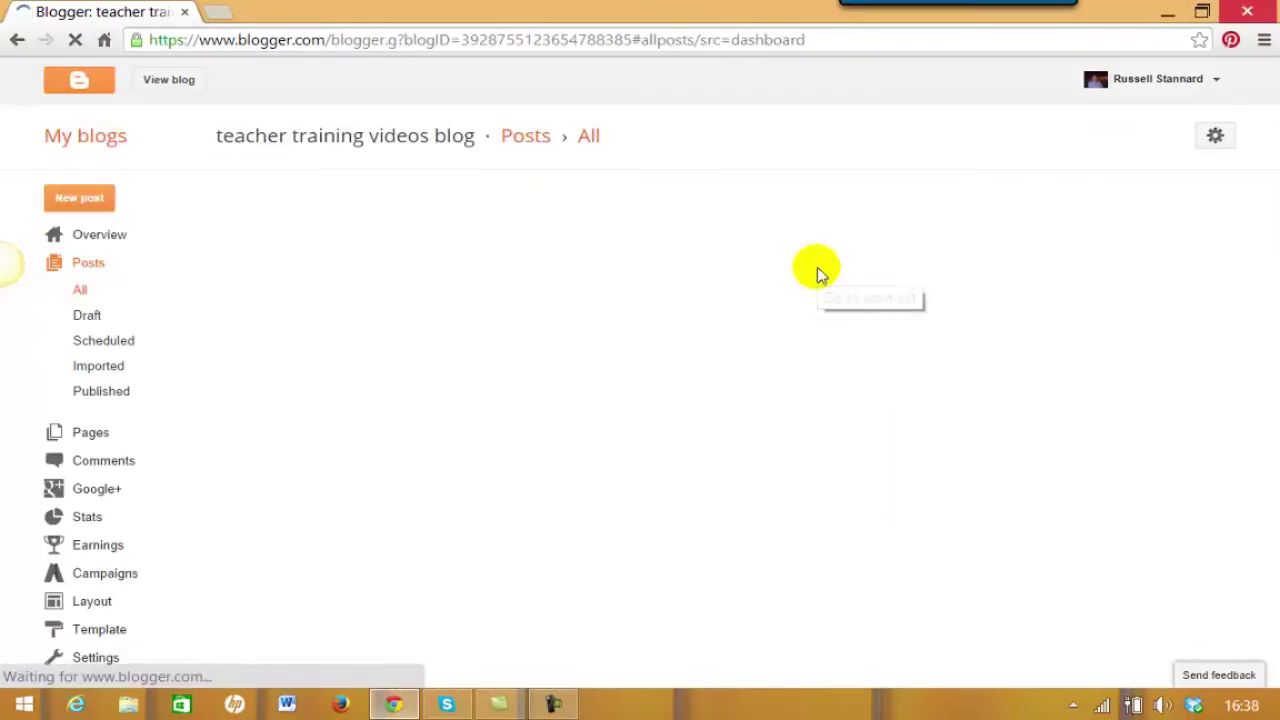
pyautogui.click(78, 201)
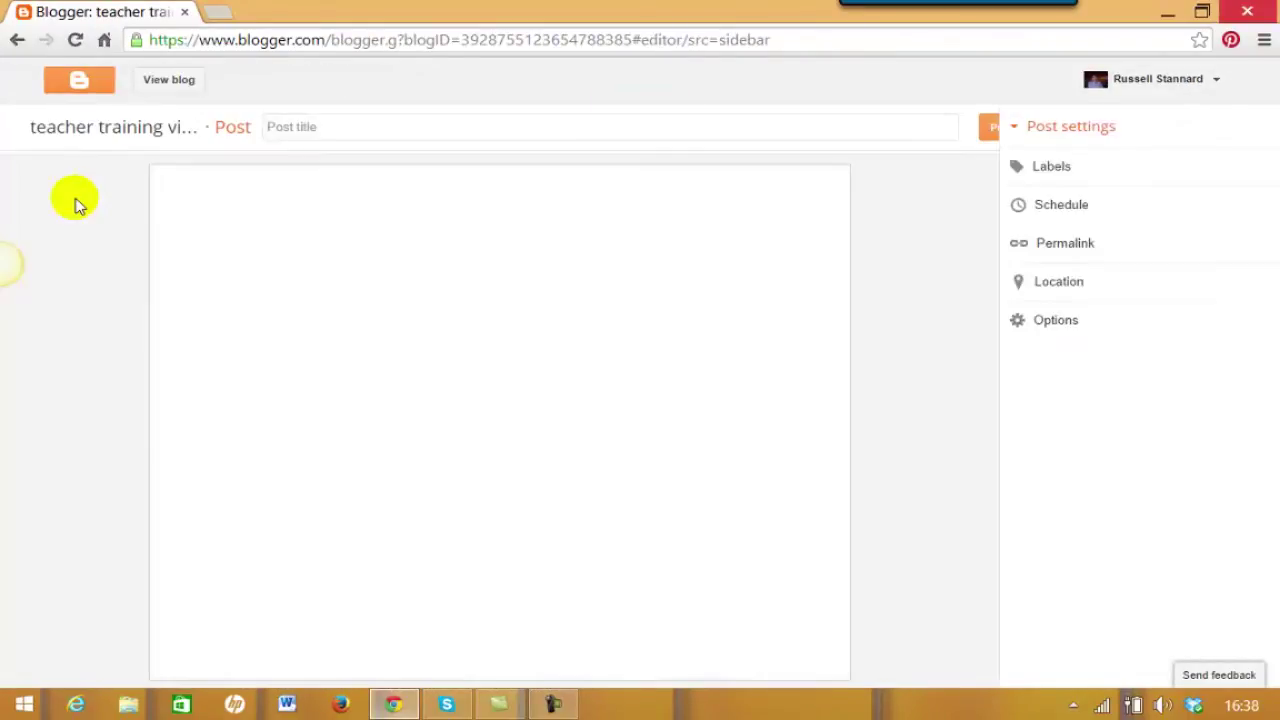
# Title the post 'More about fluency' and make 'Research into taping students' a Heading.
pyautogui.click(335, 125)
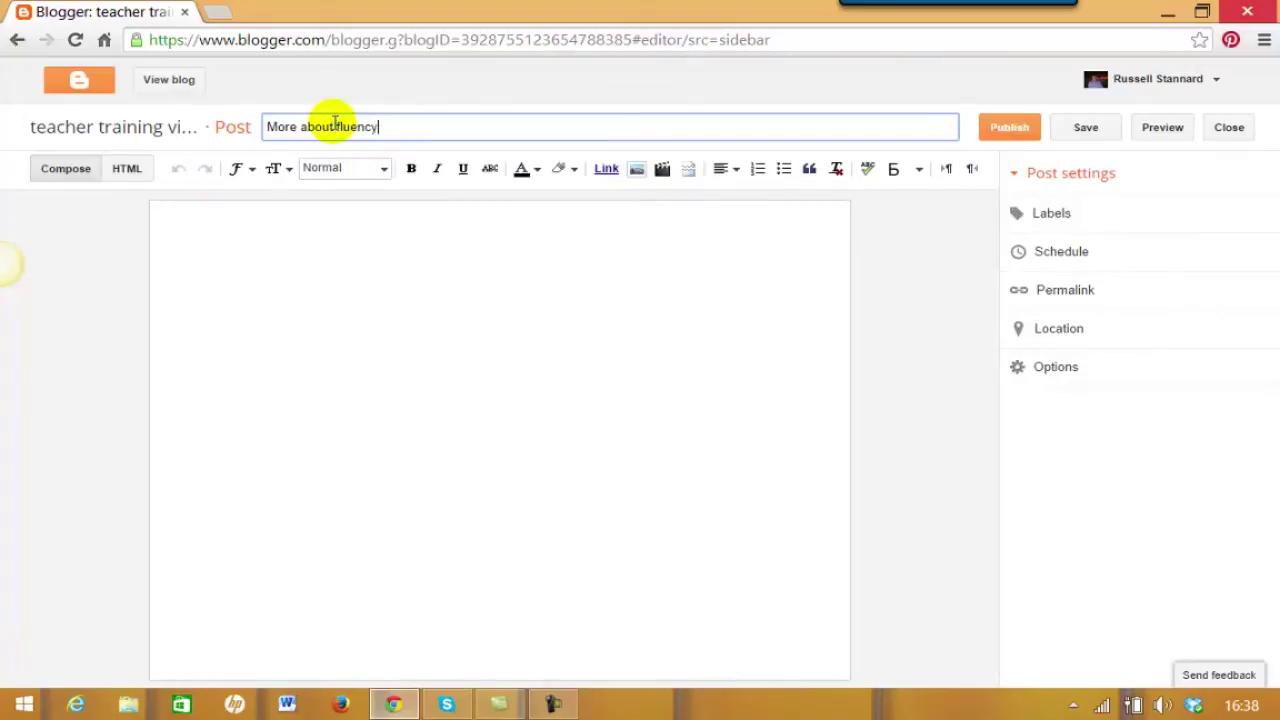
pyautogui.click(318, 237)
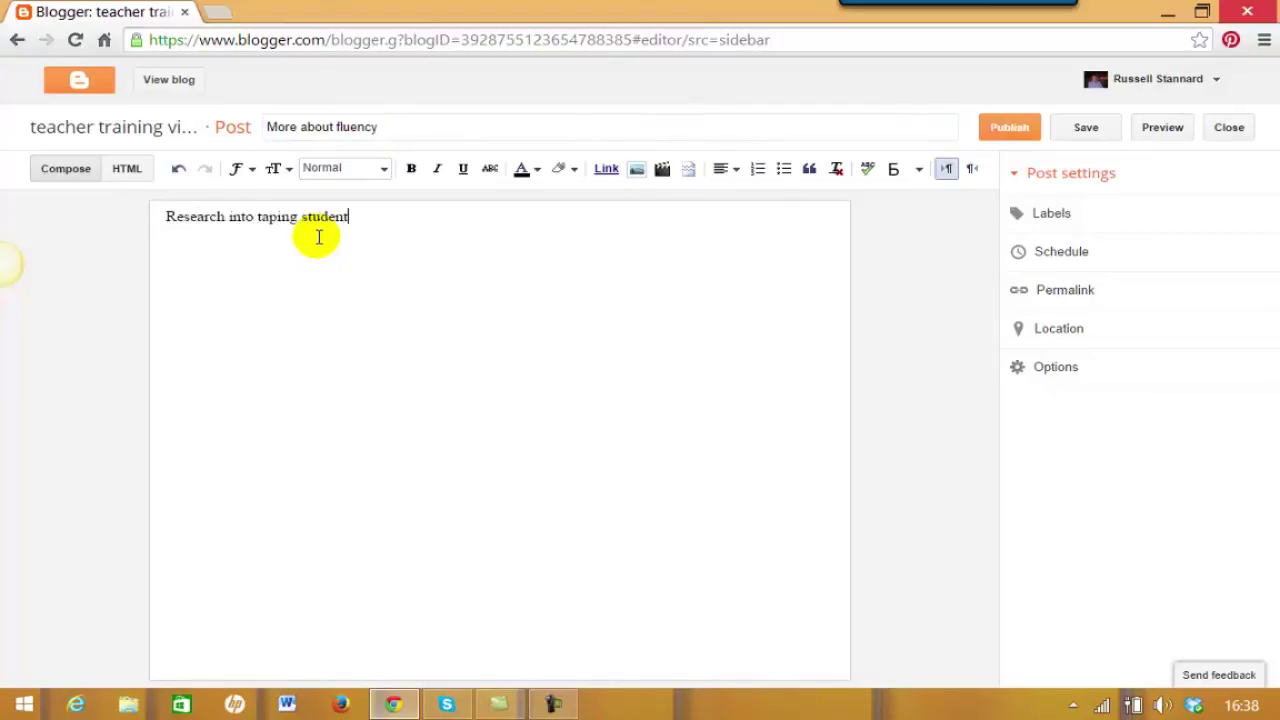
pyautogui.moveTo(360, 223); pyautogui.dragTo(140, 226)
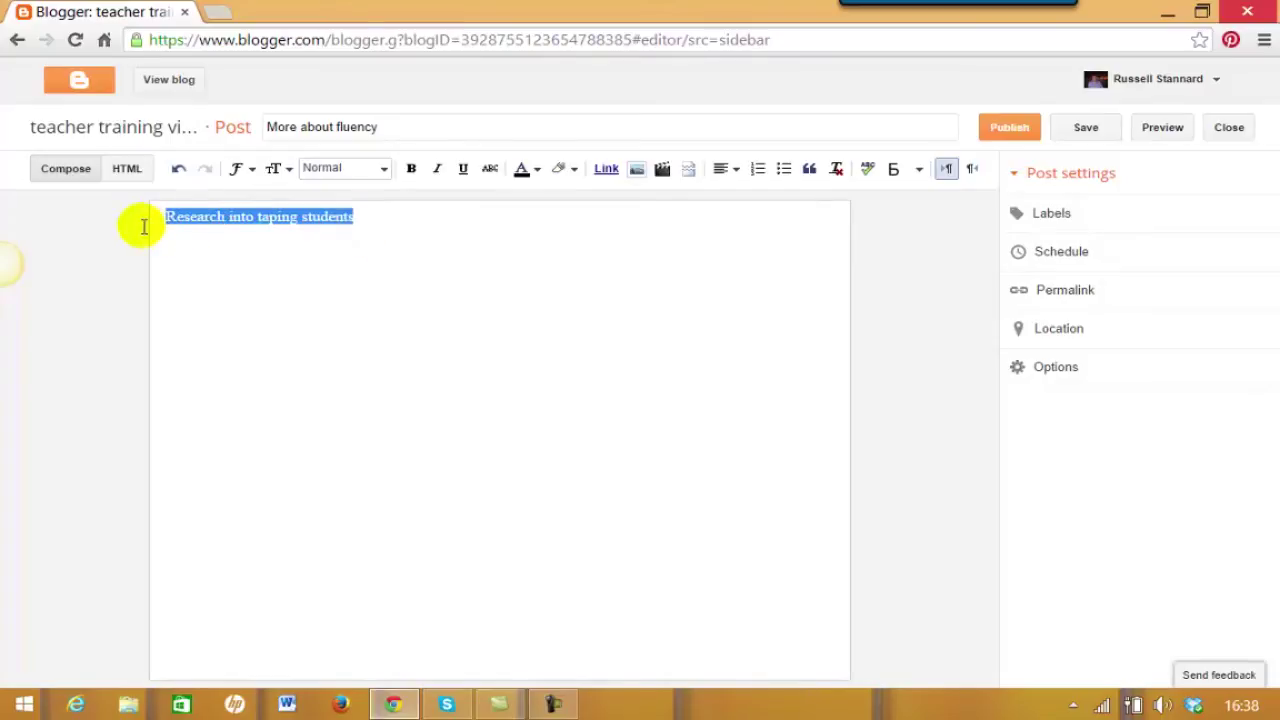
pyautogui.click(378, 170)
pyautogui.click(346, 200)
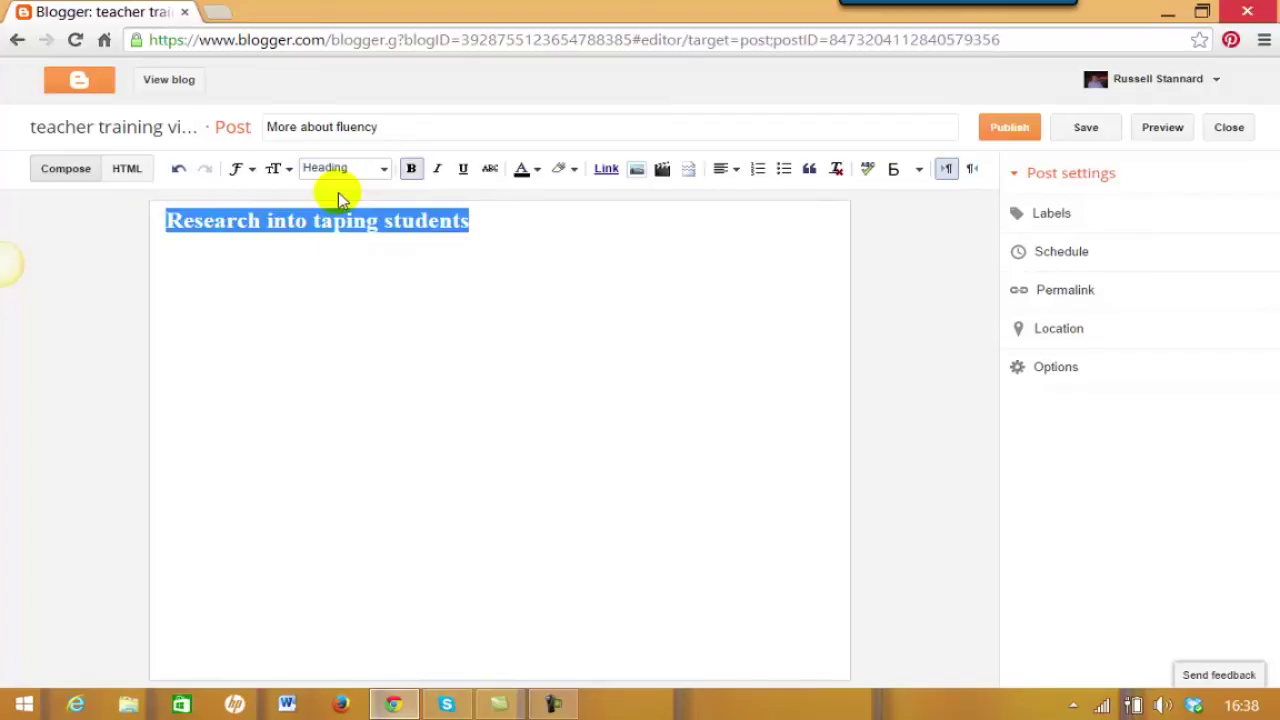
pyautogui.click(269, 260)
# Type a paragraph of filler text below the heading.
pyautogui.click(533, 222)
pyautogui.press('Return')
pyautogui.write('sdlfhljflsjf')
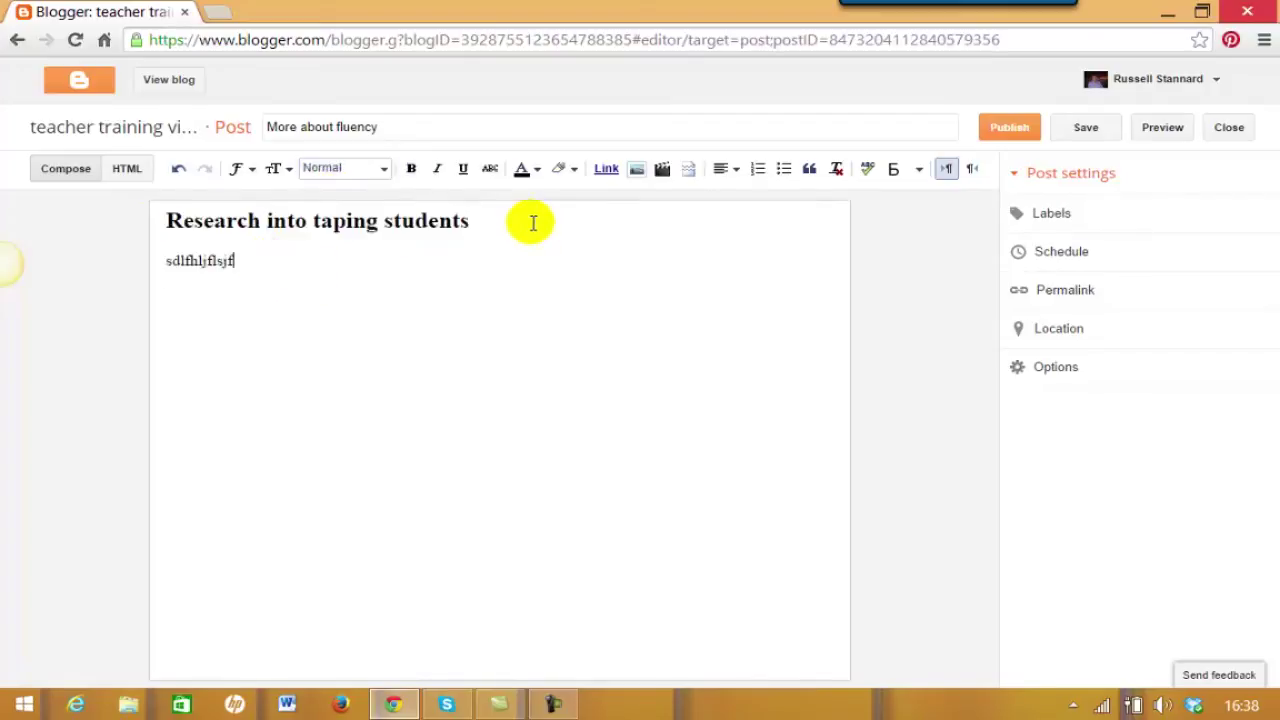
pyautogui.write('lsjfl flsj flsdjfsd jflsdjf lsdkfjsldkfjaslfjsalkdfjsadkjfladsjf')
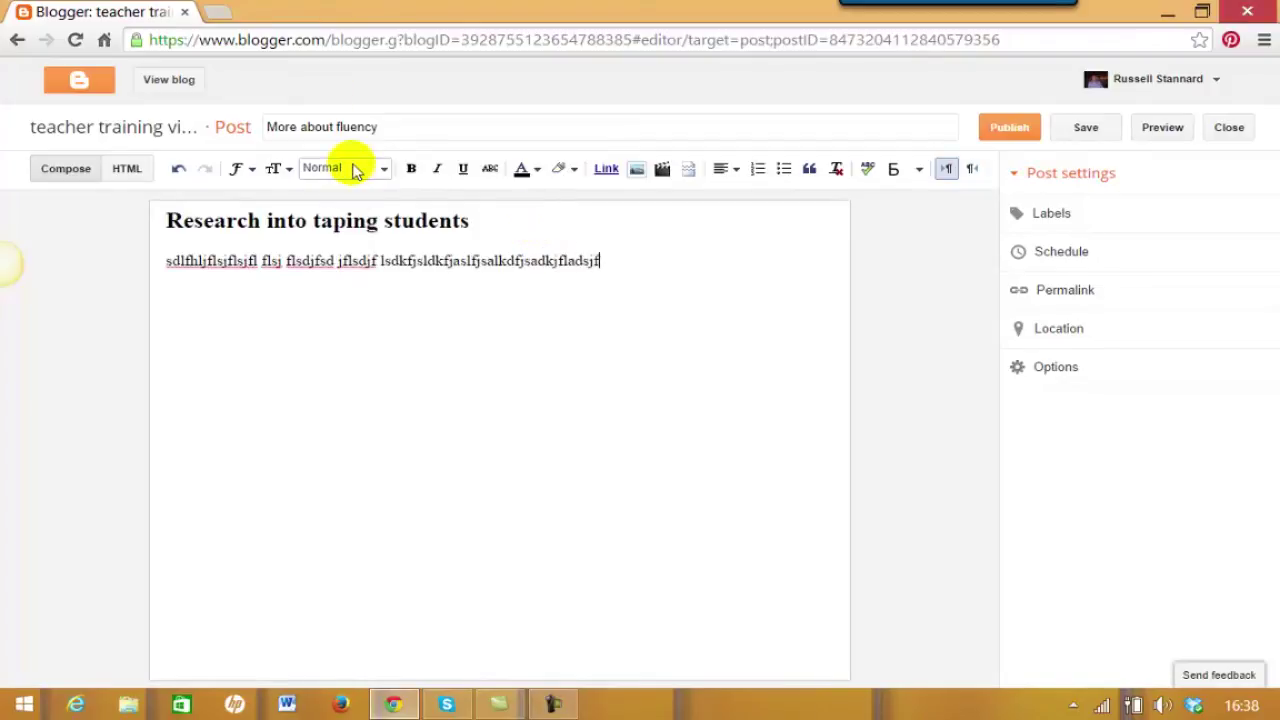
pyautogui.write('fljdslfjsldfjlkdsfjladskjfl')
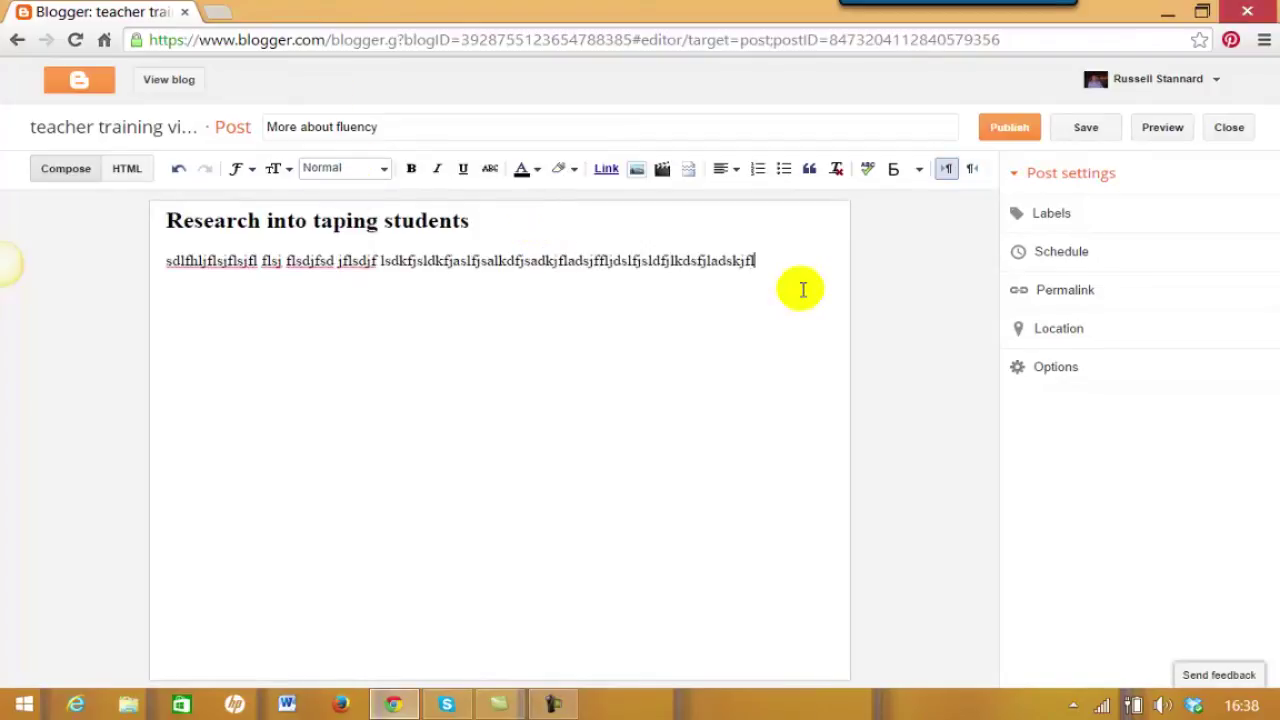
pyautogui.write('sajfsljflksajflksjflkdsjflkdsjflflkjdslfkjdlkfjd')
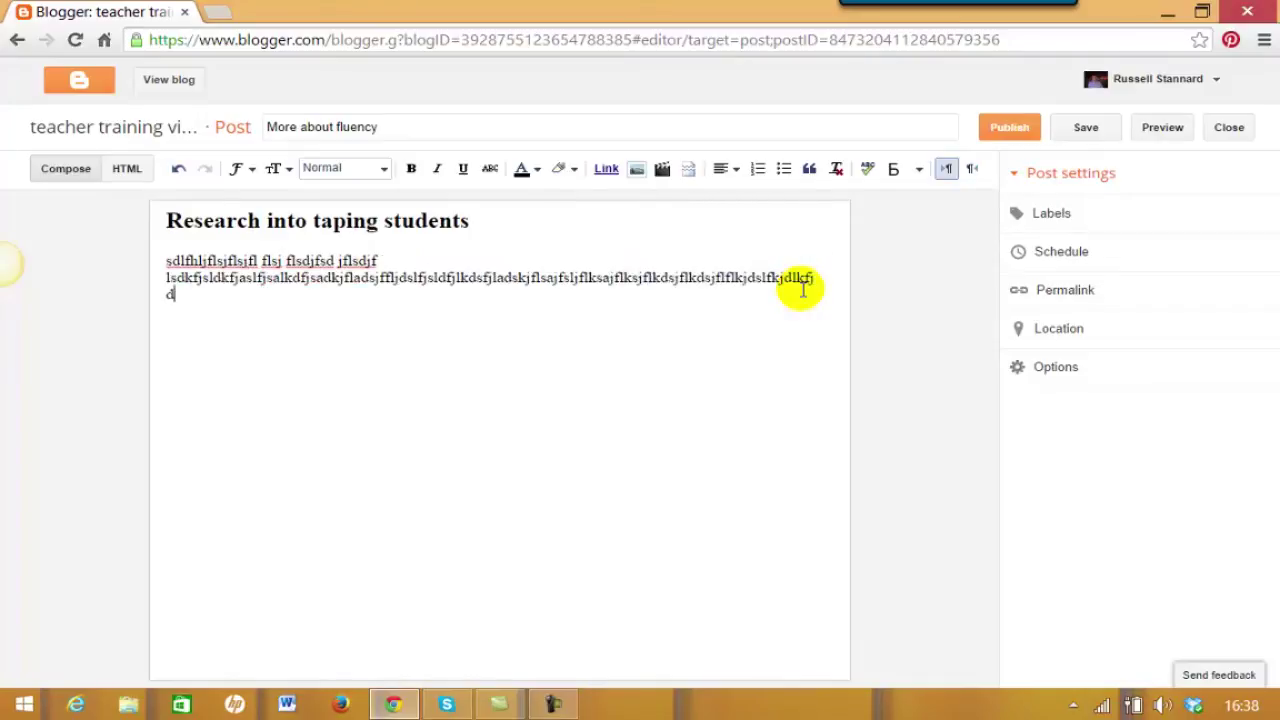
pyautogui.write('klfjdklfjdfjdkljfdlkjfdlkjflkdjfkldjfdkljf')
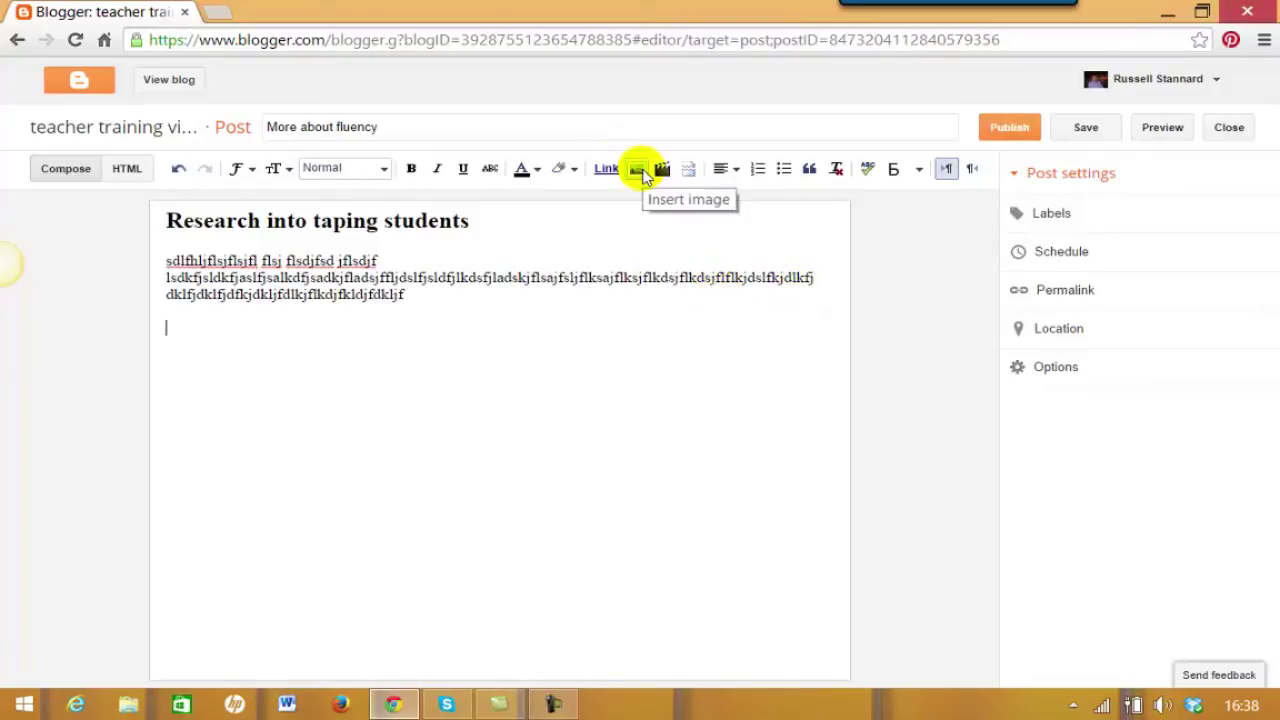
# Upload BC.jpg from Pictures > ProfilePhotos and insert it below the filler text.
pyautogui.click(637, 170)
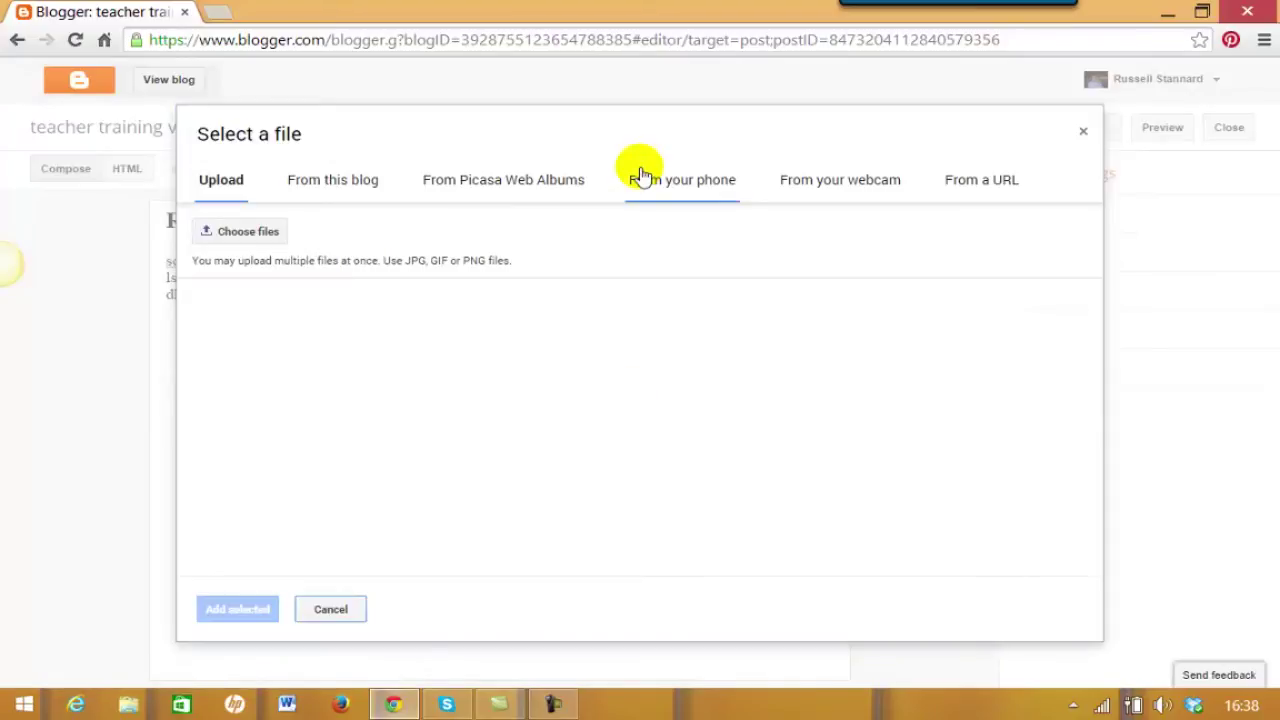
pyautogui.click(233, 238)
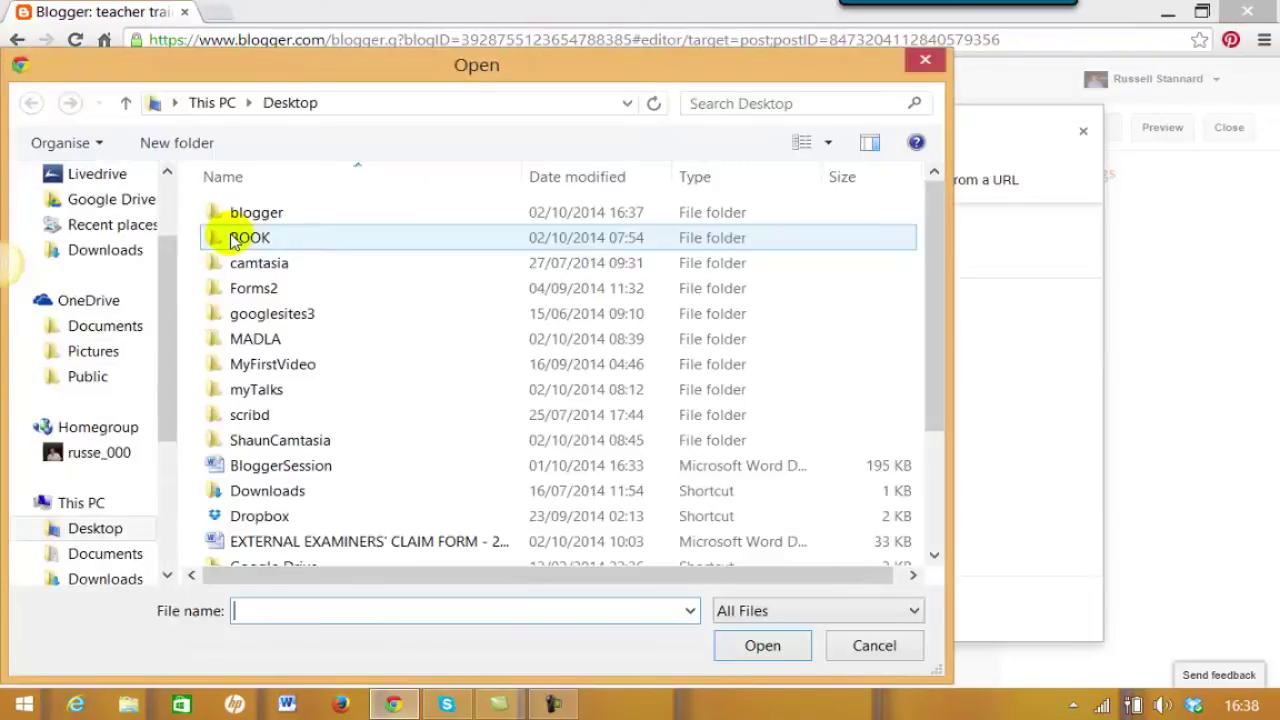
pyautogui.moveTo(168, 387); pyautogui.dragTo(167, 455)
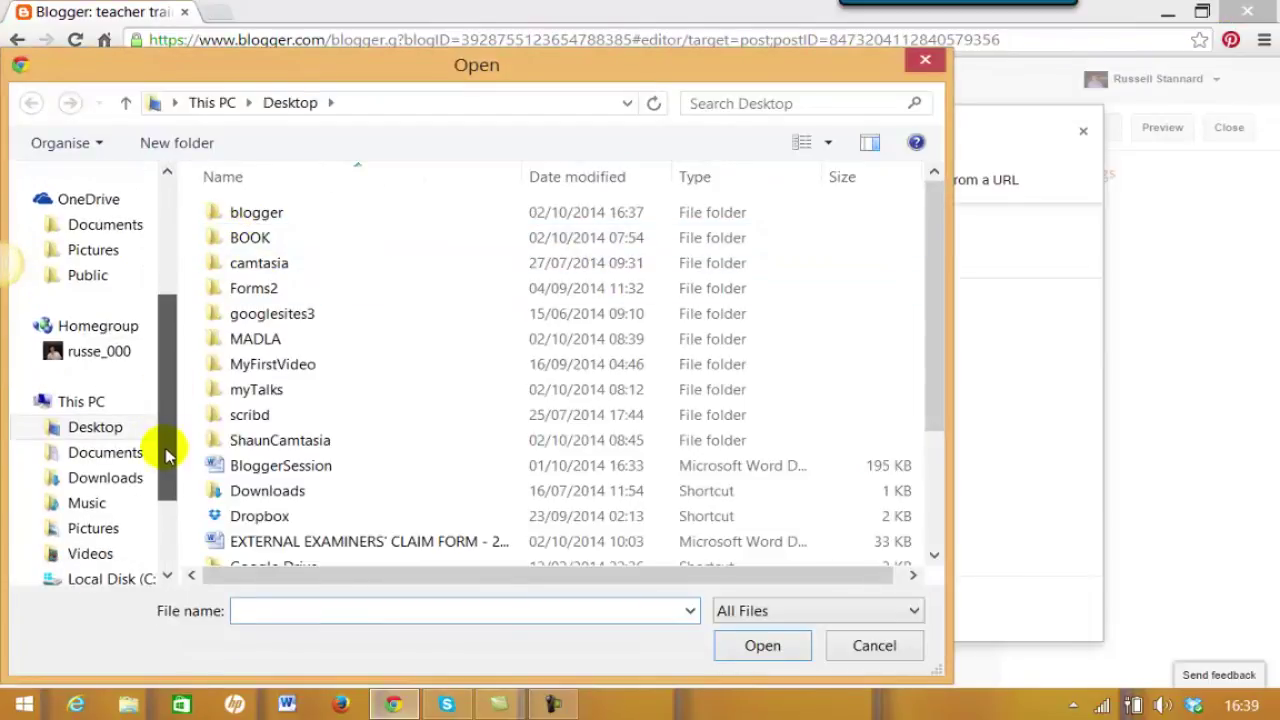
pyautogui.click(98, 530)
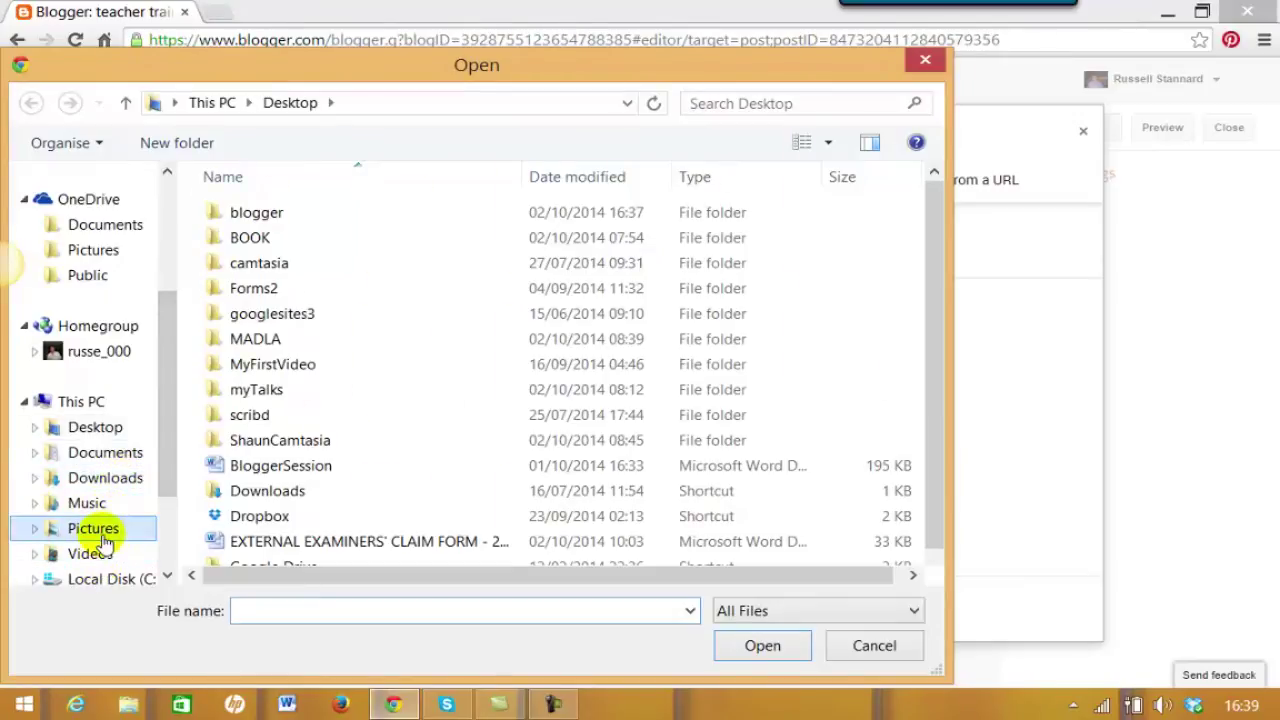
pyautogui.doubleClick(258, 512)
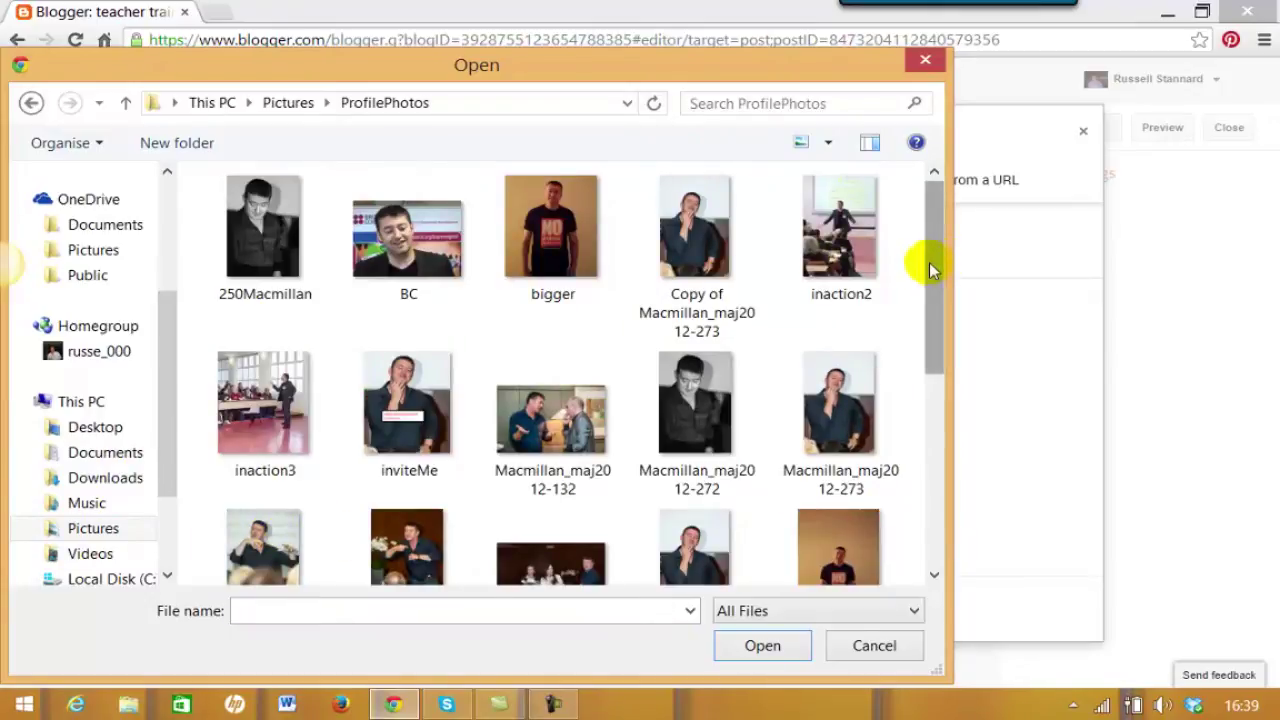
pyautogui.scroll(-1, 929, 262)
pyautogui.click(398, 232)
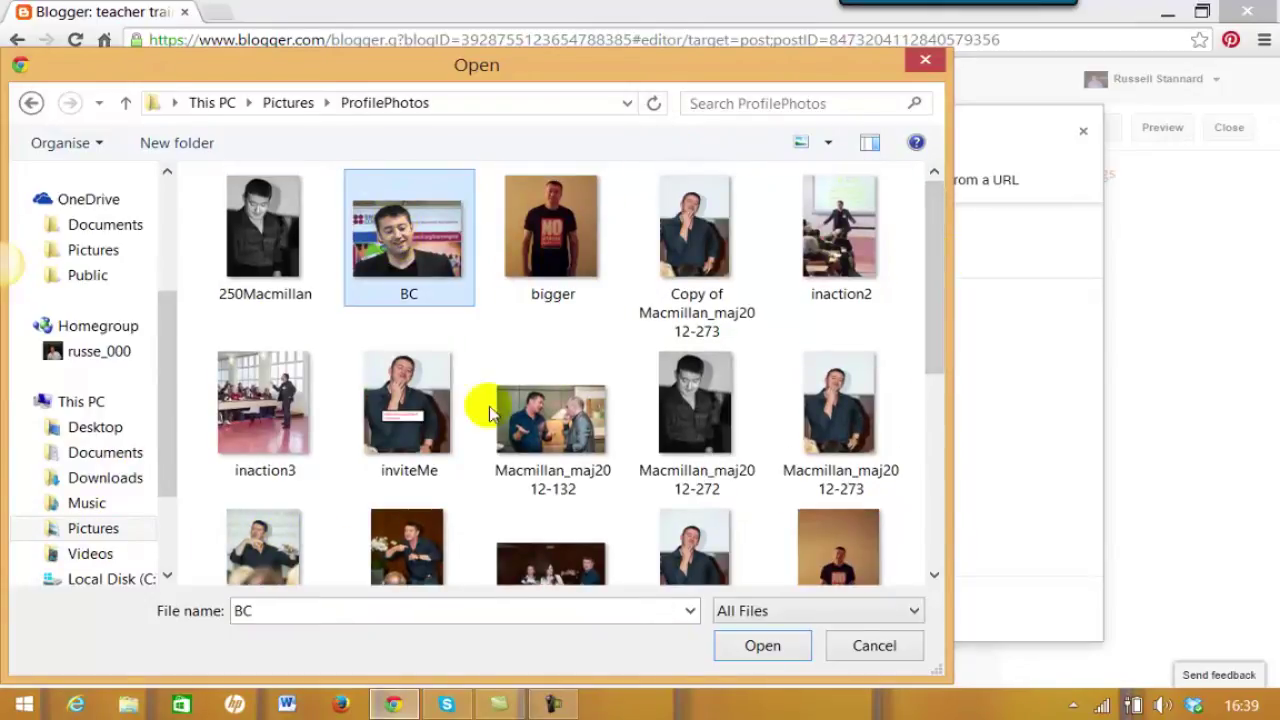
pyautogui.click(763, 646)
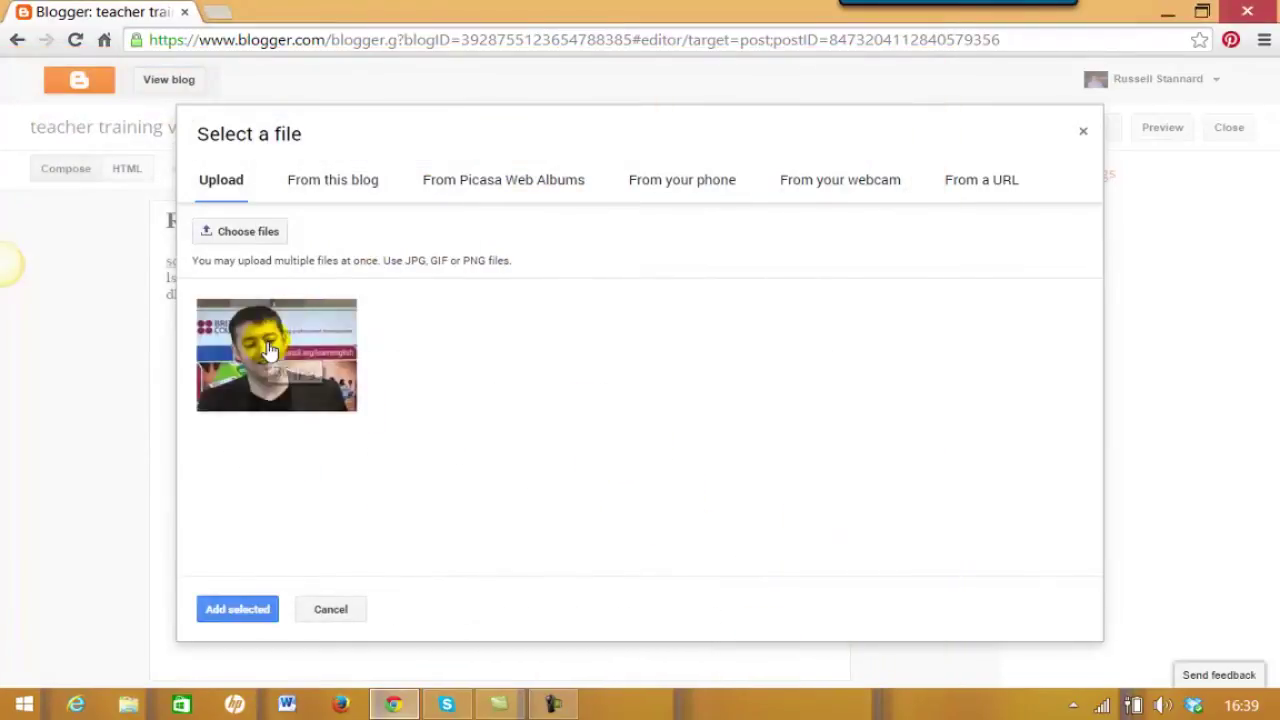
pyautogui.click(240, 610)
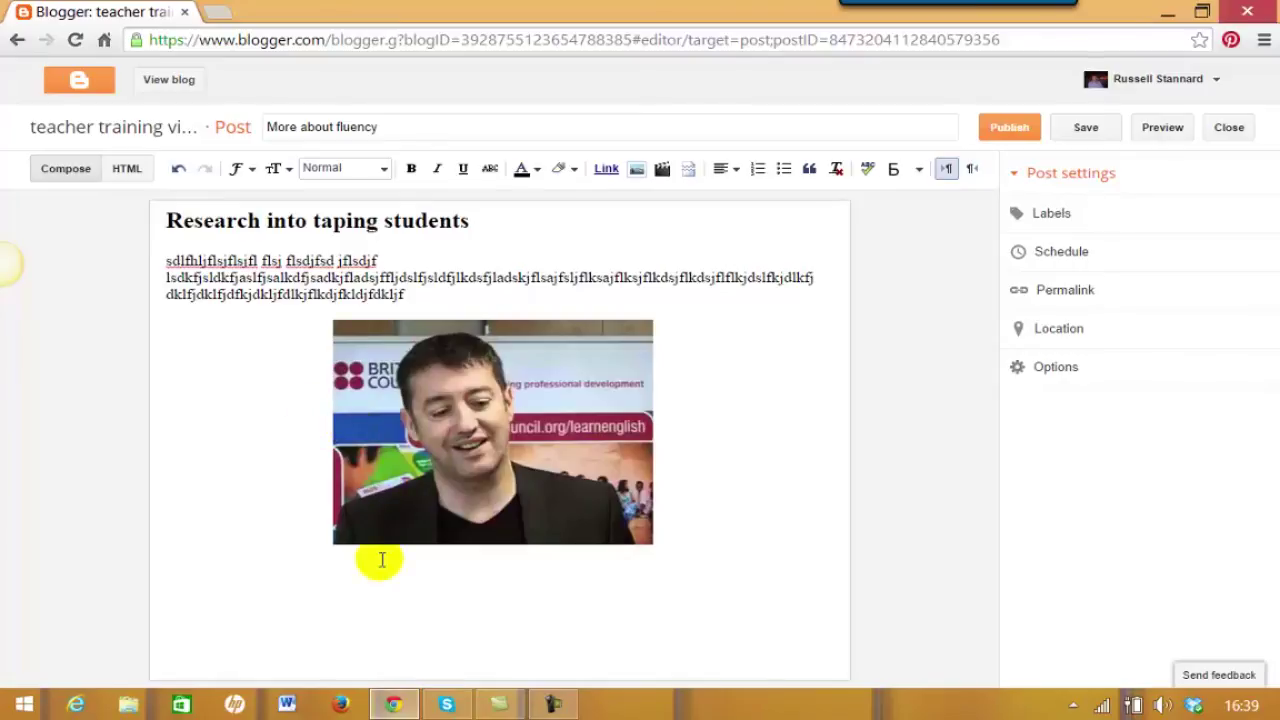
# Set the inserted photo to left alignment and Small size.
pyautogui.click(443, 451)
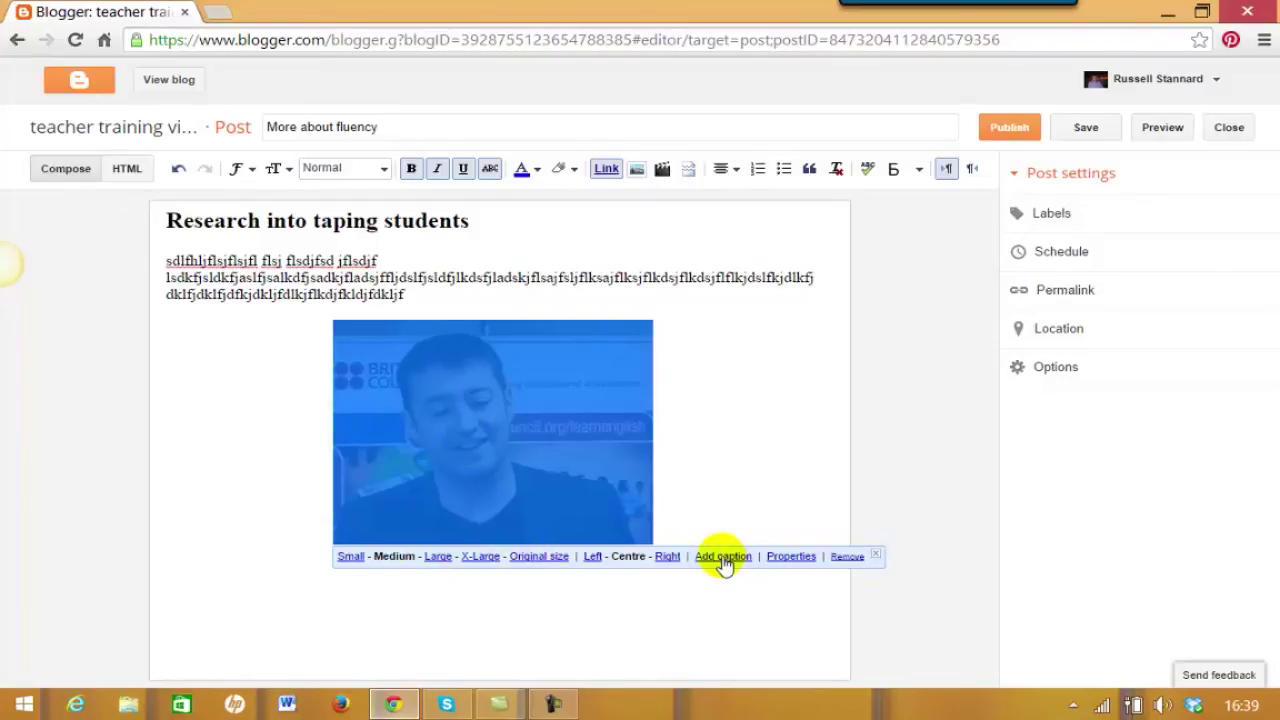
pyautogui.click(592, 557)
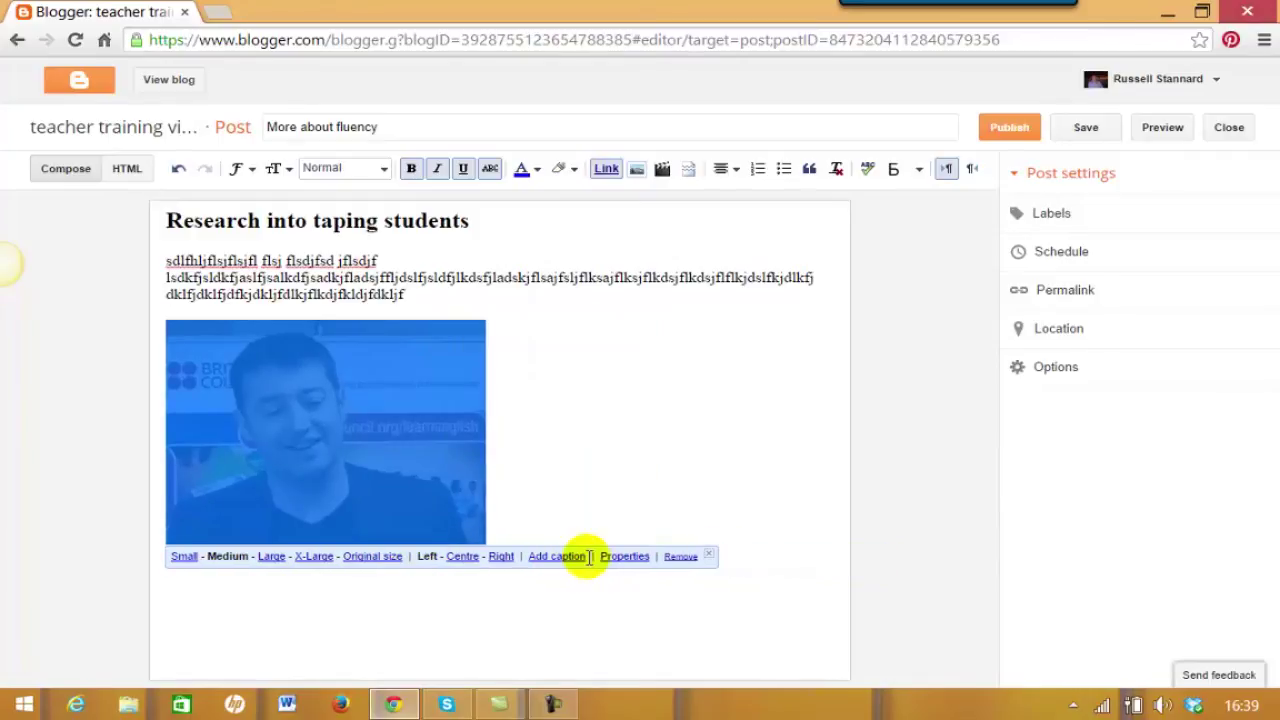
pyautogui.click(183, 557)
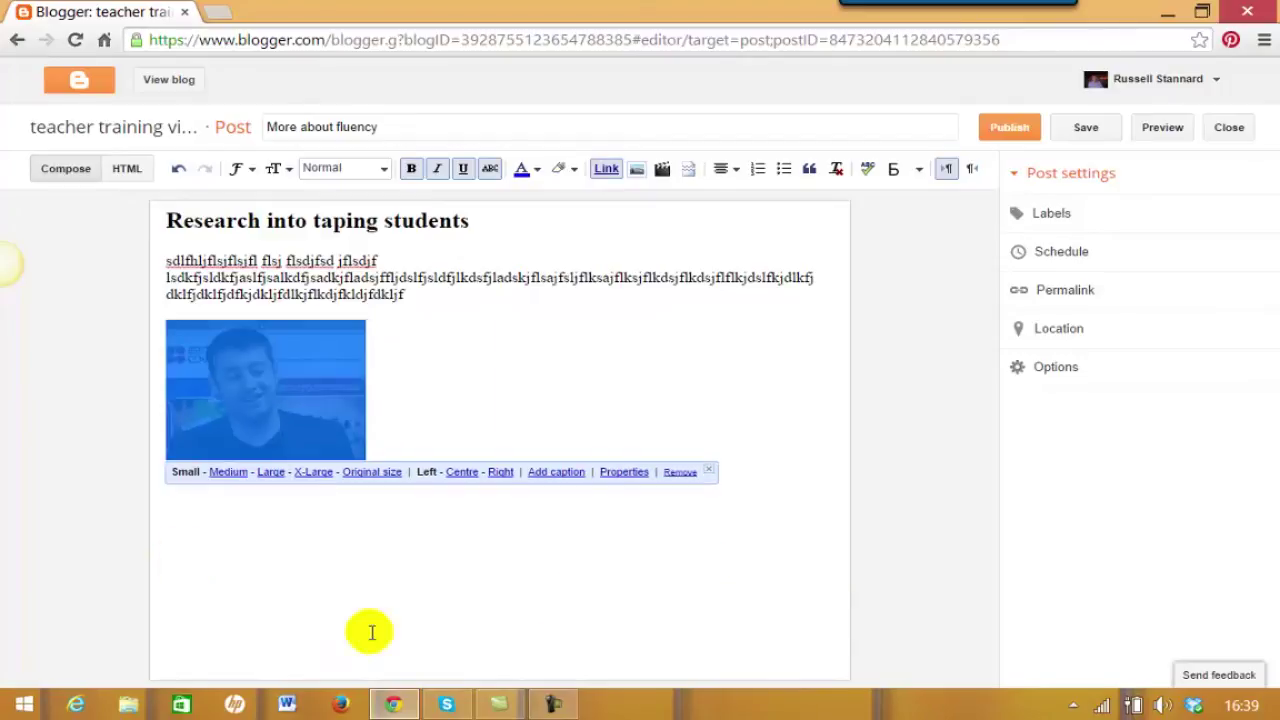
# Caption the photo with the presenter's name followed by 'presenting in Turkey'.
pyautogui.click(560, 473)
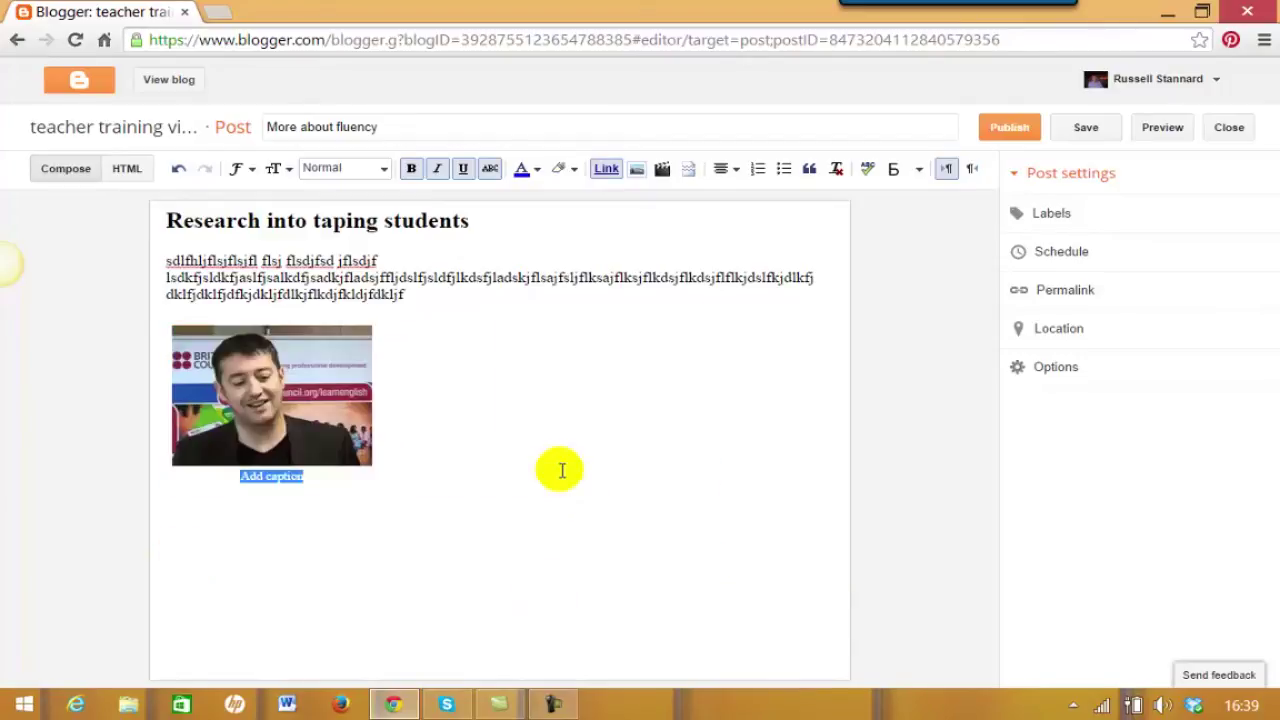
pyautogui.write('Russell presentin')
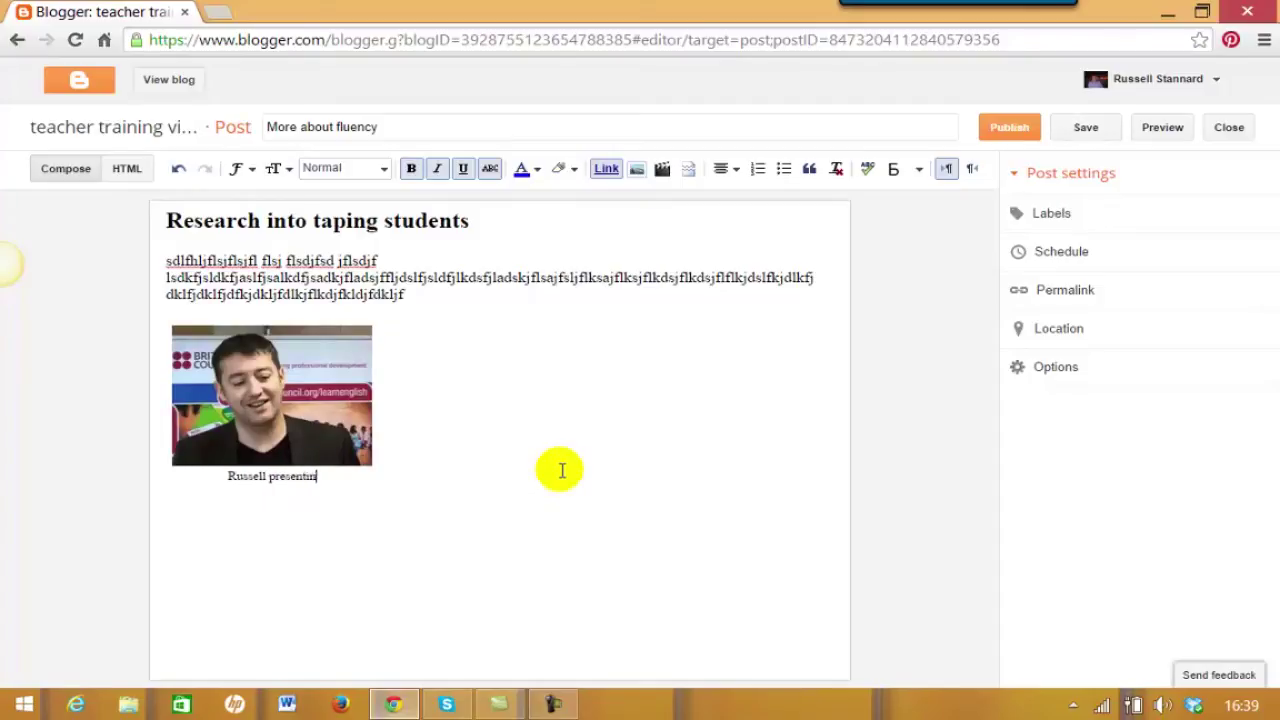
pyautogui.write('g in Tul')
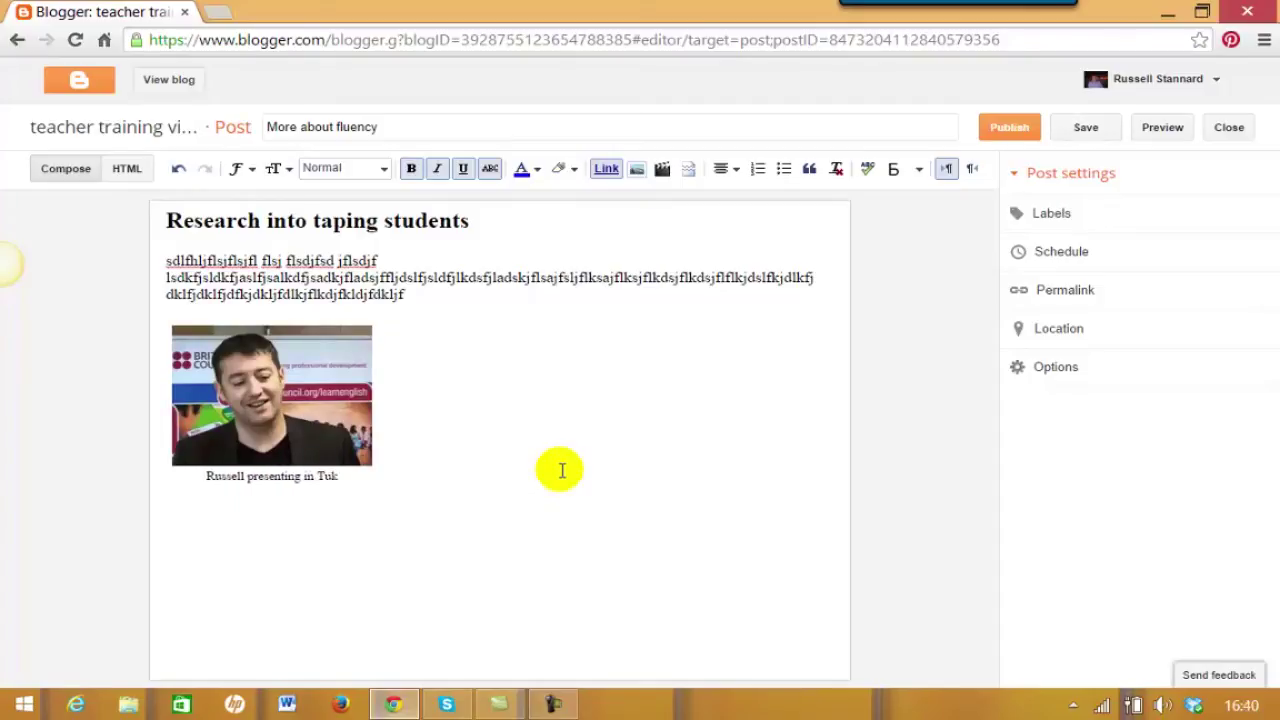
pyautogui.press('BackSpace')
pyautogui.write('rkey')
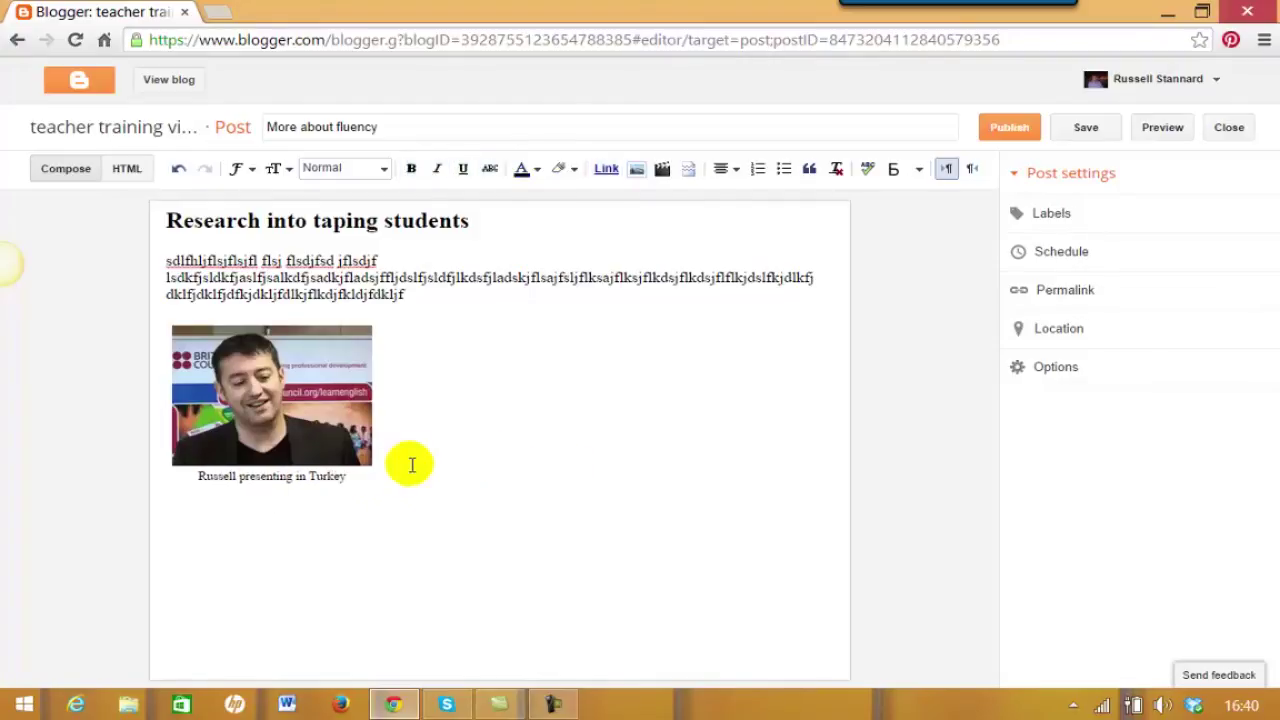
# Left-align the line below the caption and add a blank line above 'Title two'.
pyautogui.click(734, 172)
pyautogui.click(745, 194)
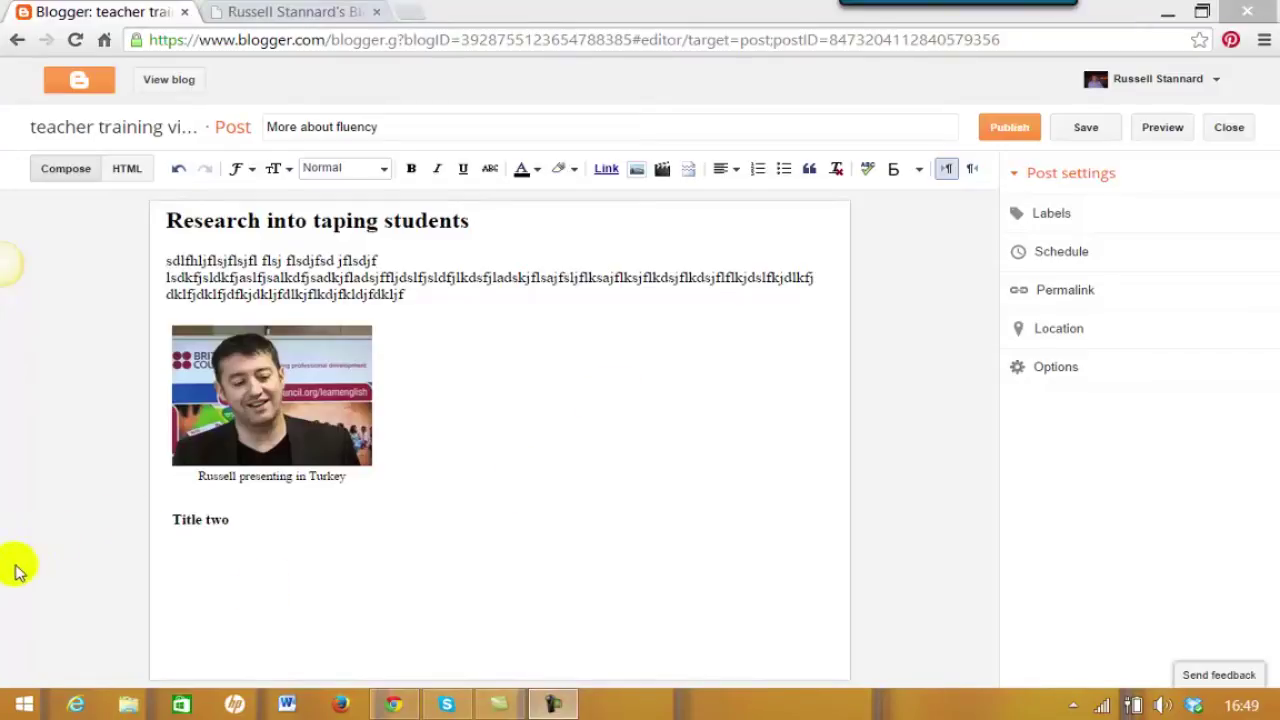
pyautogui.click(170, 519)
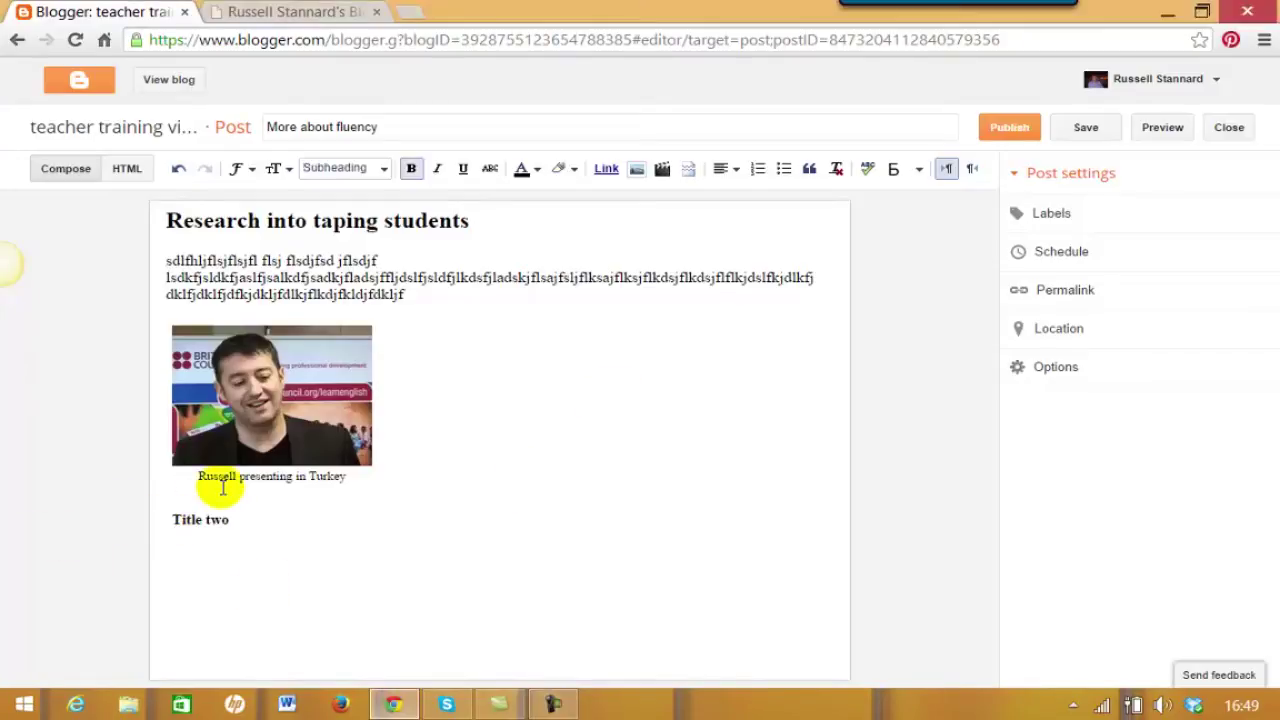
pyautogui.press('Return')
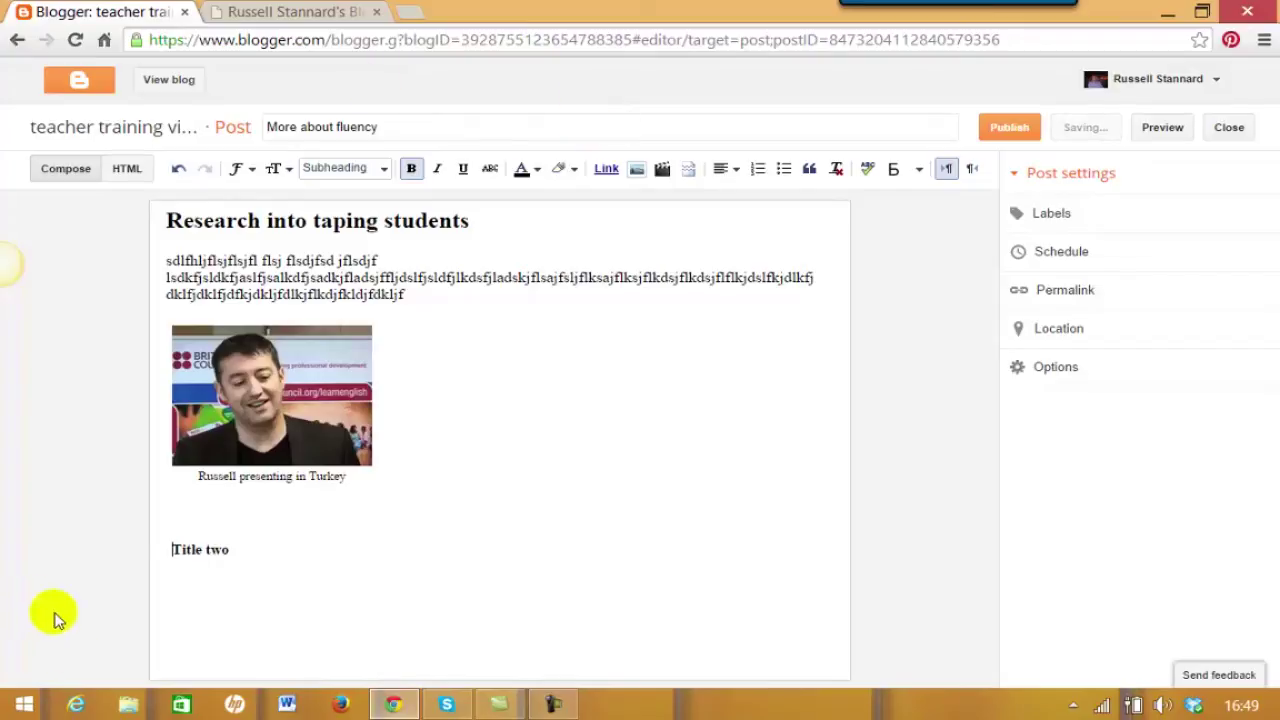
# Left-align the empty line beneath 'Title two'.
pyautogui.click(255, 549)
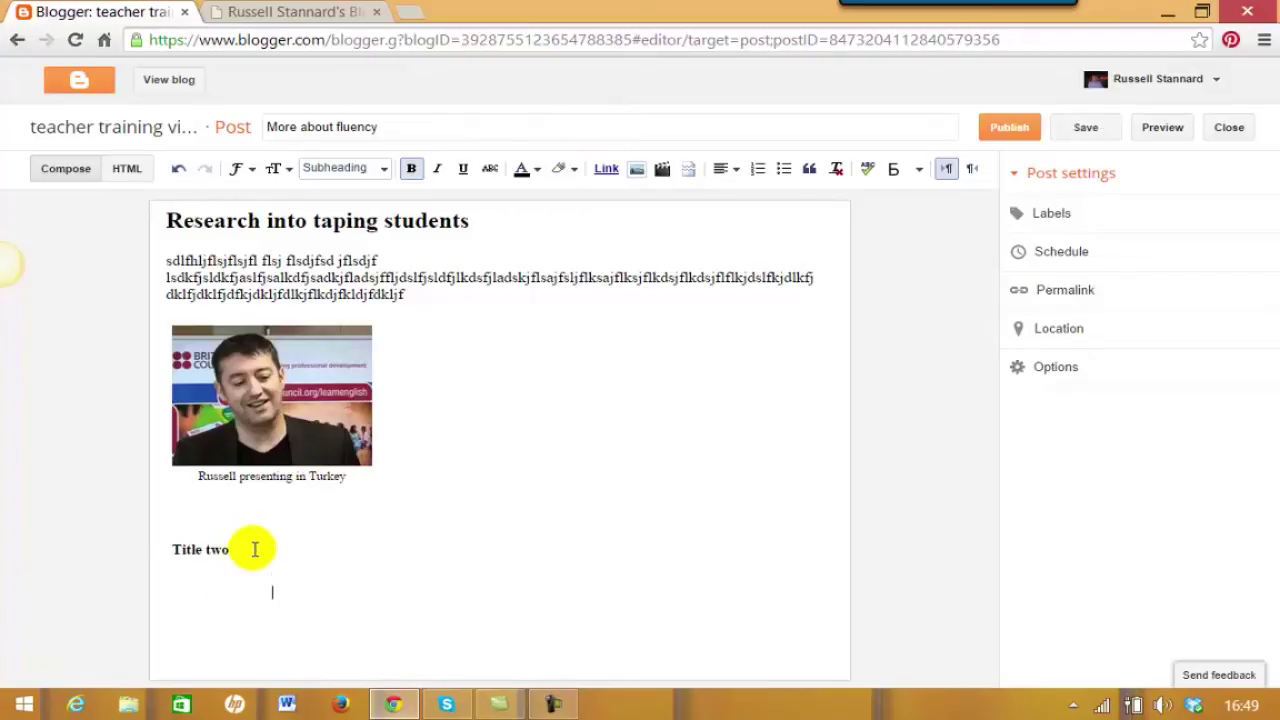
pyautogui.click(728, 169)
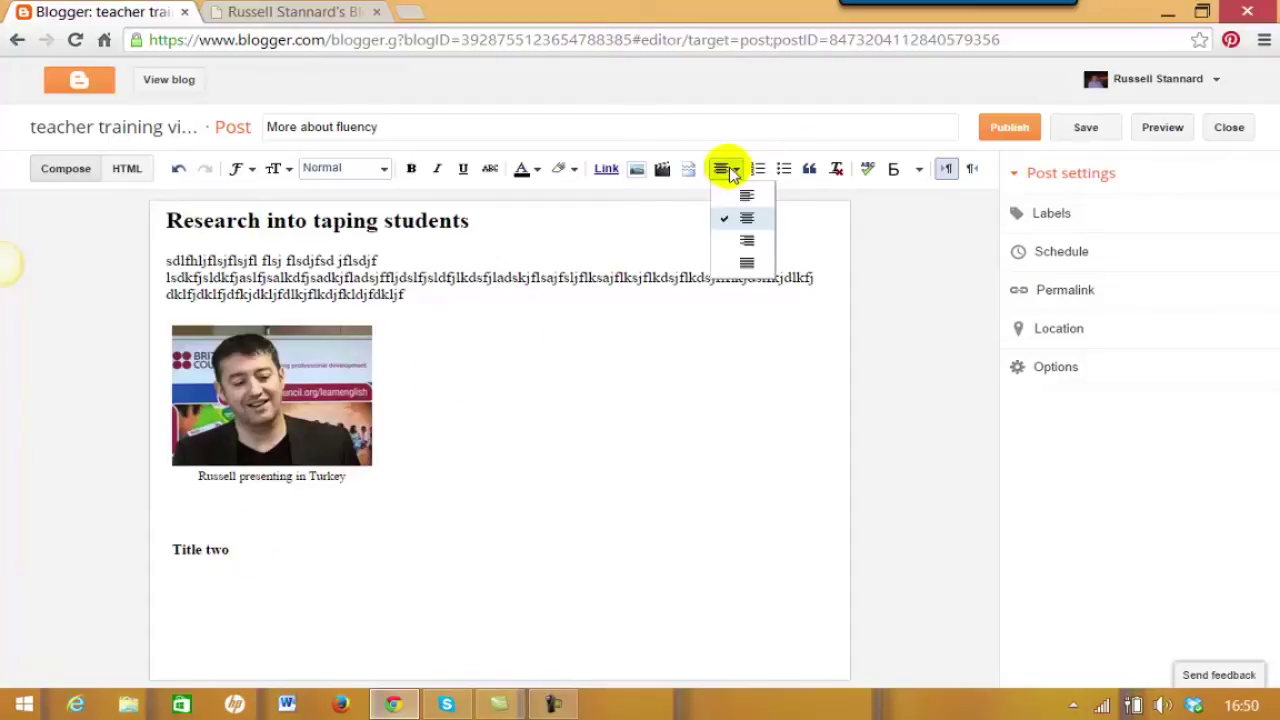
pyautogui.click(727, 201)
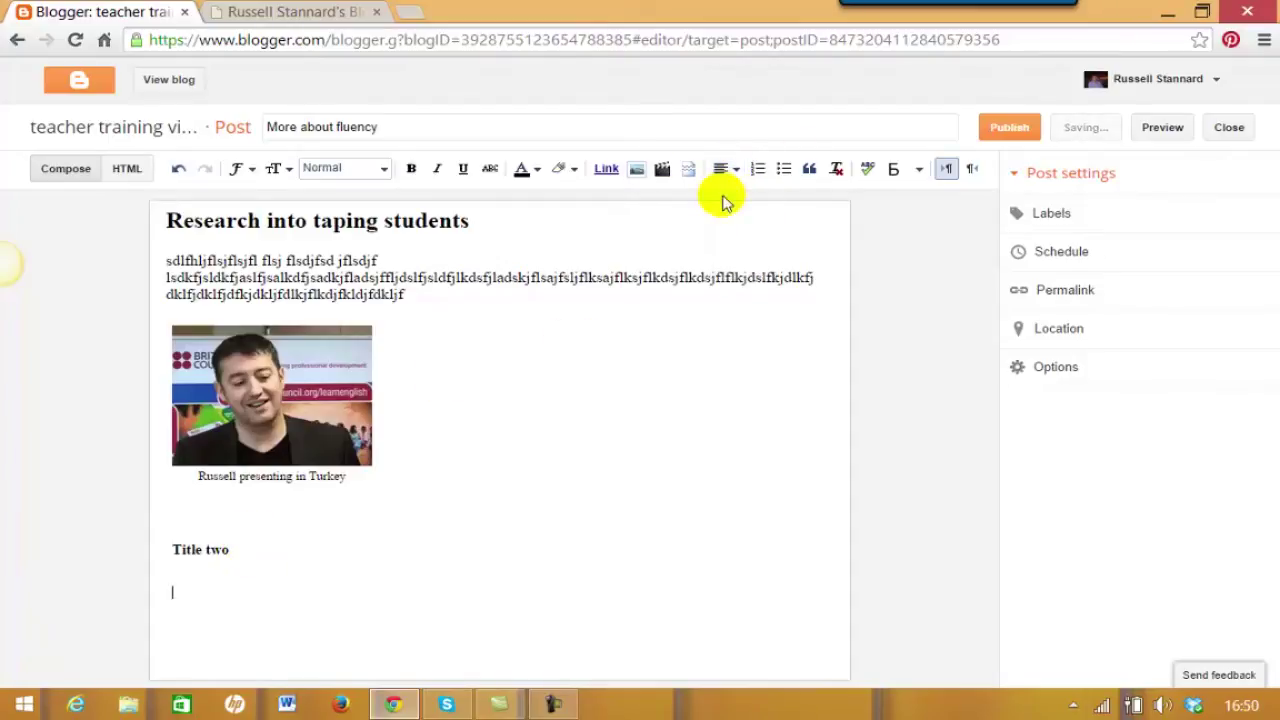
pyautogui.click(172, 592)
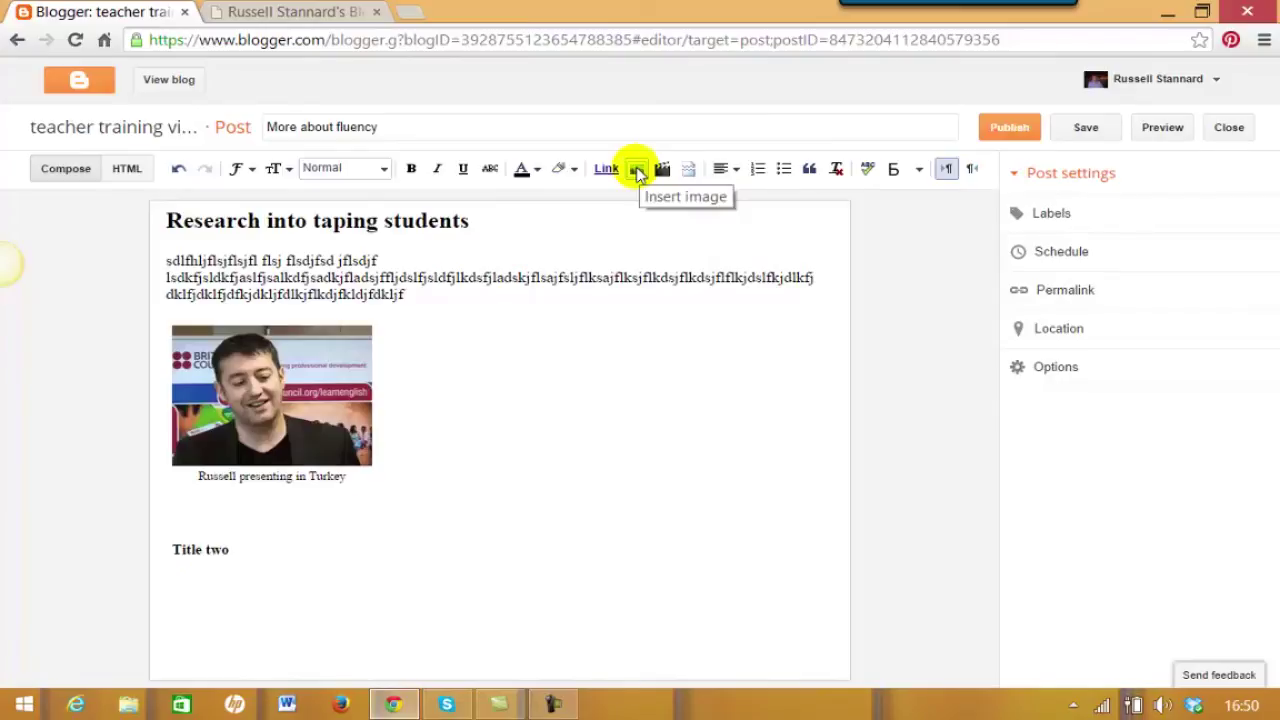
# Open the Insert image dialog on its From a URL tab, then switch to the About page tab.
pyautogui.click(638, 172)
pyautogui.click(229, 184)
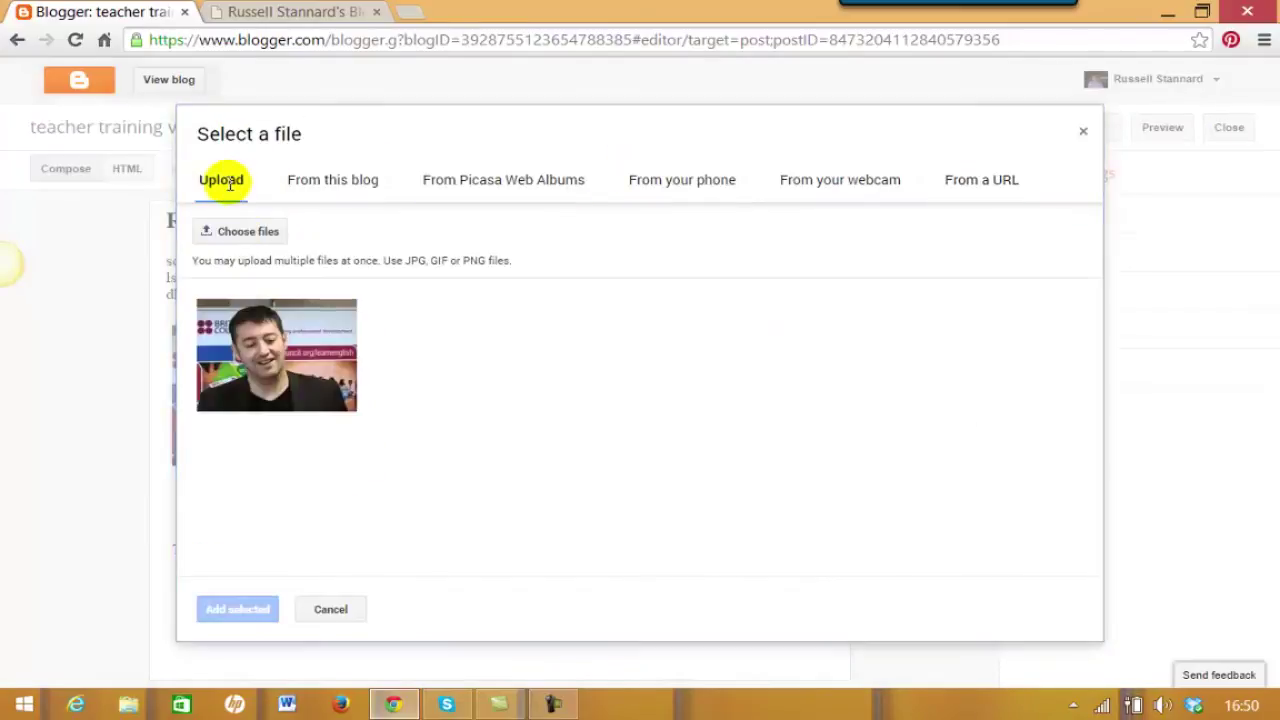
pyautogui.click(333, 186)
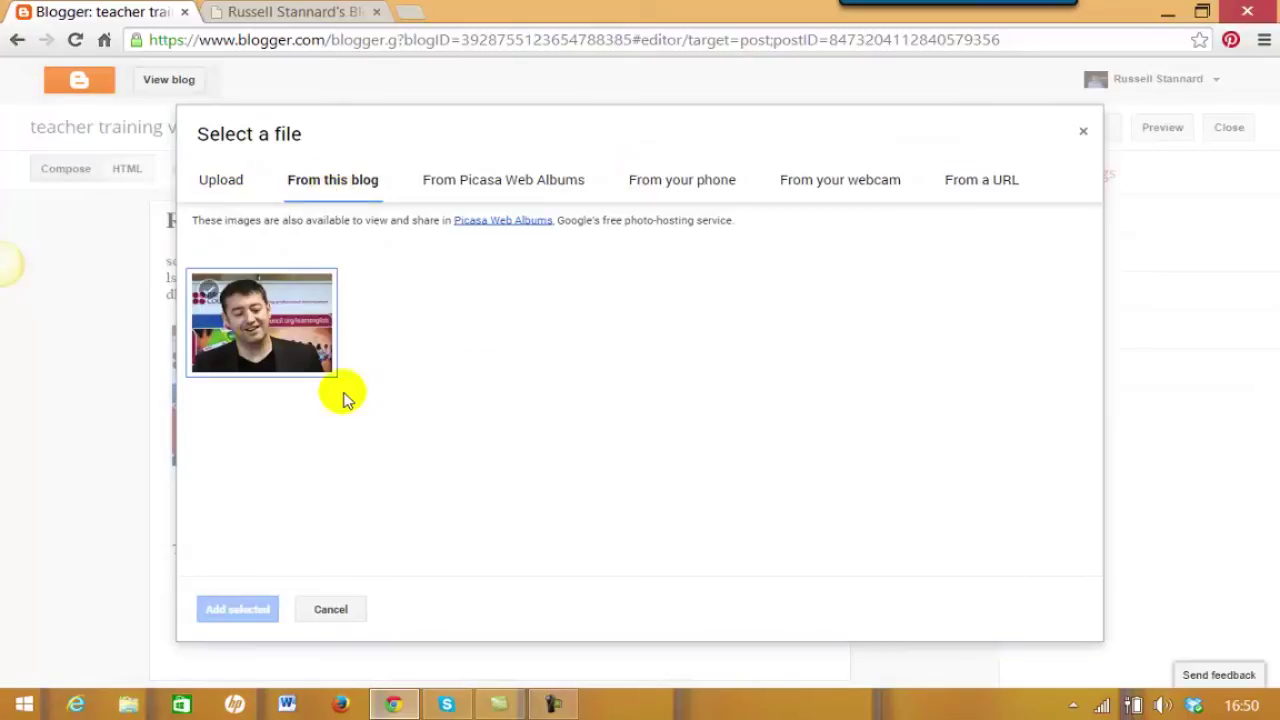
pyautogui.click(983, 183)
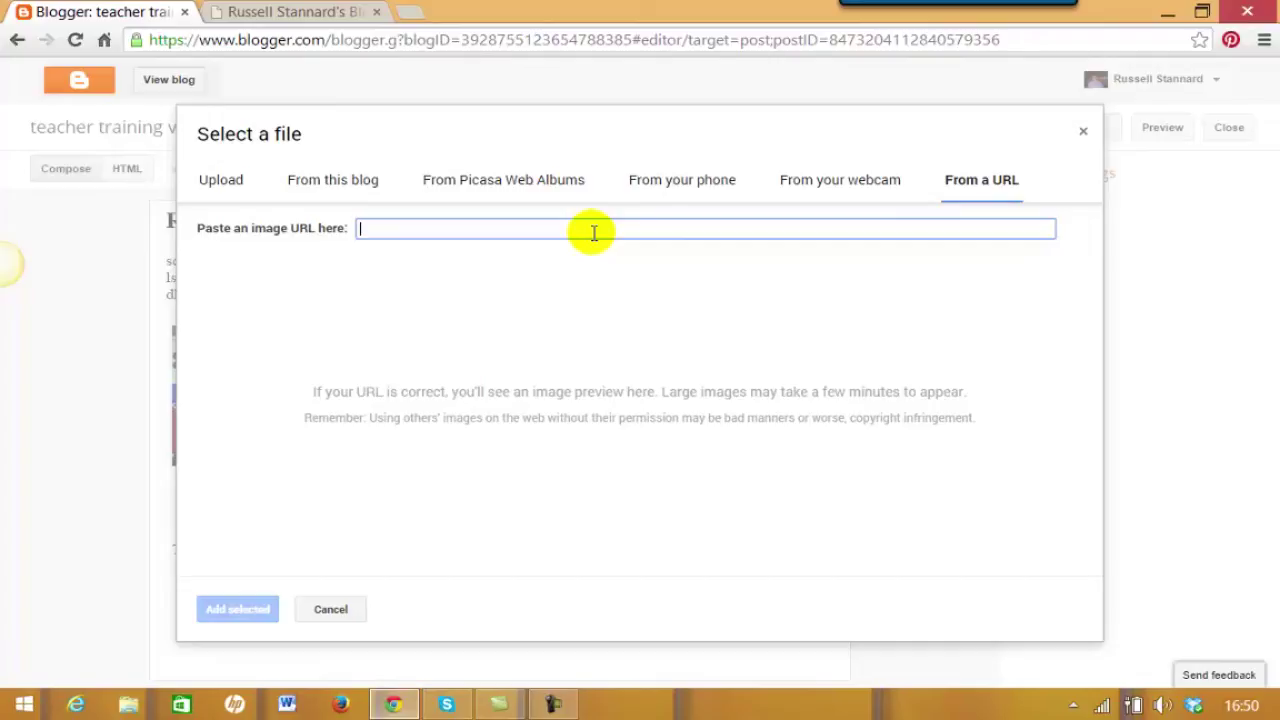
pyautogui.click(324, 16)
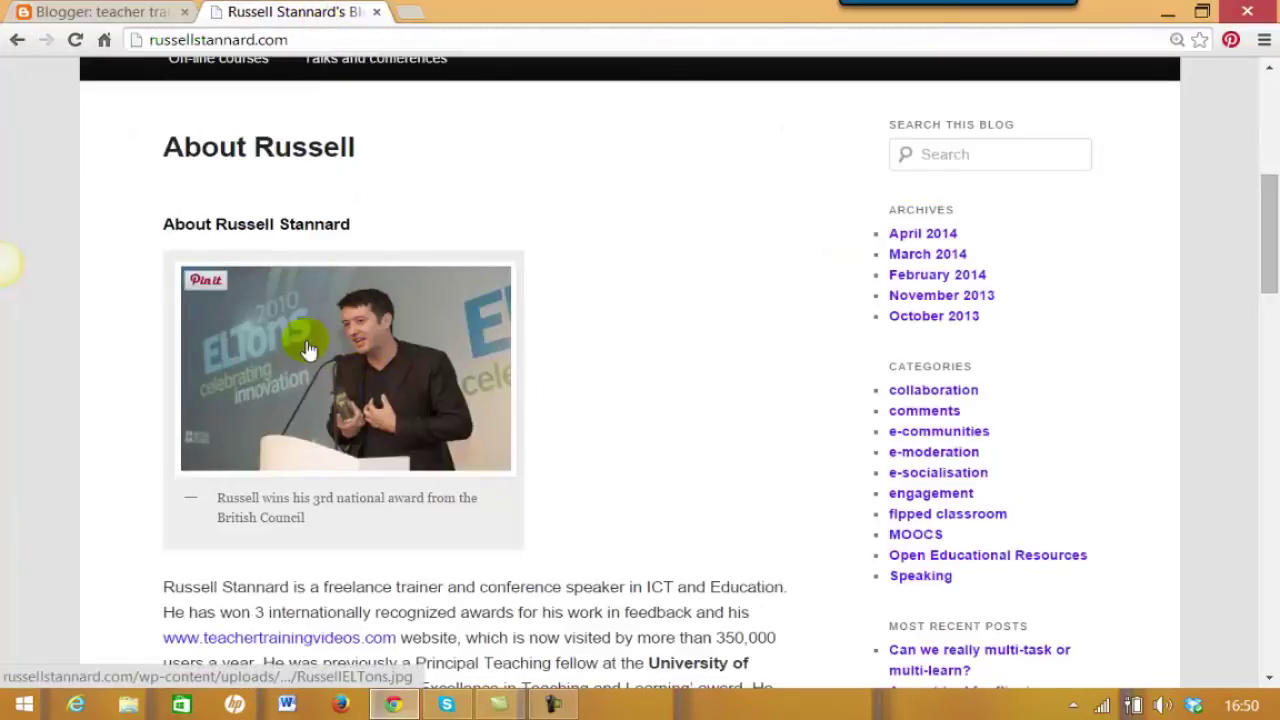
# Copy the award photo's image URL from the About page and return to Blogger.
pyautogui.rightClick(280, 326)
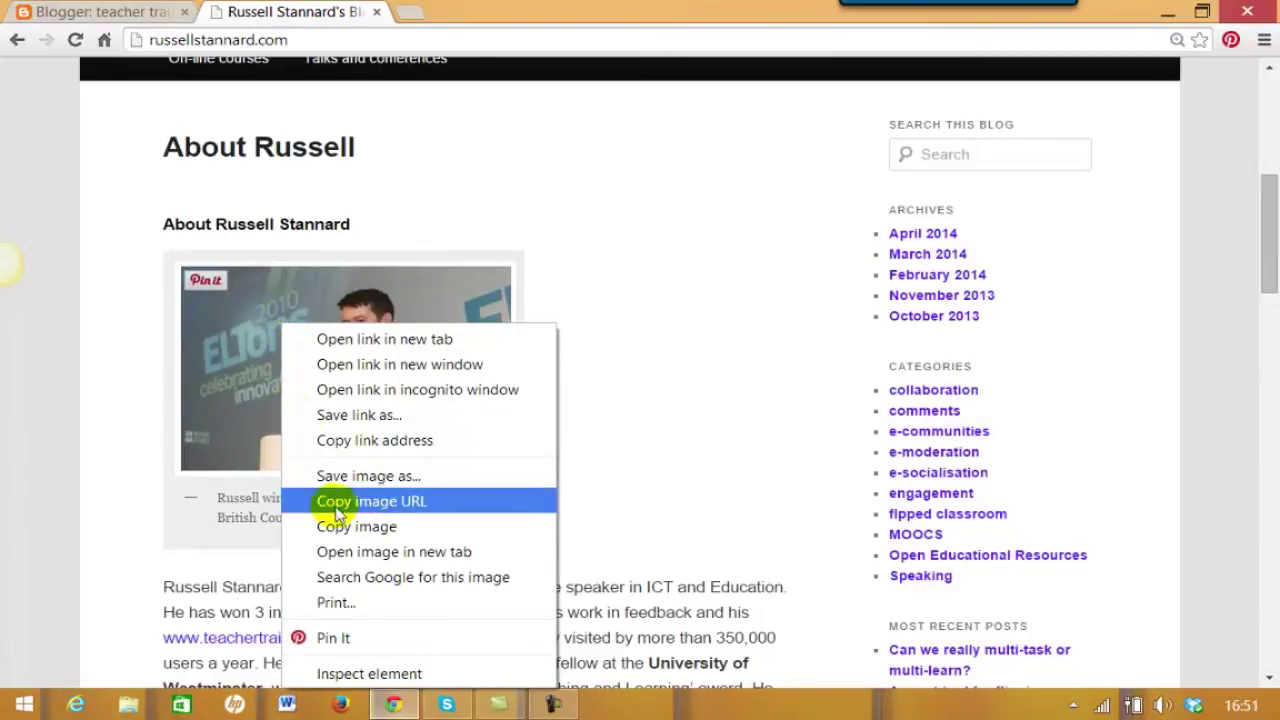
pyautogui.click(407, 503)
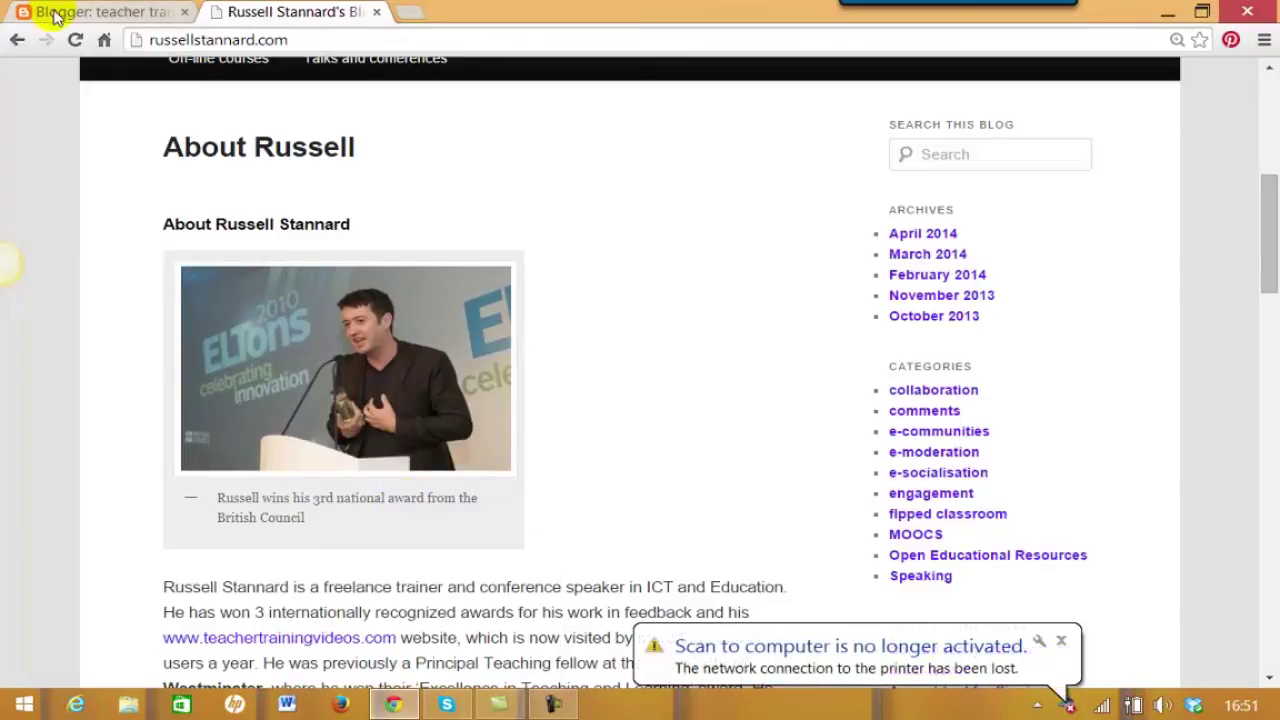
pyautogui.click(64, 18)
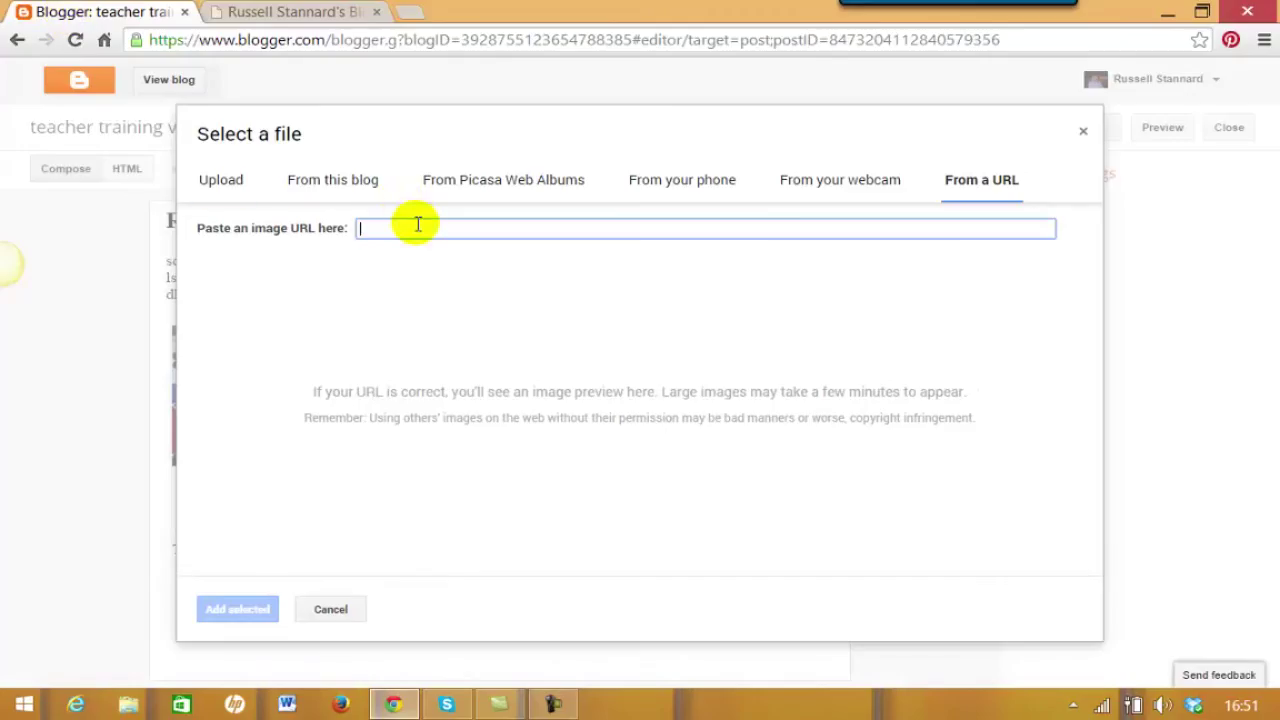
# Paste the award photo's URL, insert it under 'Title two' and set it to Small.
pyautogui.write('http://russellstannard.com/wp-content/uploads/2013/08/RussellELTons-300x198.jpg')
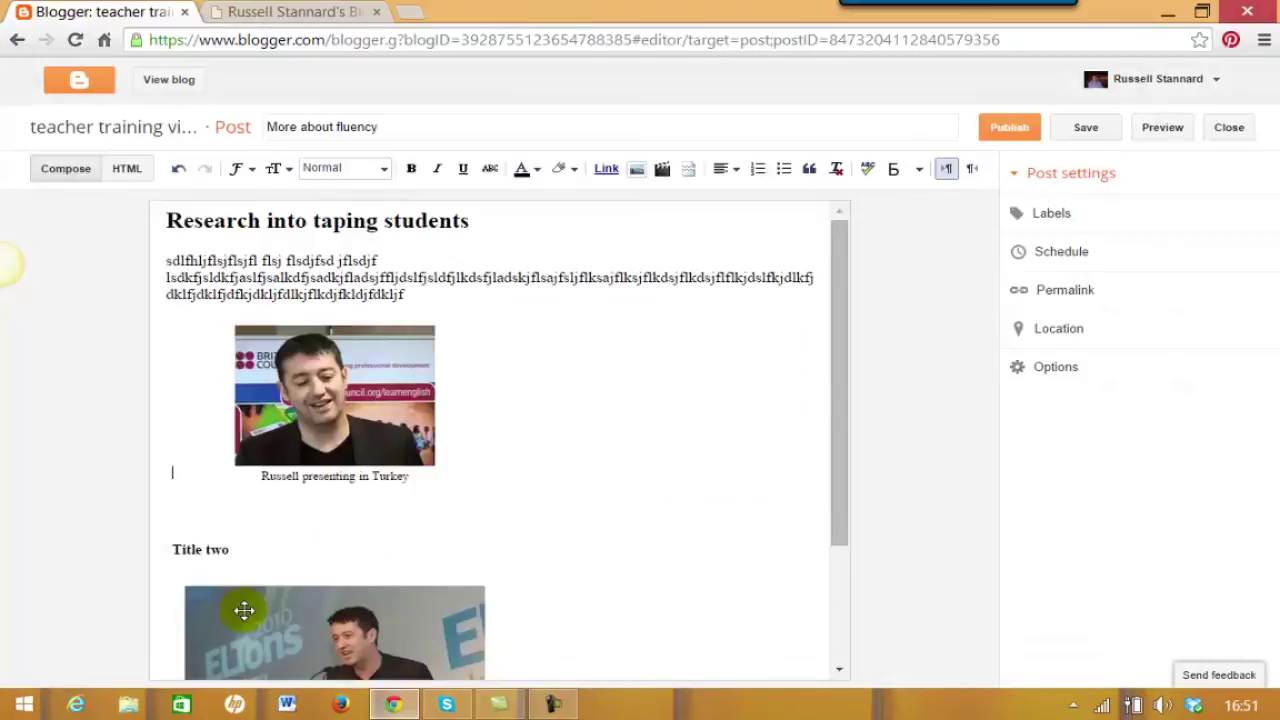
pyautogui.moveTo(837, 445); pyautogui.dragTo(843, 566)
pyautogui.moveTo(400, 463); pyautogui.dragTo(311, 570)
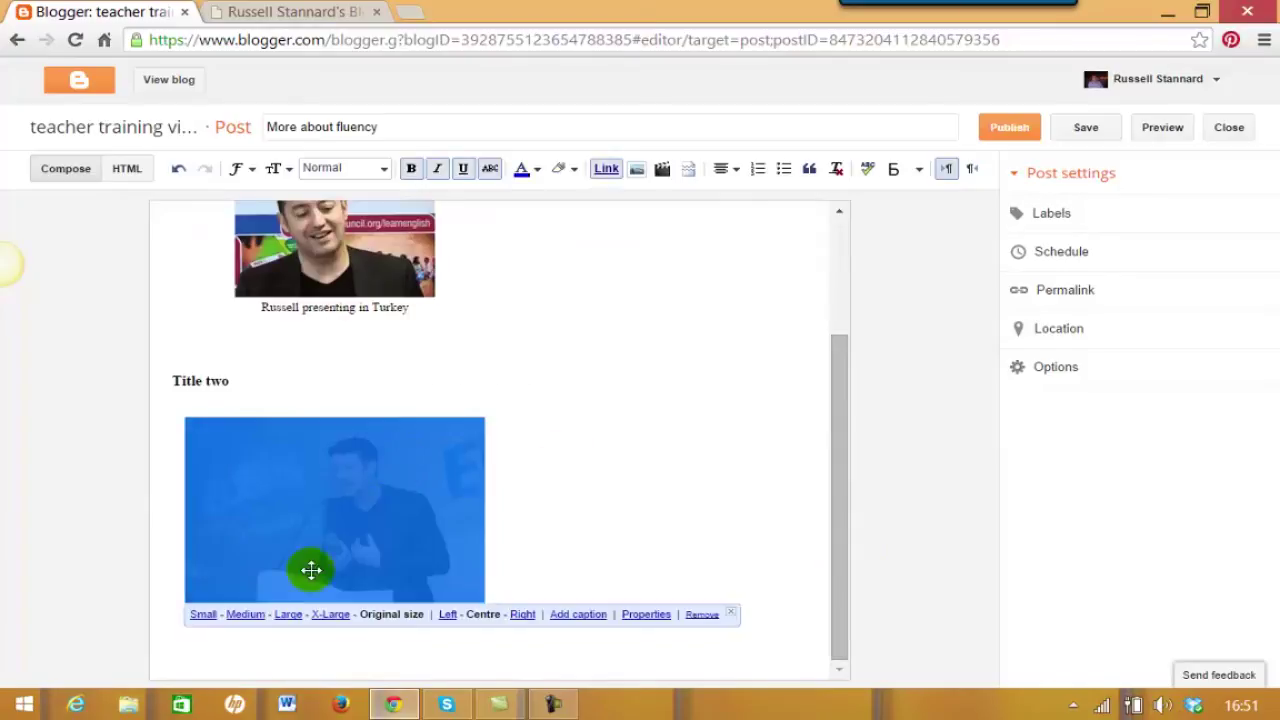
pyautogui.click(203, 614)
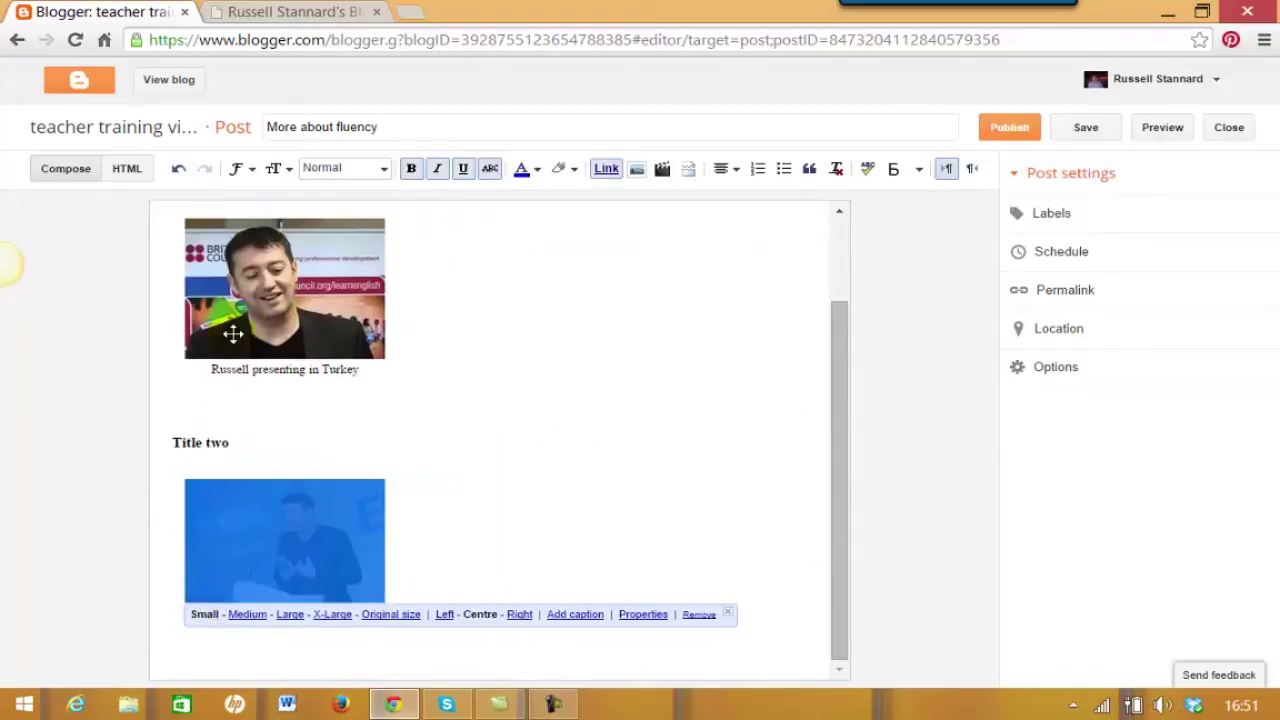
pyautogui.moveTo(838, 472); pyautogui.dragTo(596, 461)
pyautogui.click(596, 461)
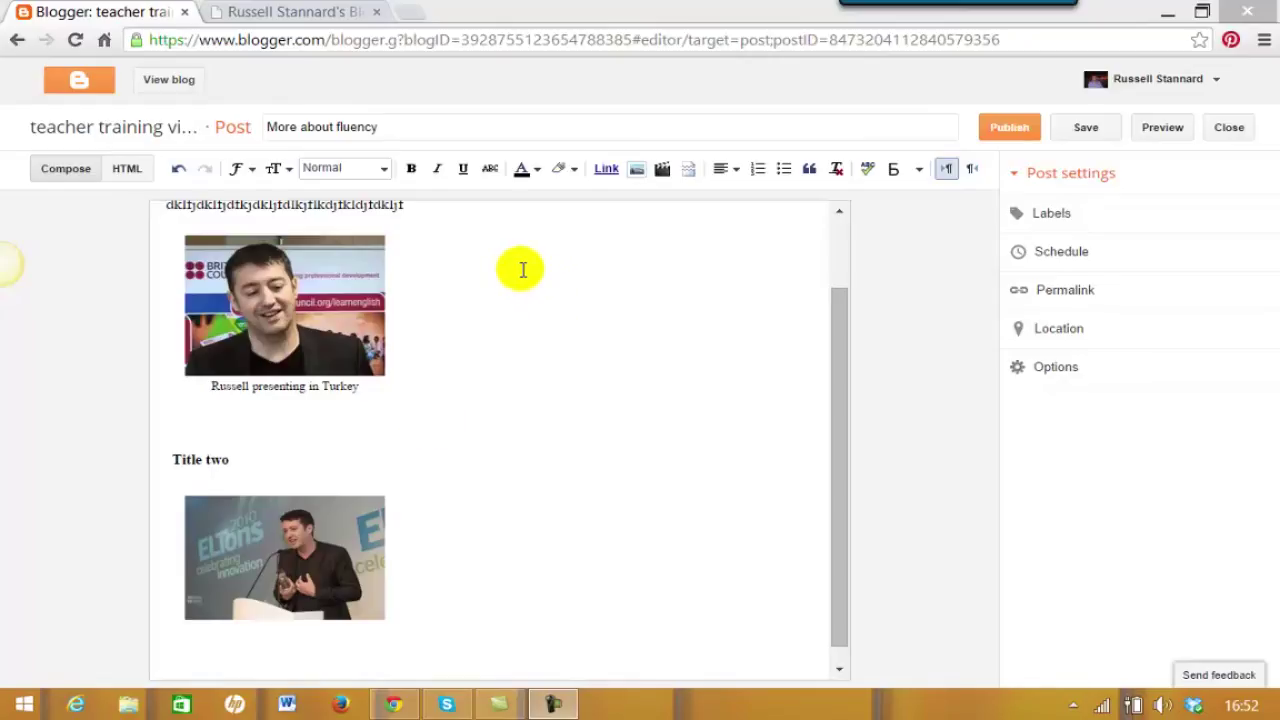
# Label the post Communication, Fluency and Taping, then publish 'More about fluency'.
pyautogui.click(1045, 221)
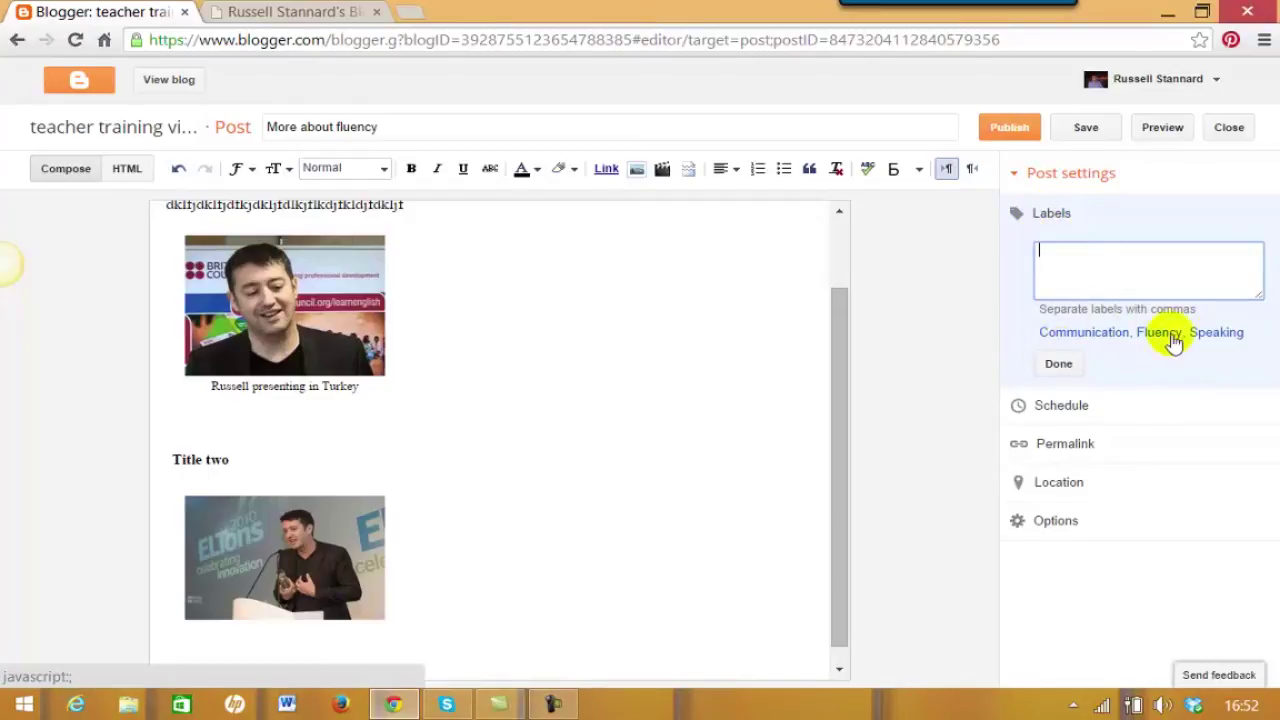
pyautogui.click(1068, 338)
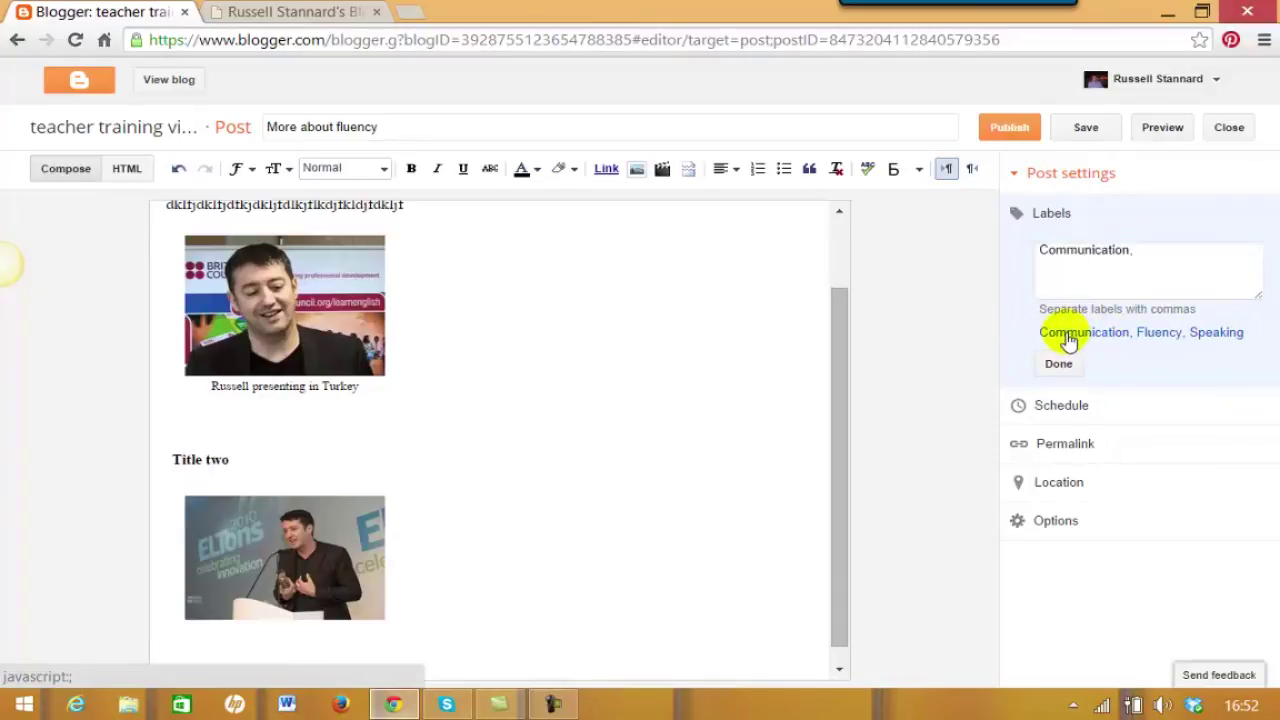
pyautogui.click(1152, 338)
pyautogui.click(1225, 255)
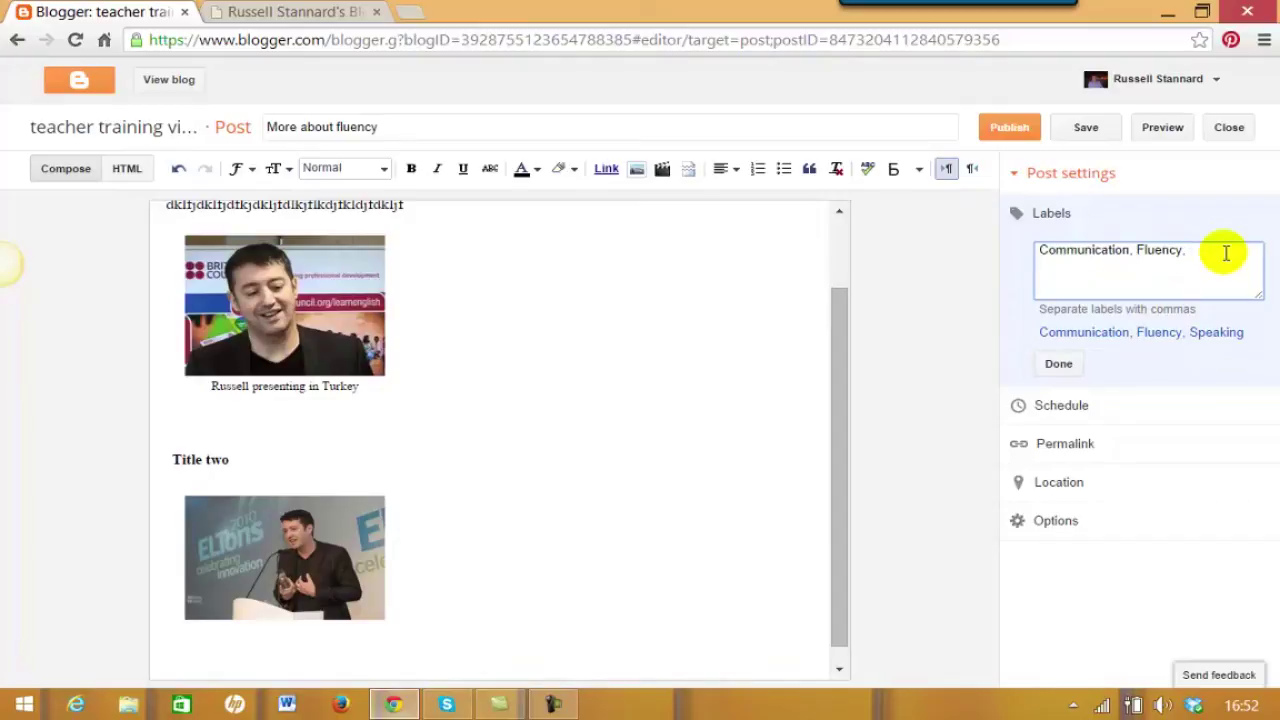
pyautogui.write('Taping')
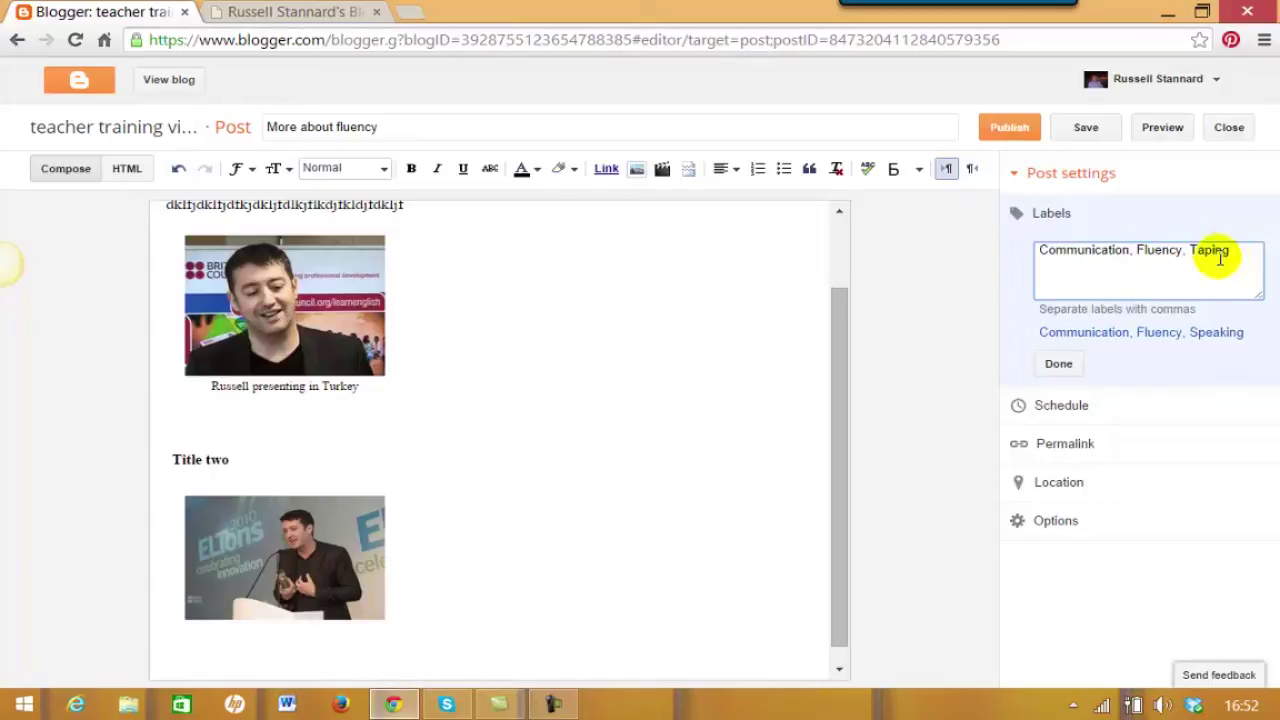
pyautogui.click(1060, 364)
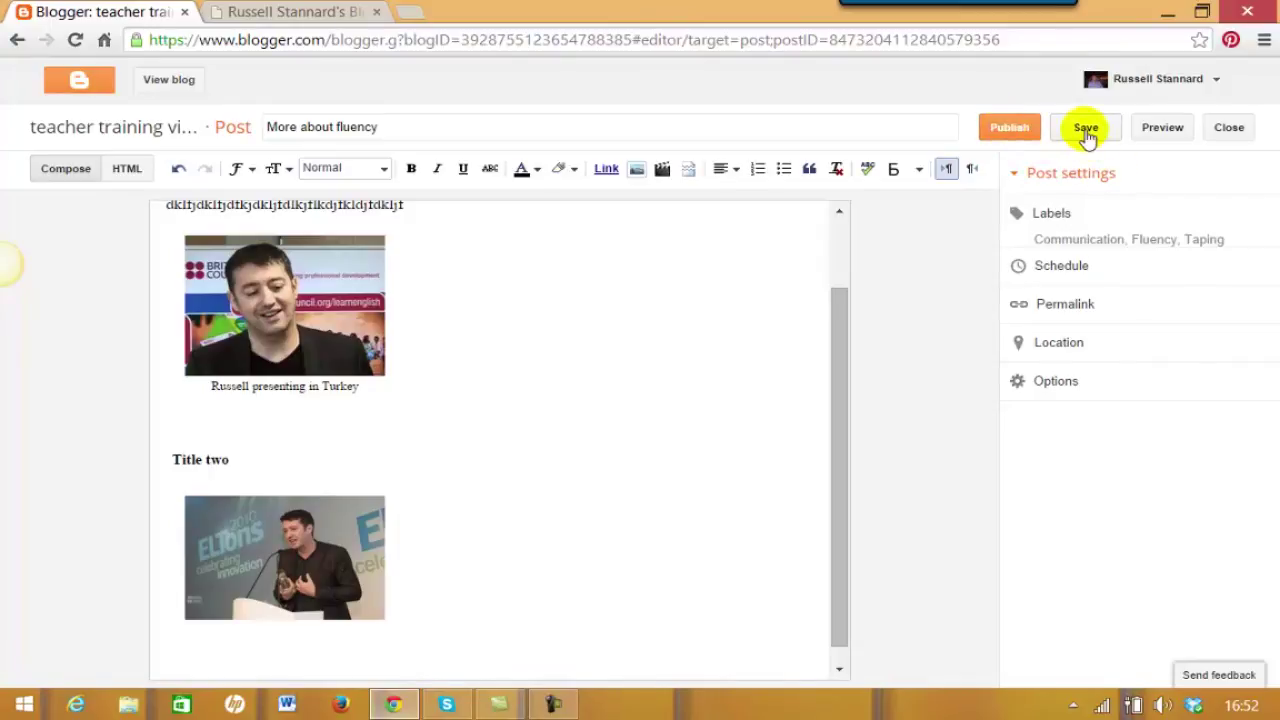
pyautogui.click(1008, 133)
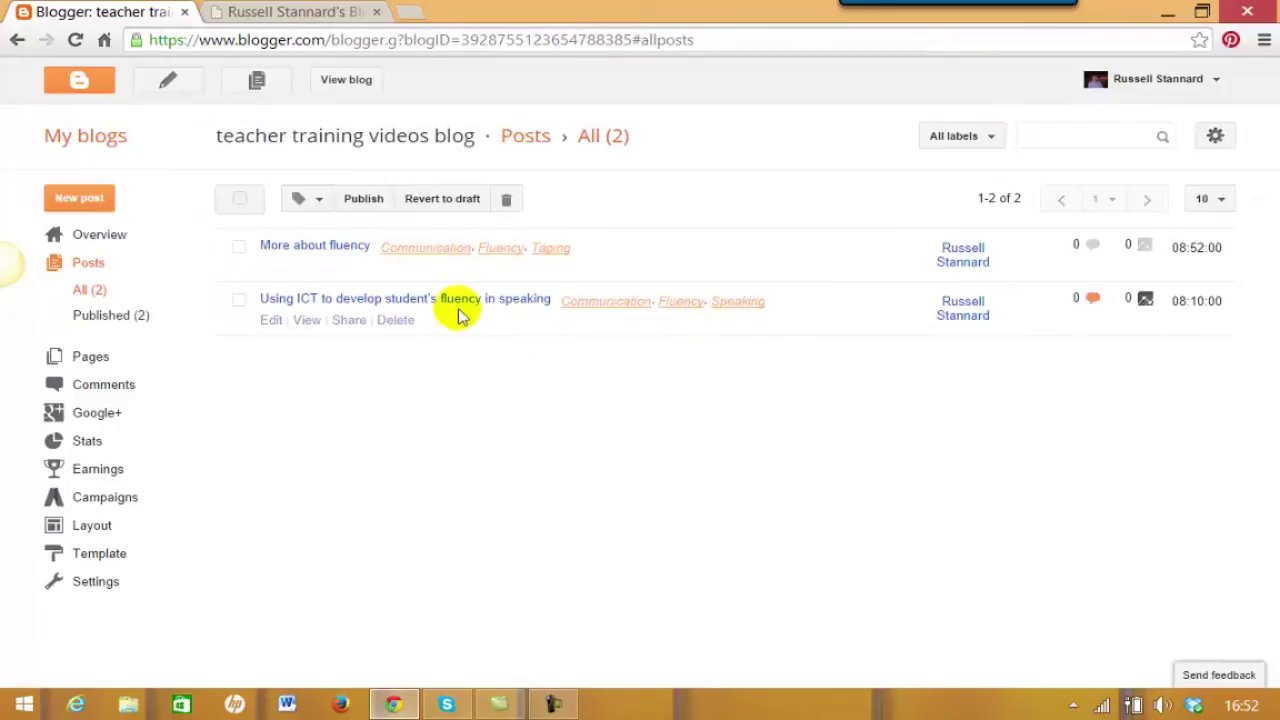
# Review the post list showing 'More about fluency' labelled Communication, Fluency, Taping.
pyautogui.moveTo(405, 245)
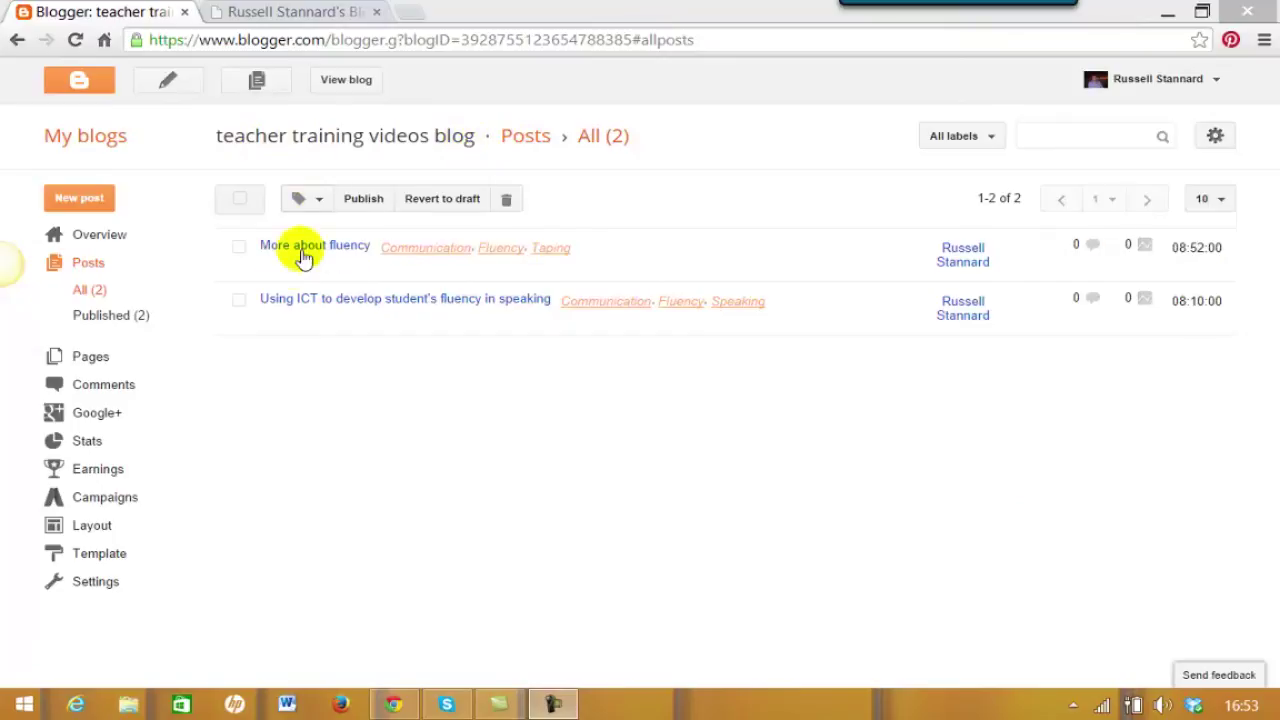
# Start a new post titled 'Developing fluency through stories'.
pyautogui.click(79, 203)
pyautogui.click(370, 126)
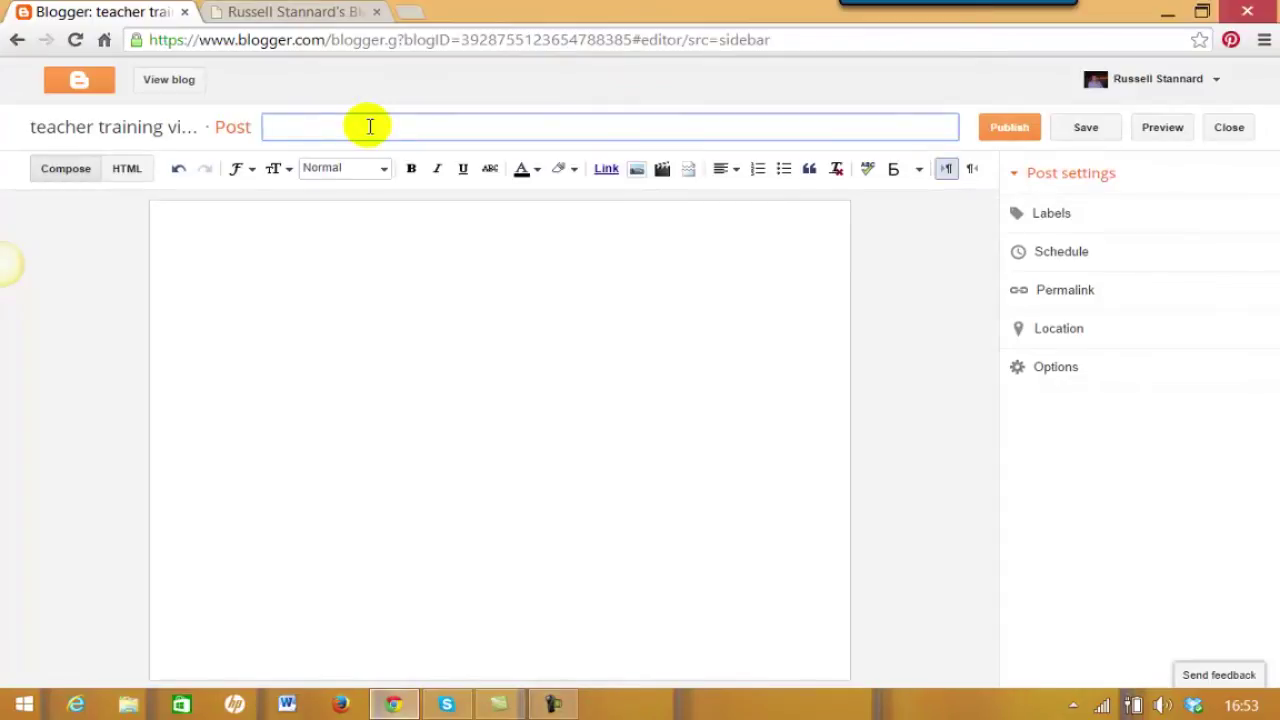
pyautogui.write('Developing fluency through sot')
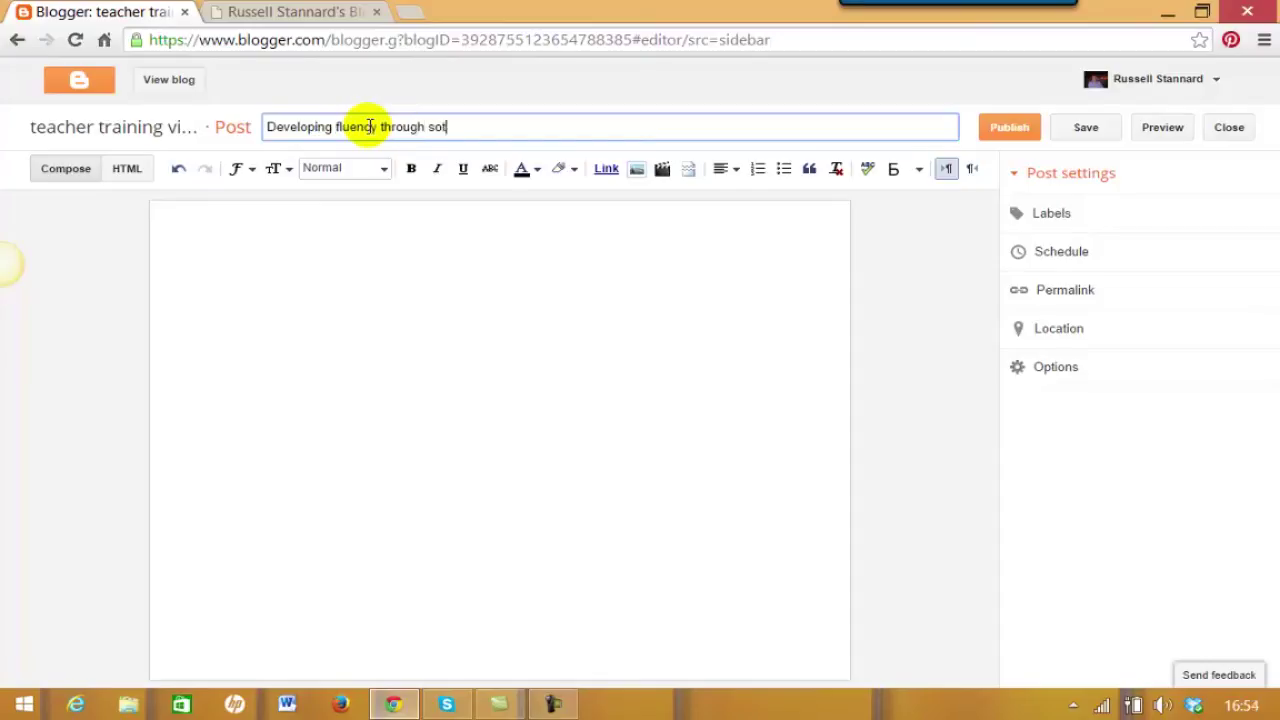
pyautogui.press('BackSpace')
pyautogui.press('BackSpace')
pyautogui.write('tories')
# Type the opening line 'How story telling can help' in the post body.
pyautogui.click(213, 228)
pyautogui.write('Ho')
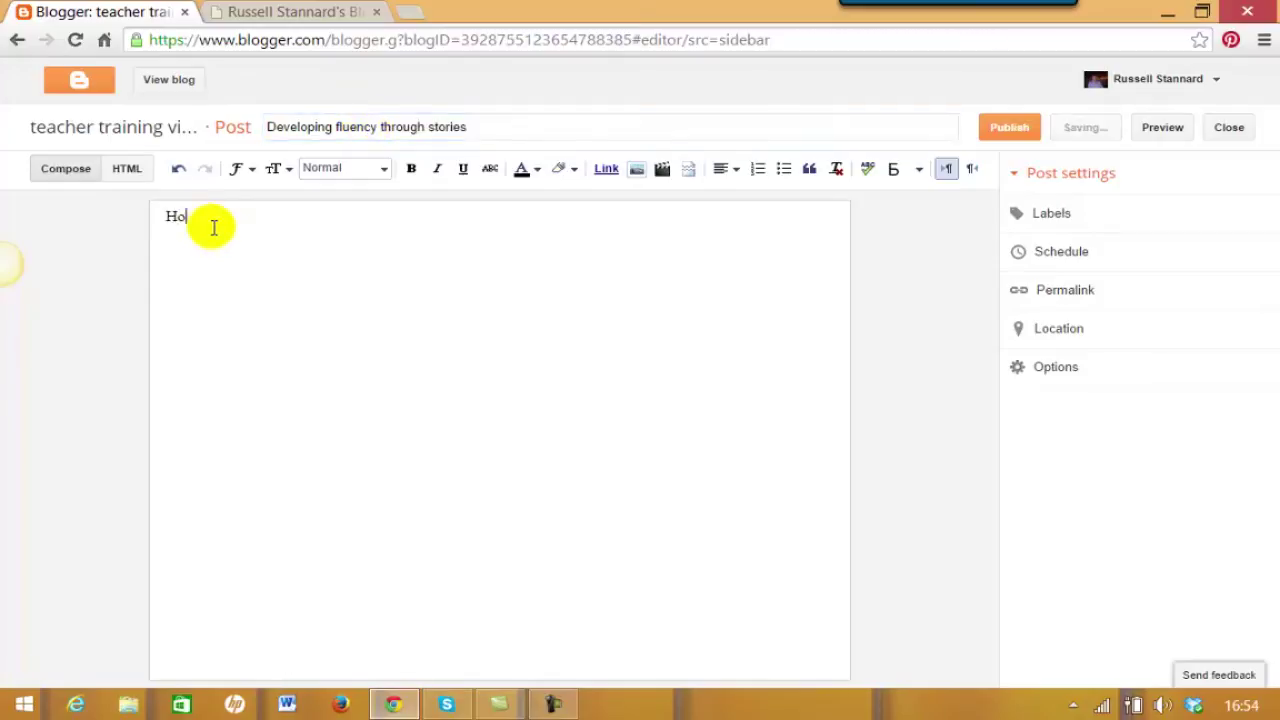
pyautogui.write('w story telling can hgelp')
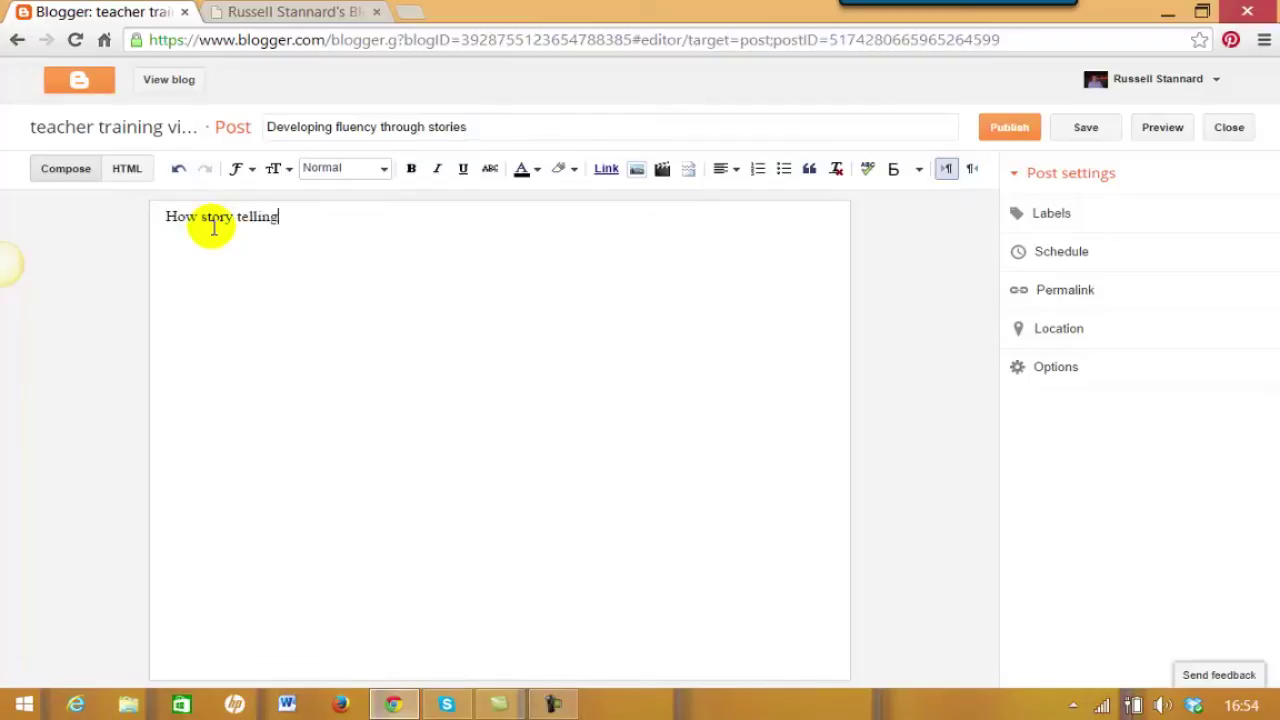
pyautogui.press('BackSpace')
pyautogui.press('BackSpace')
pyautogui.press('BackSpace')
pyautogui.press('BackSpace')
pyautogui.write('el0')
pyautogui.press('BackSpace')
pyautogui.write('p')
# Format that line as a Heading and type a filler paragraph beneath it.
pyautogui.moveTo(369, 220); pyautogui.dragTo(158, 215)
pyautogui.click(385, 170)
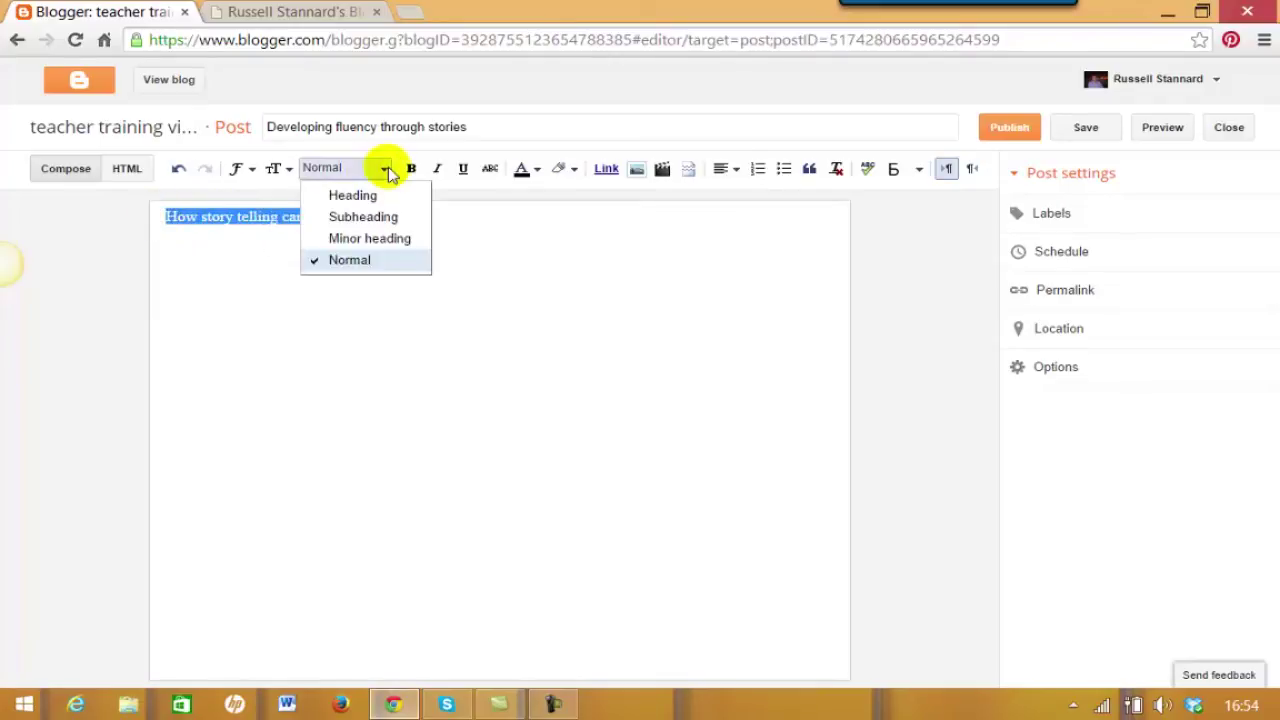
pyautogui.click(350, 195)
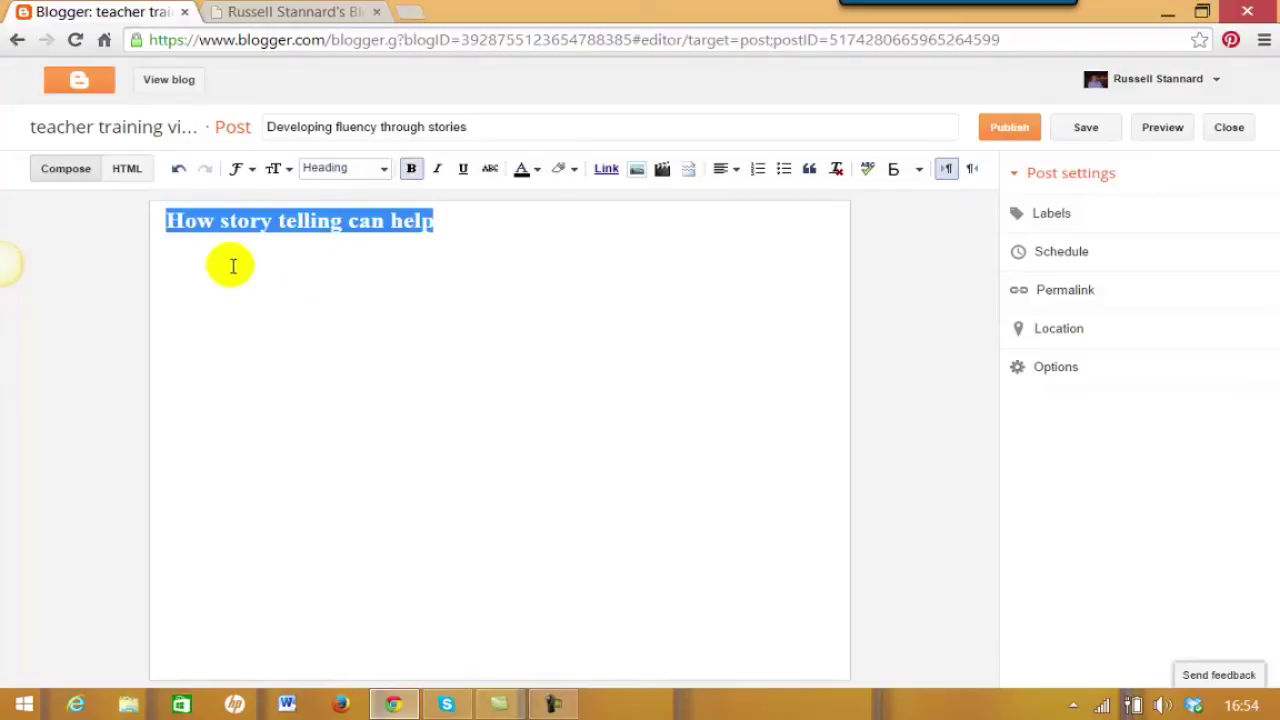
pyautogui.click(452, 224)
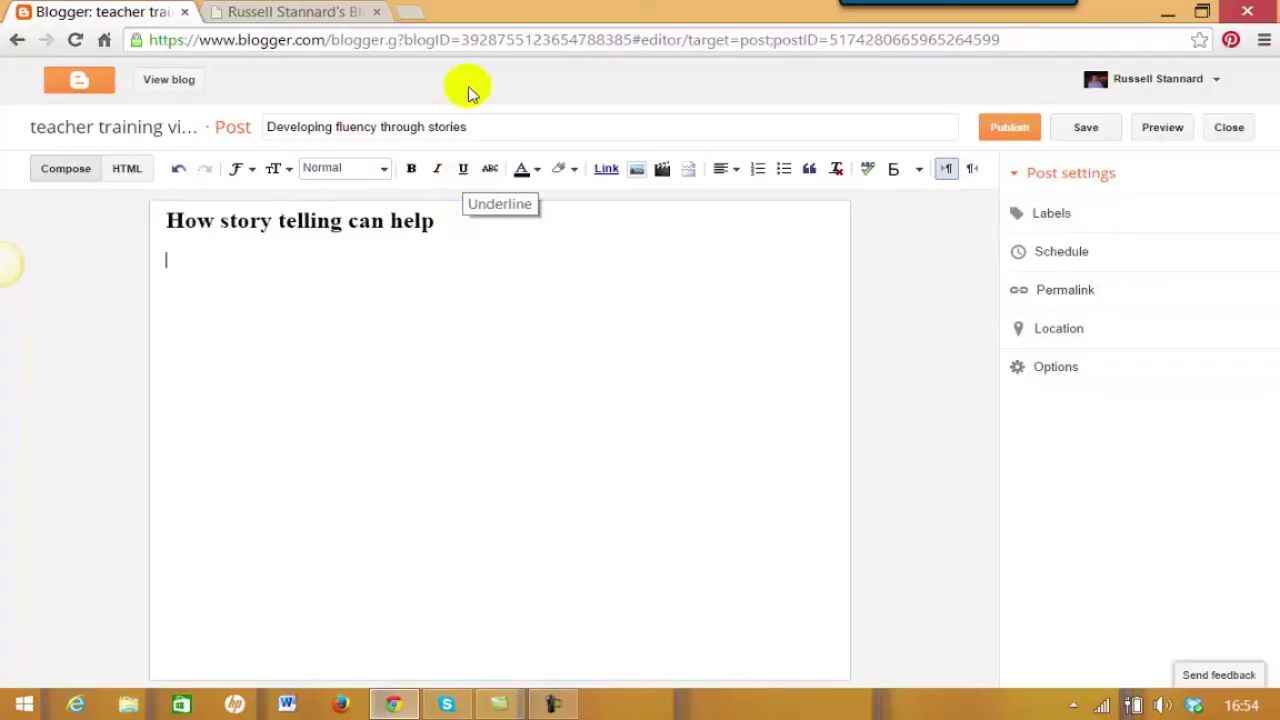
pyautogui.write('fl')
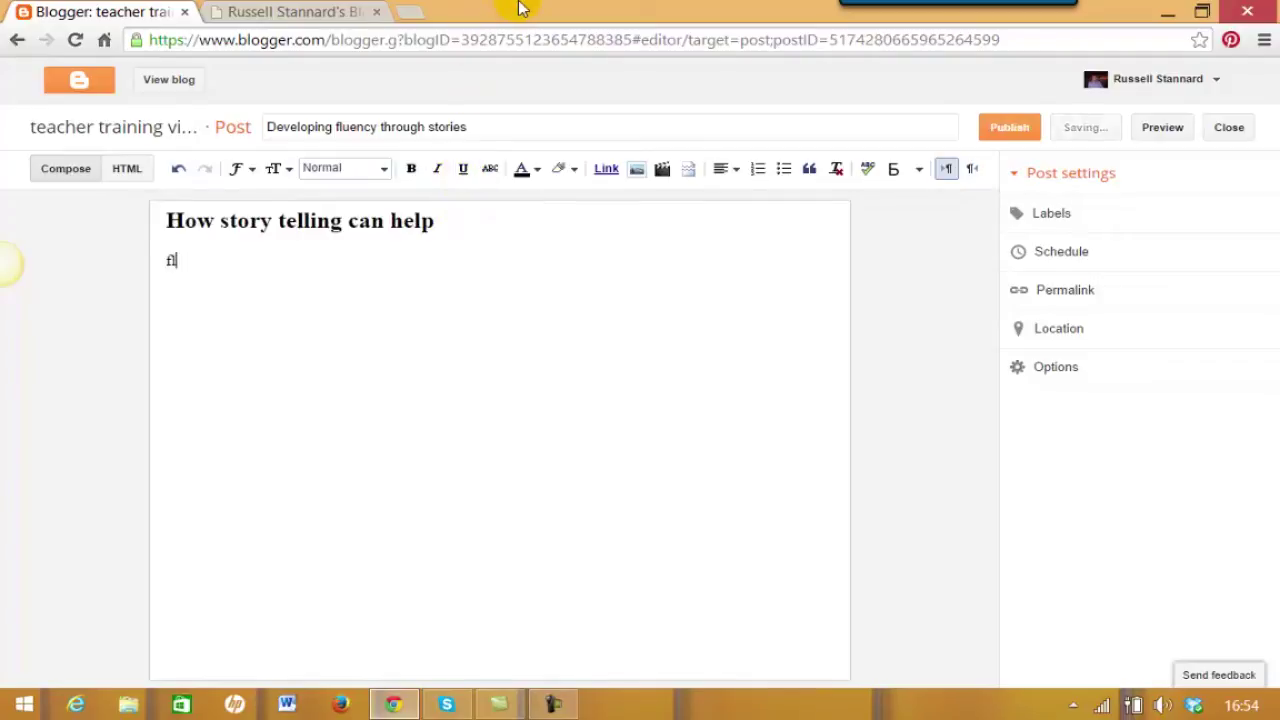
pyautogui.write('djfljsdlfjas flskdjfsldkjf lsjflkdsjflksdjf aslkfjaskfj')
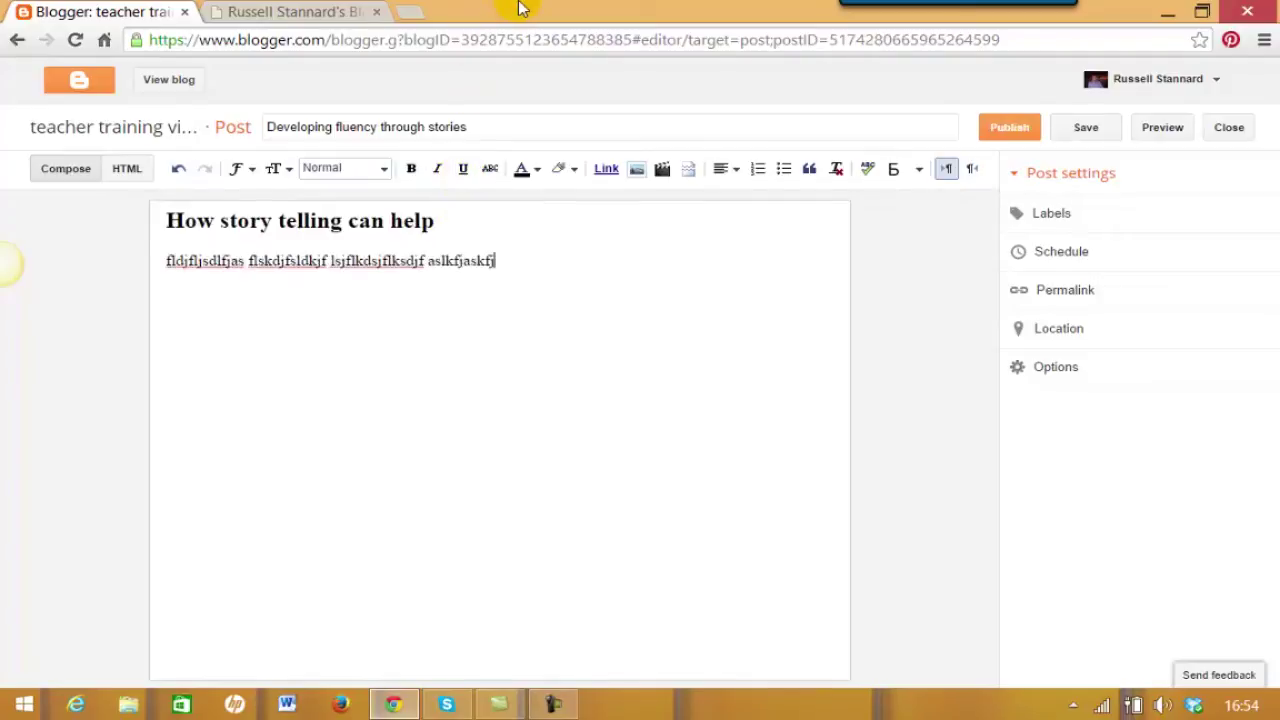
pyautogui.write('s fslkdjfsdkljflkdsjfldsjflkdsjflkdsjflkdsjfkldjflkfj')
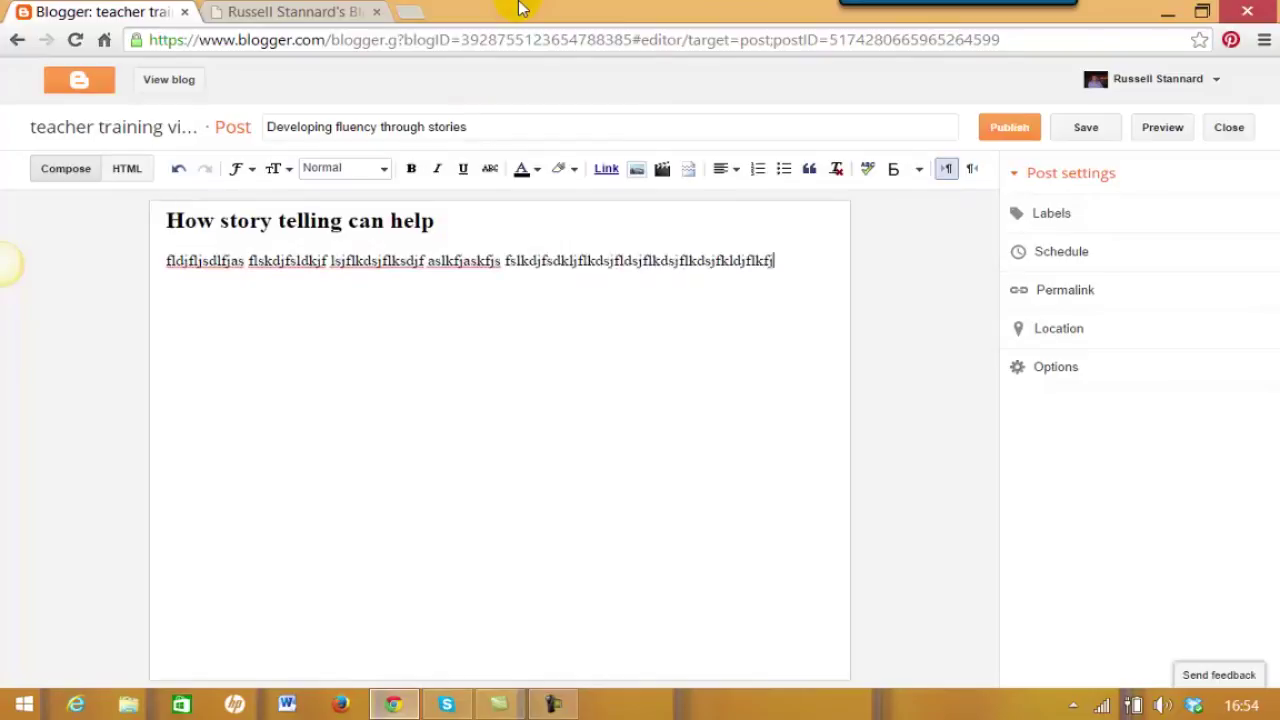
pyautogui.write('sdakfjdsklfjlsdkfslkjfldsjf sdklfj f f')
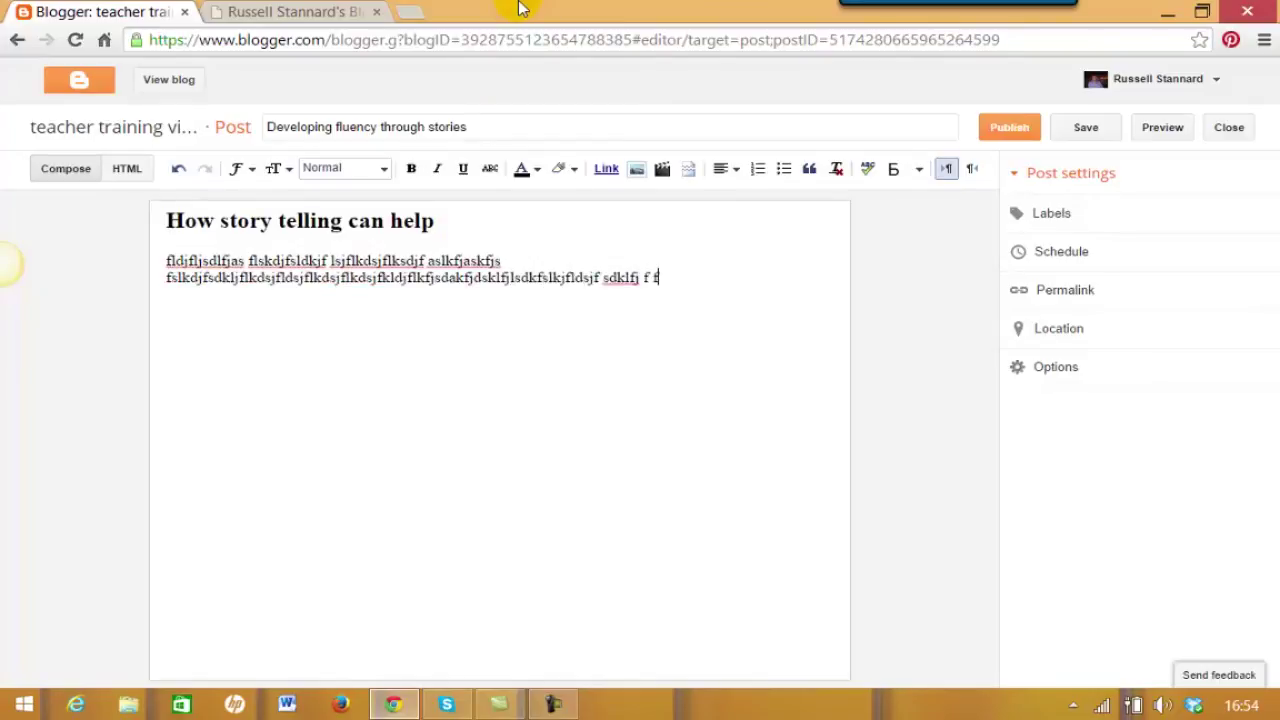
pyautogui.write('lksajflkkasjflskdjfdskjf dfljdkfjdslfjd')
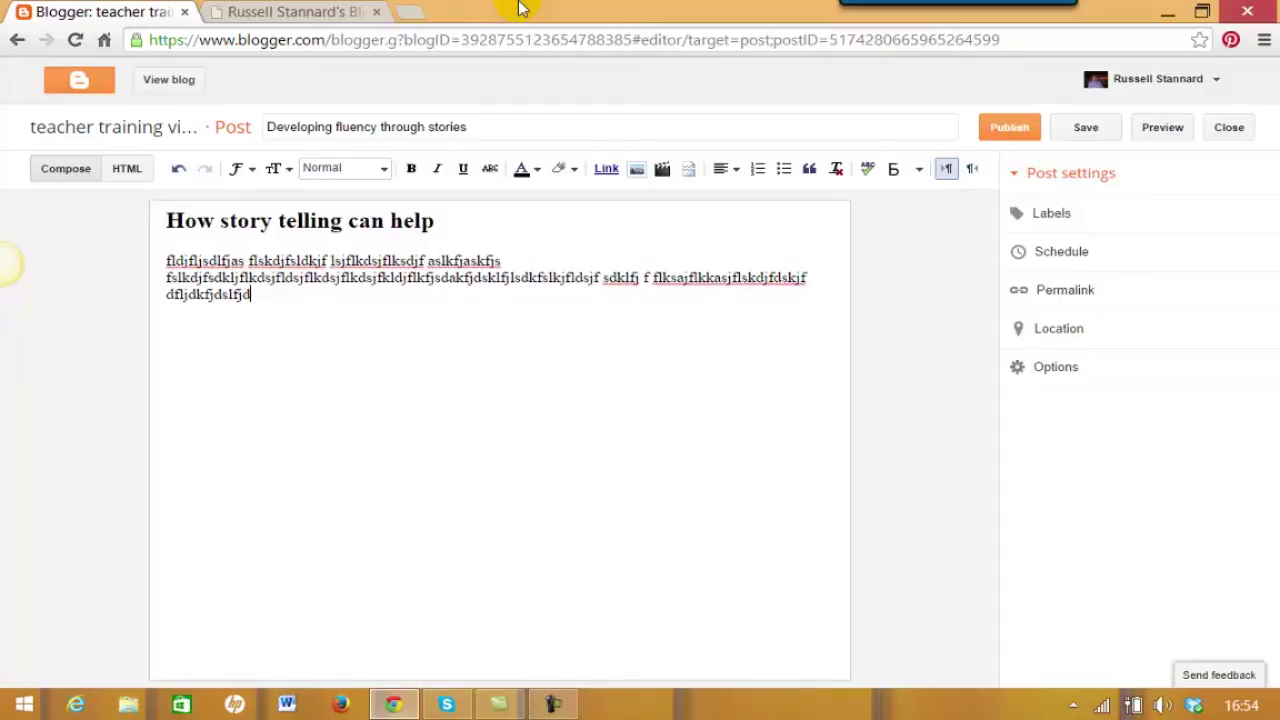
pyautogui.press('Return')
pyautogui.press('Return')
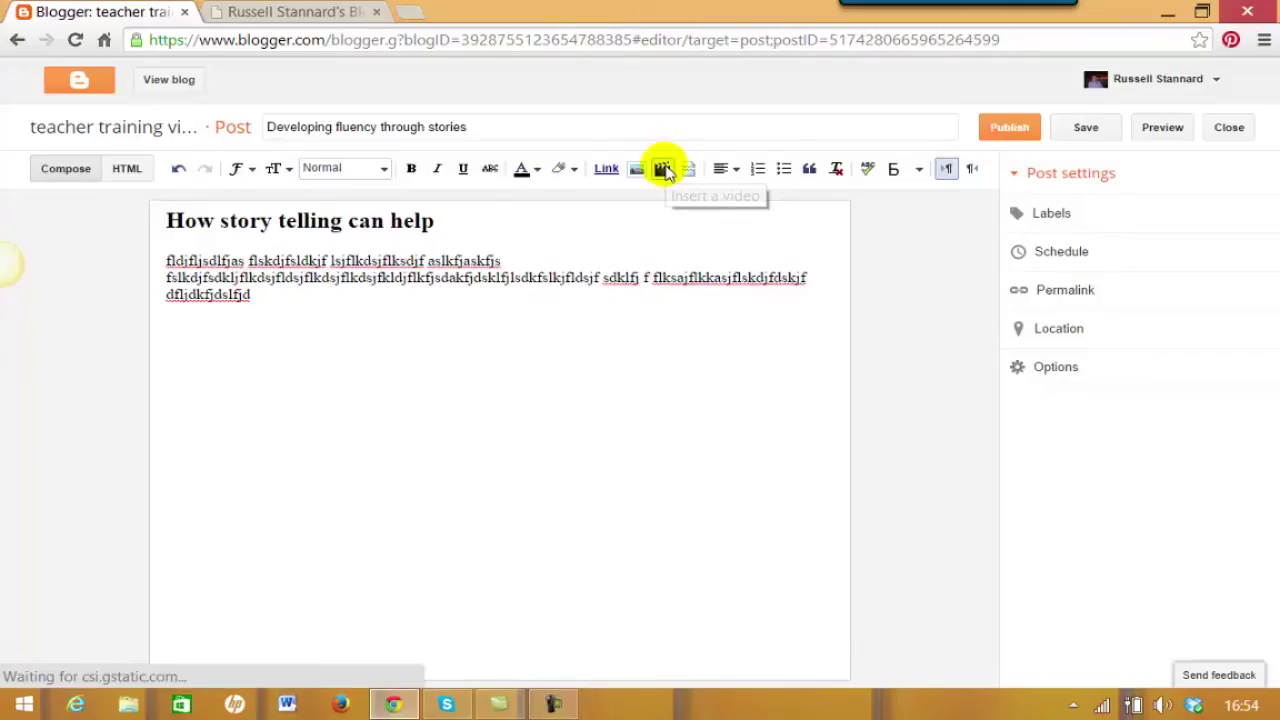
# Search YouTube for the speaker's name and embed the 'Simple ICT Tools' video below the paragraph.
pyautogui.click(664, 170)
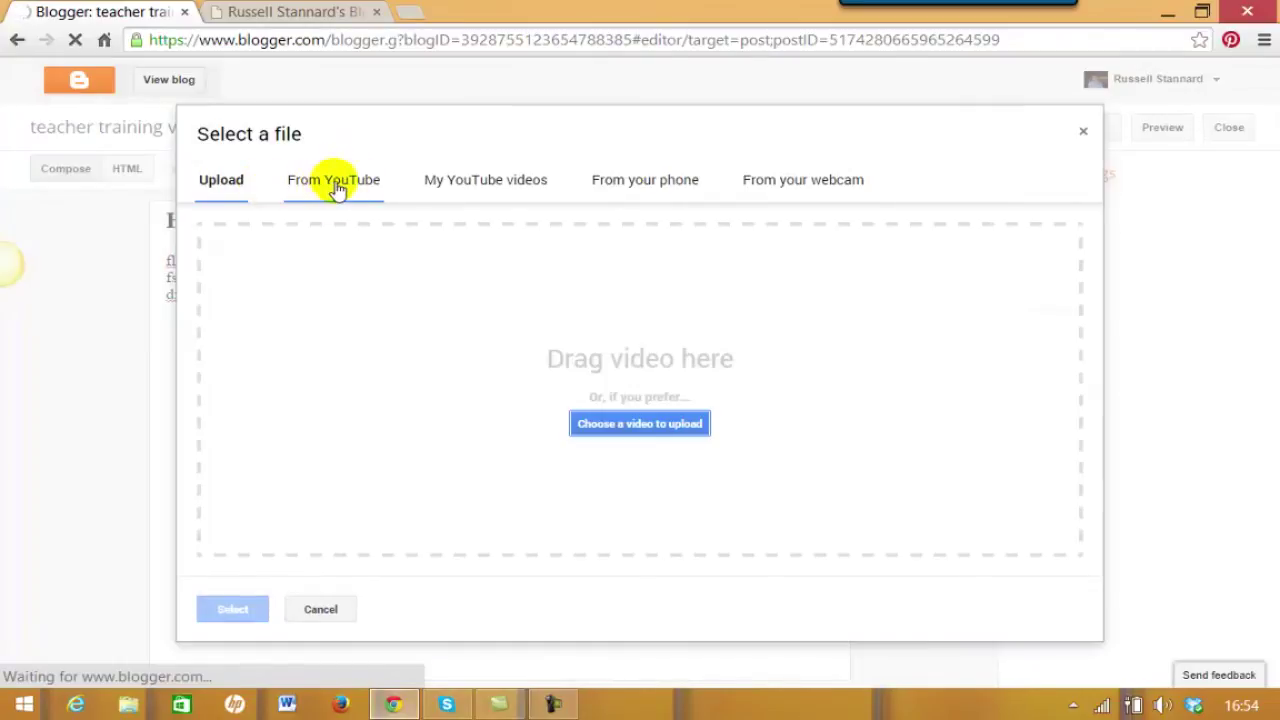
pyautogui.click(338, 189)
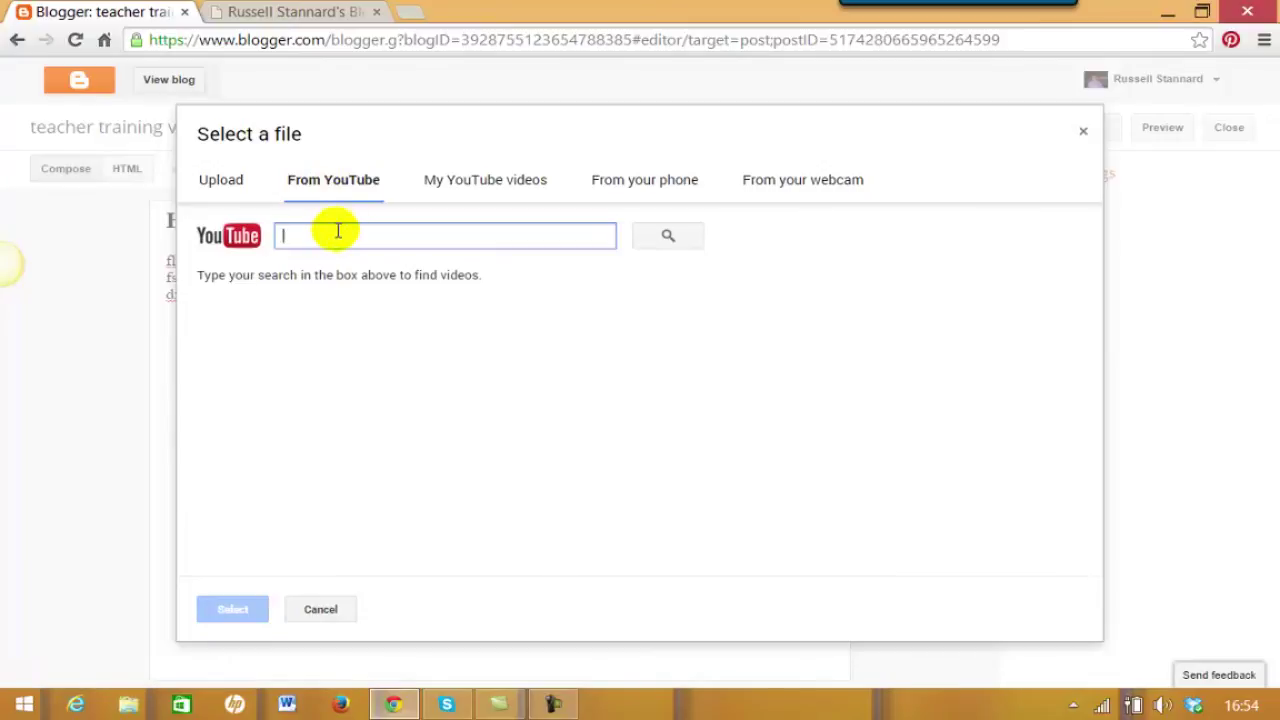
pyautogui.write('russell stannard')
pyautogui.click(668, 238)
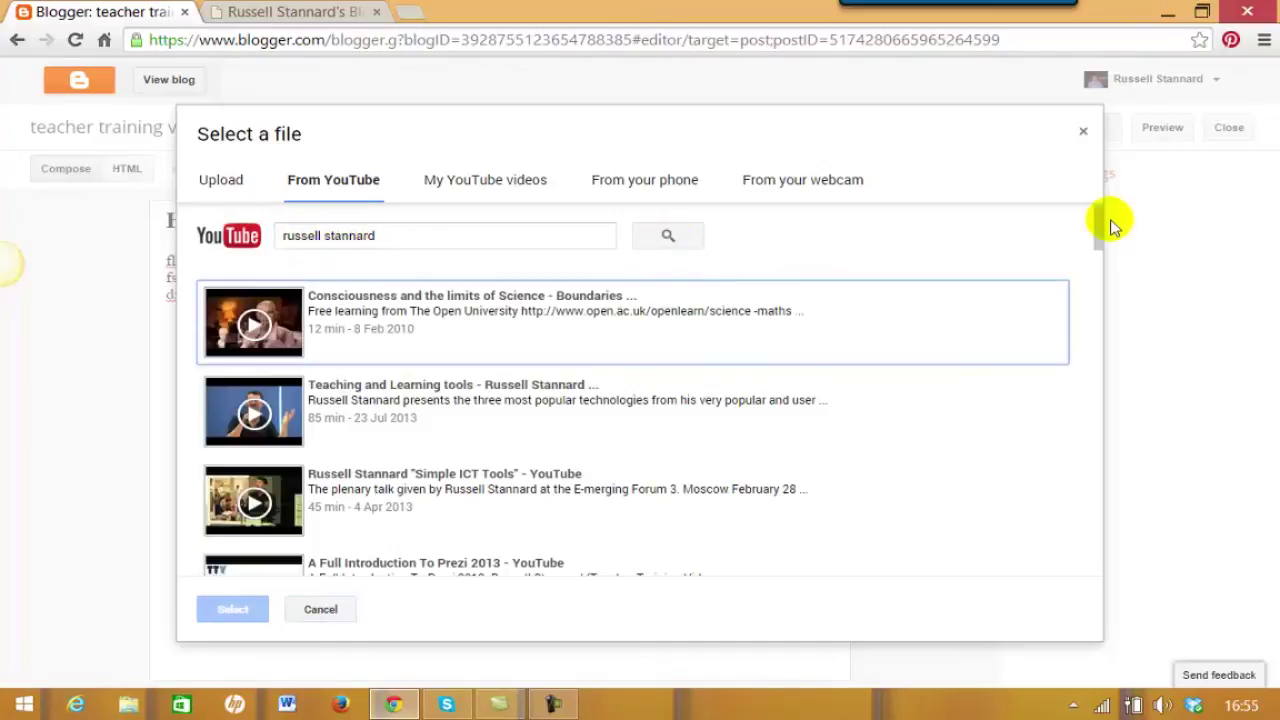
pyautogui.click(1101, 248)
pyautogui.moveTo(1101, 248); pyautogui.dragTo(1101, 262)
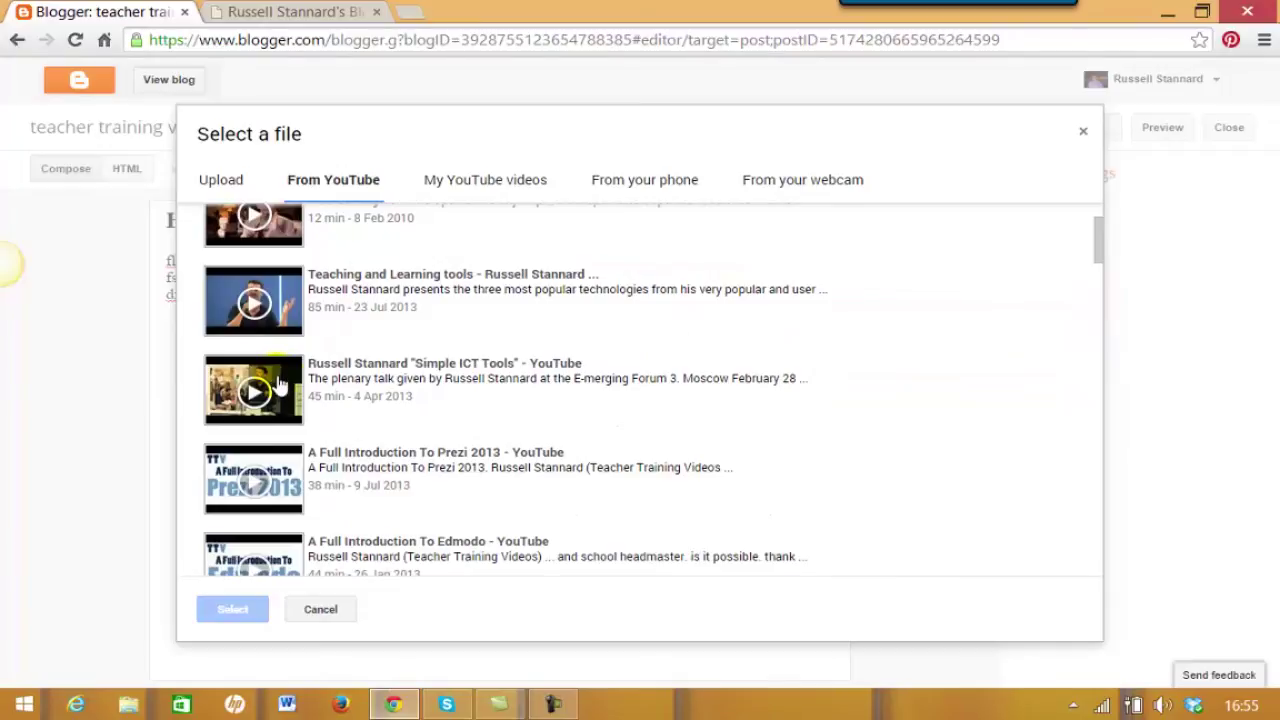
pyautogui.click(280, 387)
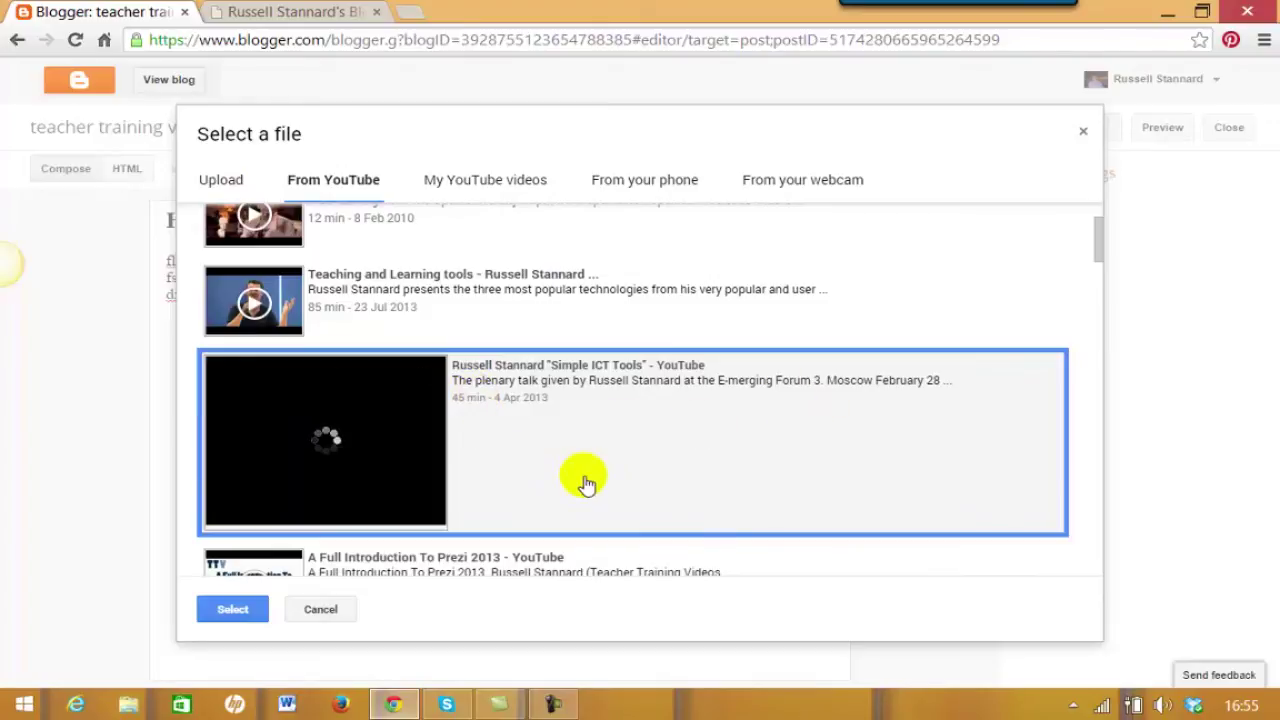
pyautogui.click(234, 612)
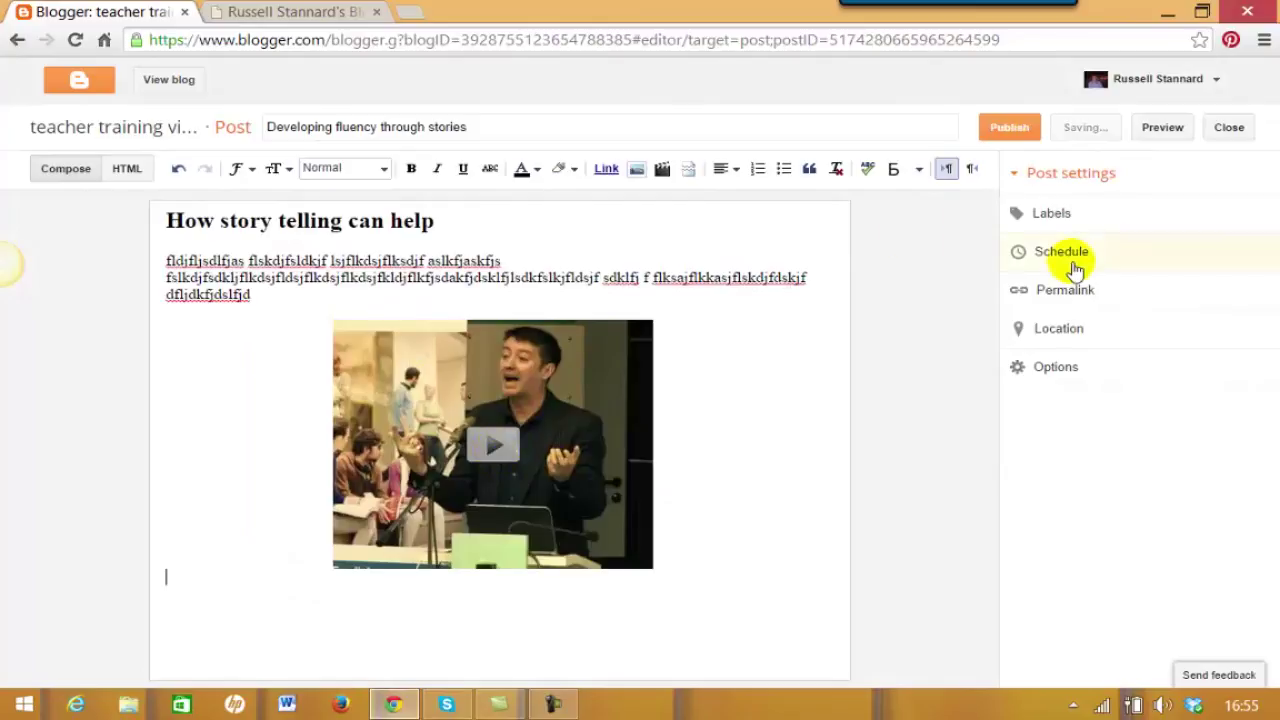
pyautogui.click(1051, 215)
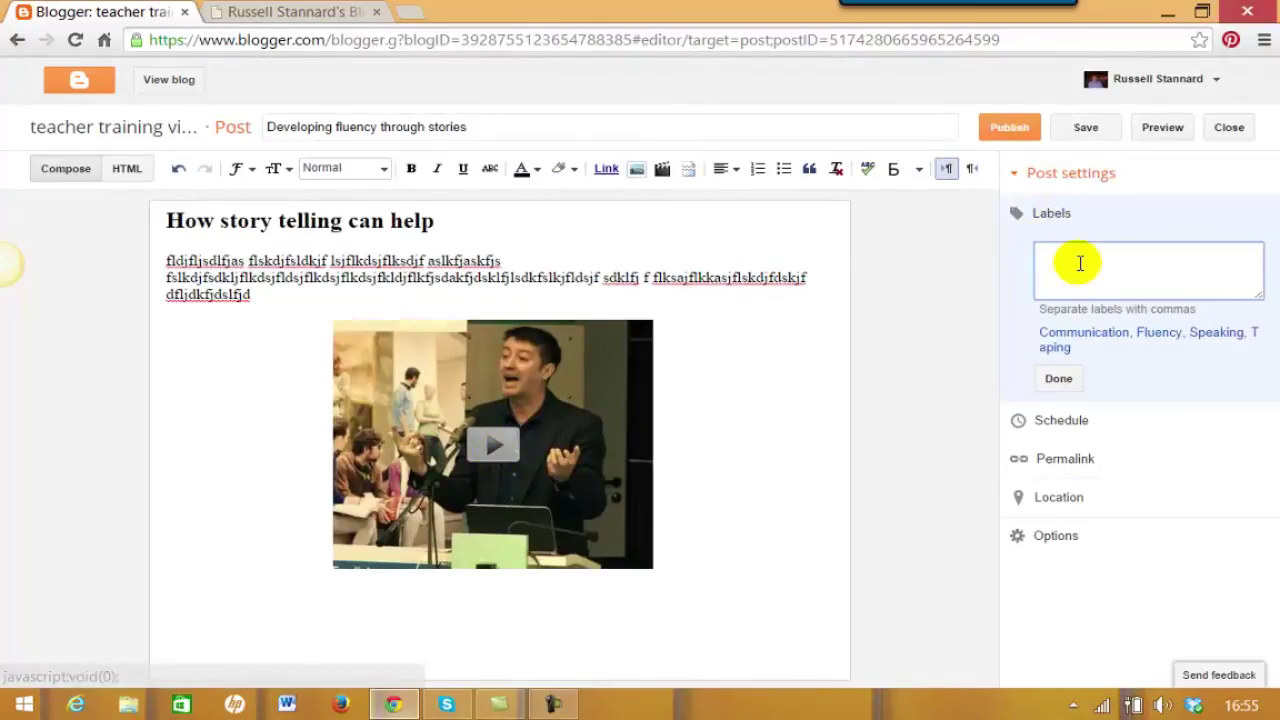
# Pick Communication, Fluency and Speaking labels, type ICT tools and Vocaroo, then publish.
pyautogui.click(1063, 334)
pyautogui.click(1160, 336)
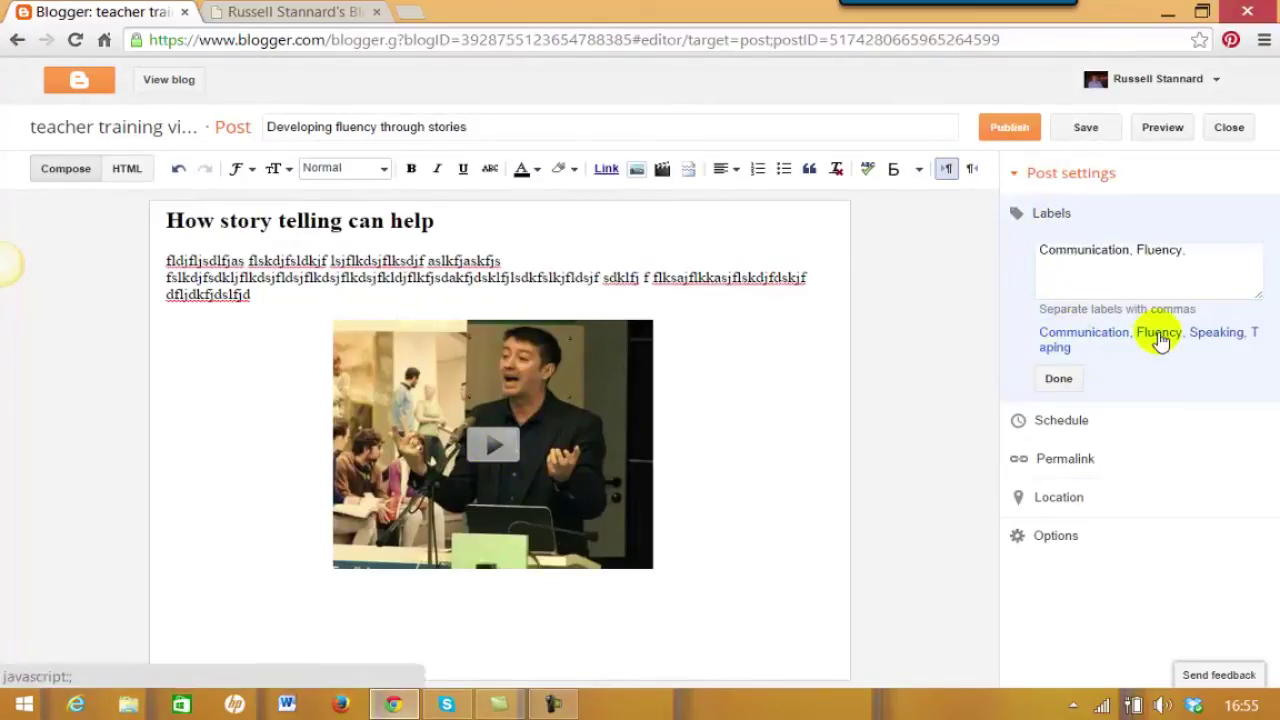
pyautogui.click(1218, 336)
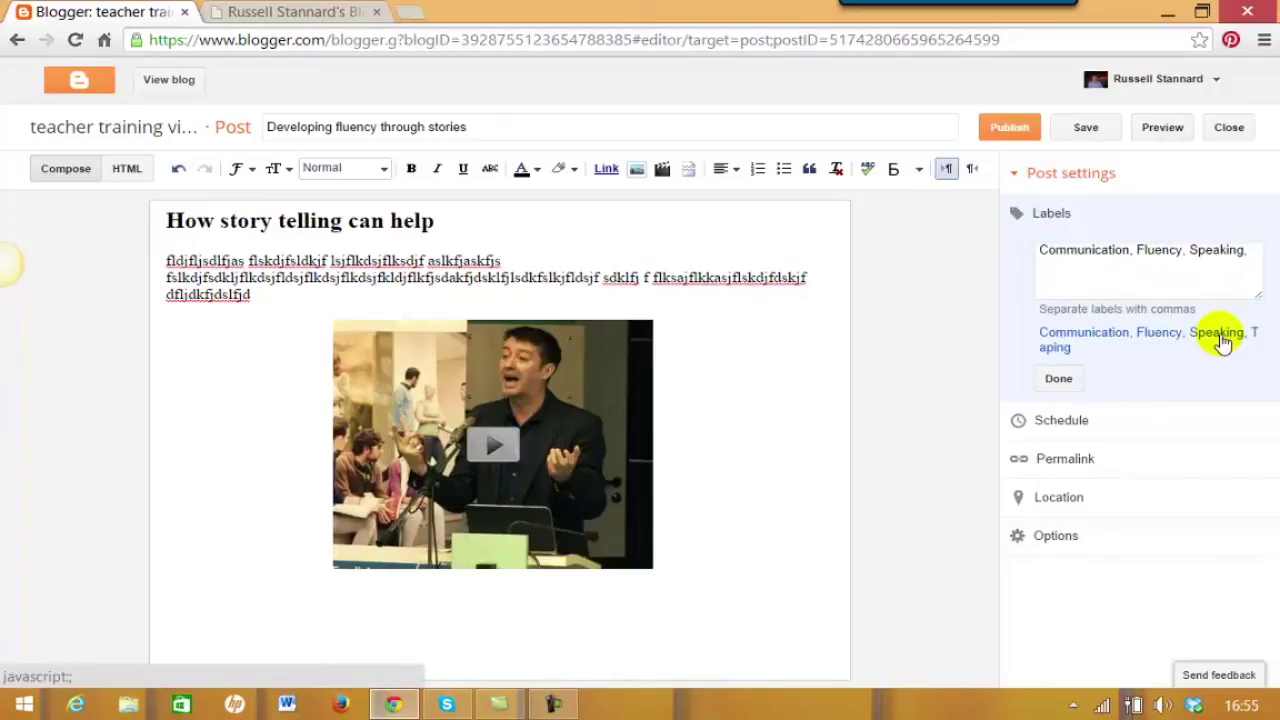
pyautogui.click(1096, 268)
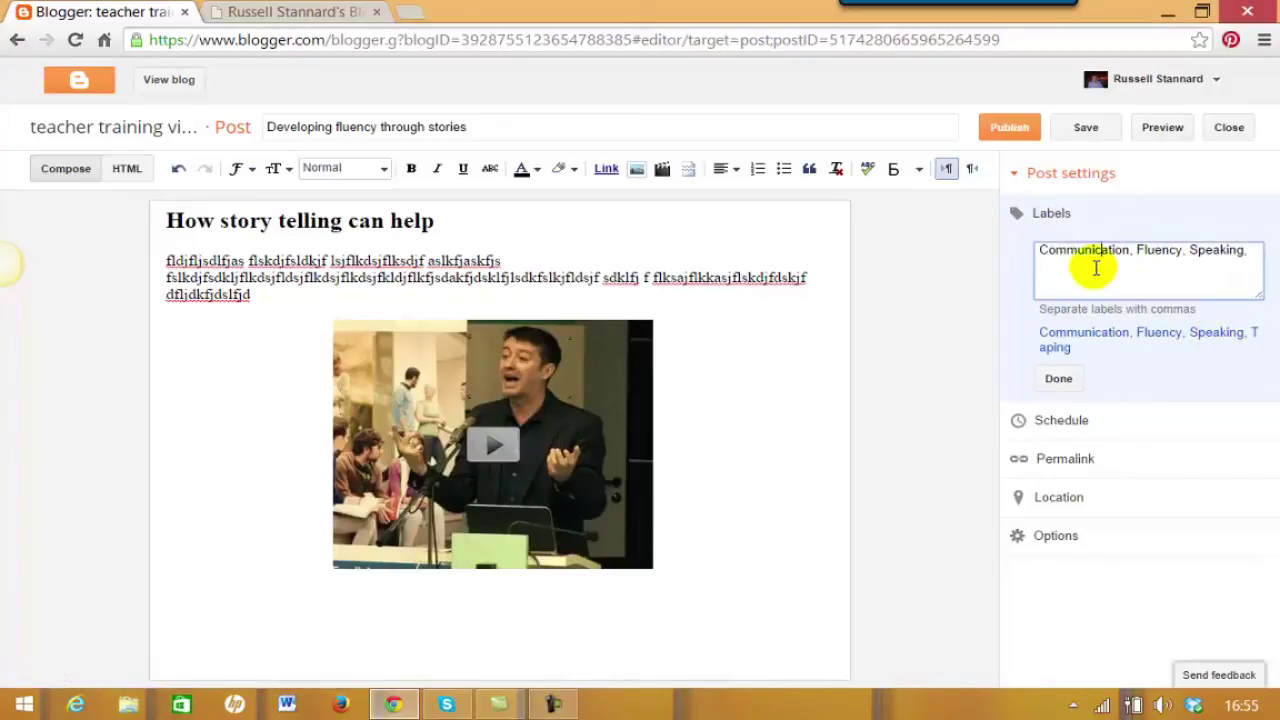
pyautogui.click(1261, 247)
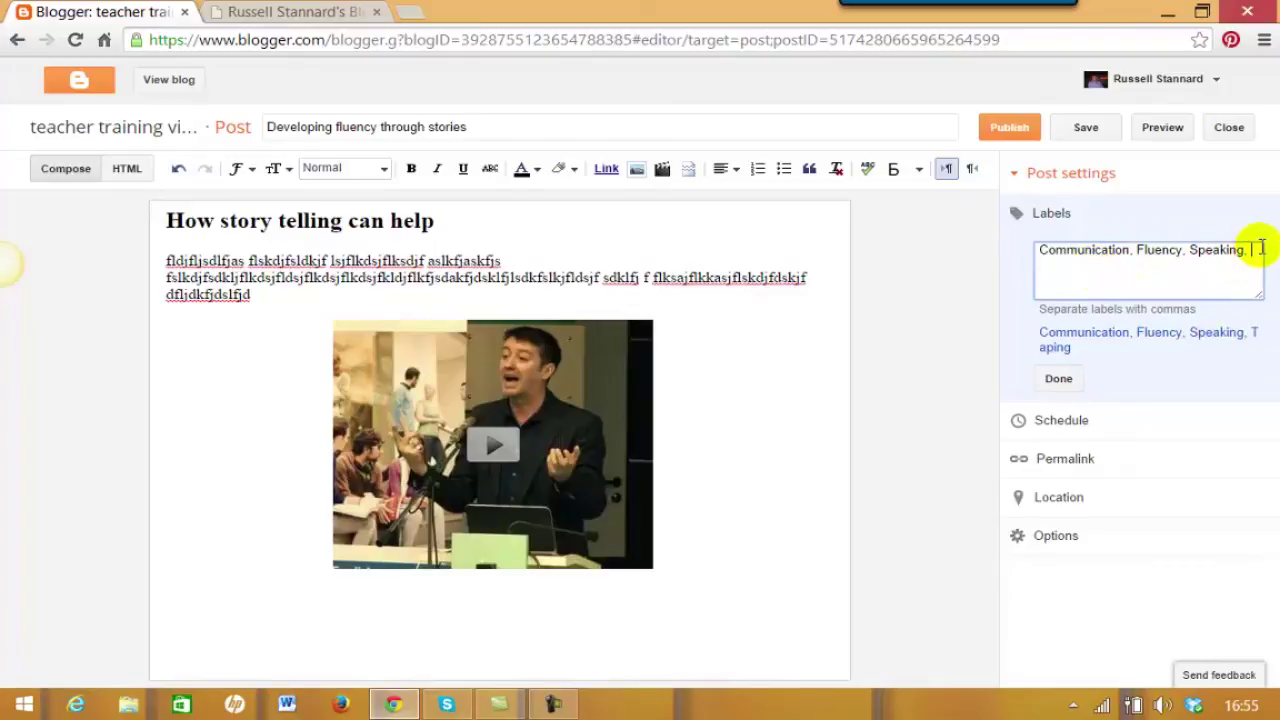
pyautogui.write('ICT tools,')
pyautogui.write('Vocab')
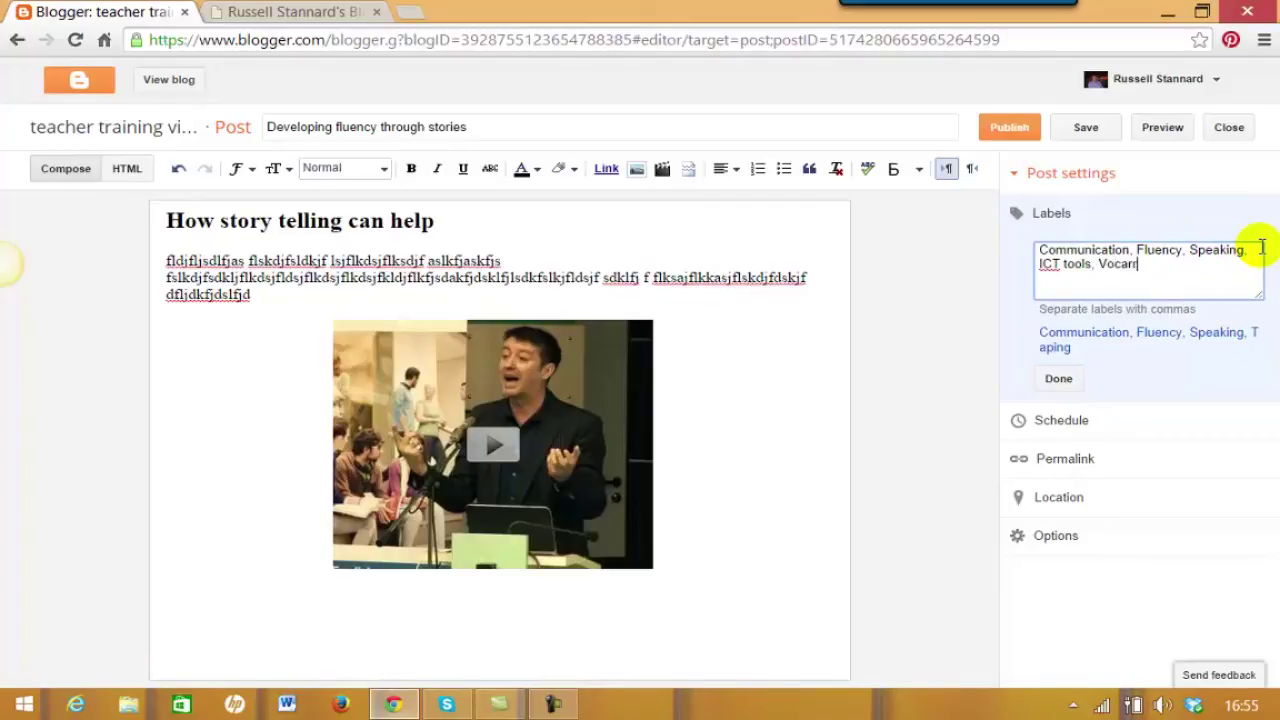
pyautogui.press('BackSpace')
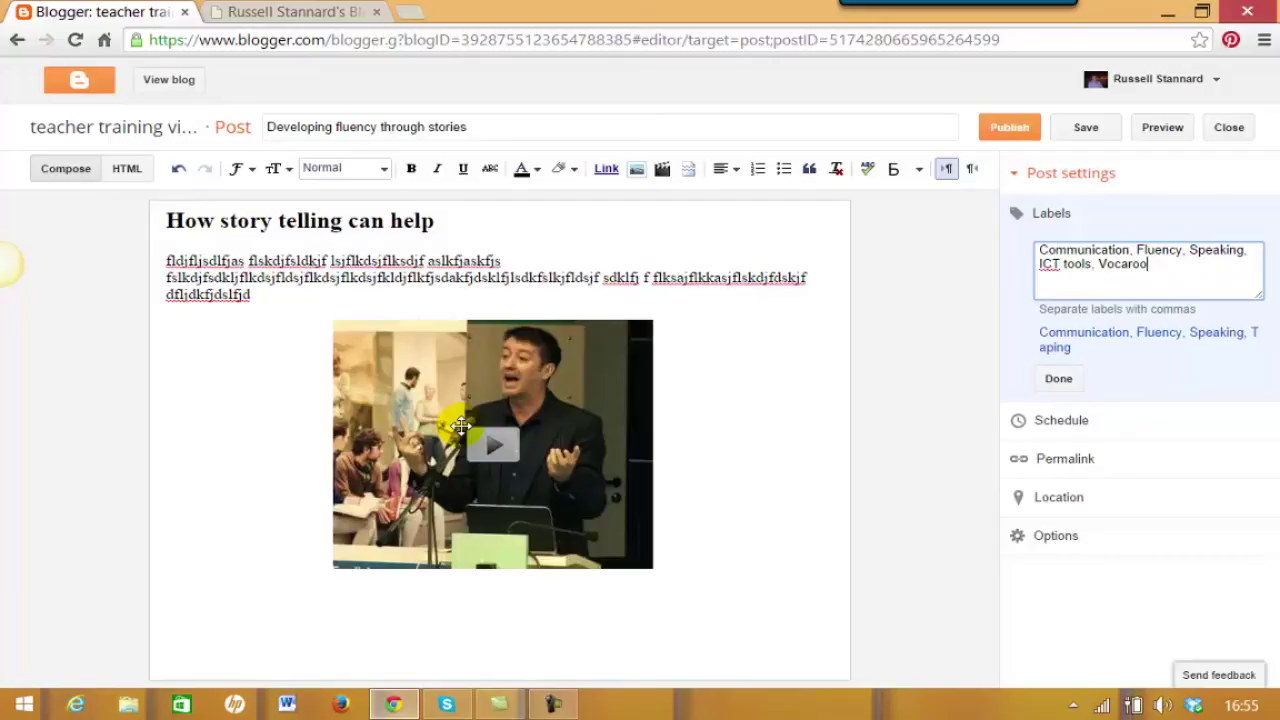
pyautogui.click(1010, 128)
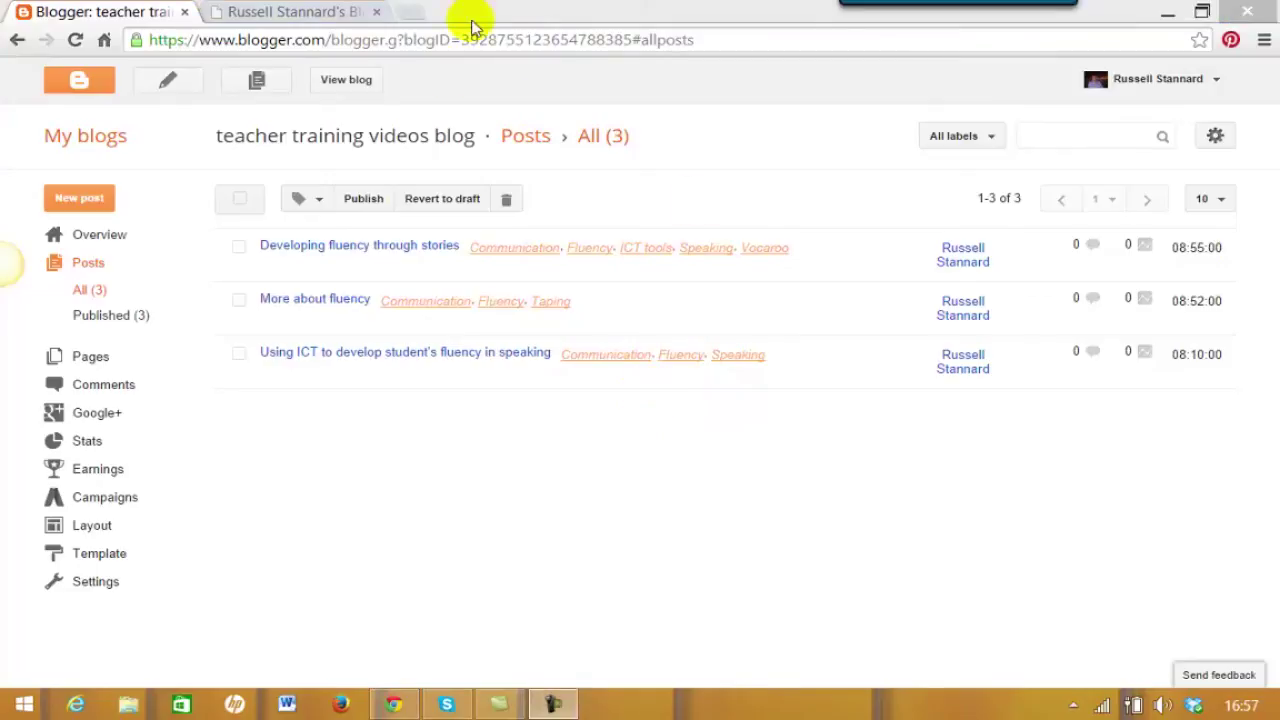
# Open the live blog via View blog and scroll through 'Developing fluency through stories'.
pyautogui.click(348, 88)
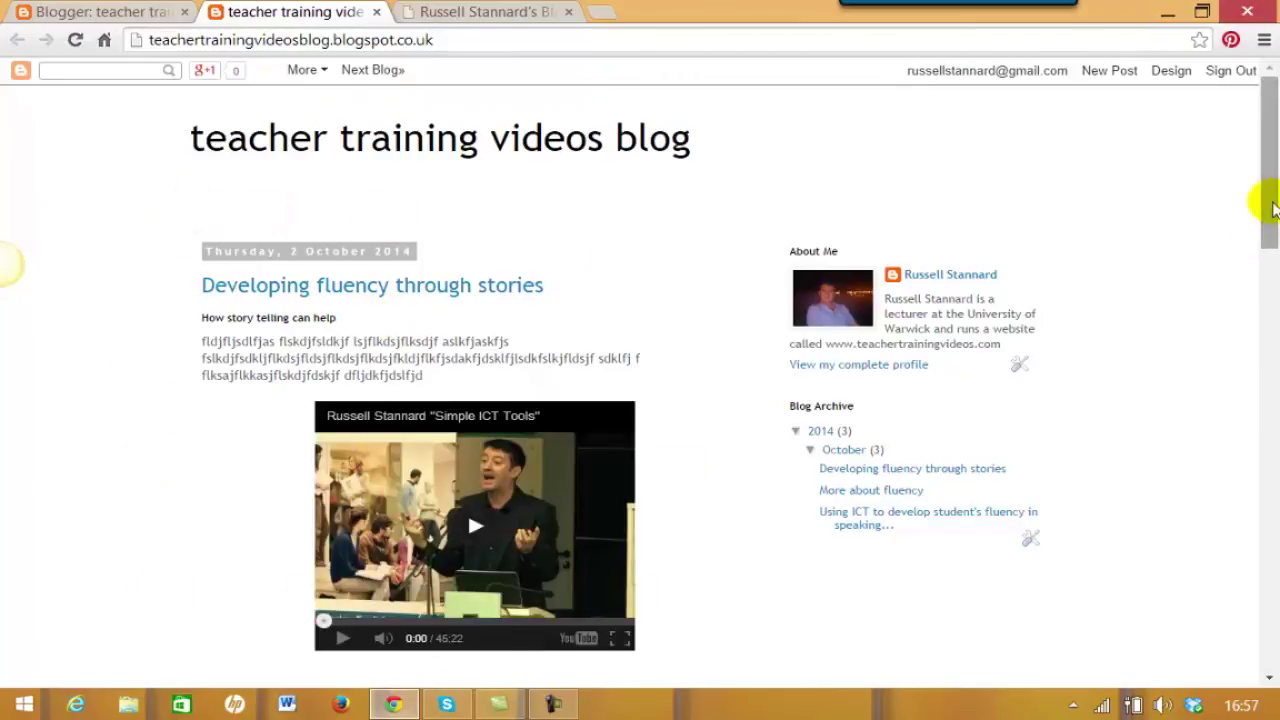
pyautogui.moveTo(1267, 205); pyautogui.dragTo(1272, 570)
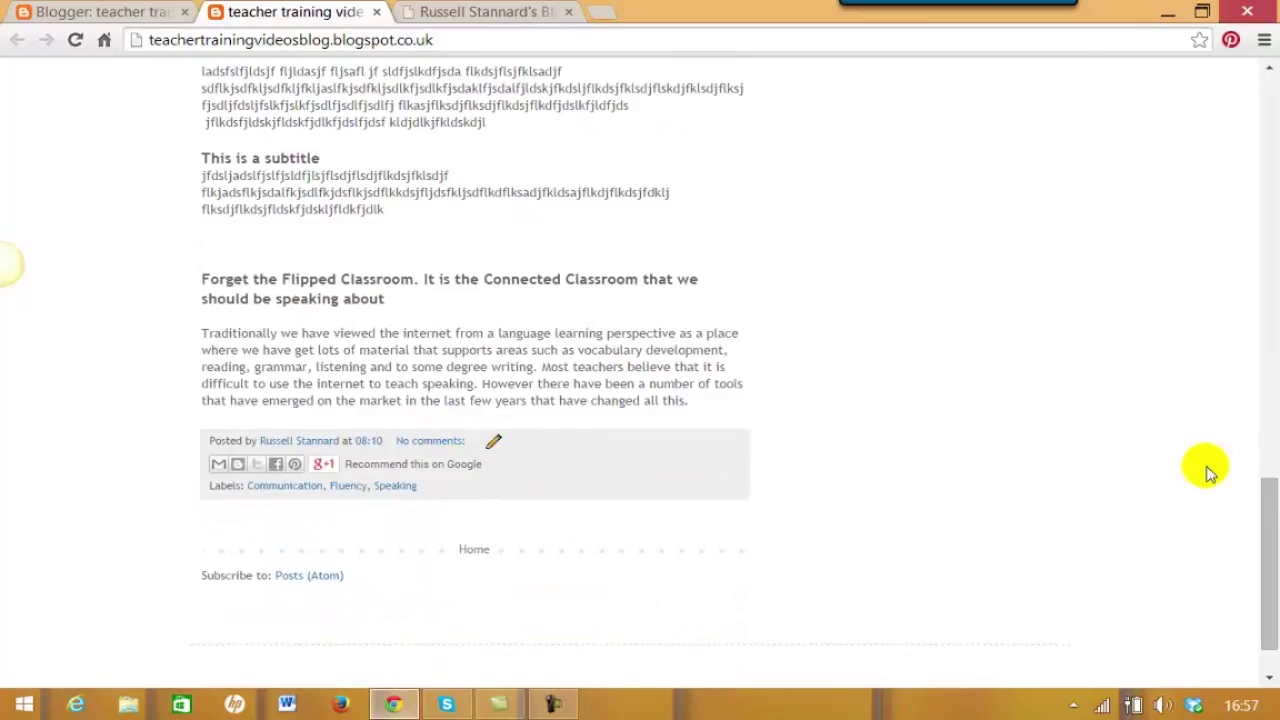
pyautogui.moveTo(1266, 523); pyautogui.dragTo(1249, 120)
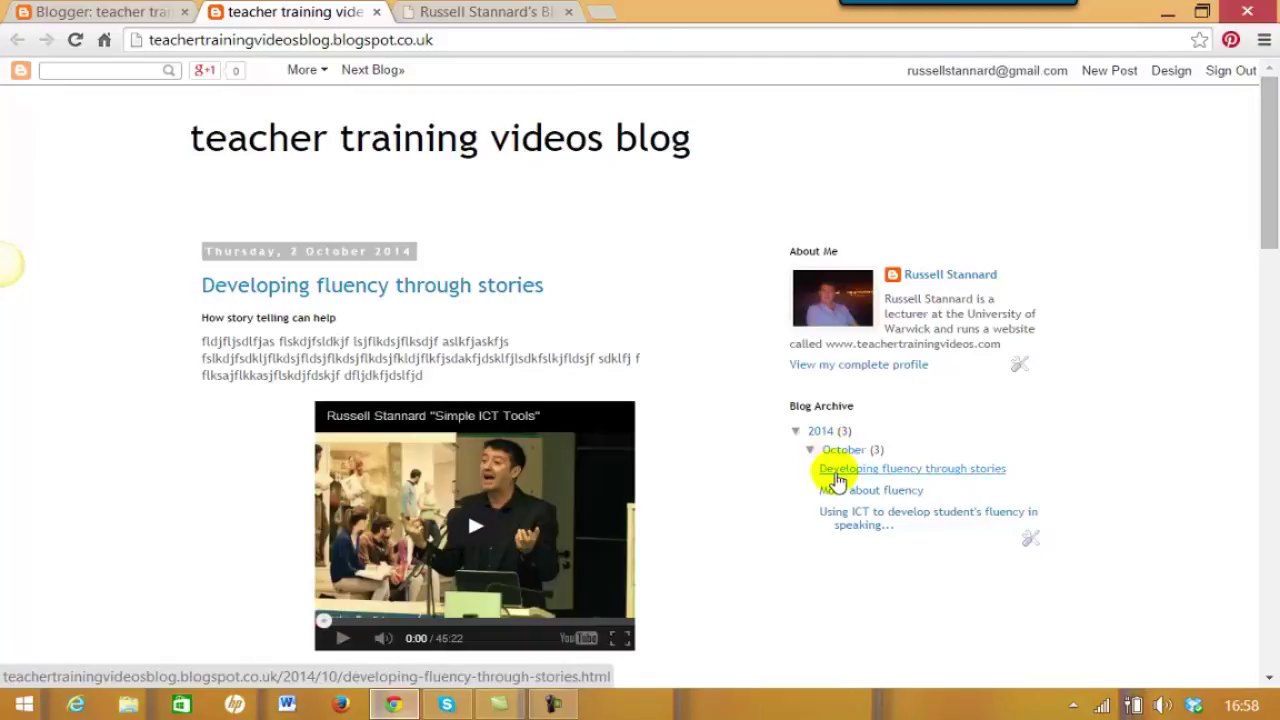
# Open the 'Using ICT to develop student's fluency' and 'More about fluency' posts from the Blog Archive.
pyautogui.click(850, 522)
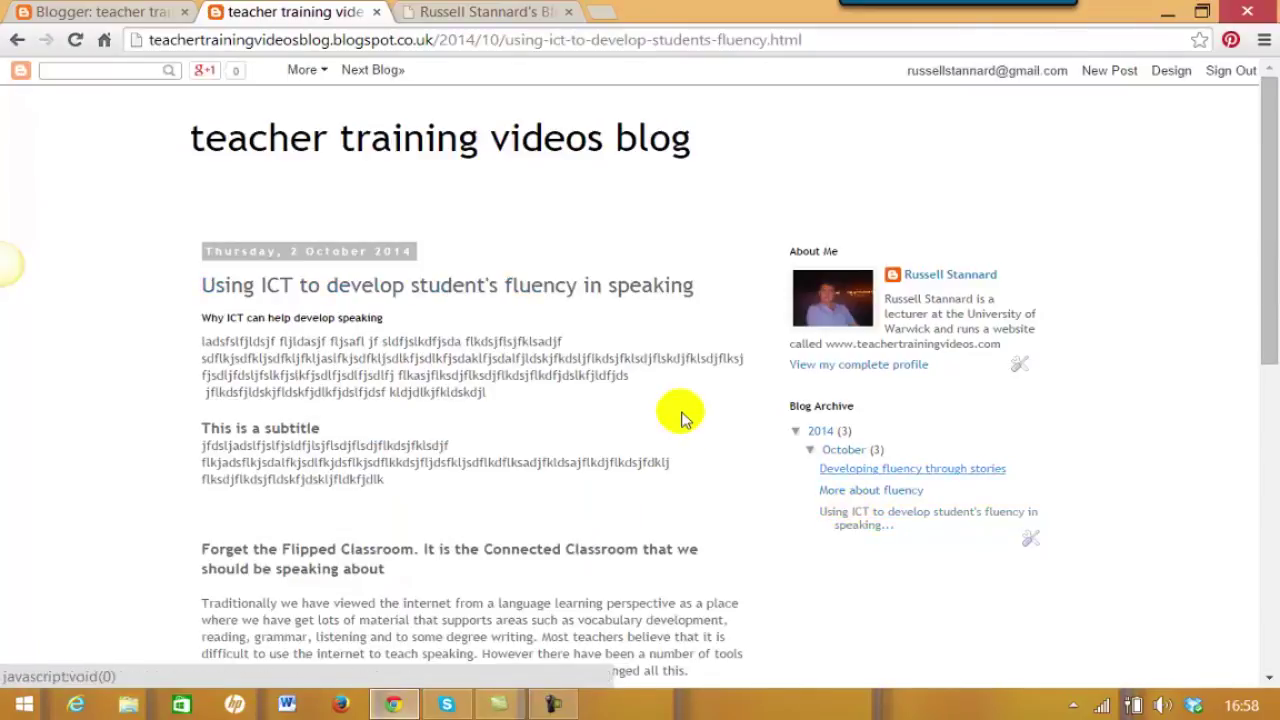
pyautogui.click(853, 492)
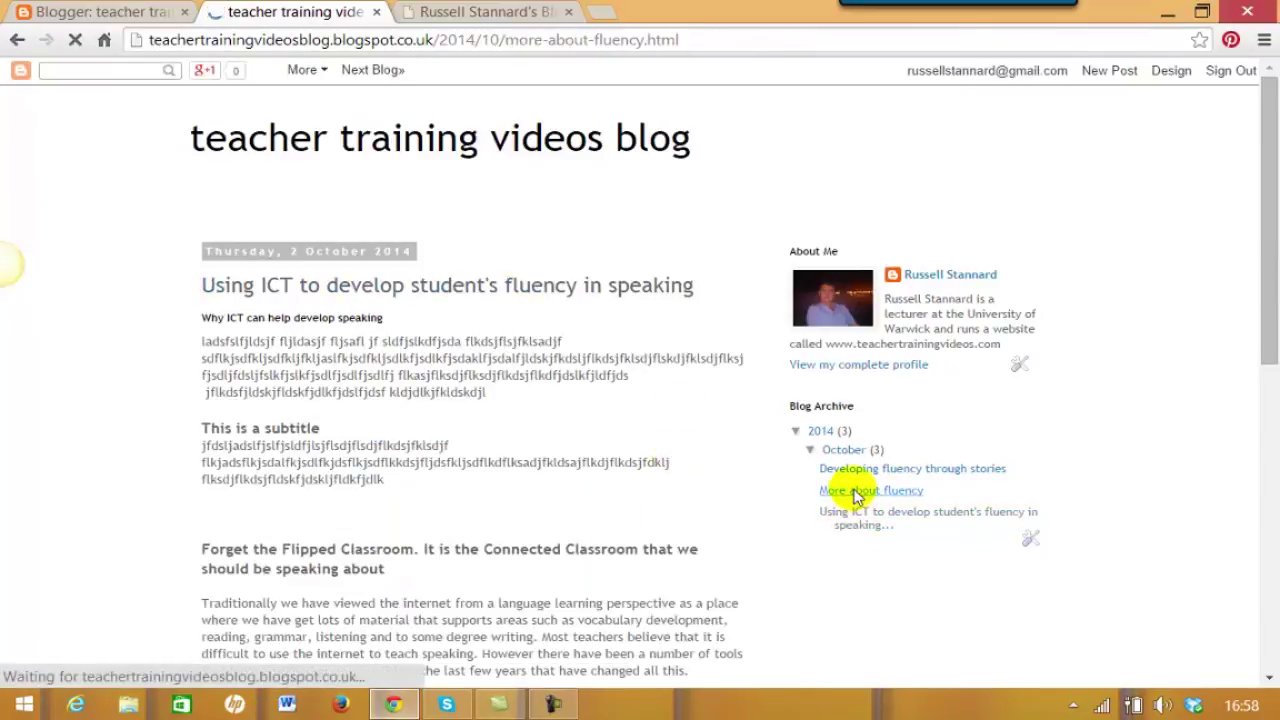
pyautogui.scroll(-1, 914, 260)
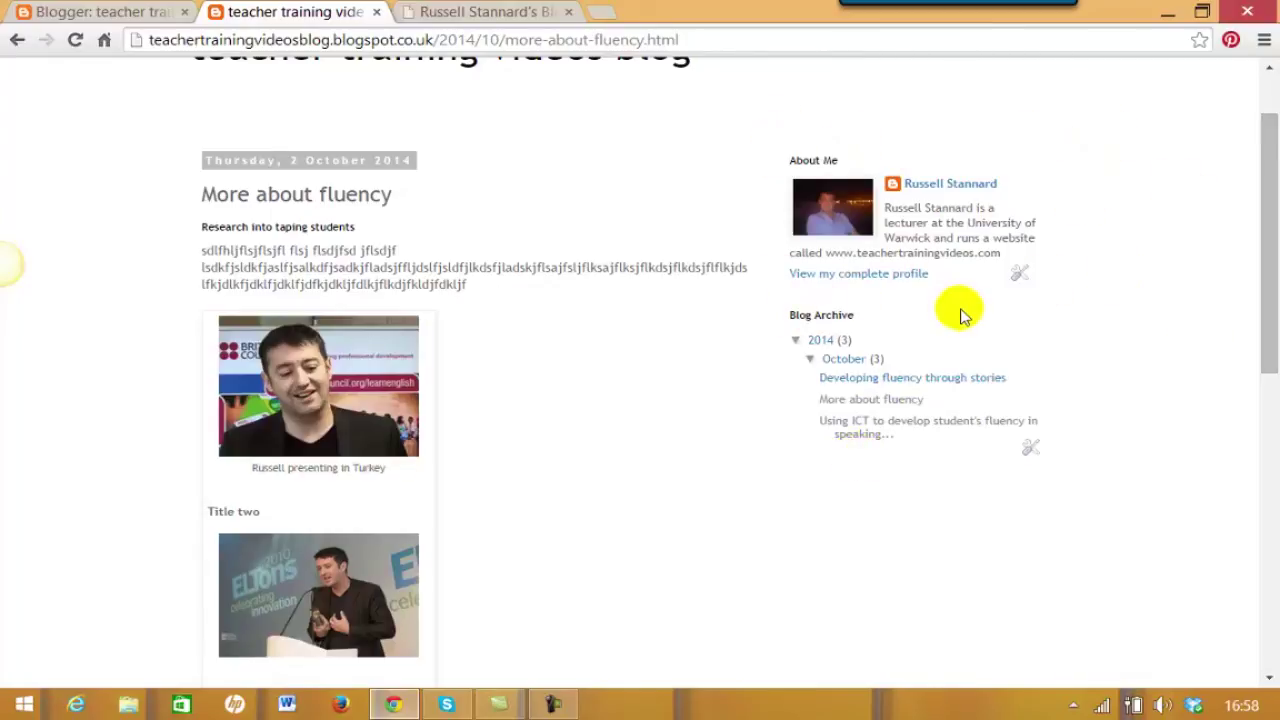
pyautogui.scroll(2, 1275, 190)
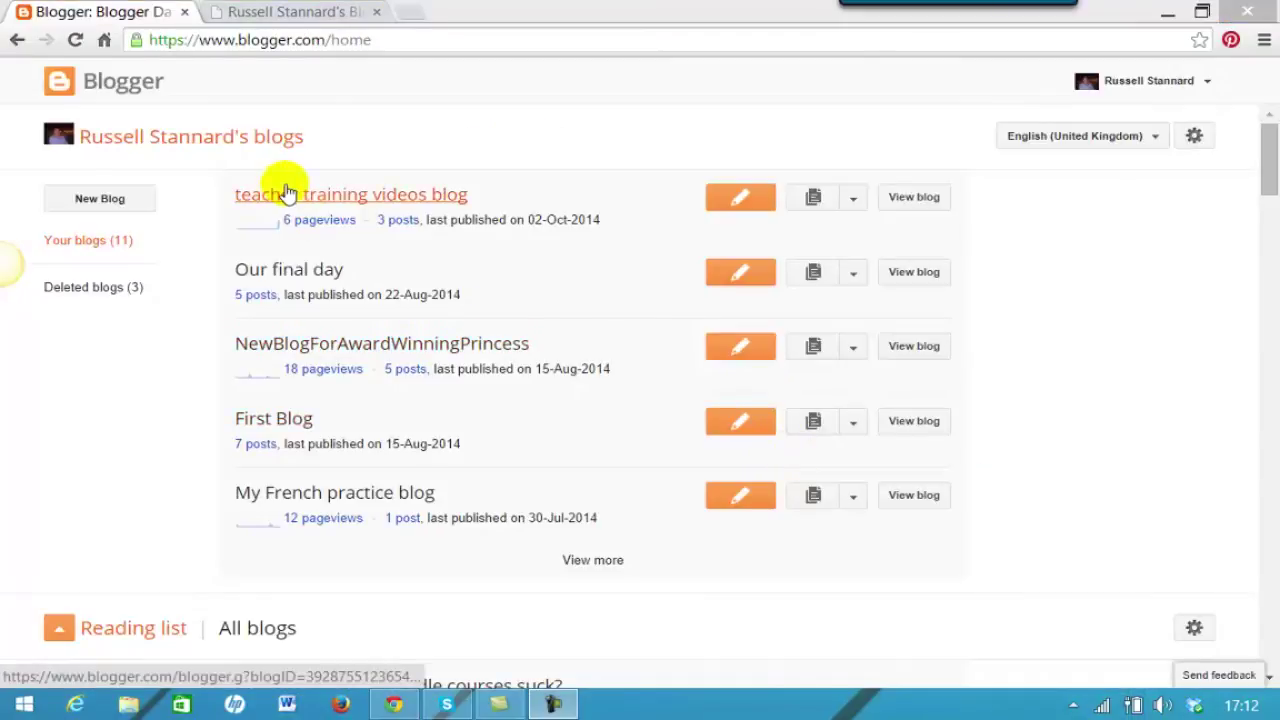
# Open the teacher training videos blog's Layout page and scroll down to its sidebar gadgets.
pyautogui.click(852, 205)
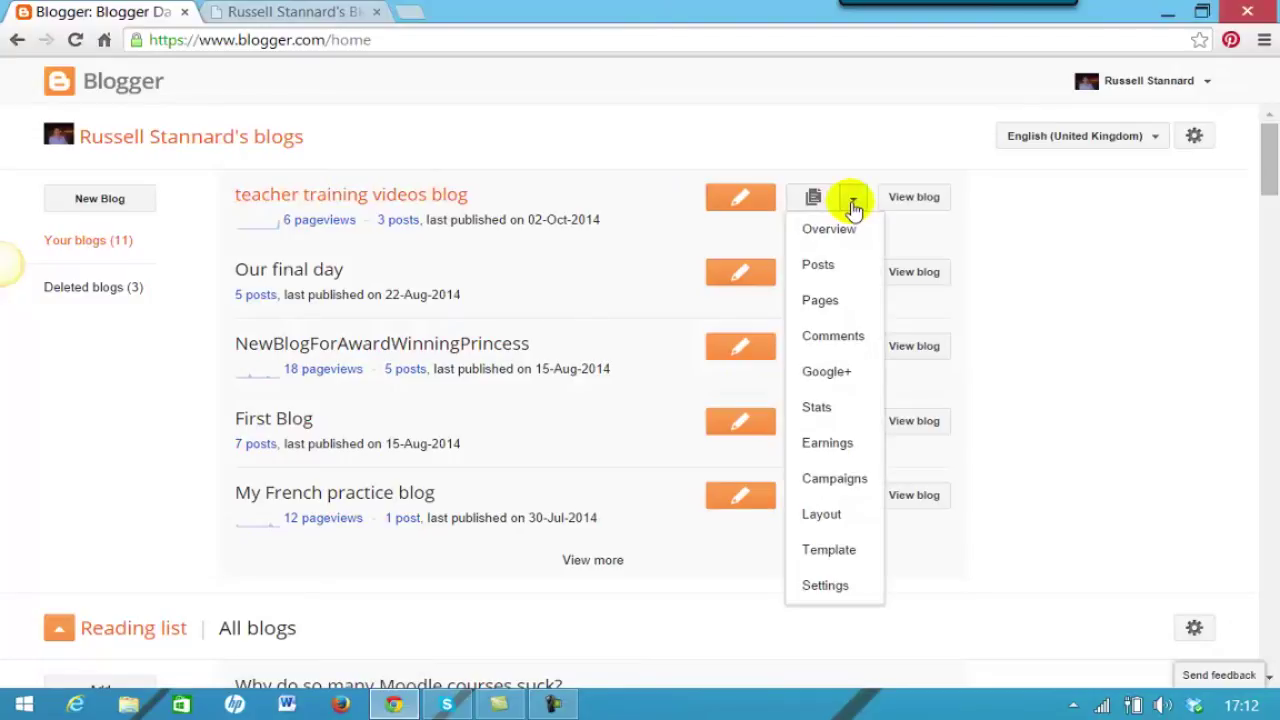
pyautogui.click(812, 515)
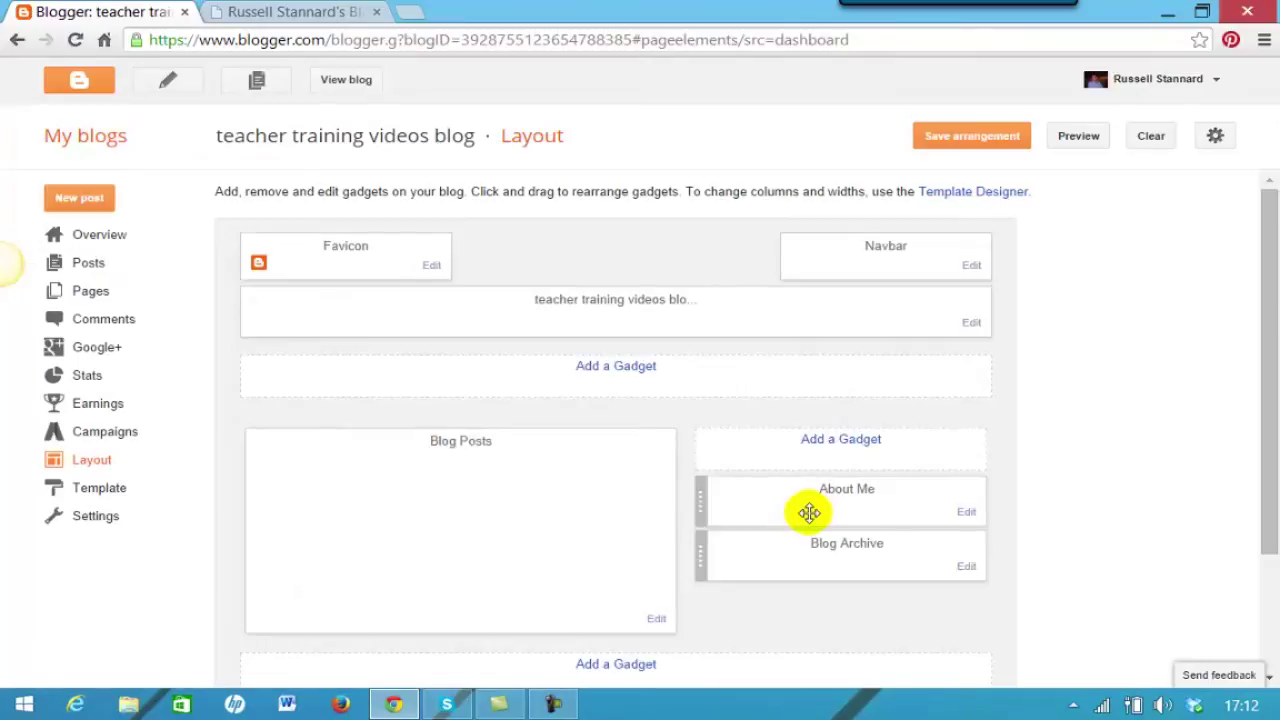
pyautogui.scroll(-1, 1270, 470)
pyautogui.scroll(-1, 1266, 478)
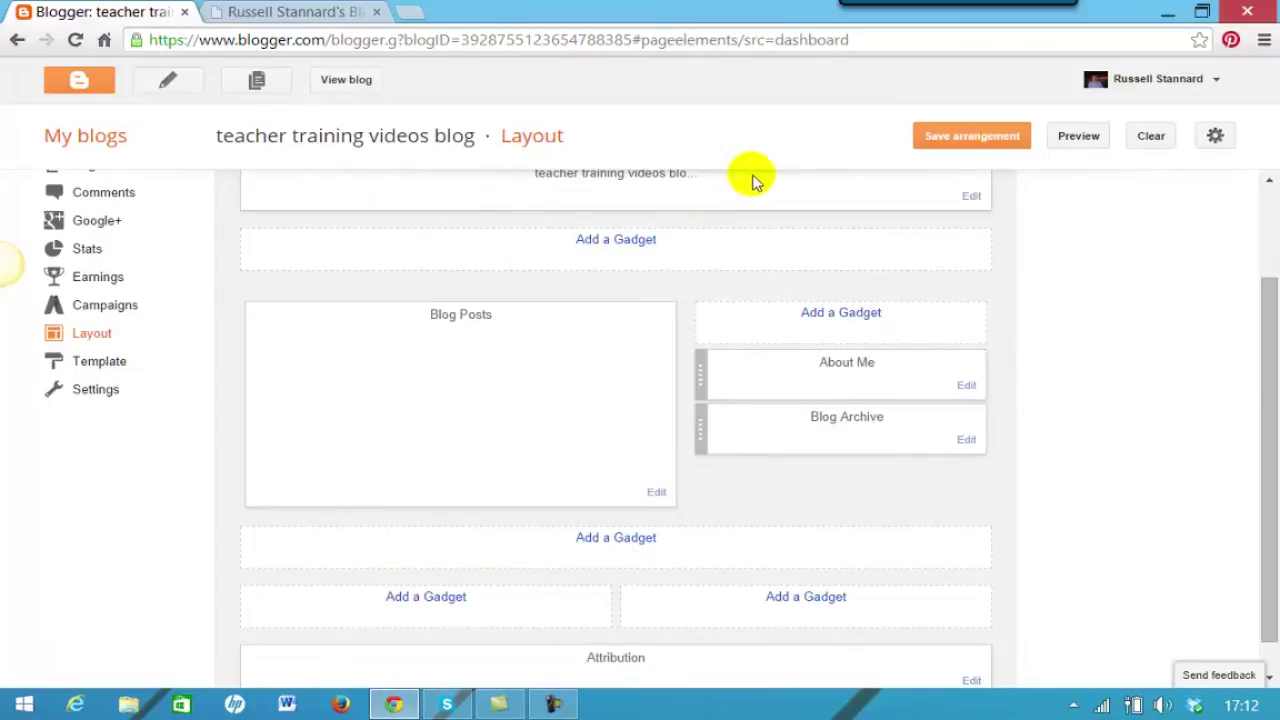
pyautogui.moveTo(1265, 308); pyautogui.dragTo(1263, 295)
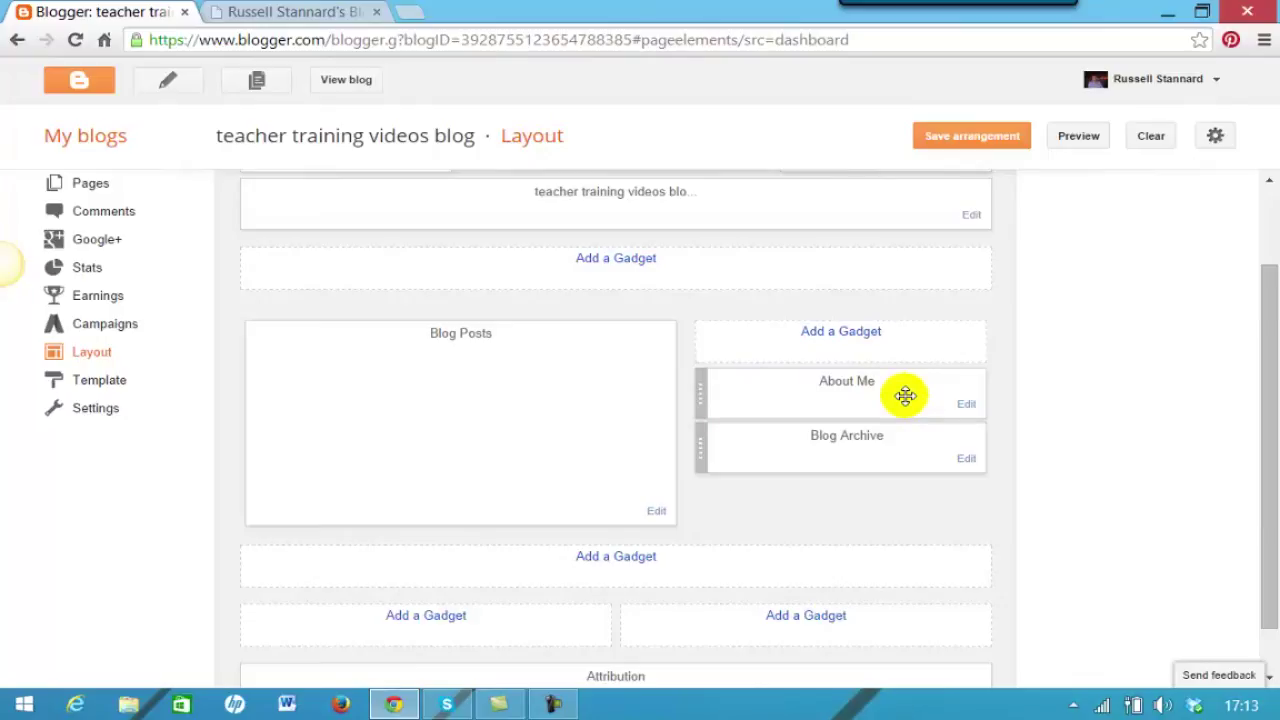
# Delete the About Me gadget from the sidebar and confirm the removal.
pyautogui.click(966, 406)
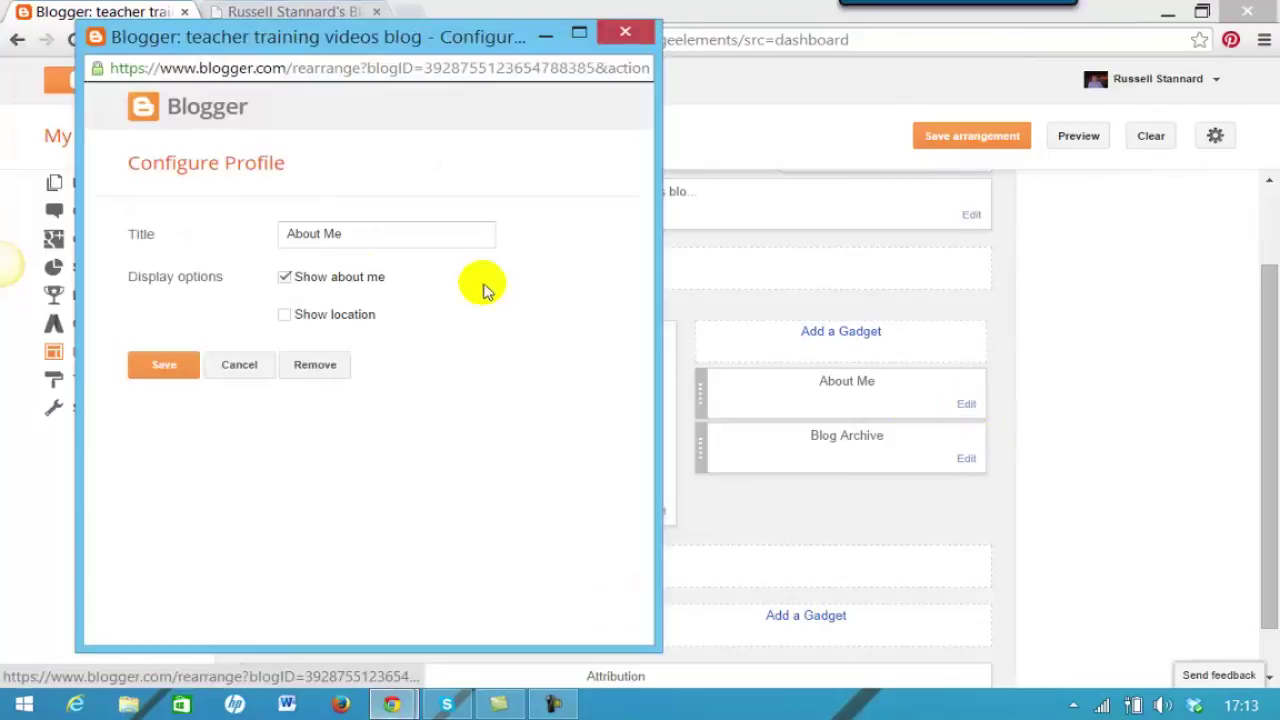
pyautogui.click(310, 369)
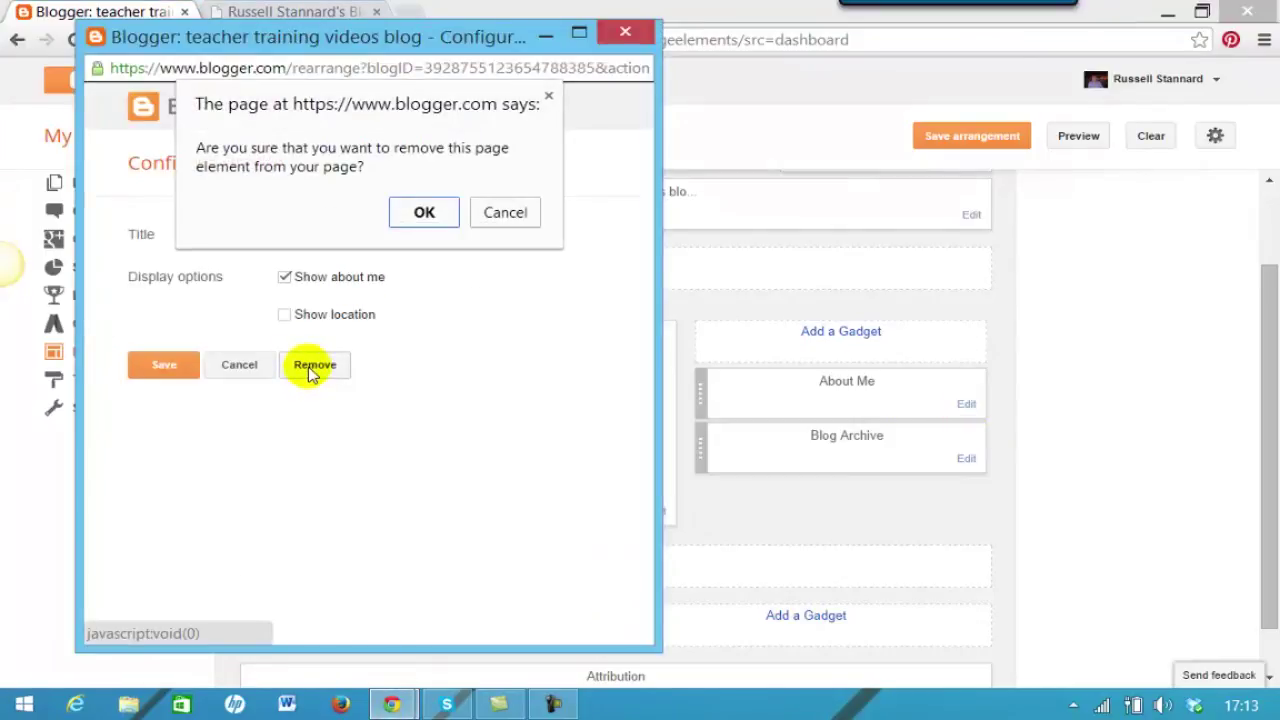
pyautogui.click(424, 212)
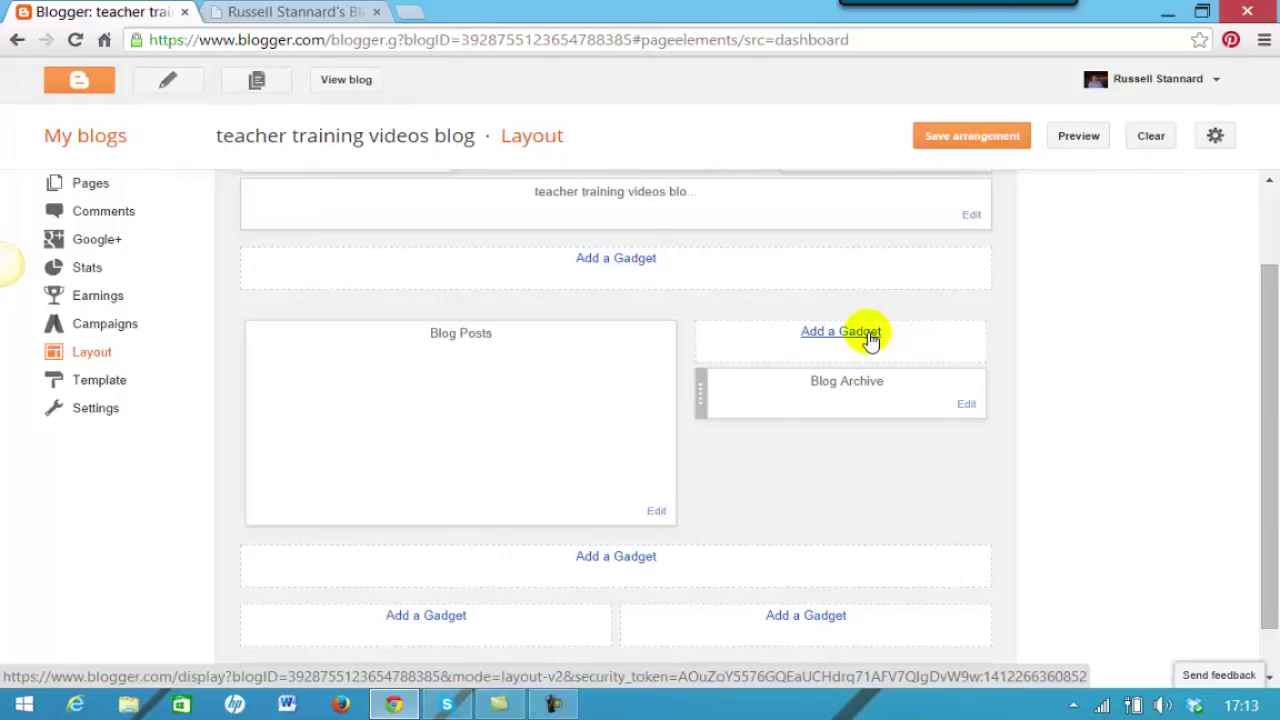
# Add a Labels gadget with 'Show number of posts per label' ticked, then save the arrangement.
pyautogui.click(866, 338)
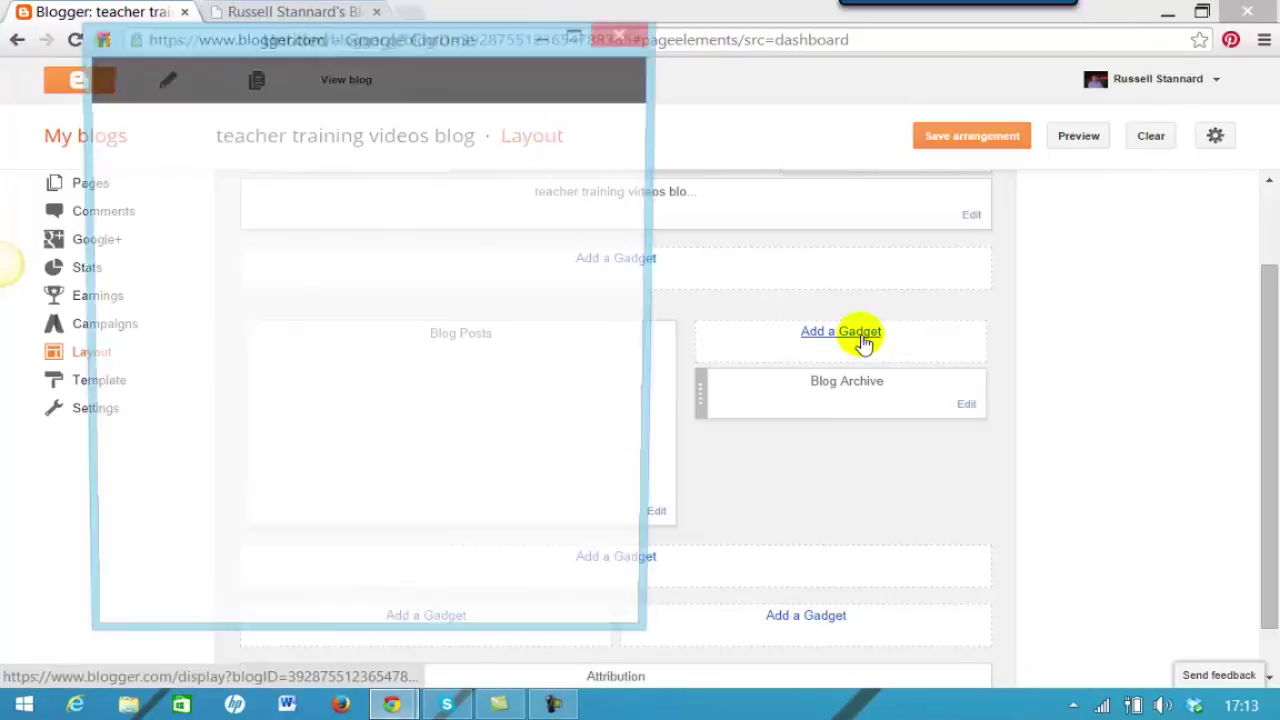
pyautogui.moveTo(648, 170); pyautogui.dragTo(548, 355)
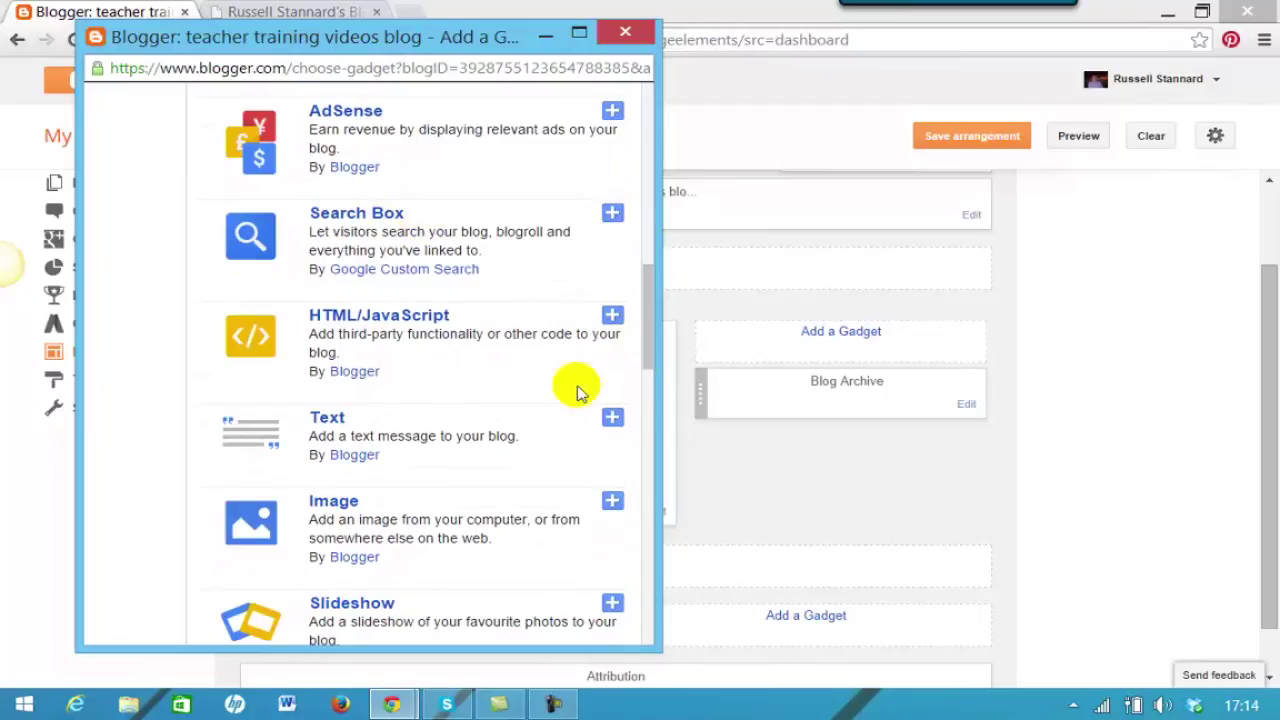
pyautogui.moveTo(646, 357); pyautogui.dragTo(649, 506)
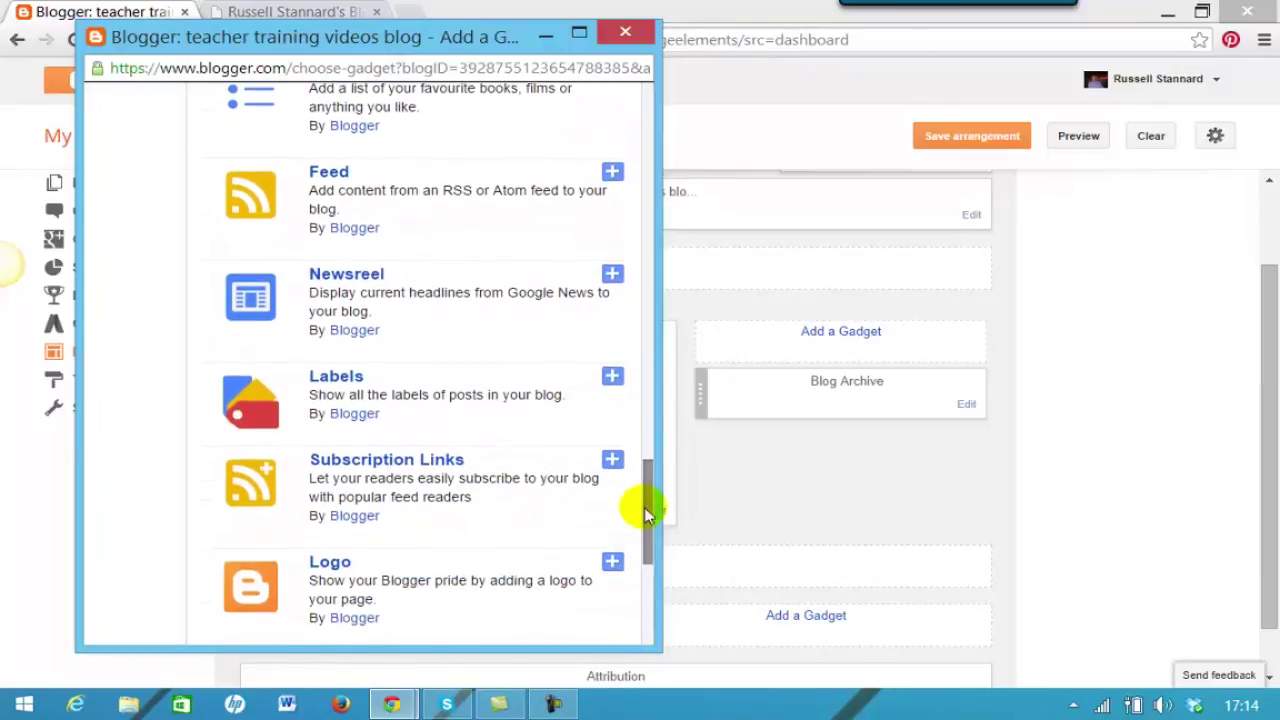
pyautogui.click(326, 380)
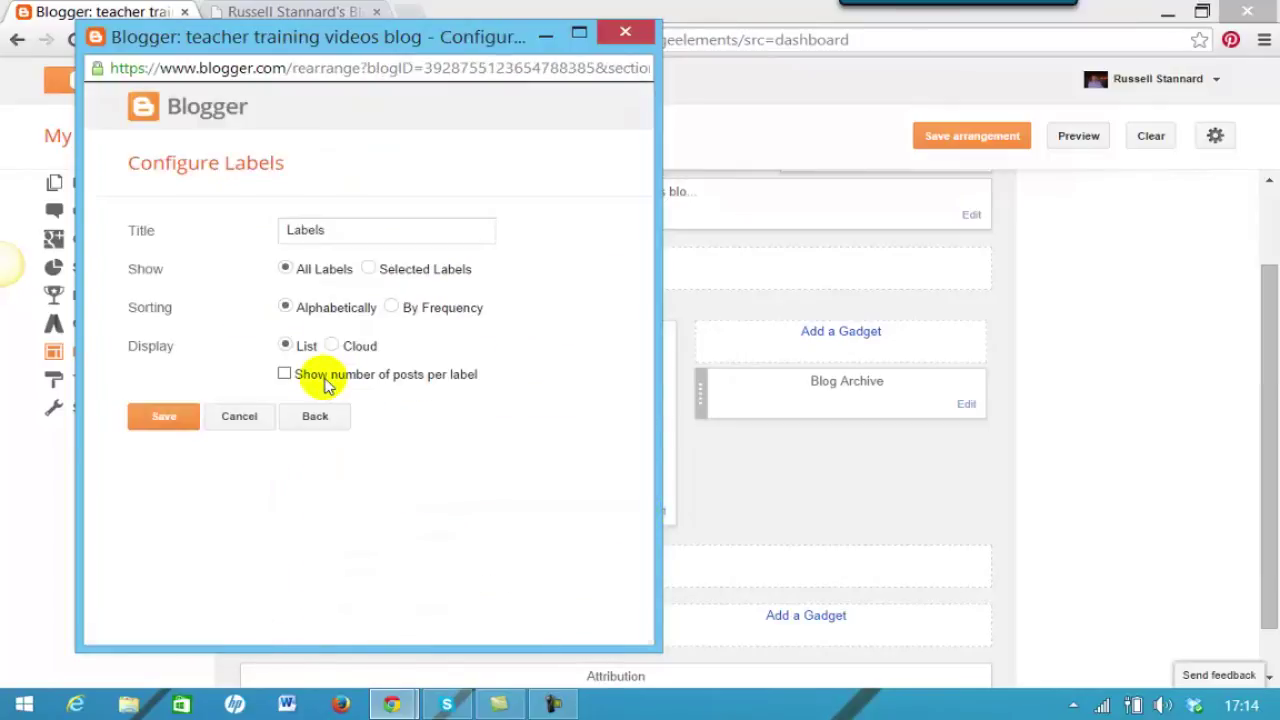
pyautogui.click(335, 232)
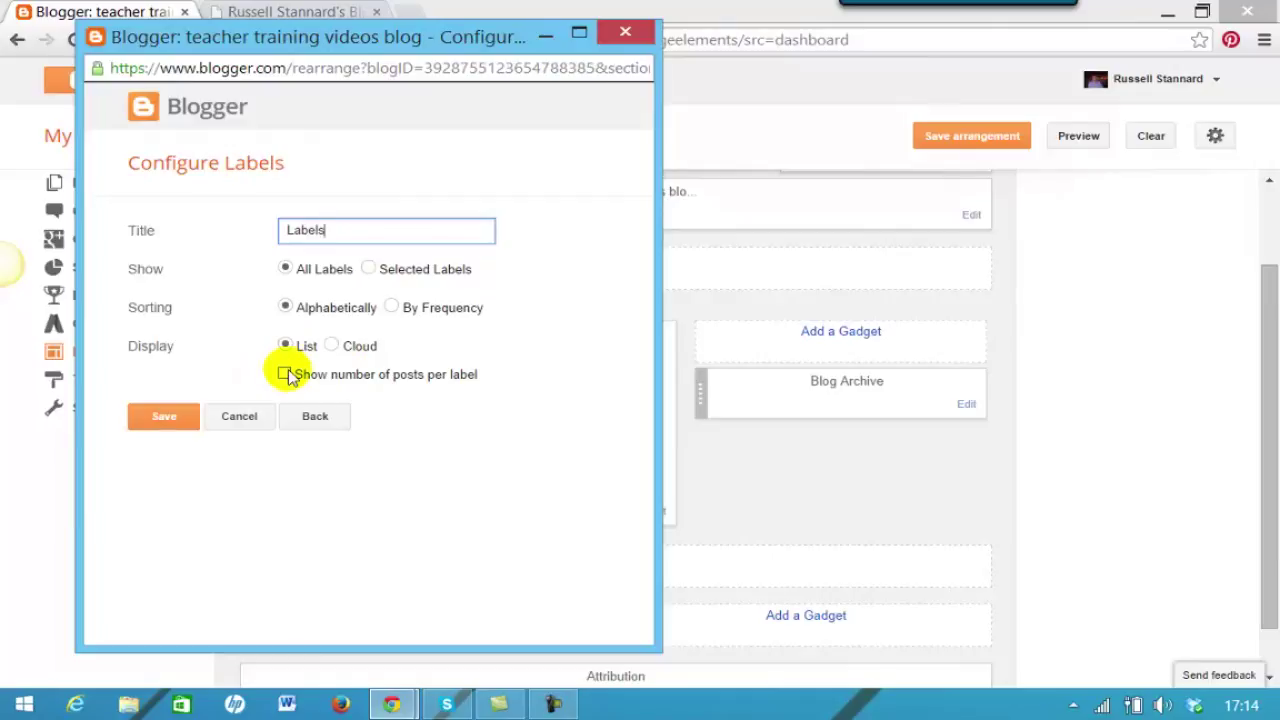
pyautogui.click(285, 374)
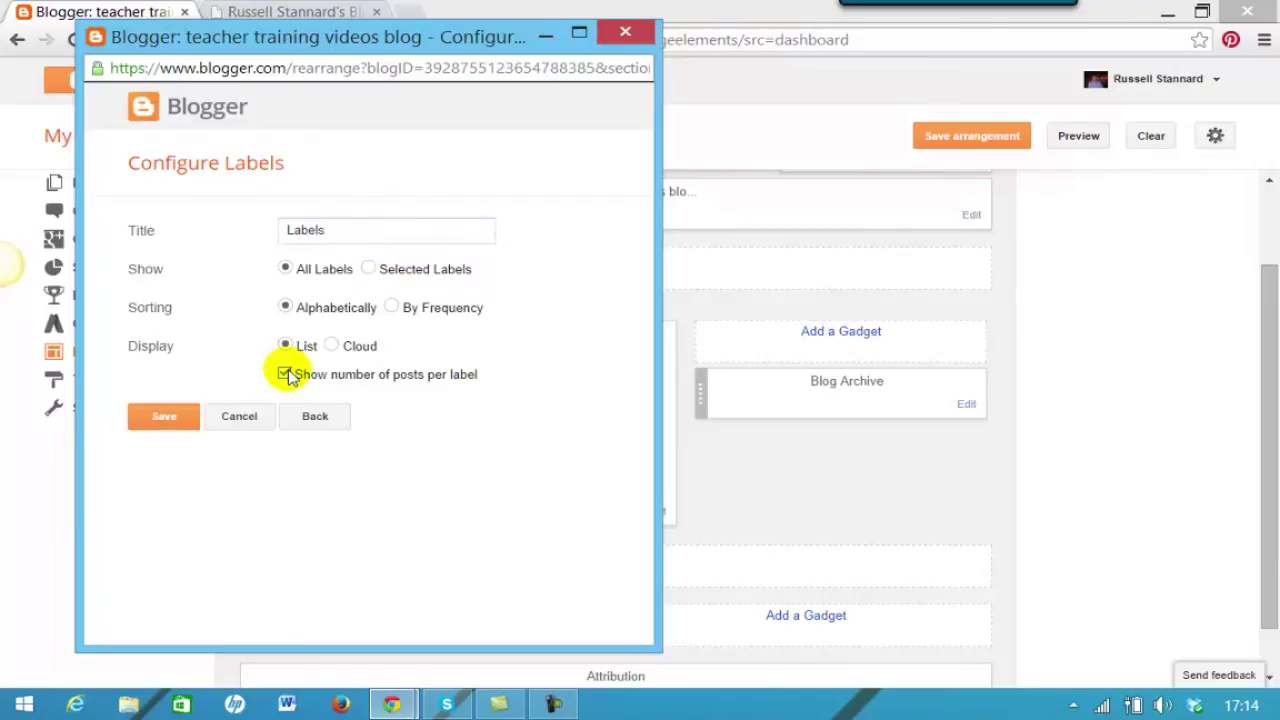
pyautogui.click(160, 418)
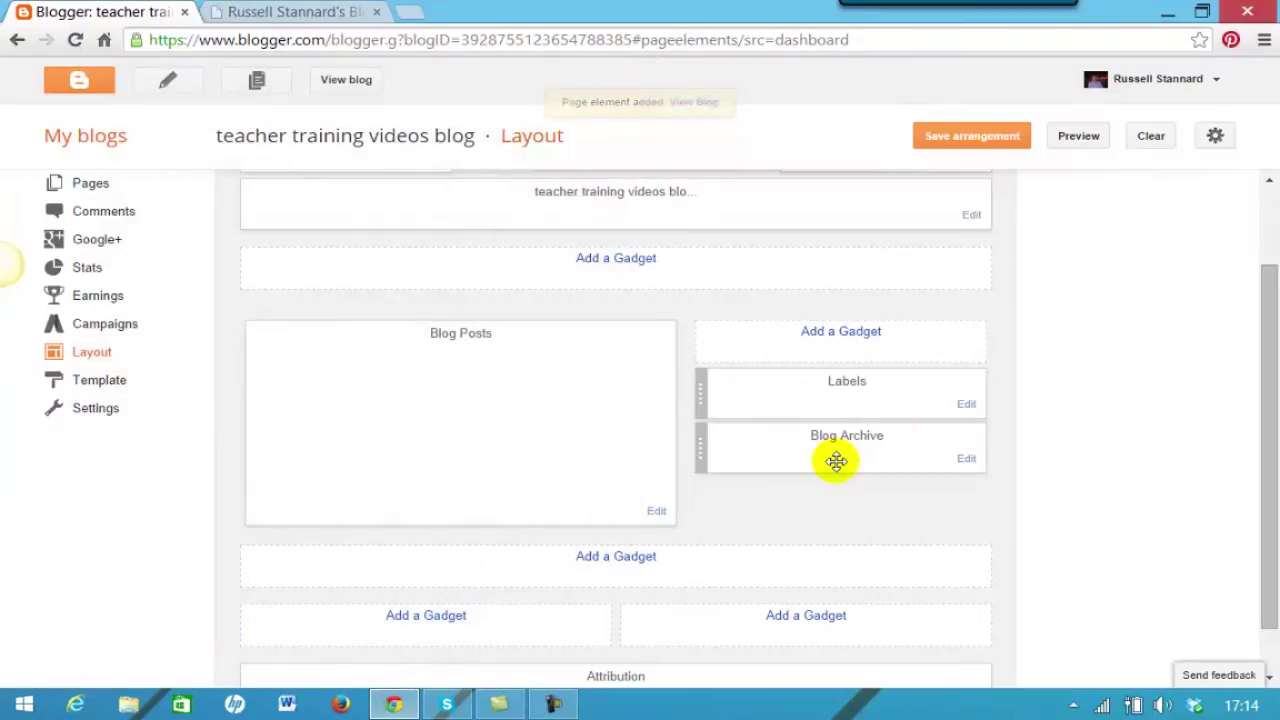
pyautogui.click(970, 137)
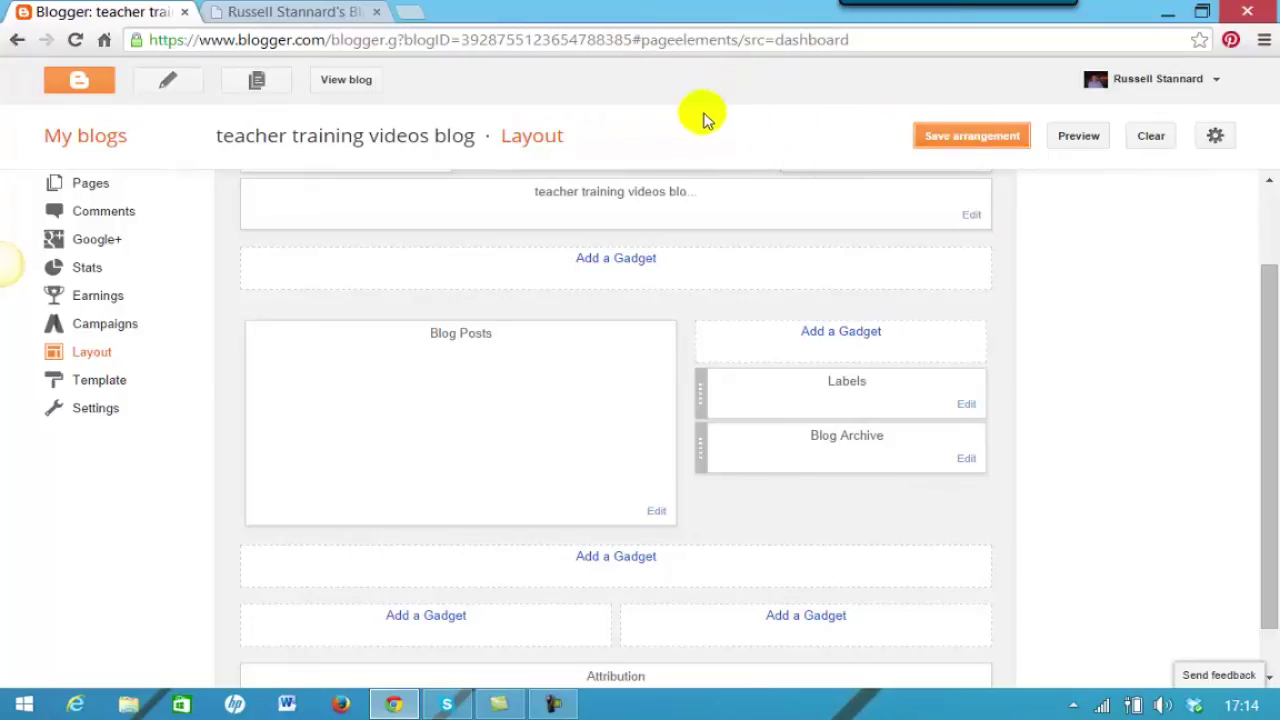
# On the live blog, browse the Fluency, Vocaroo and ICT tools label pages.
pyautogui.click(346, 80)
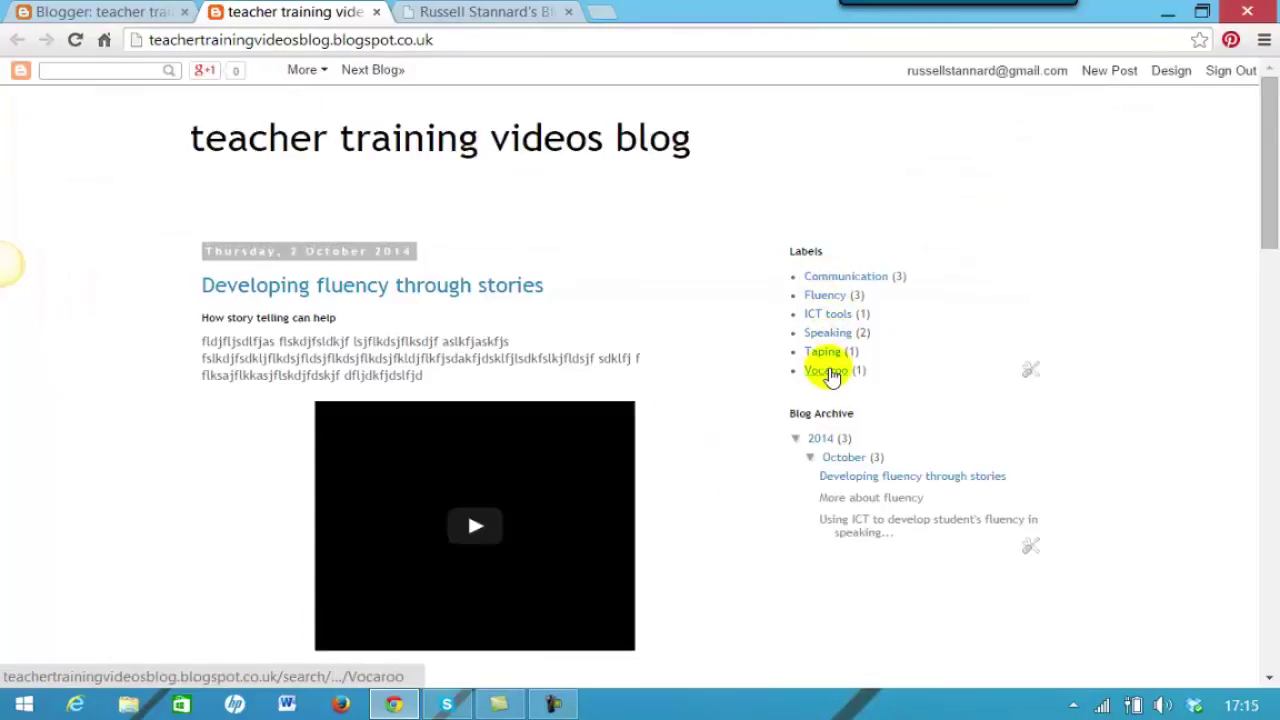
pyautogui.click(825, 300)
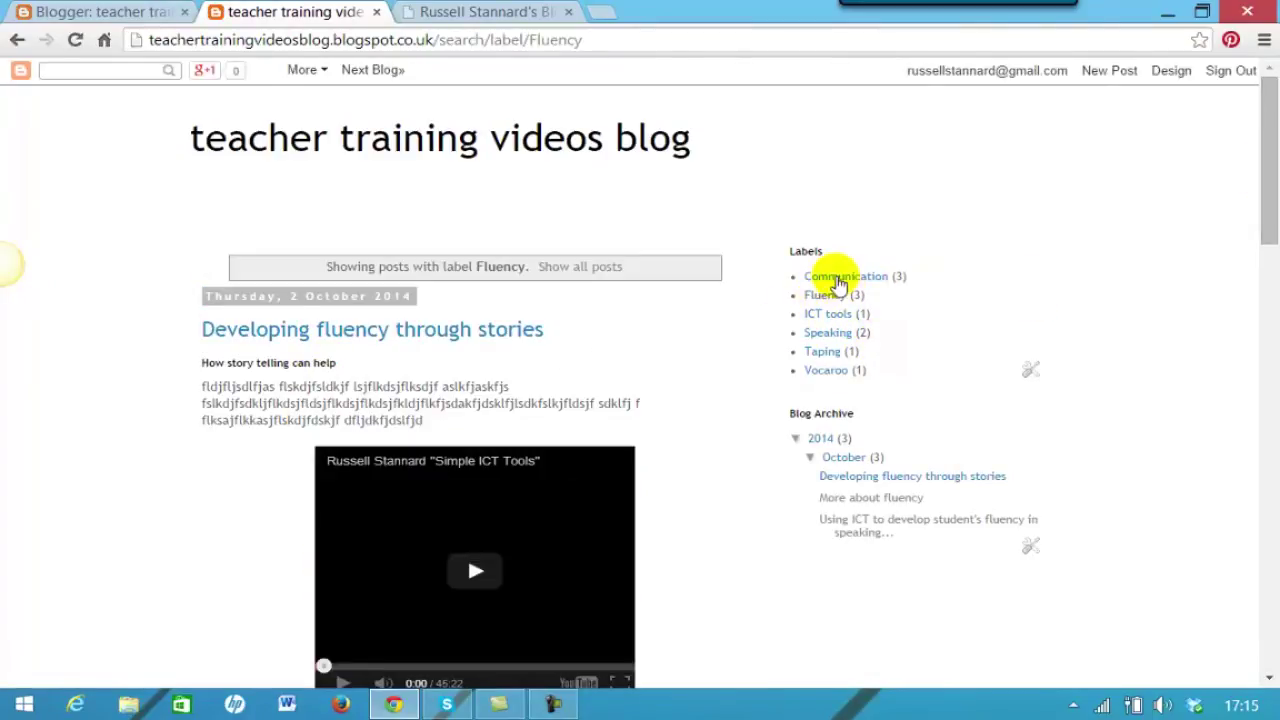
pyautogui.click(832, 372)
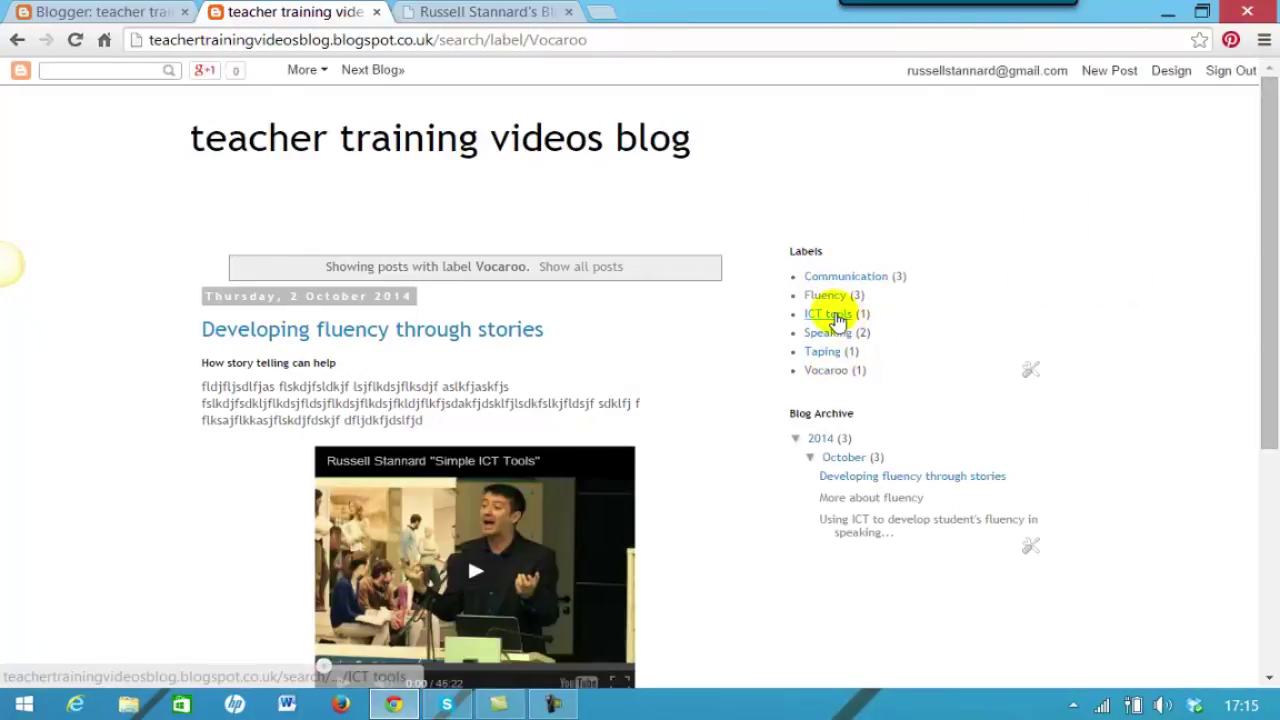
pyautogui.click(836, 316)
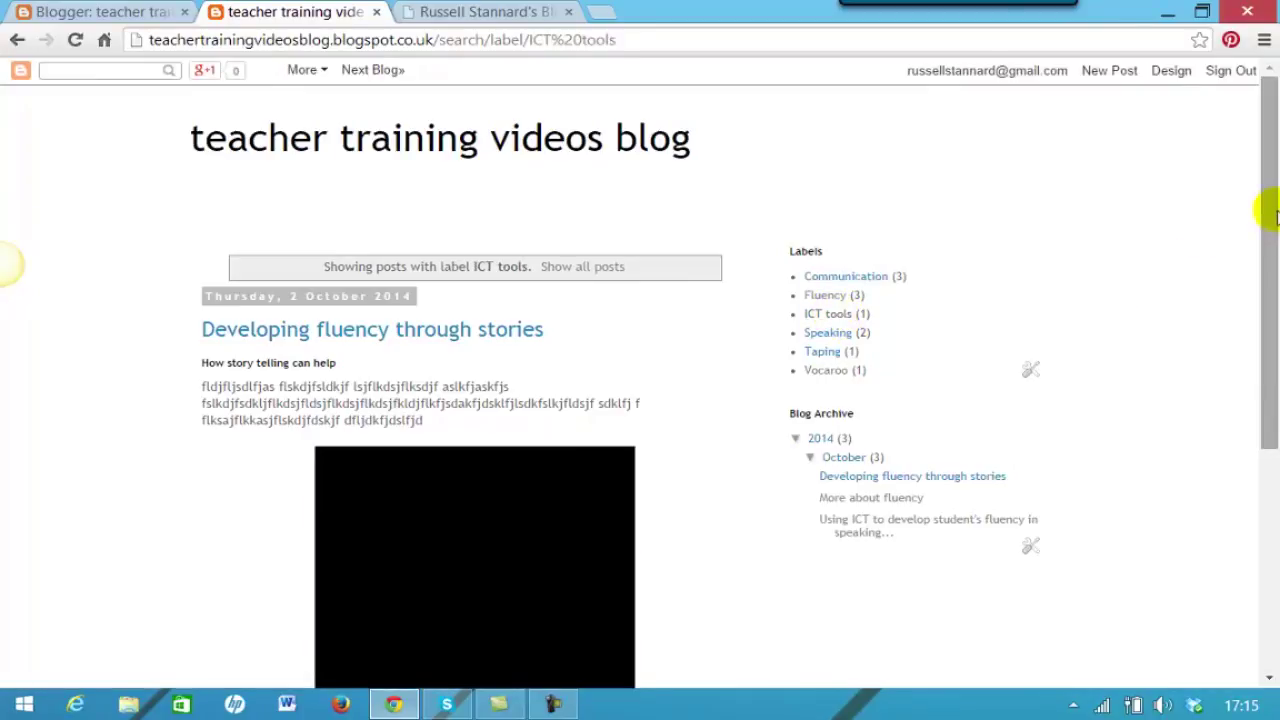
pyautogui.moveTo(1270, 222); pyautogui.dragTo(1271, 272)
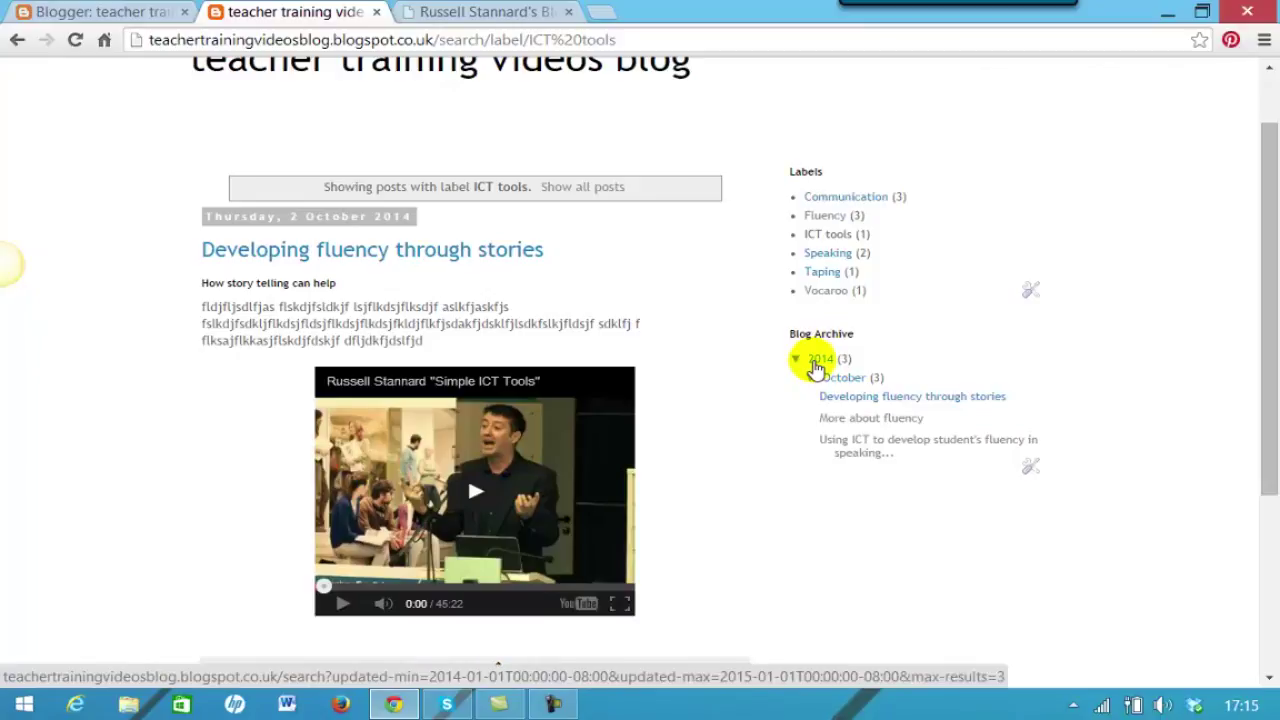
pyautogui.scroll(1, 1022, 608)
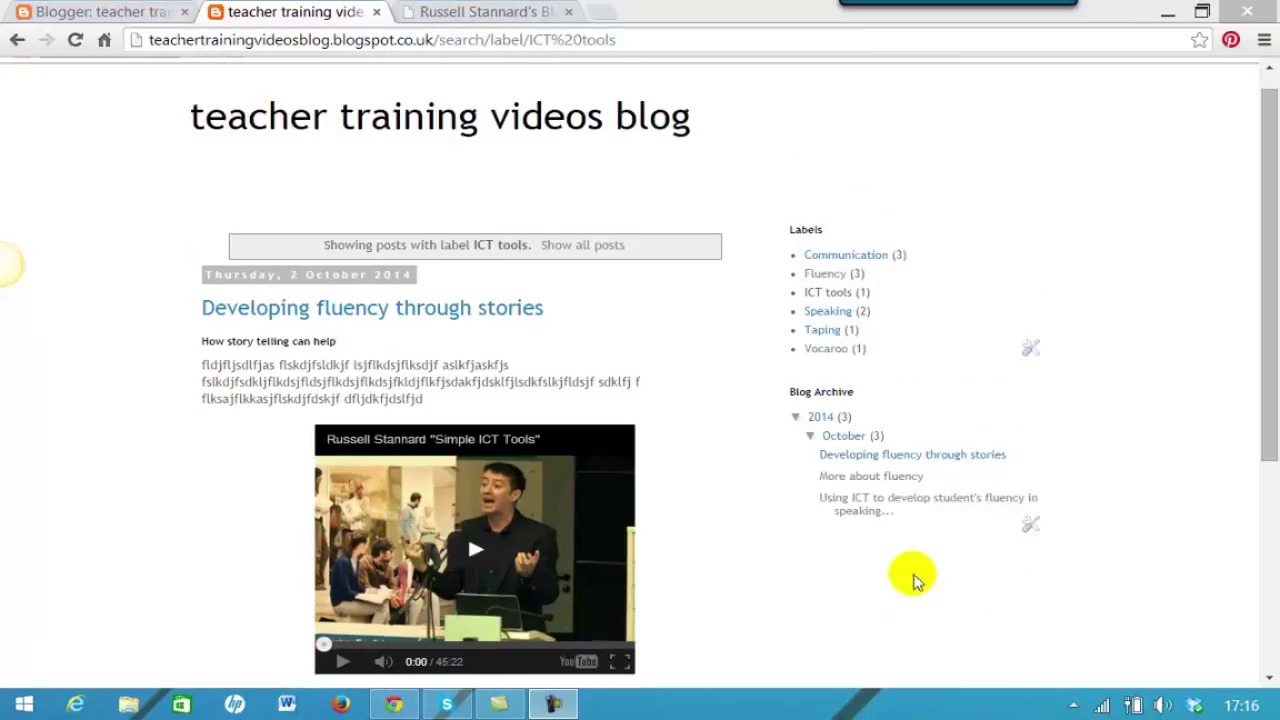
# In the Layout editor, add a plain-number Total Pageviews gadget and drag it below Blog Archive.
pyautogui.click(116, 22)
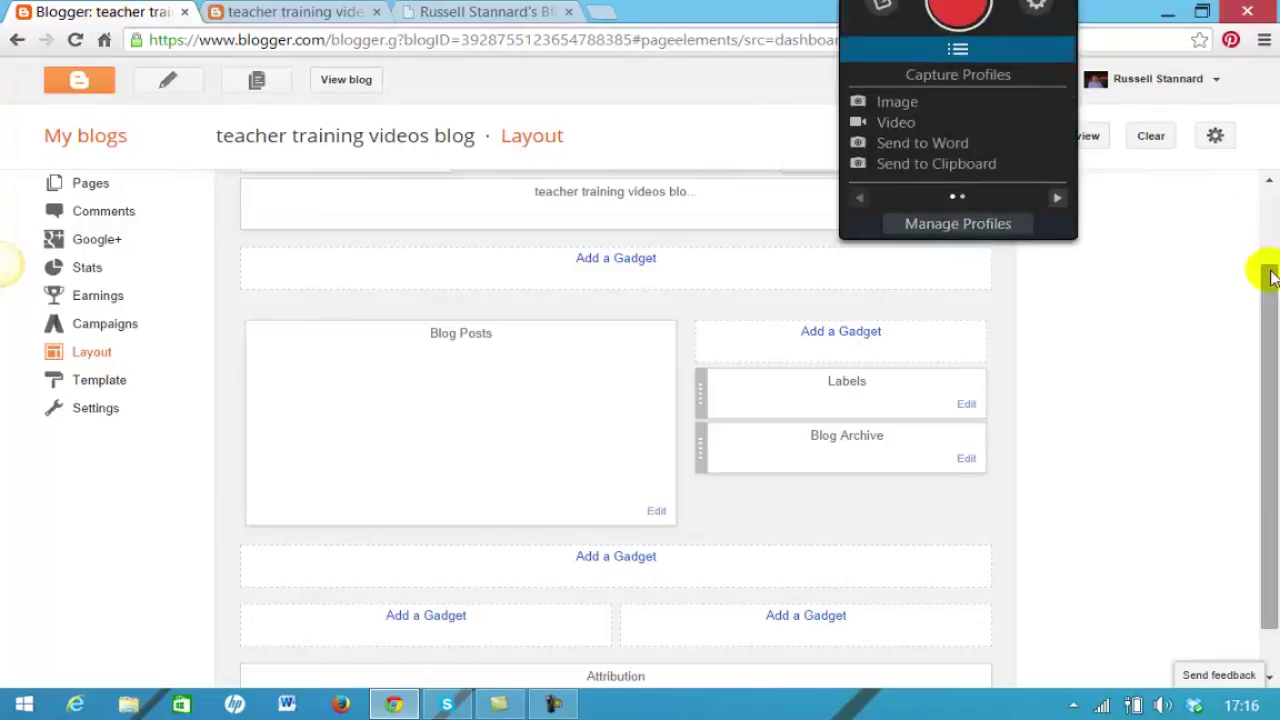
pyautogui.moveTo(1267, 268); pyautogui.dragTo(1270, 316)
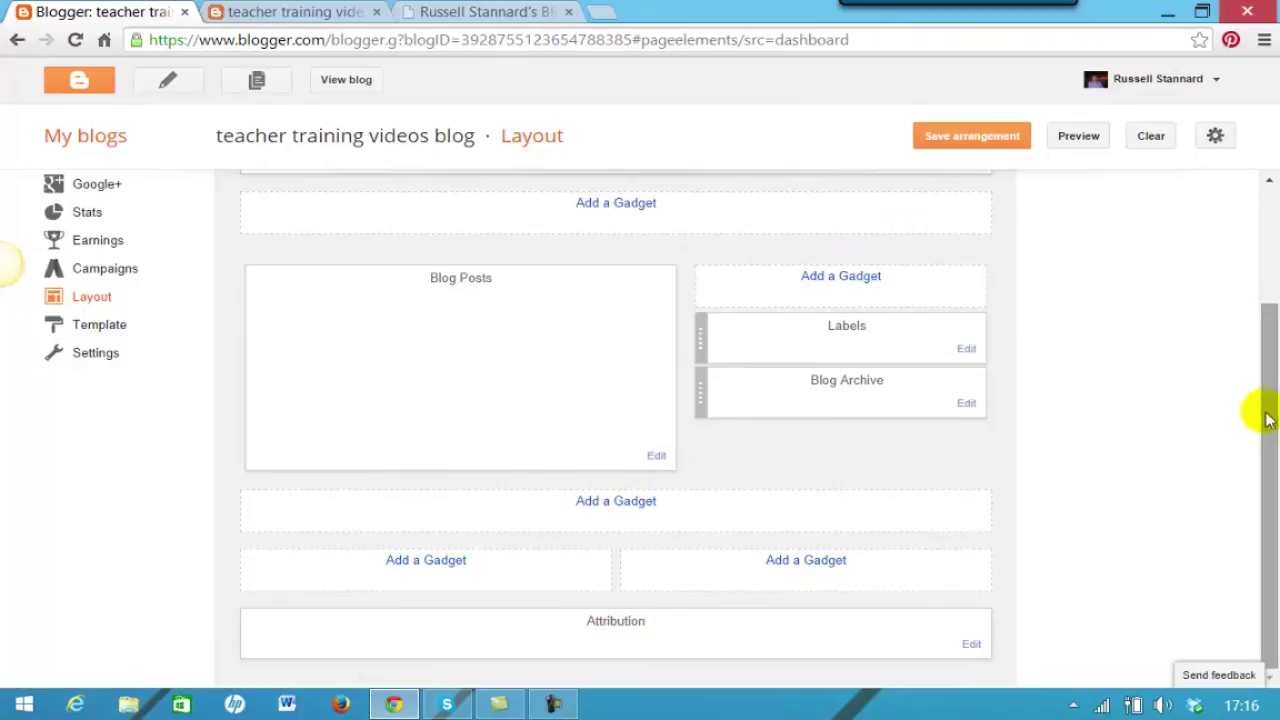
pyautogui.moveTo(1262, 346); pyautogui.dragTo(1262, 300)
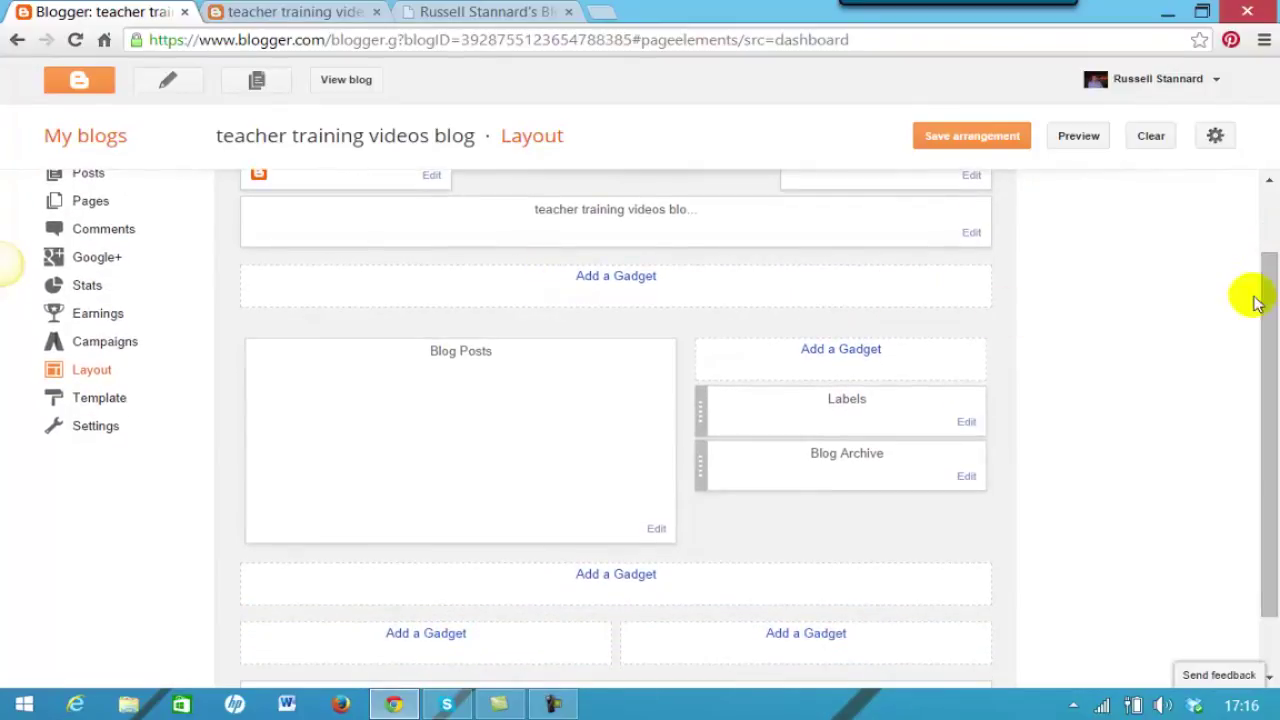
pyautogui.moveTo(1251, 286); pyautogui.dragTo(1262, 322)
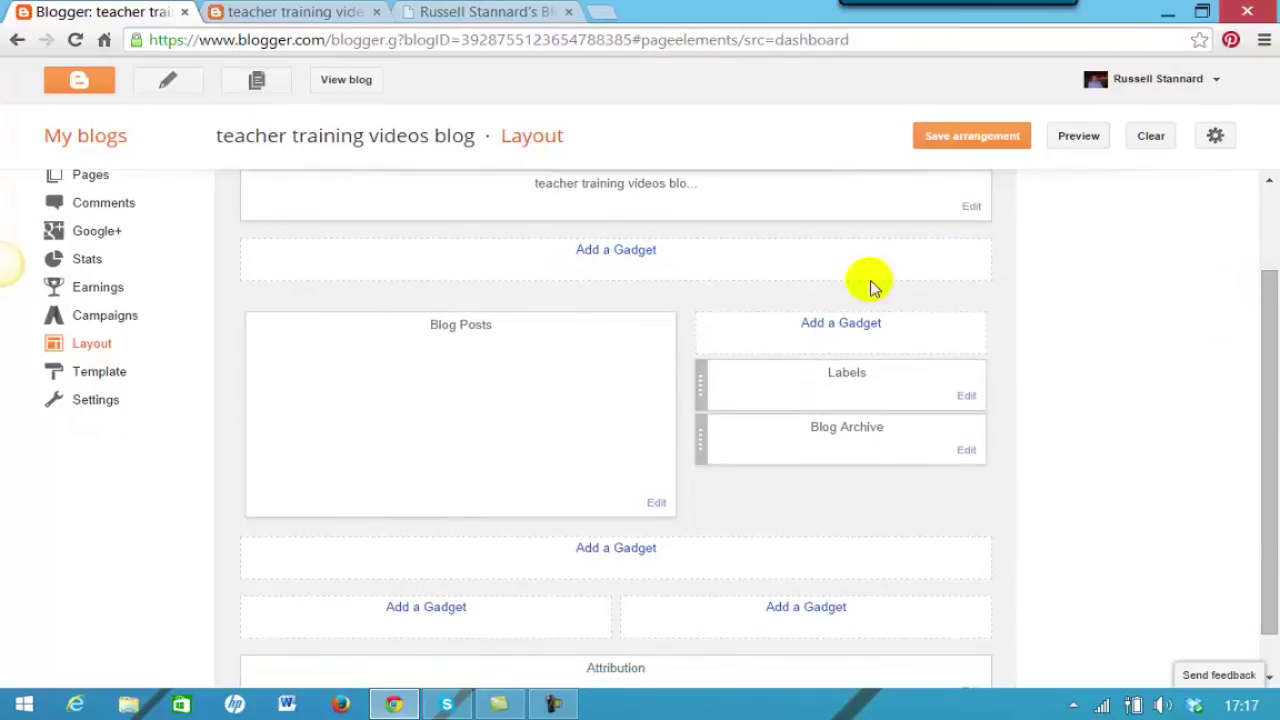
pyautogui.click(830, 321)
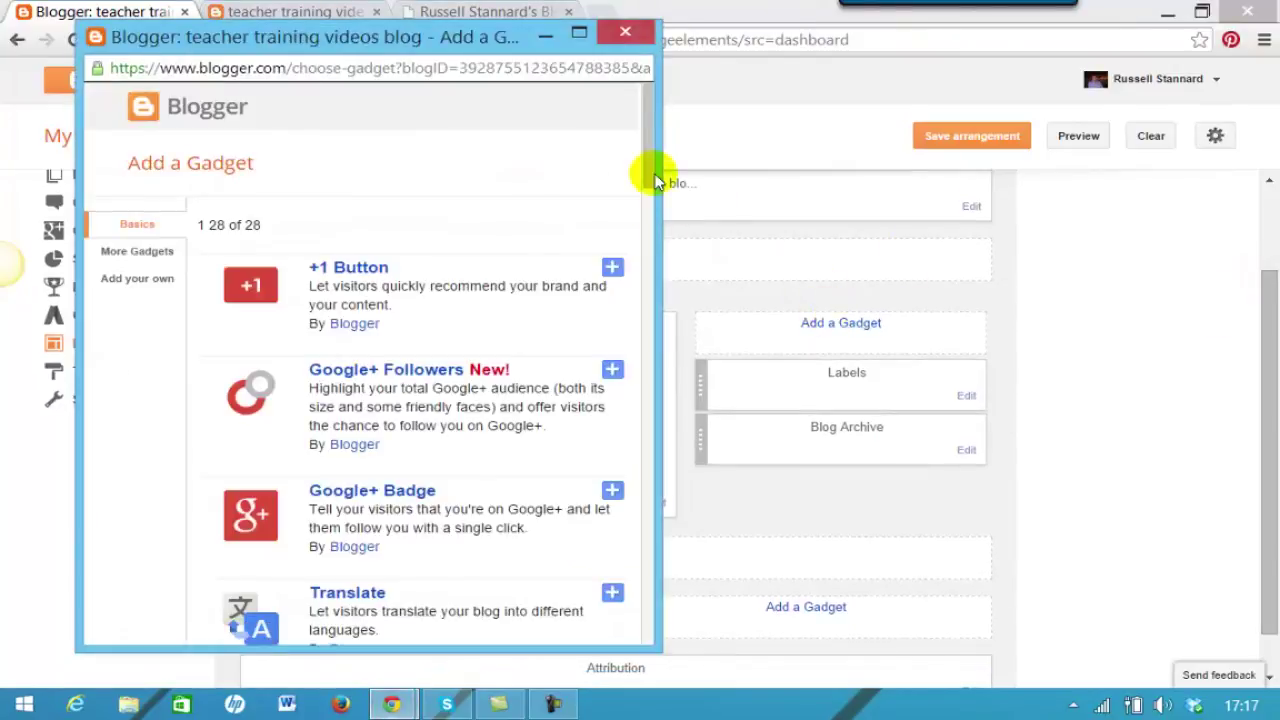
pyautogui.moveTo(651, 163); pyautogui.dragTo(617, 275)
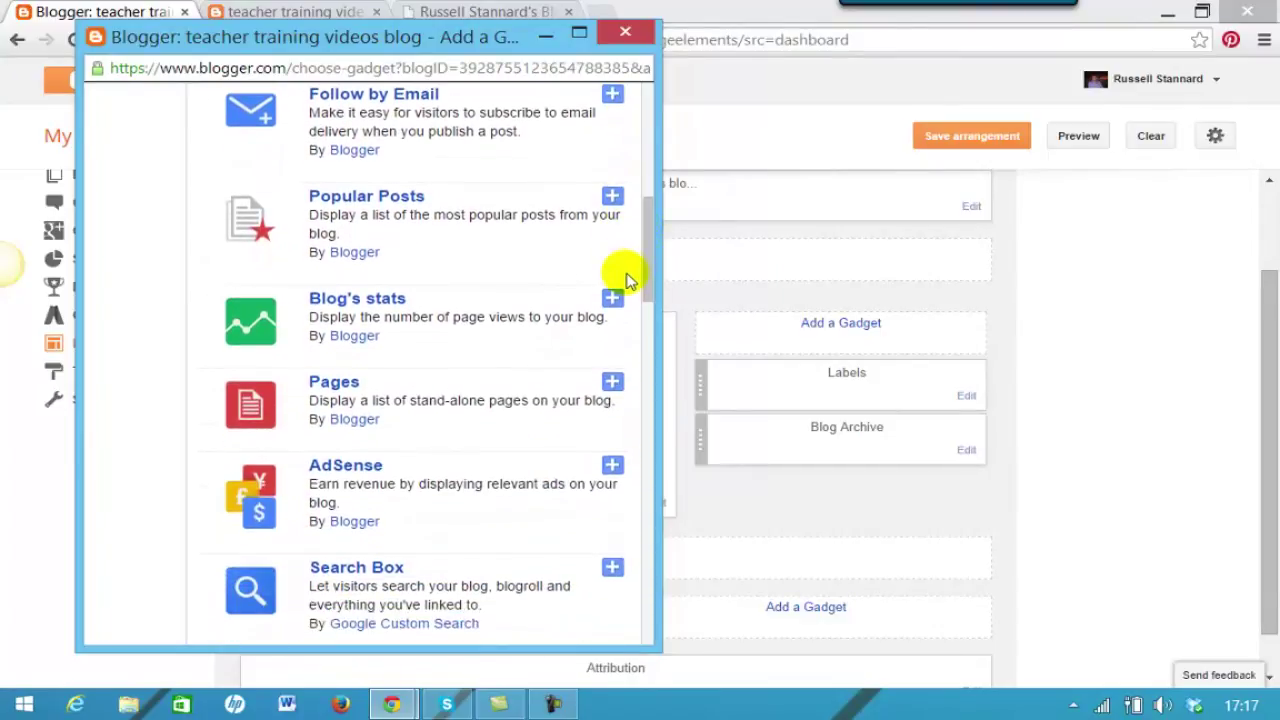
pyautogui.click(322, 298)
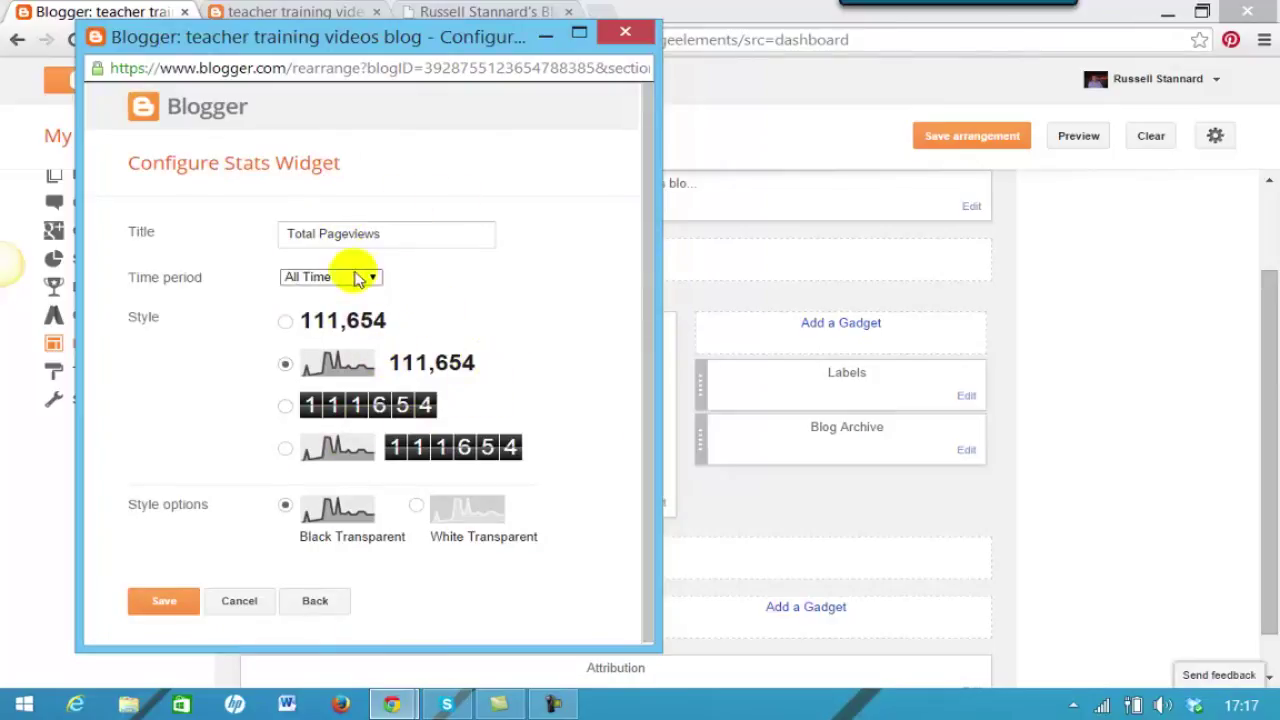
pyautogui.click(286, 323)
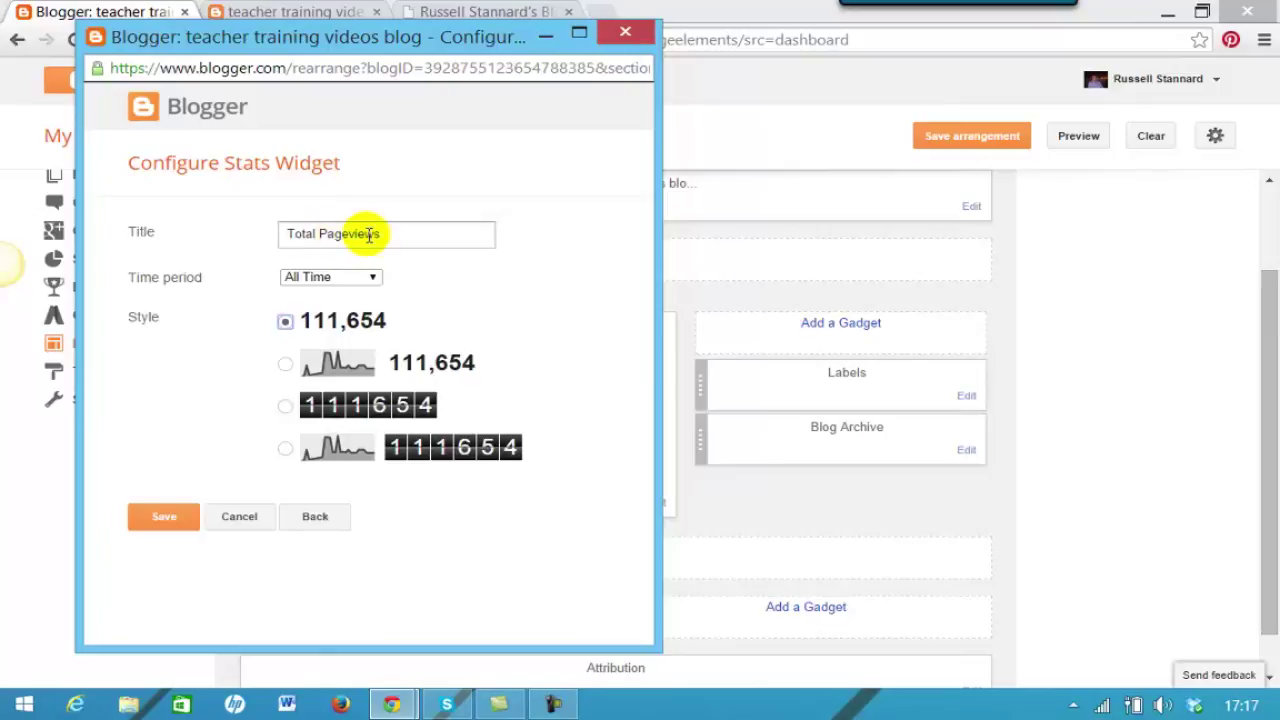
pyautogui.click(166, 521)
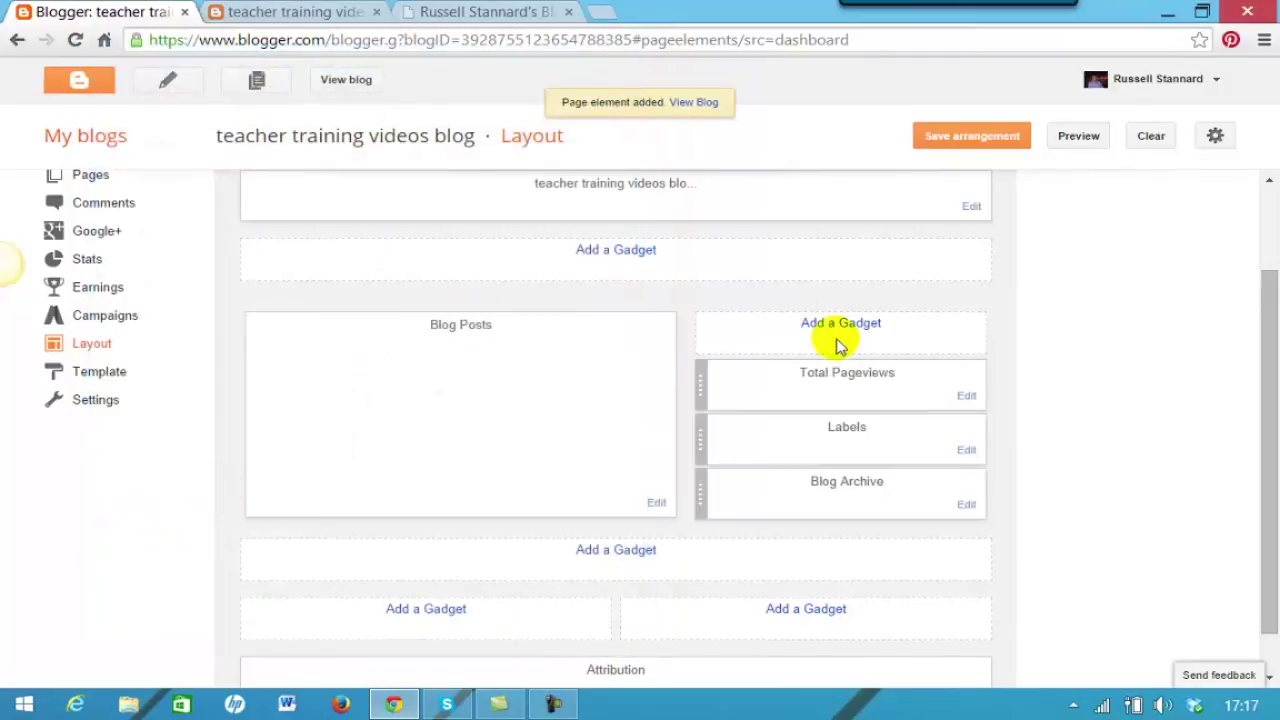
pyautogui.moveTo(869, 403); pyautogui.dragTo(878, 515)
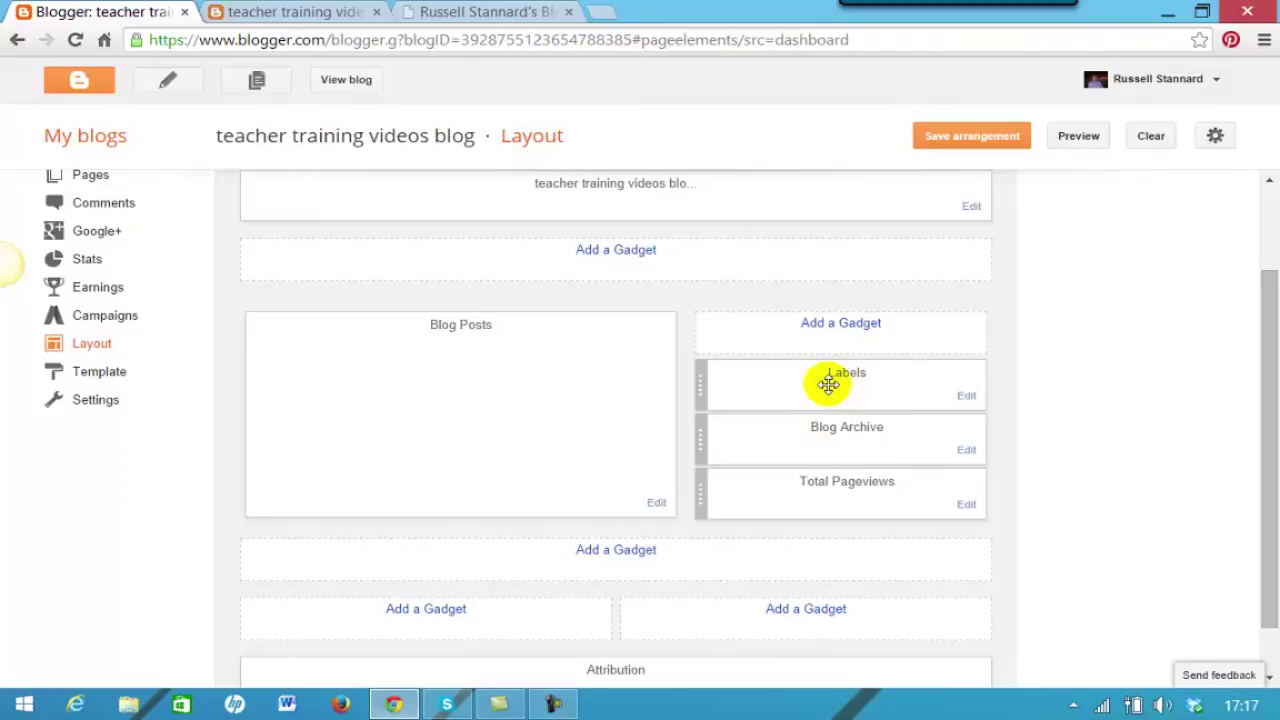
# Add a Search Box gadget above Labels in the sidebar and save the arrangement.
pyautogui.click(842, 323)
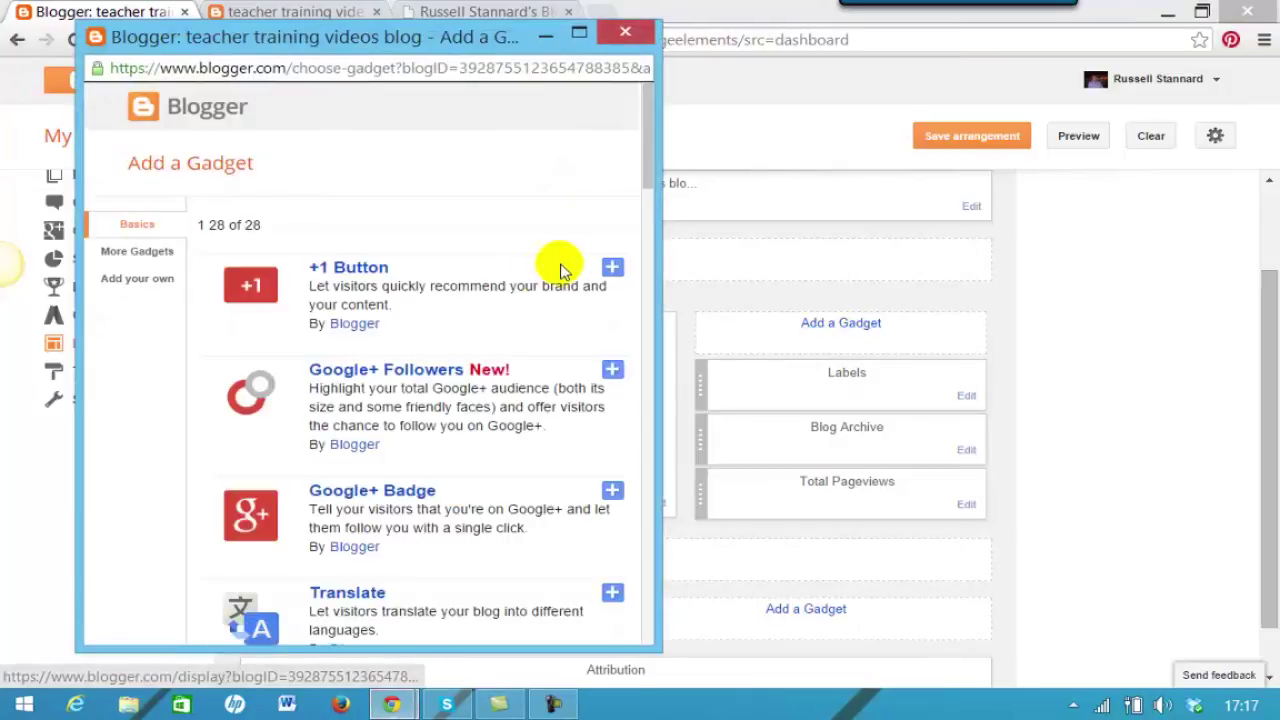
pyautogui.moveTo(651, 163); pyautogui.dragTo(646, 200)
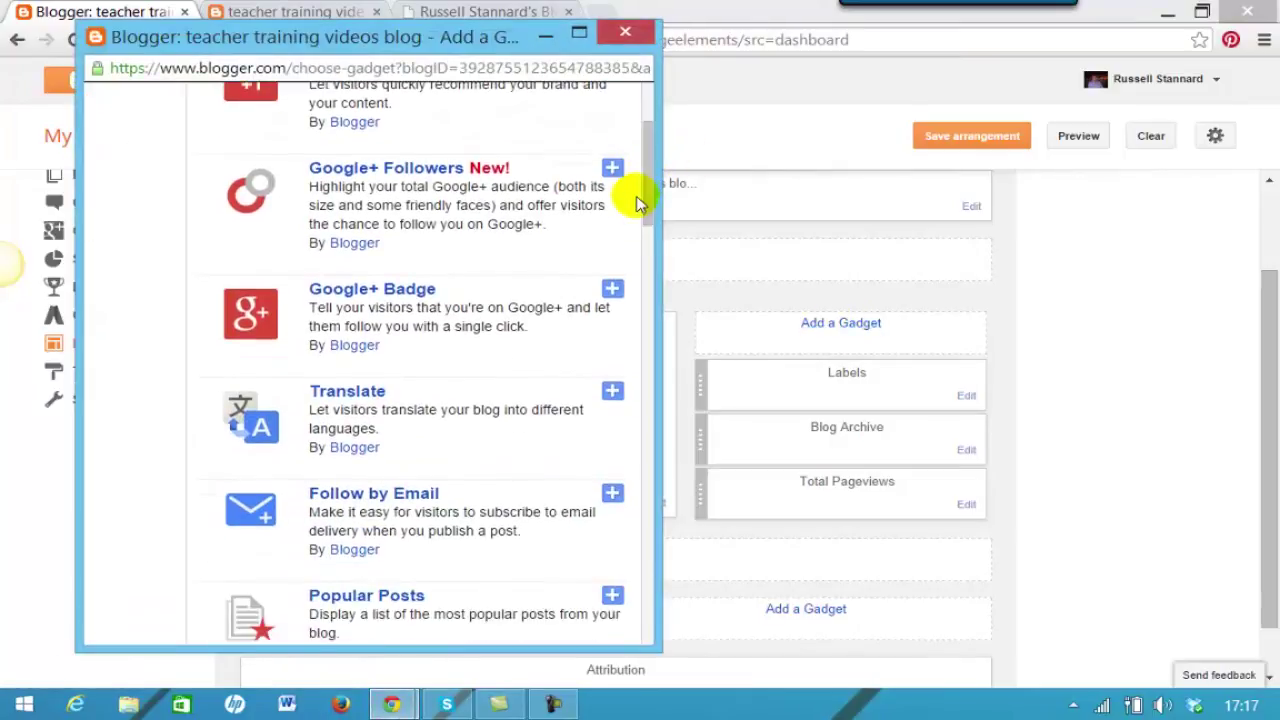
pyautogui.moveTo(643, 201); pyautogui.dragTo(612, 302)
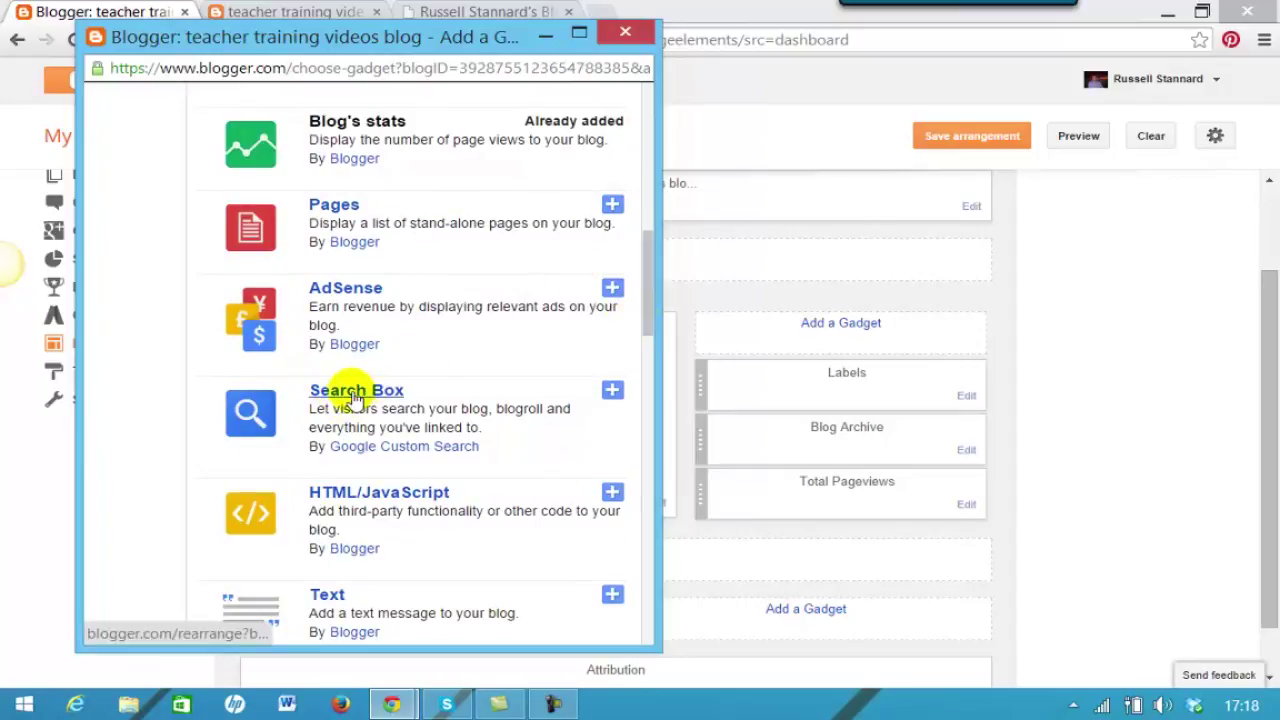
pyautogui.click(356, 394)
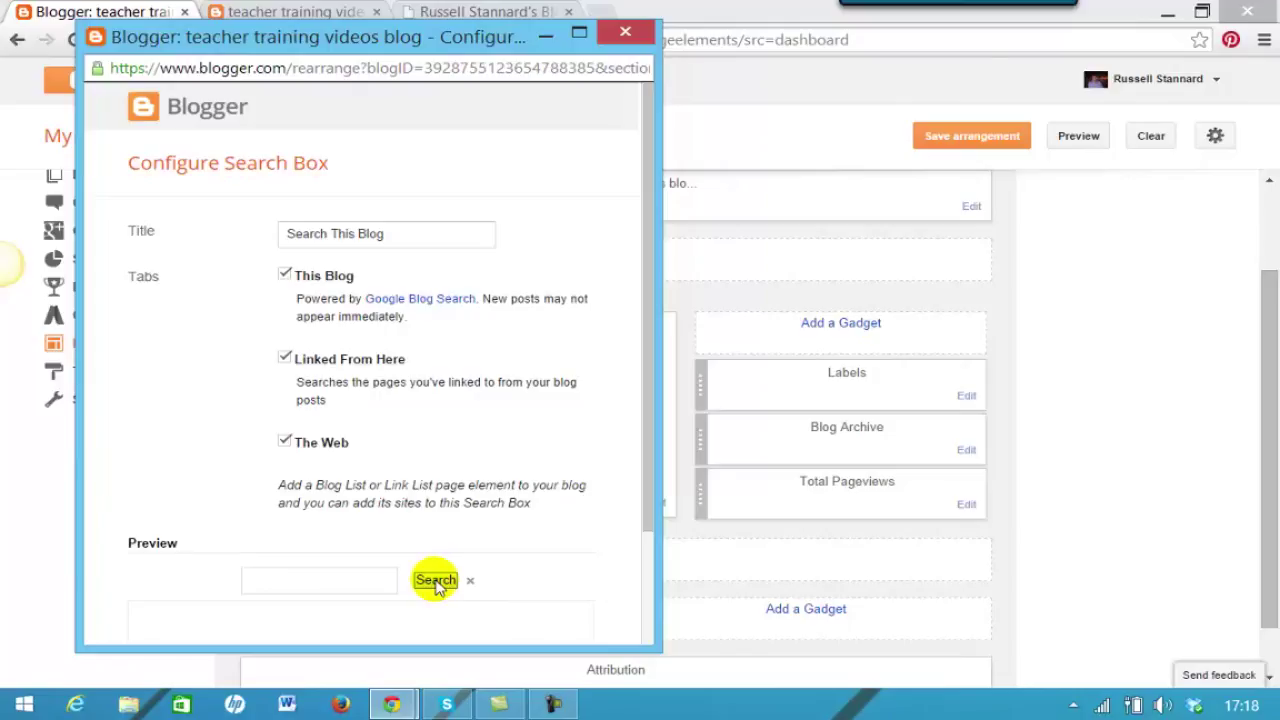
pyautogui.moveTo(649, 500); pyautogui.dragTo(645, 567)
pyautogui.scroll(-1, 645, 567)
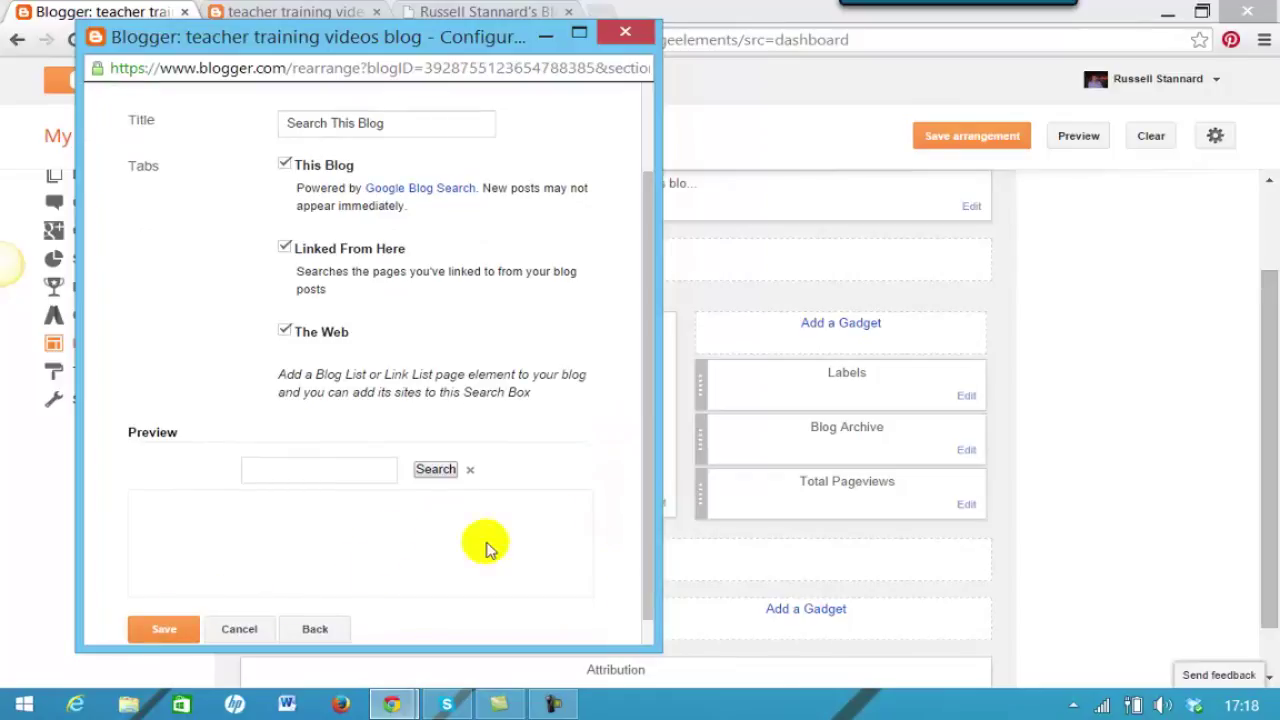
pyautogui.click(156, 628)
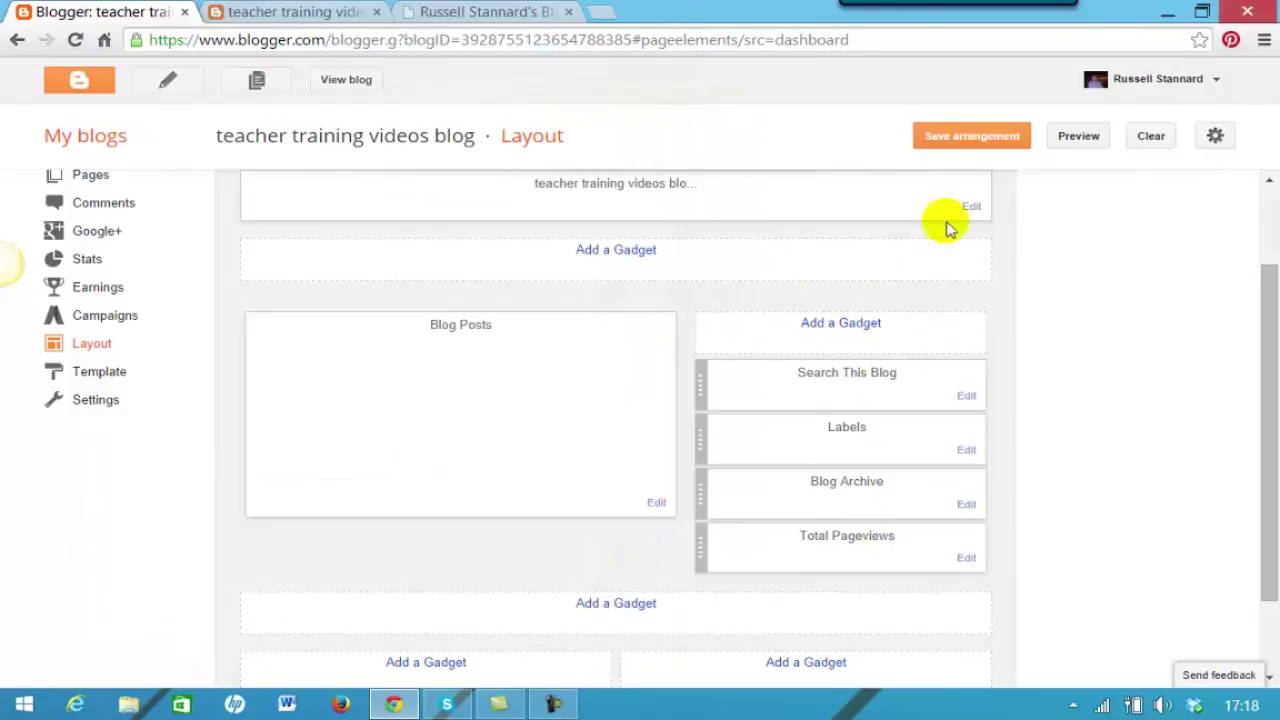
pyautogui.click(962, 139)
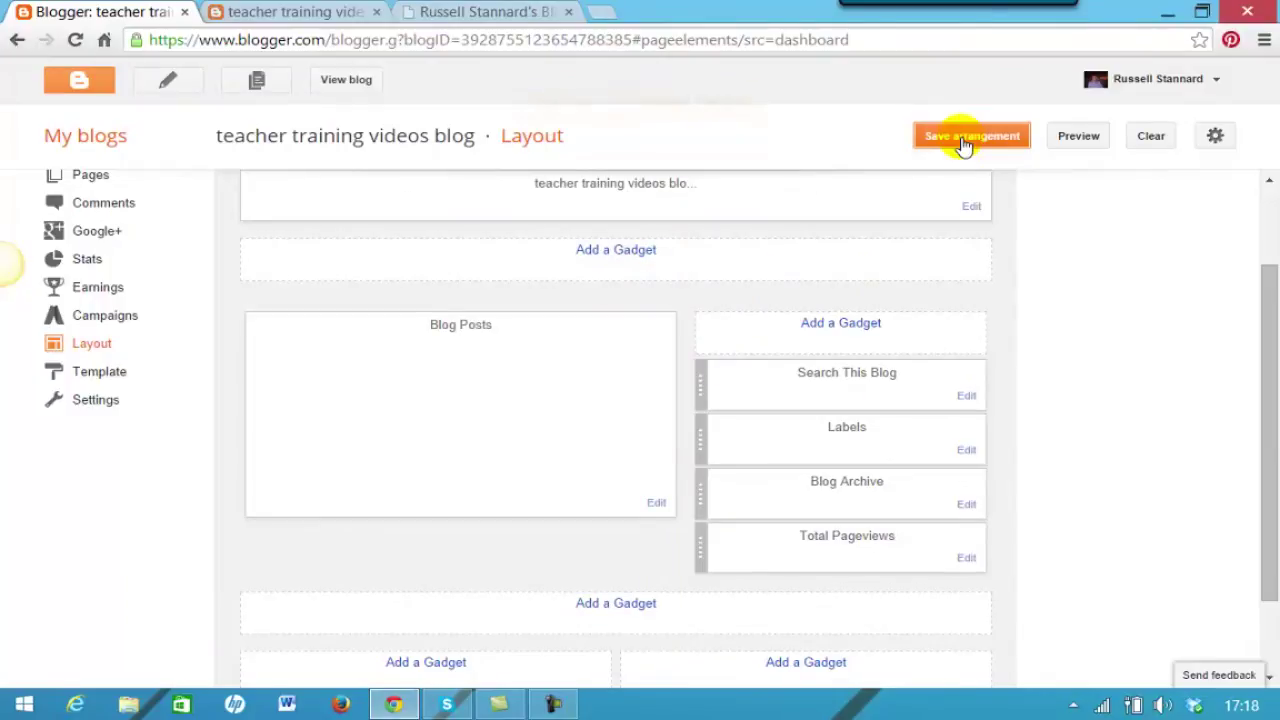
# View the live blog and check the Search This Blog box and the Total Pageviews count of 11.
pyautogui.click(345, 79)
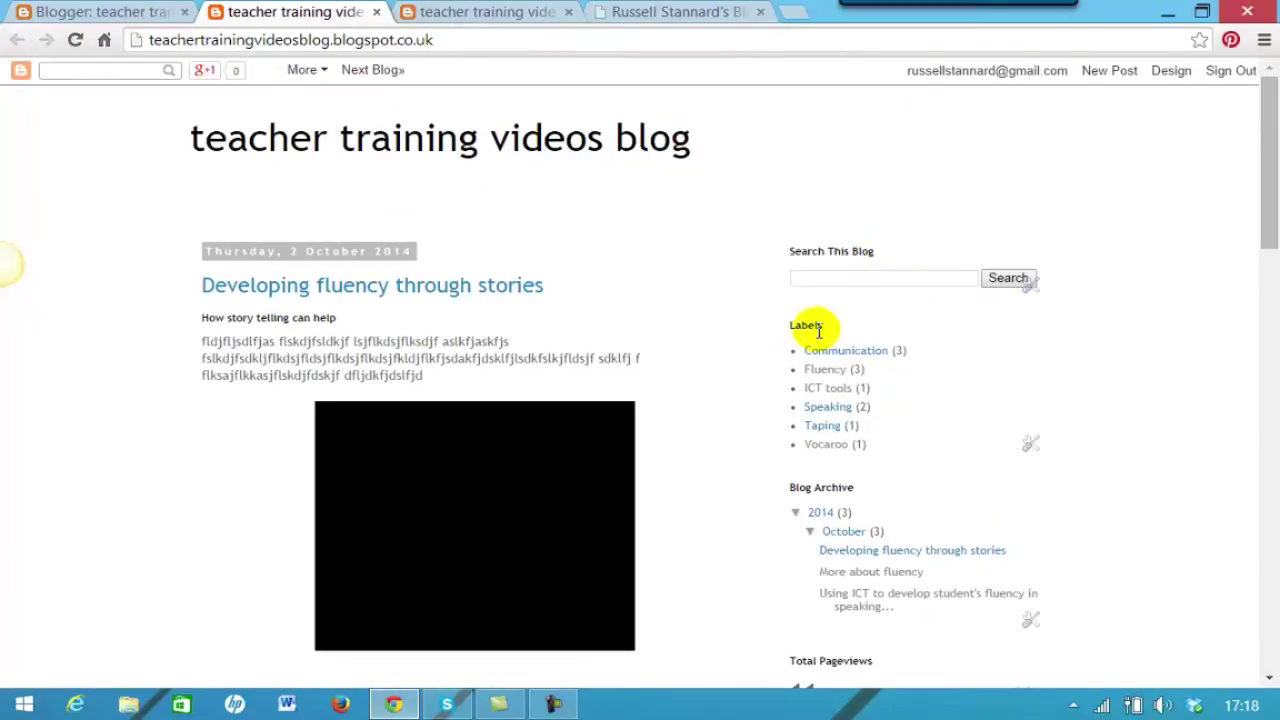
pyautogui.scroll(-3, 1249, 298)
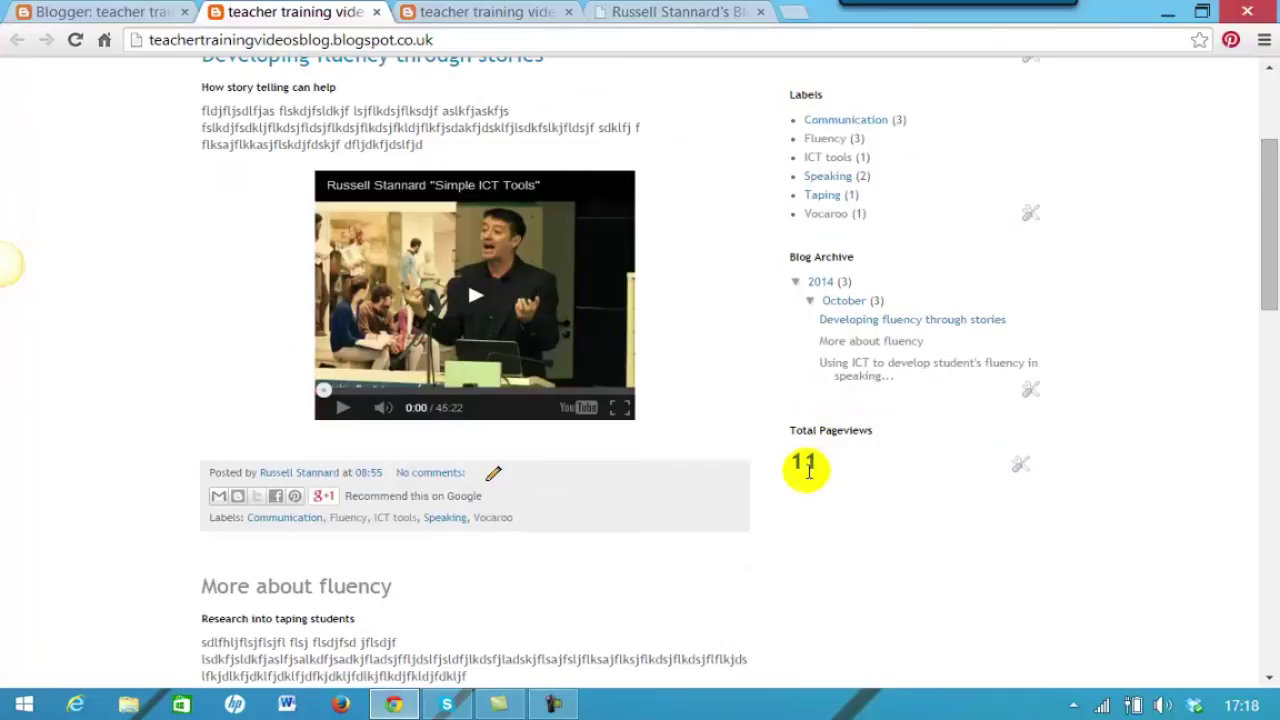
pyautogui.moveTo(1268, 294); pyautogui.dragTo(1267, 211)
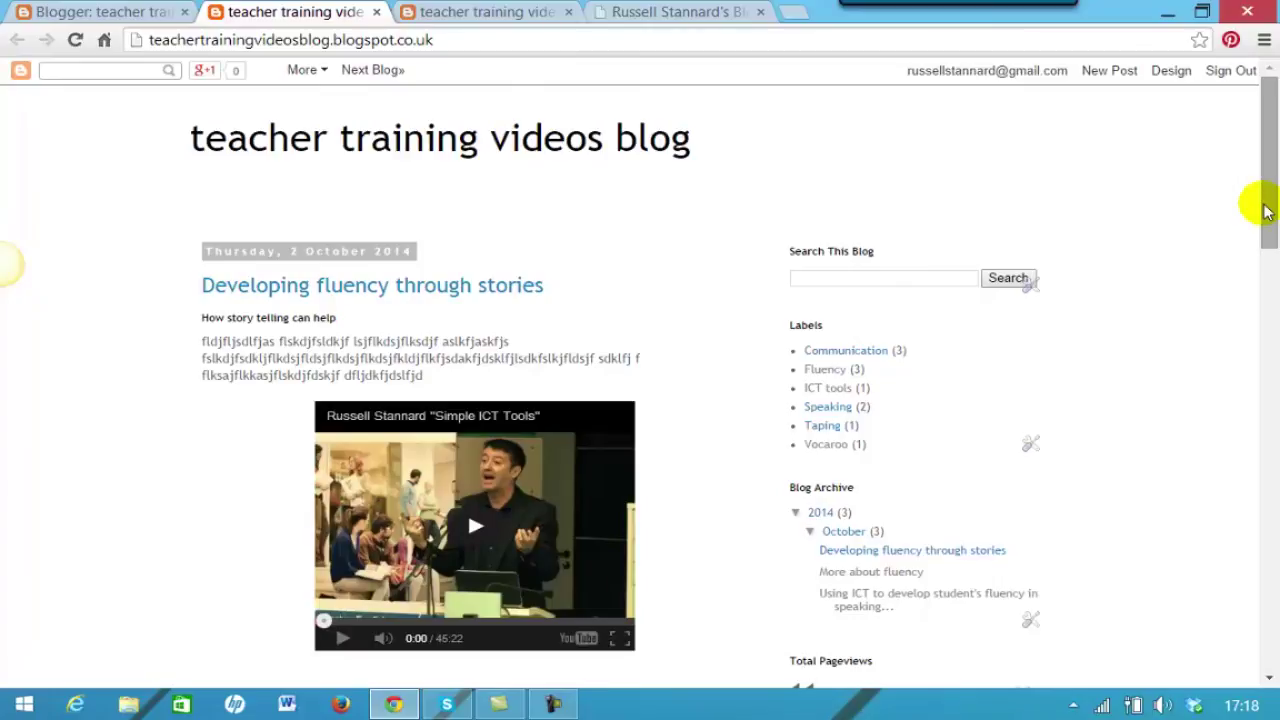
pyautogui.scroll(-1, 1260, 190)
pyautogui.scroll(1, 1260, 194)
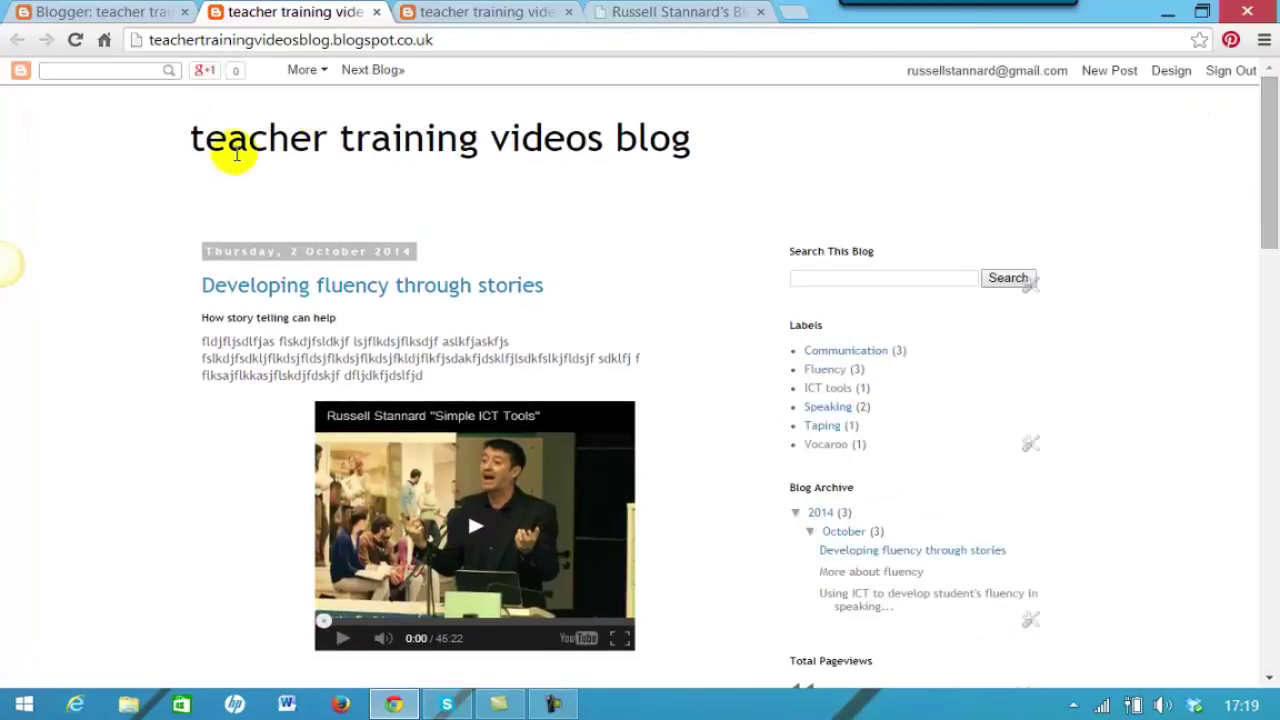
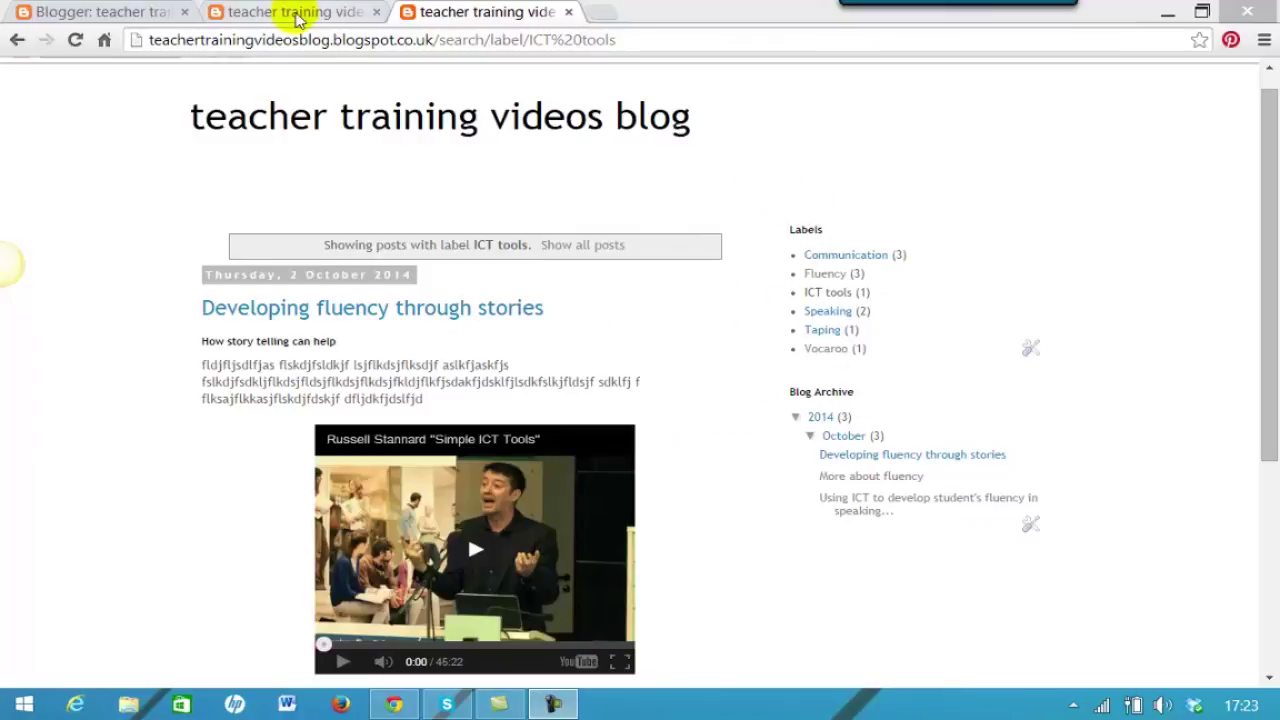
# Close the two live-blog preview tabs and go back to the My blogs list.
pyautogui.click(568, 13)
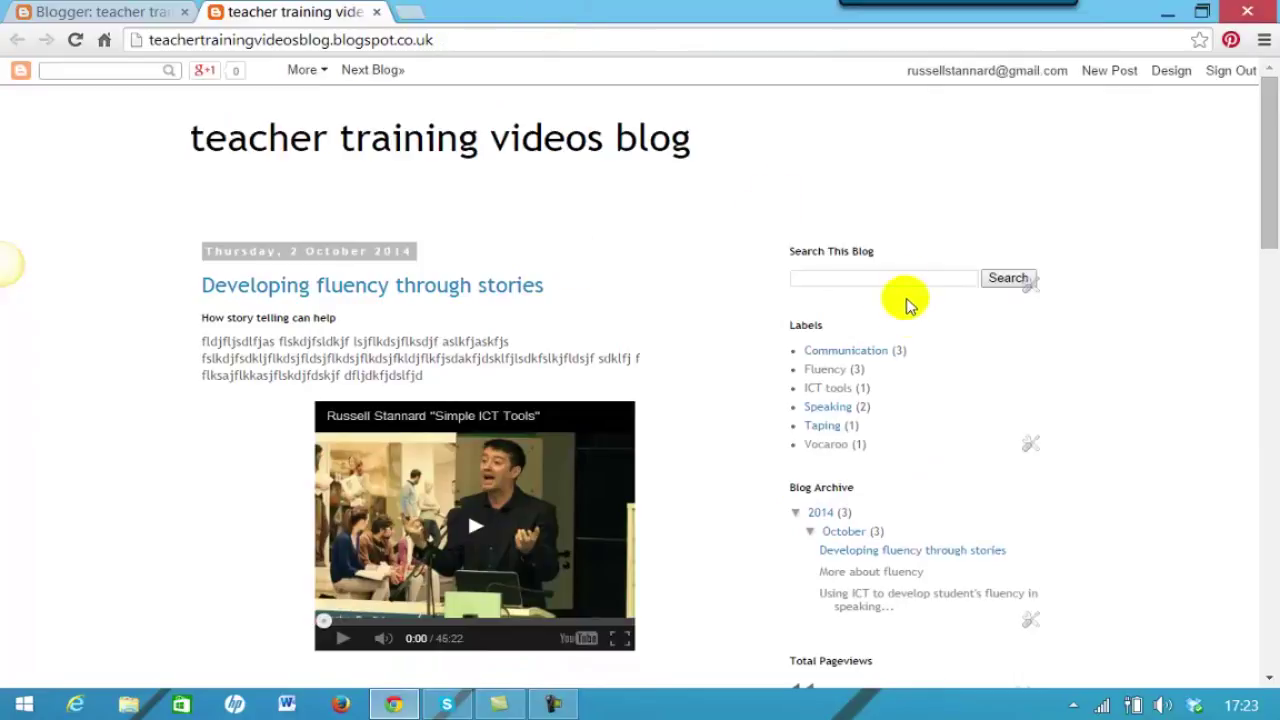
pyautogui.moveTo(1262, 214); pyautogui.dragTo(1262, 257)
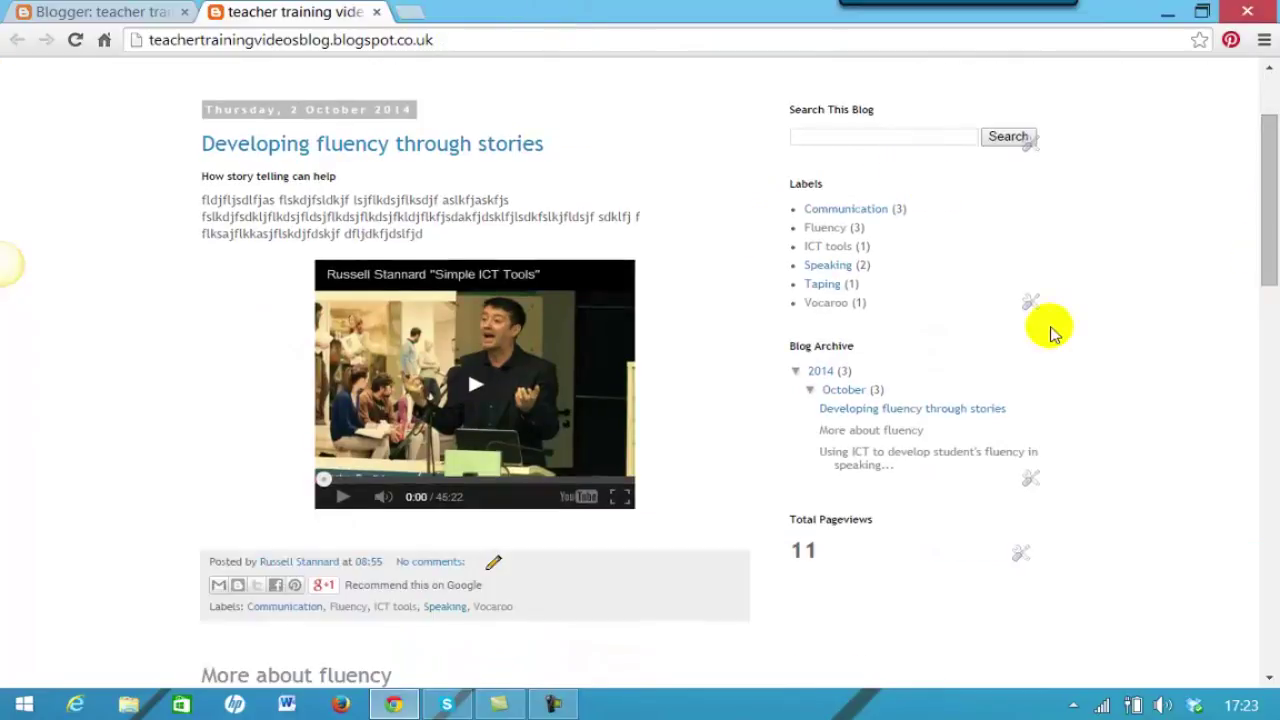
pyautogui.moveTo(1266, 200); pyautogui.dragTo(1249, 114)
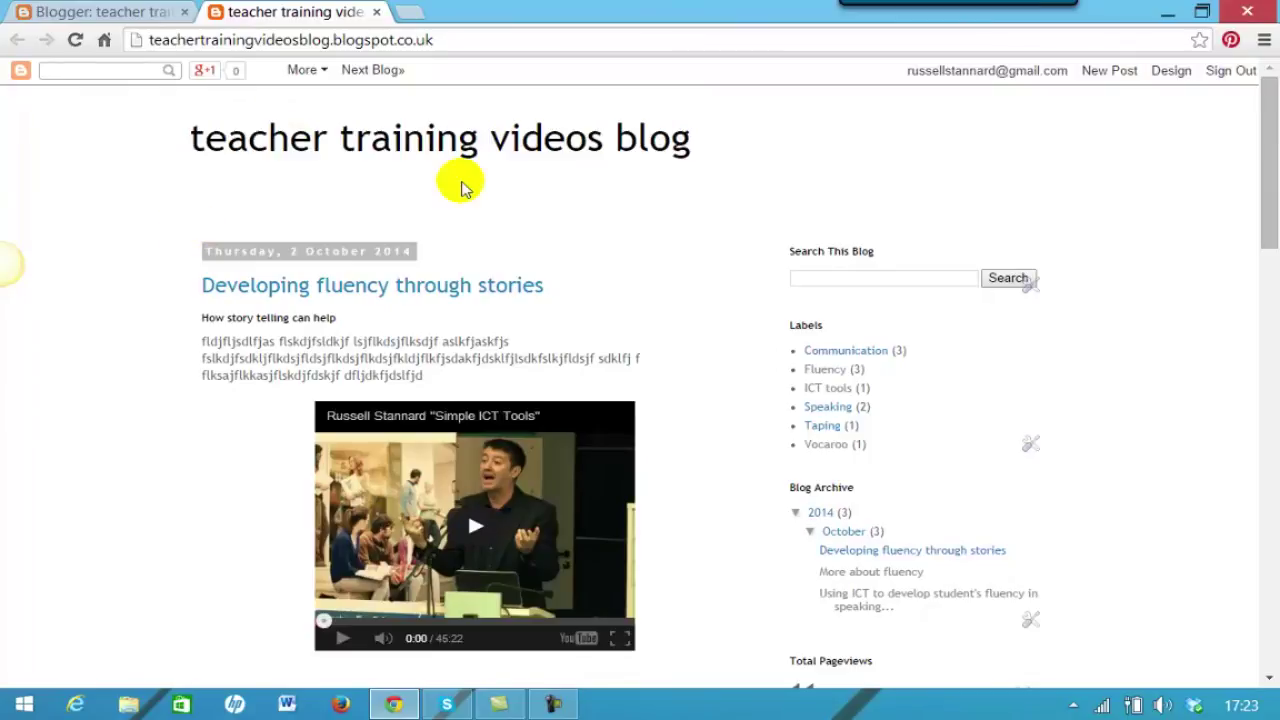
pyautogui.click(377, 13)
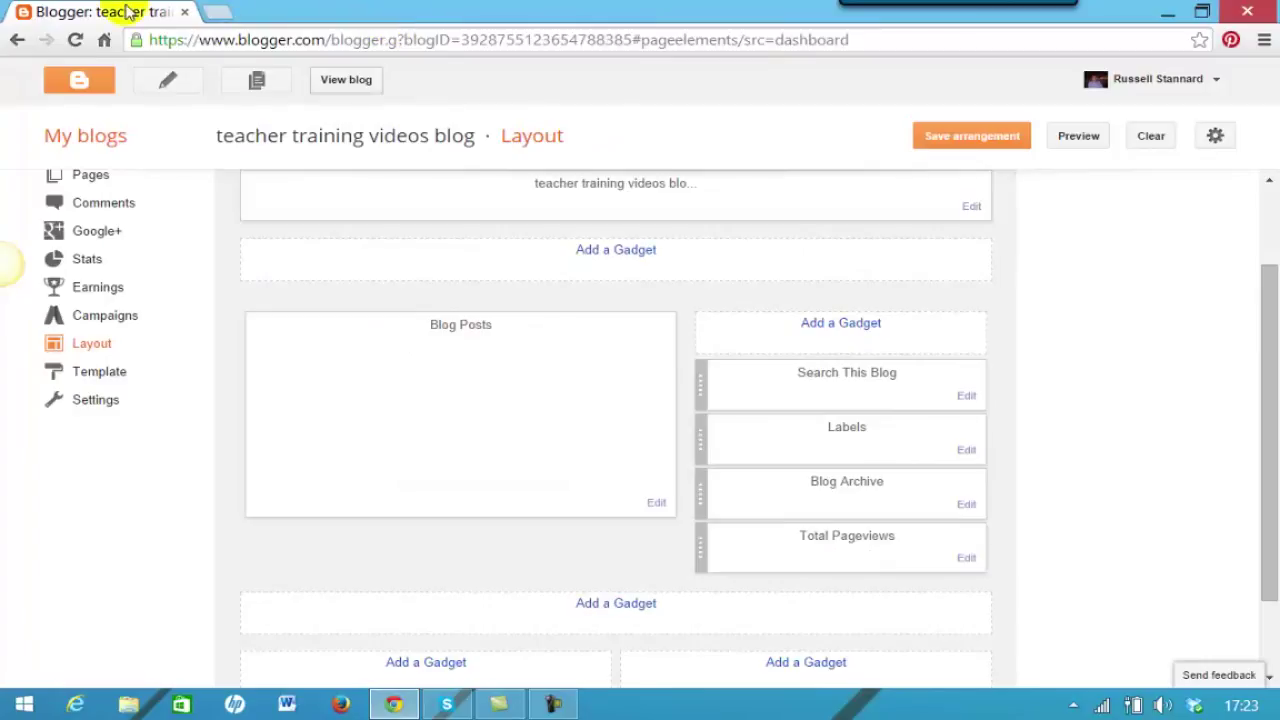
pyautogui.click(88, 137)
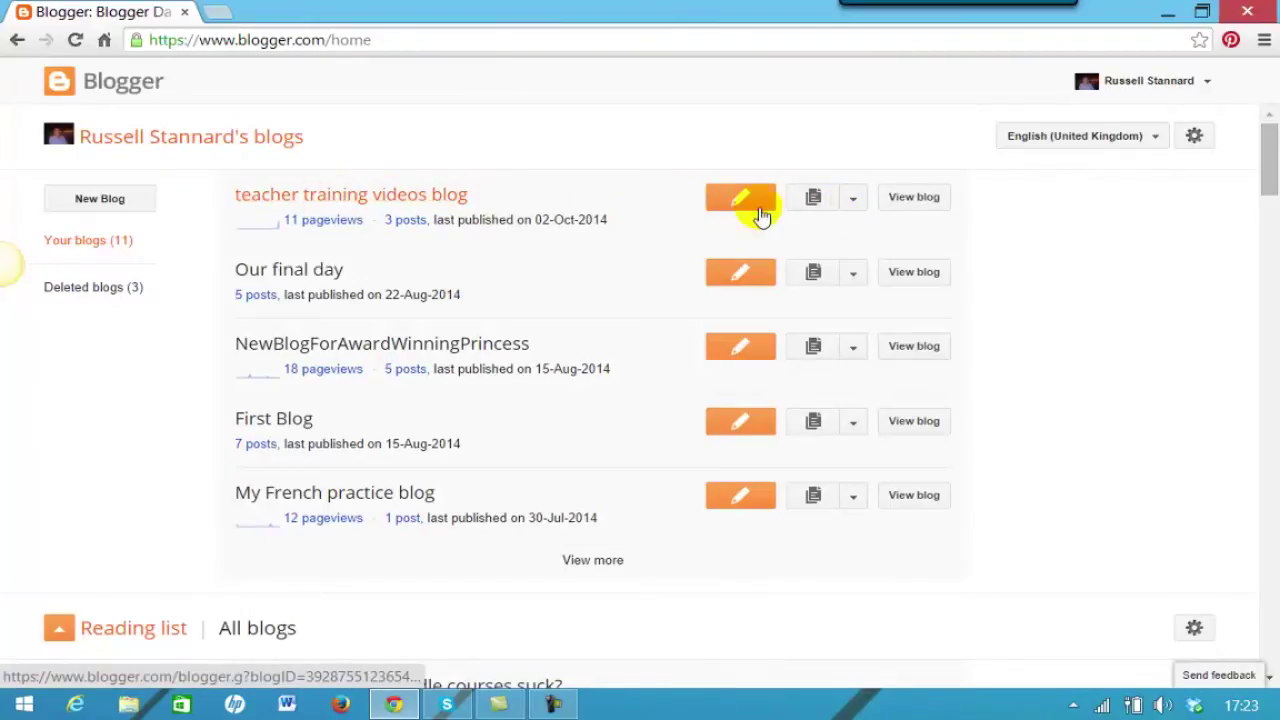
# Open the Pages section of the teacher training videos blog and create a new page.
pyautogui.click(853, 199)
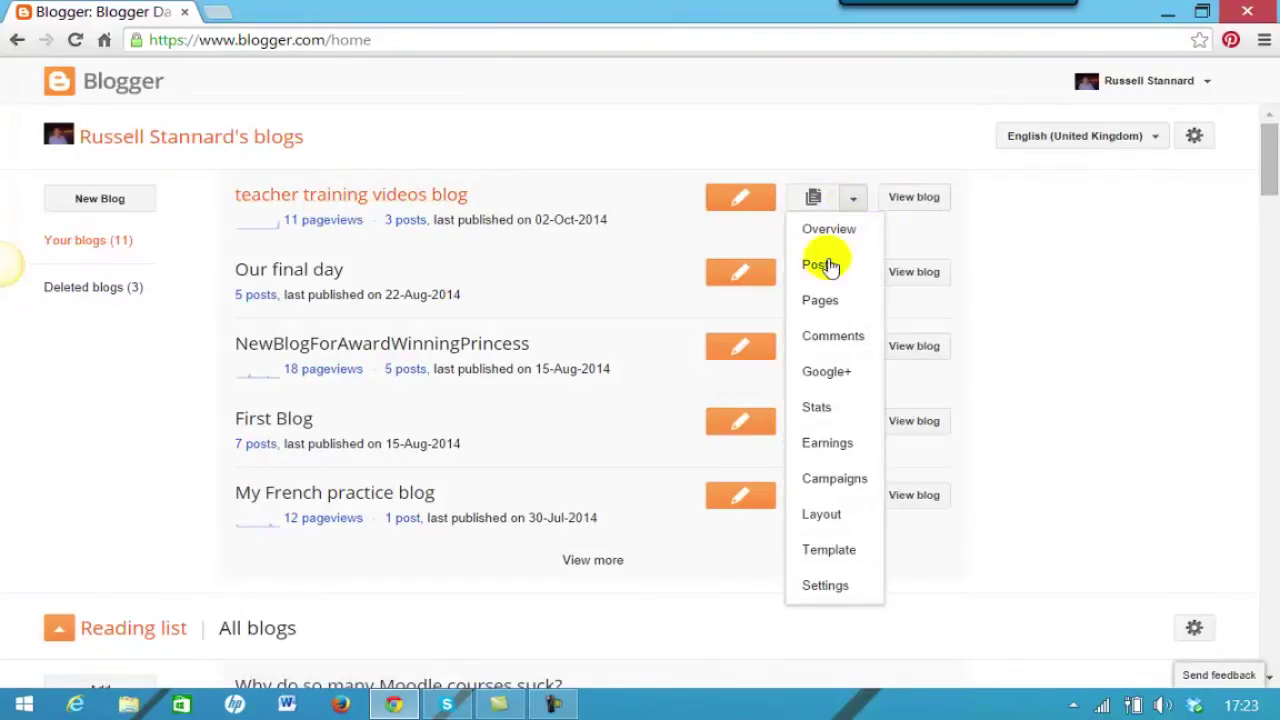
pyautogui.click(812, 303)
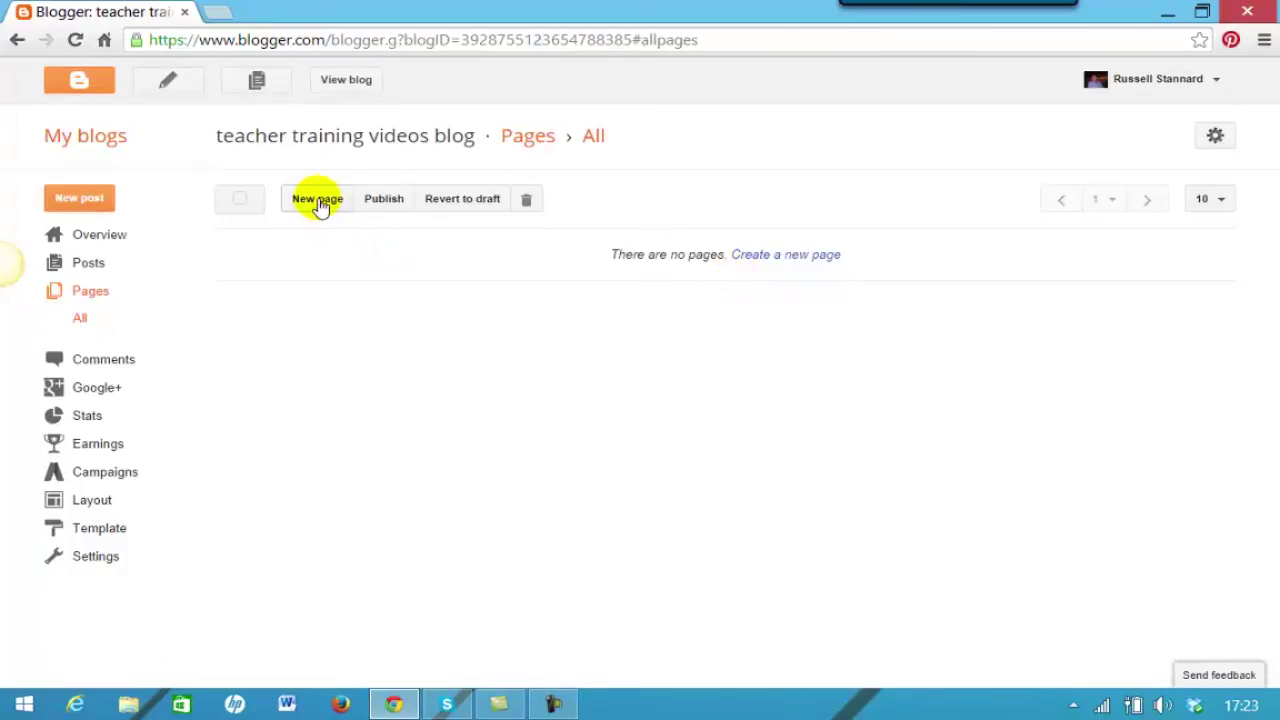
pyautogui.click(318, 200)
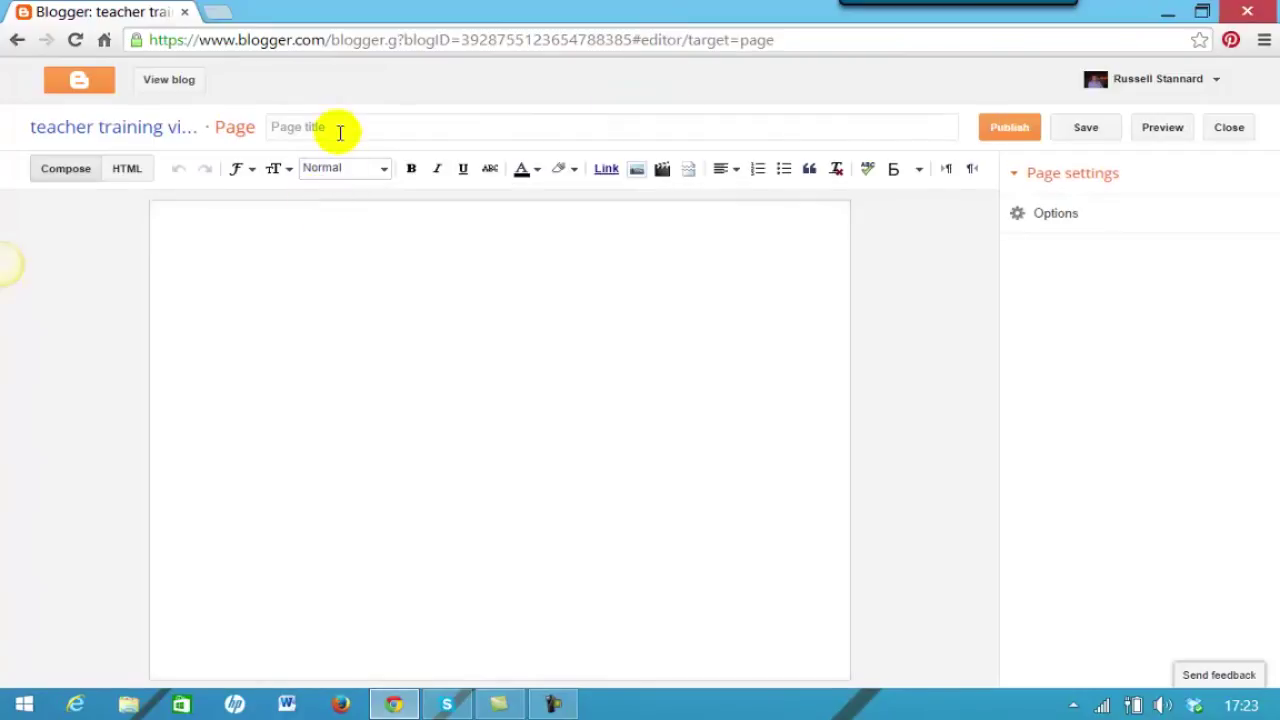
# Title the page 'About me' and type the author's full name as the first body line.
pyautogui.click(362, 130)
pyautogui.write('About ')
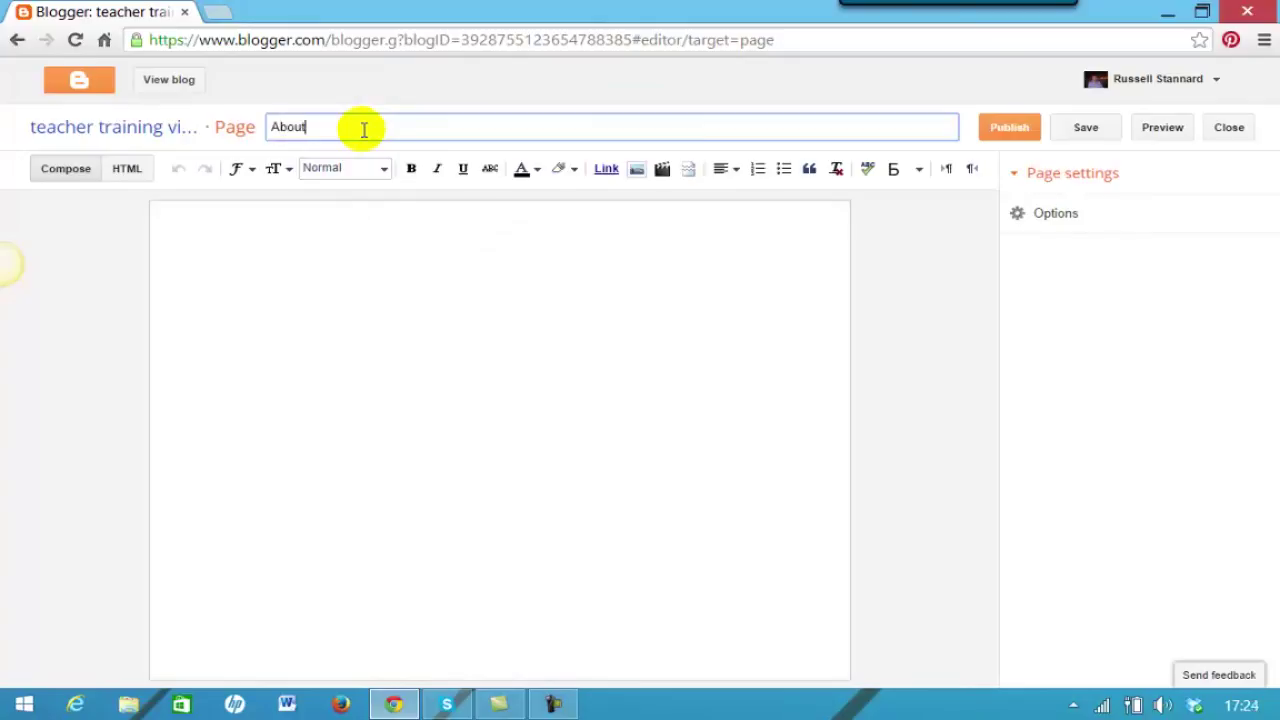
pyautogui.write('me')
pyautogui.click(298, 230)
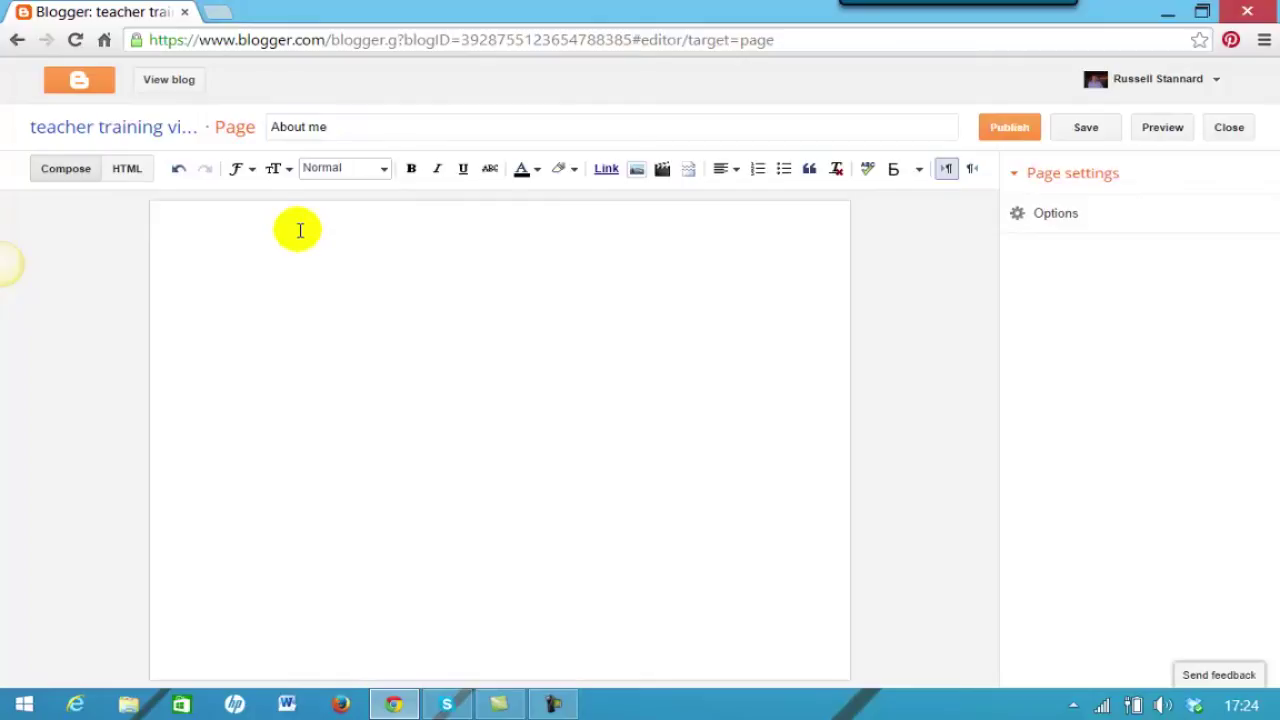
pyautogui.write('russell')
pyautogui.press('BackSpace')
pyautogui.press('BackSpace')
pyautogui.press('BackSpace')
pyautogui.press('BackSpace')
pyautogui.press('BackSpace')
pyautogui.press('BackSpace')
pyautogui.press('BackSpace')
pyautogui.write('Russell ')
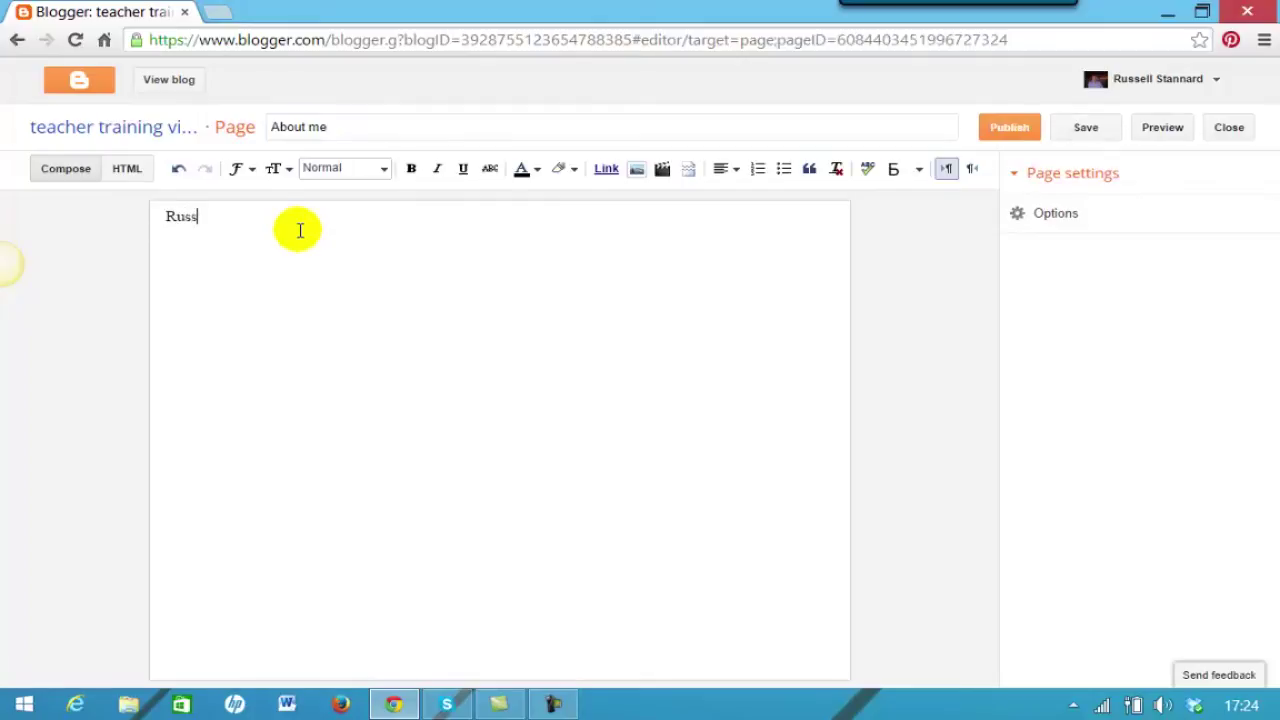
pyautogui.write('Stannard')
pyautogui.press('Return')
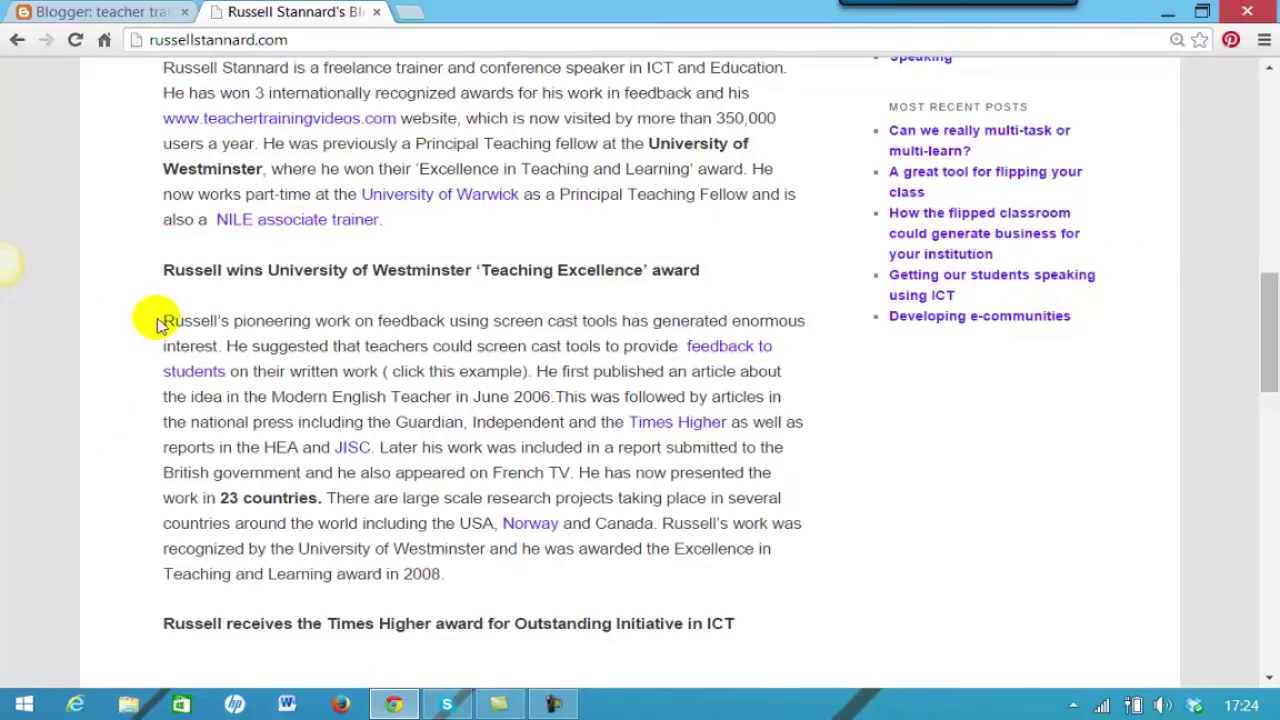
# Copy the screencast-feedback biography paragraph from the author's website and return to the page editor.
pyautogui.moveTo(163, 322); pyautogui.dragTo(770, 575)
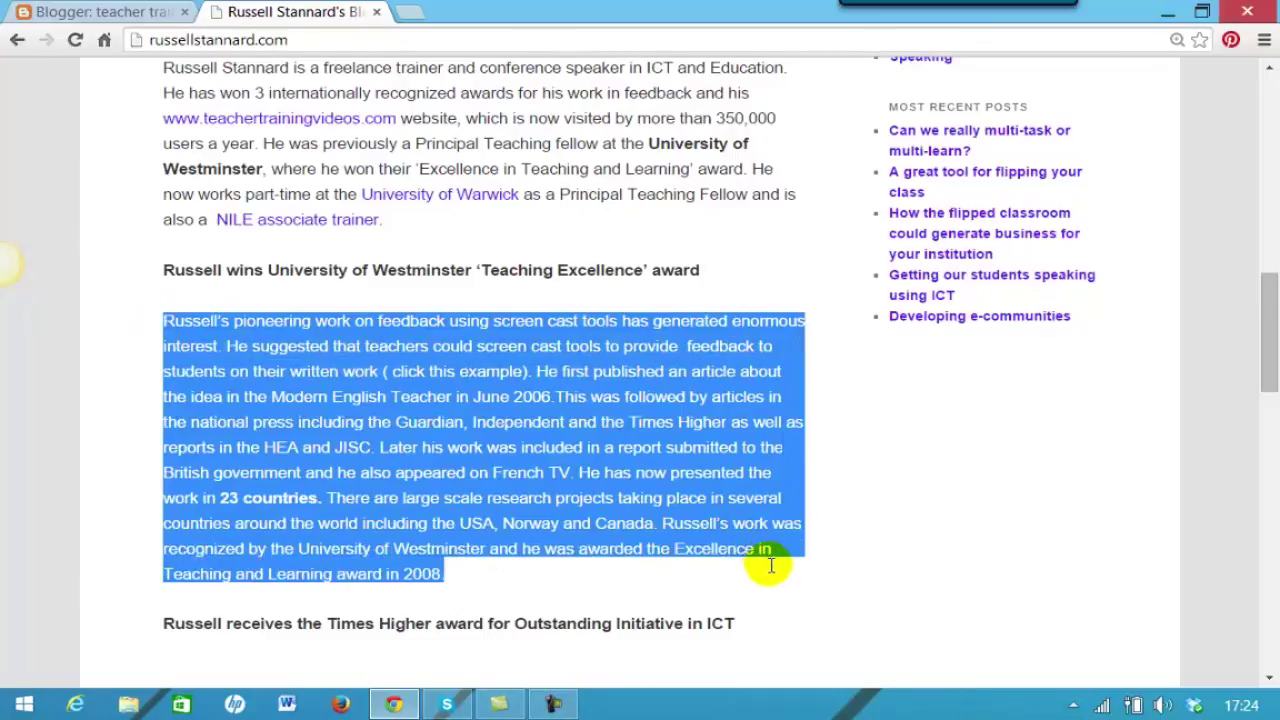
pyautogui.rightClick(612, 425)
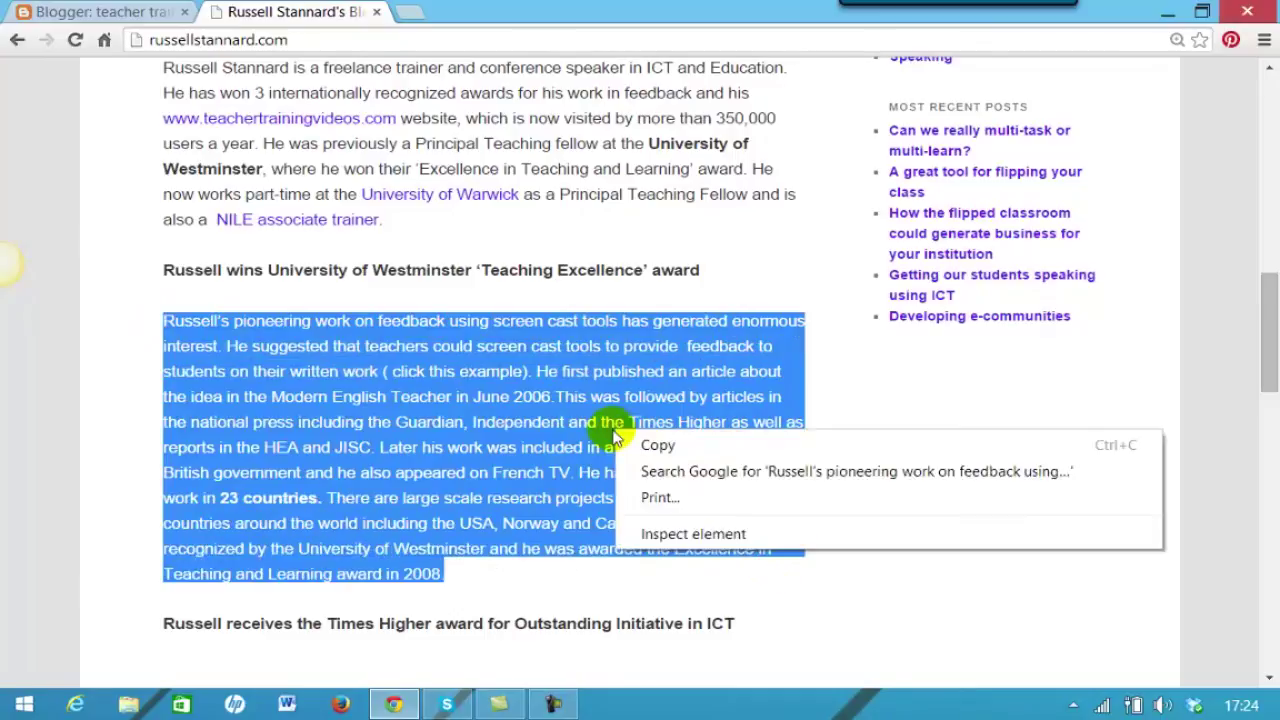
pyautogui.click(672, 447)
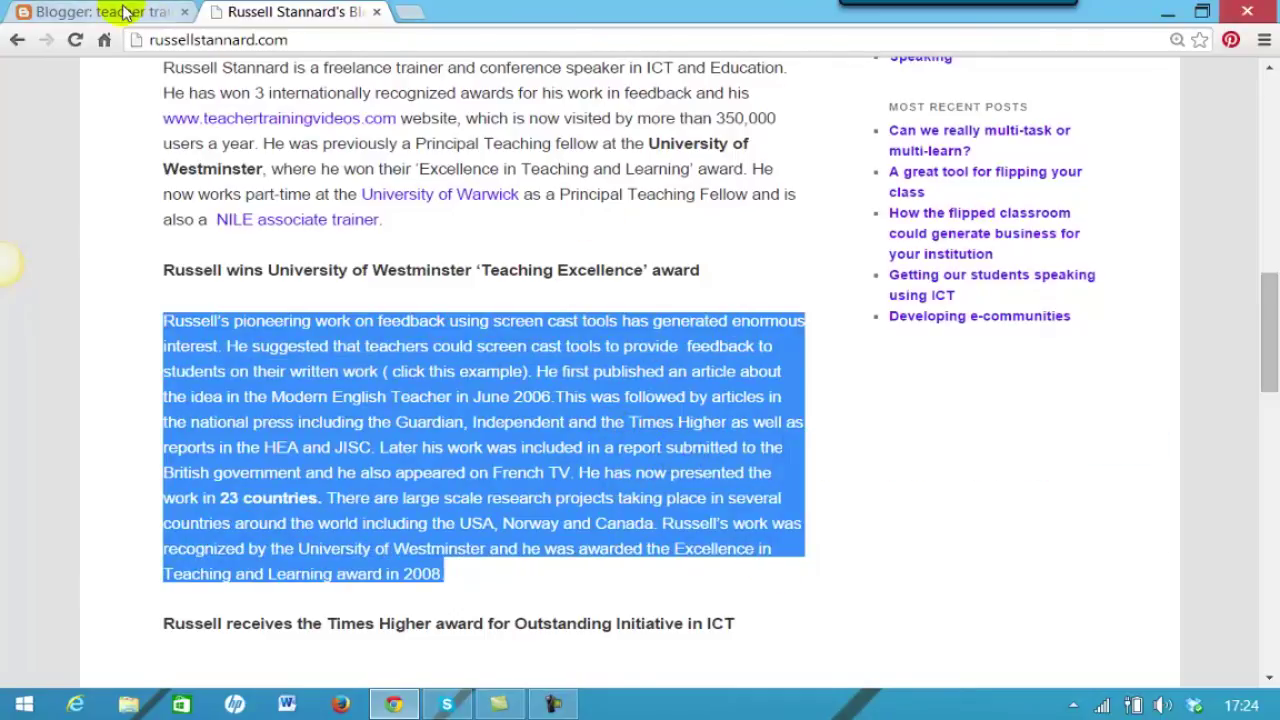
pyautogui.click(125, 12)
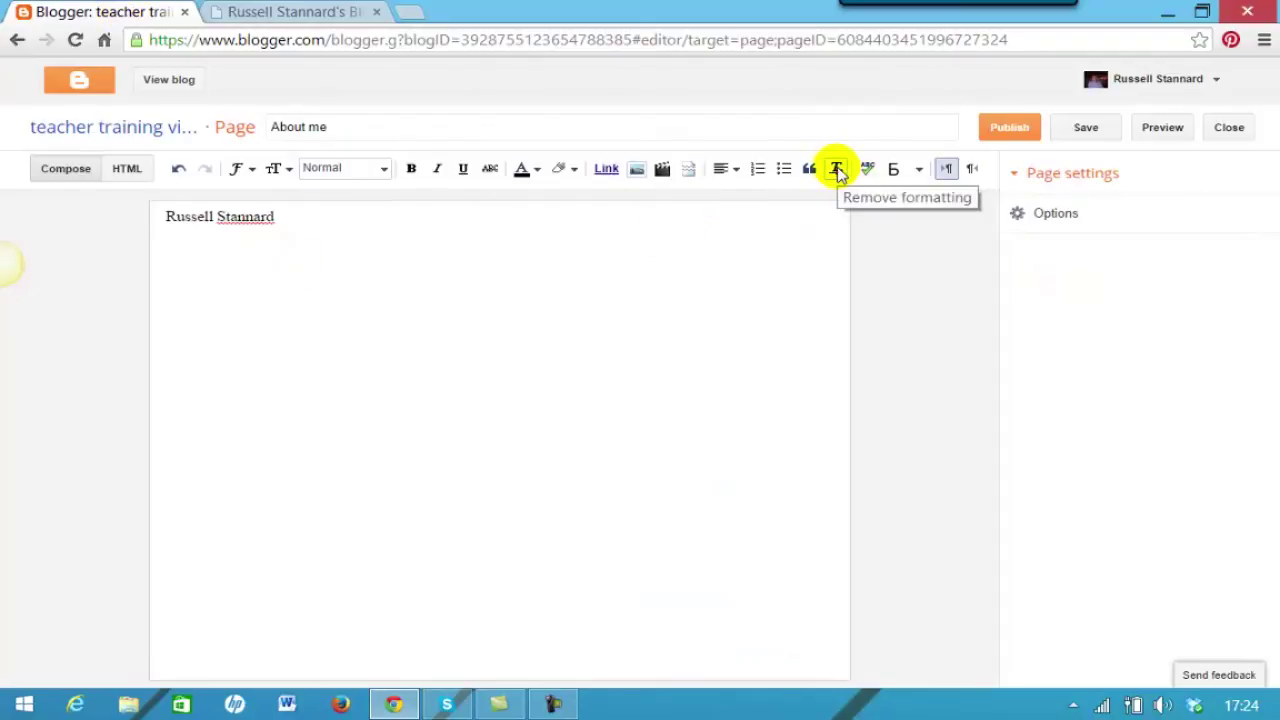
# Paste the biography paragraph below the name and strip its formatting.
pyautogui.click(300, 218)
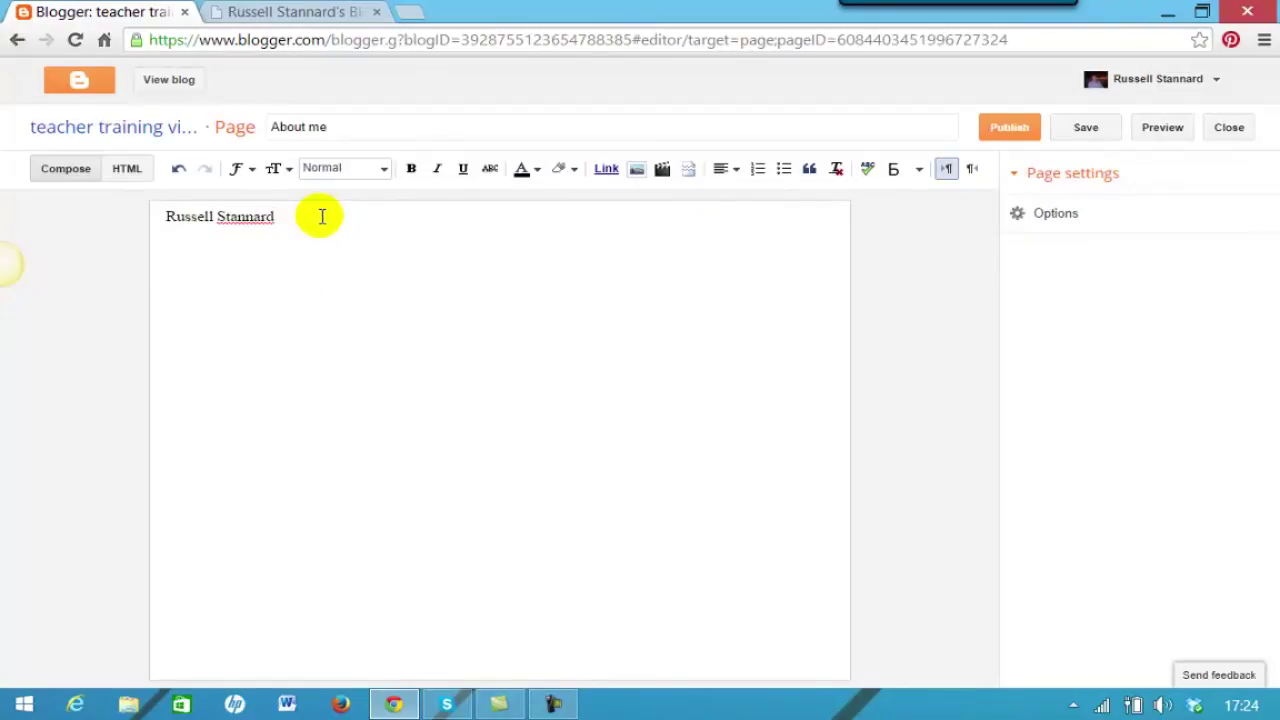
pyautogui.hotkey('ctrl', 'v')
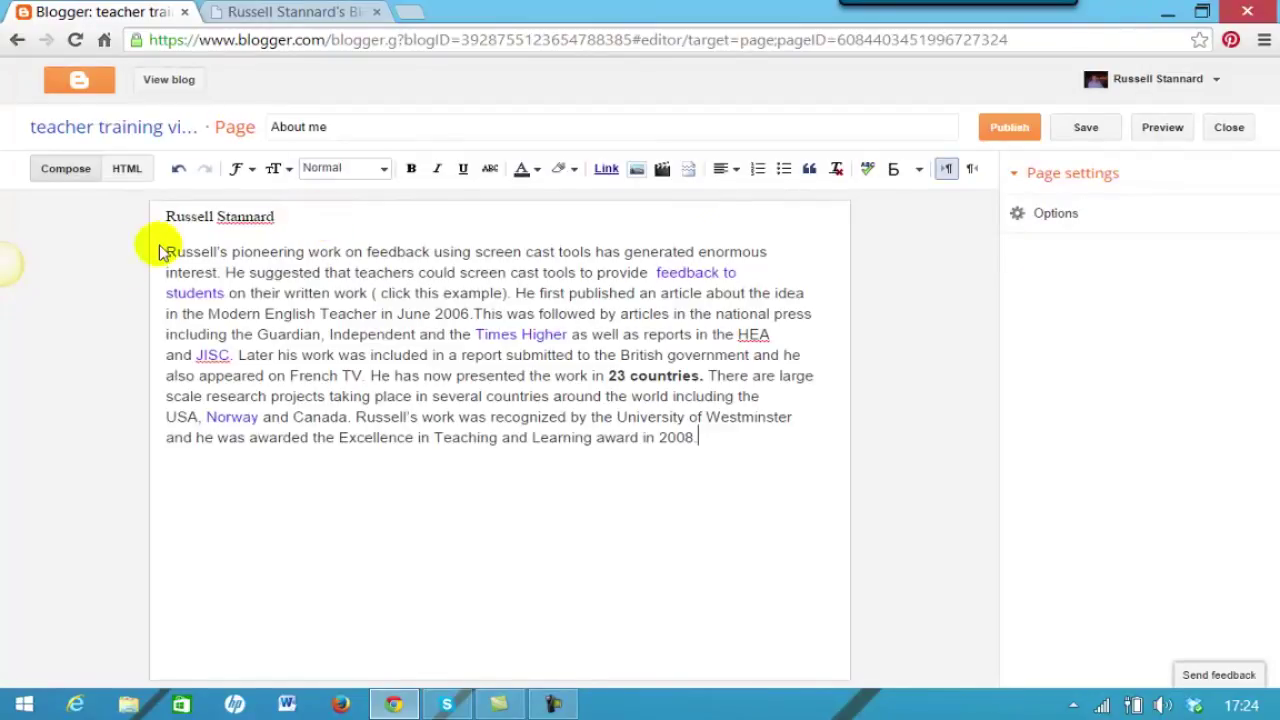
pyautogui.moveTo(167, 253); pyautogui.dragTo(700, 447)
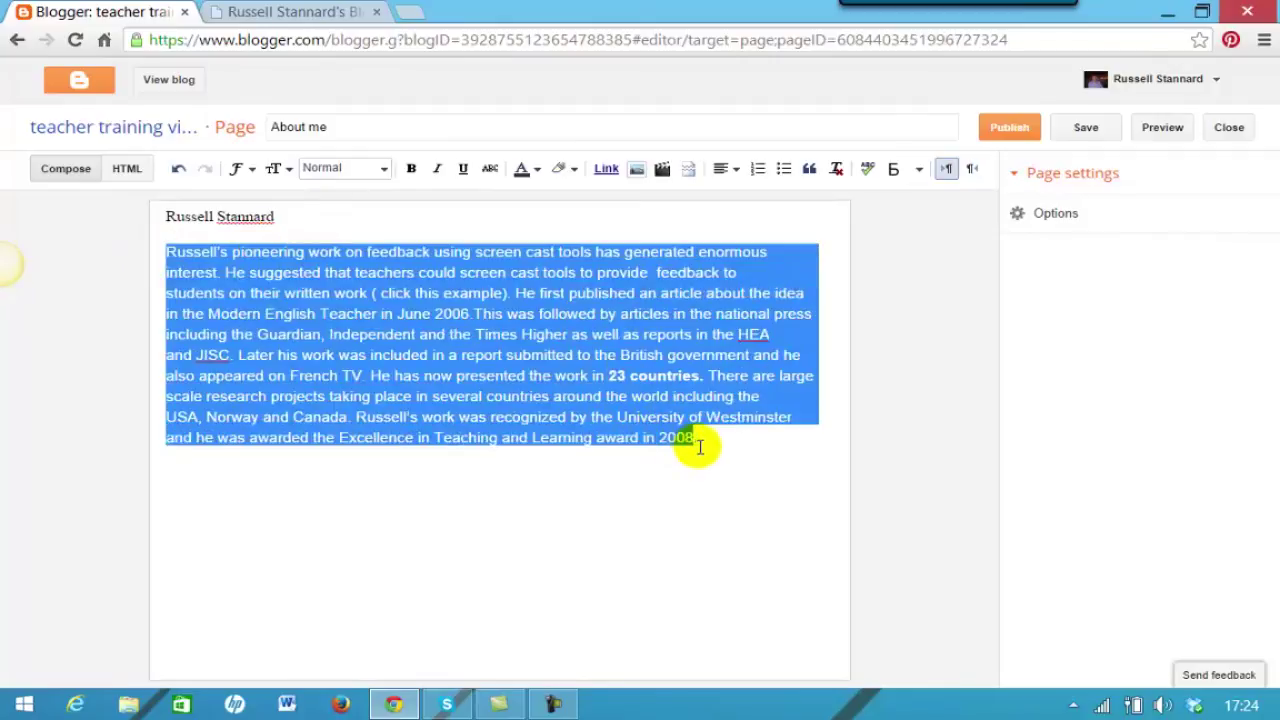
pyautogui.click(838, 172)
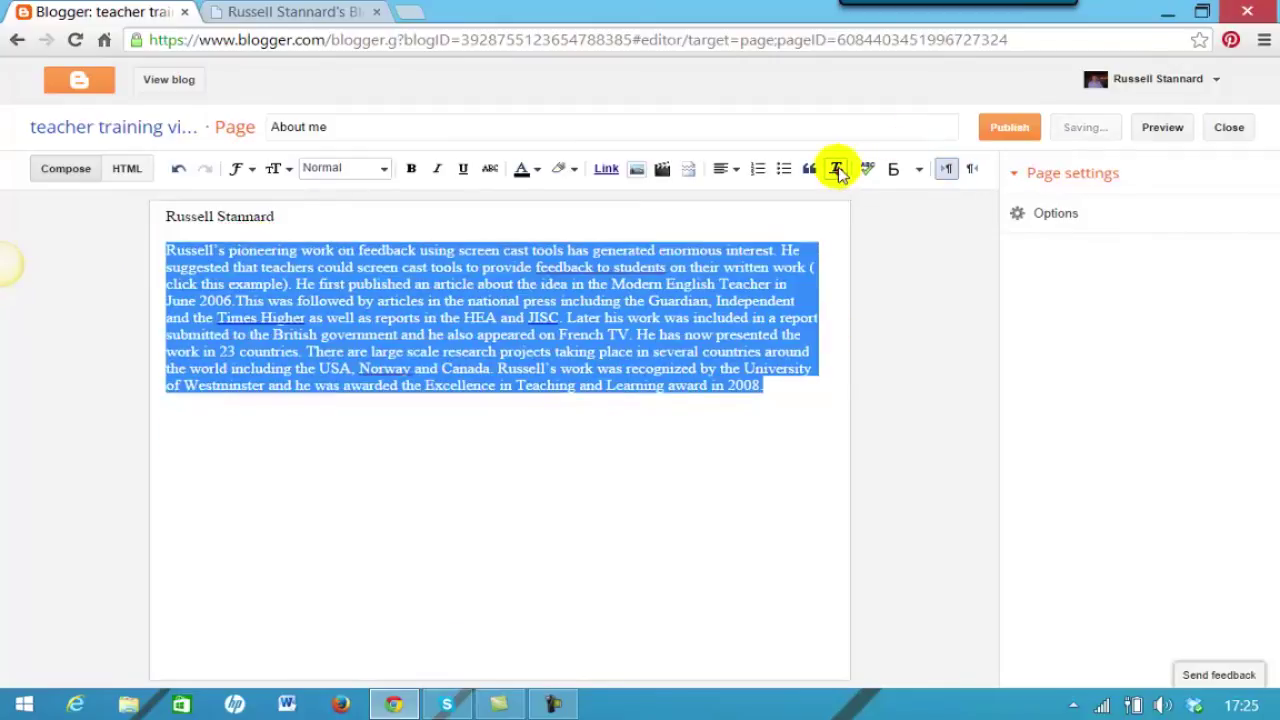
pyautogui.click(597, 515)
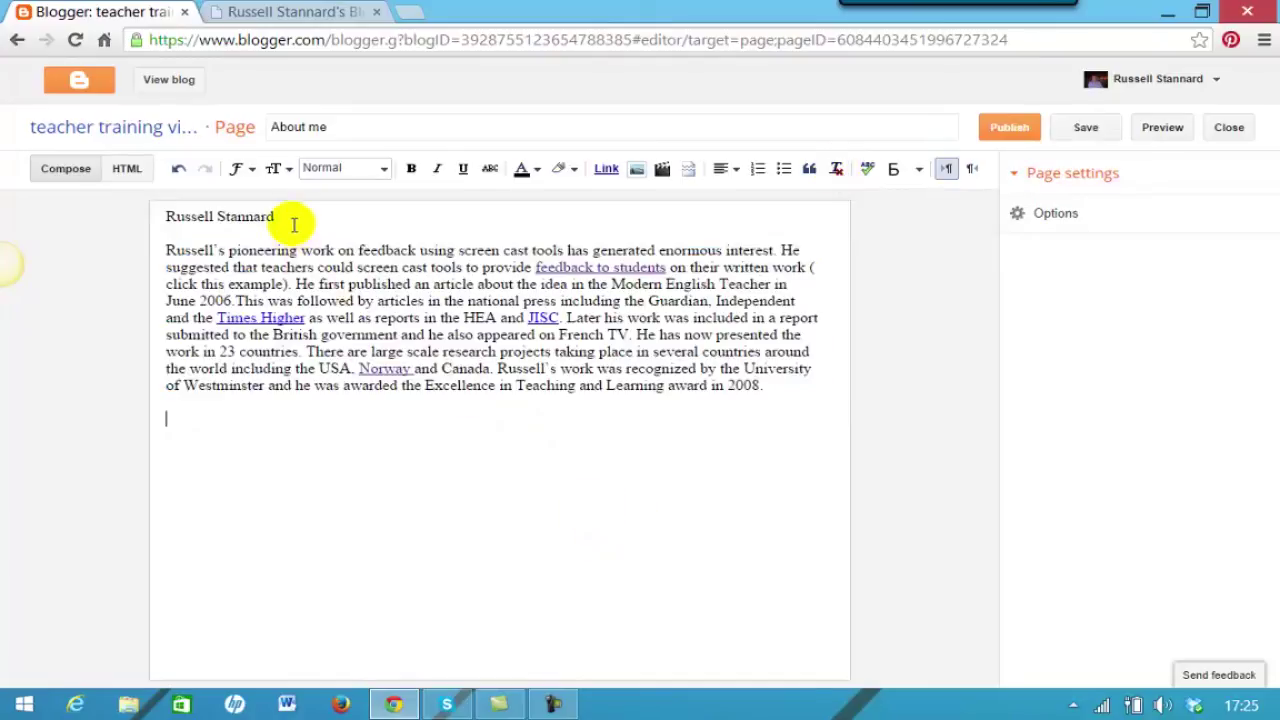
# Make the name a Heading and confirm the page's comment and line-break options.
pyautogui.moveTo(287, 216); pyautogui.dragTo(150, 214)
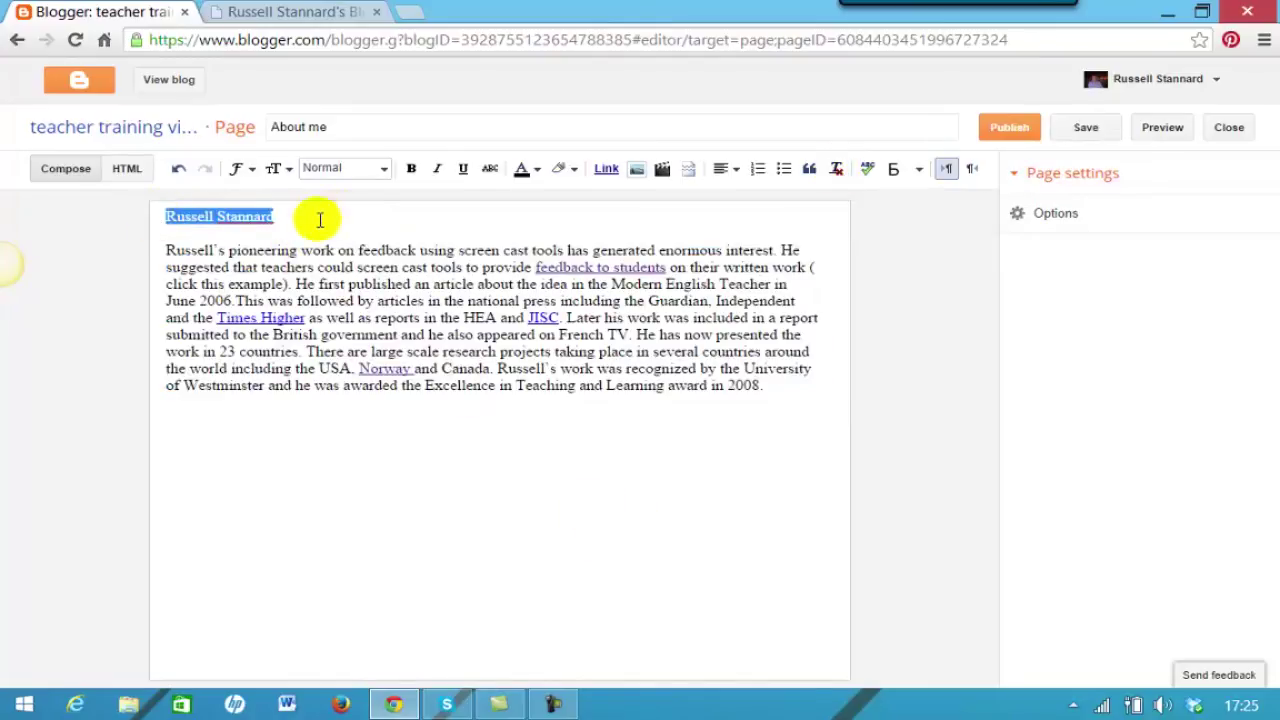
pyautogui.click(384, 172)
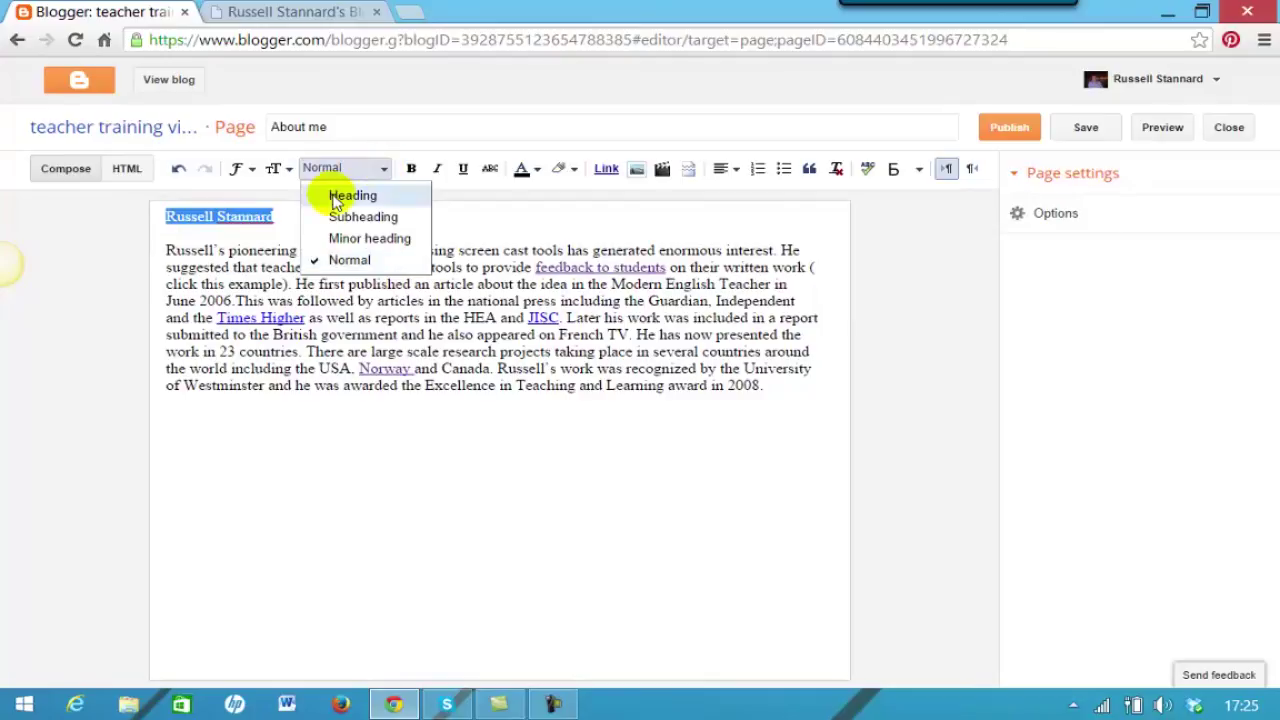
pyautogui.click(336, 195)
pyautogui.click(297, 450)
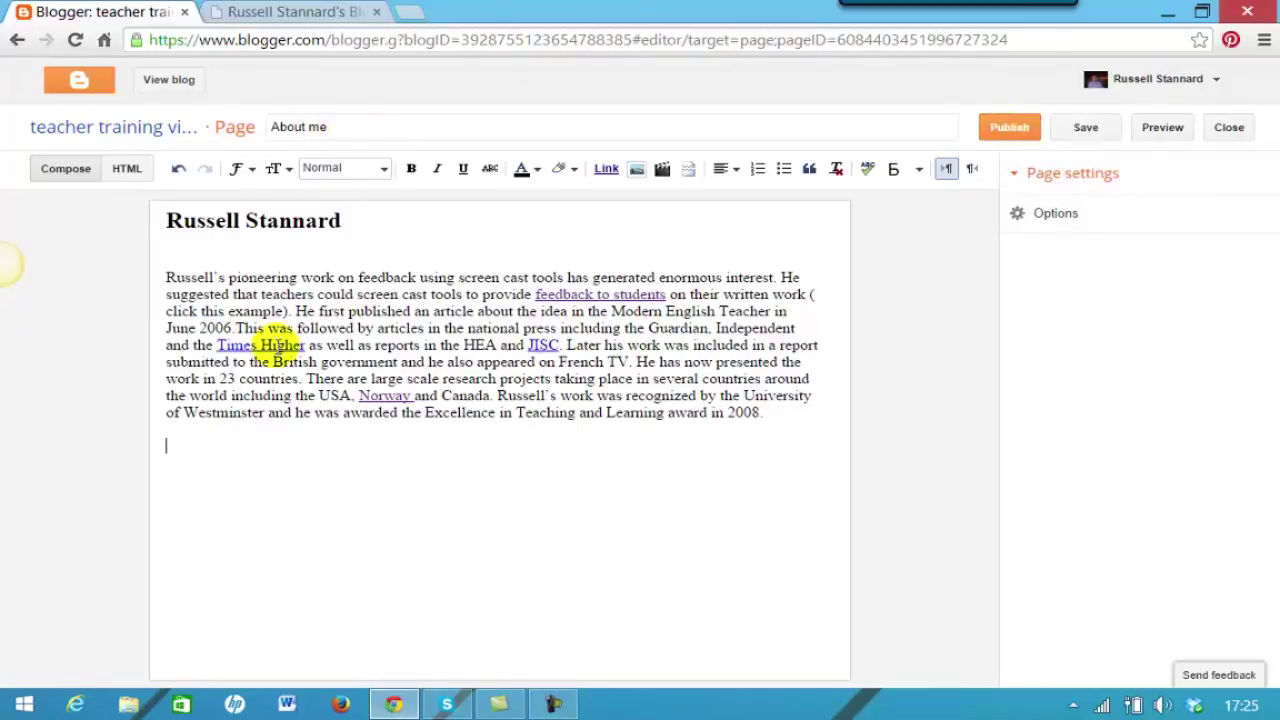
pyautogui.click(1017, 215)
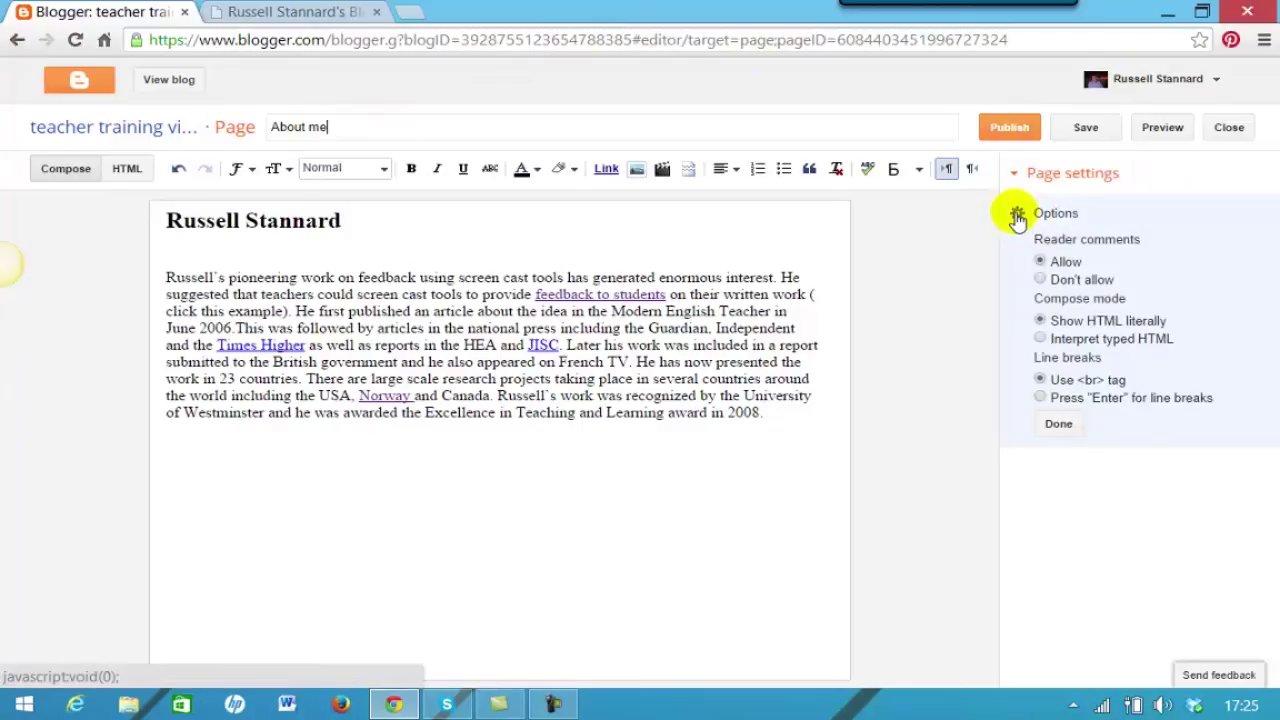
pyautogui.click(1058, 430)
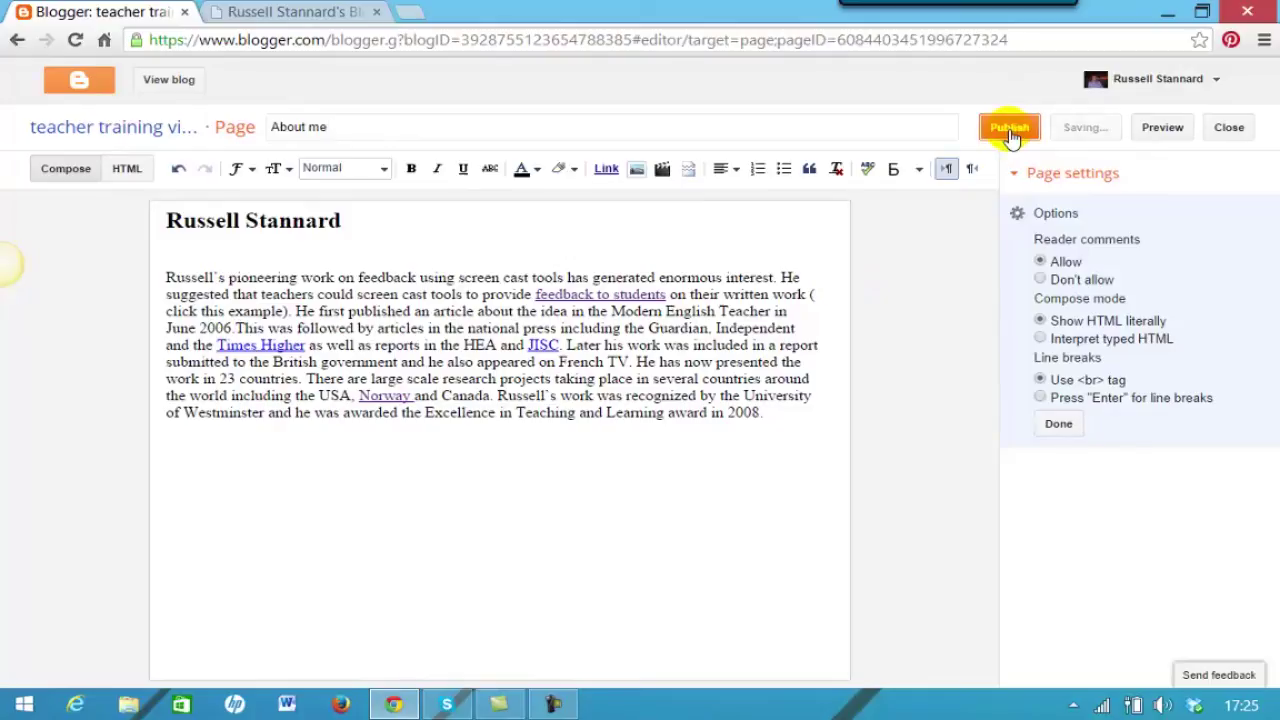
# Preview the published blog, then go from the page editor back to the Blogger dashboard.
pyautogui.click(170, 82)
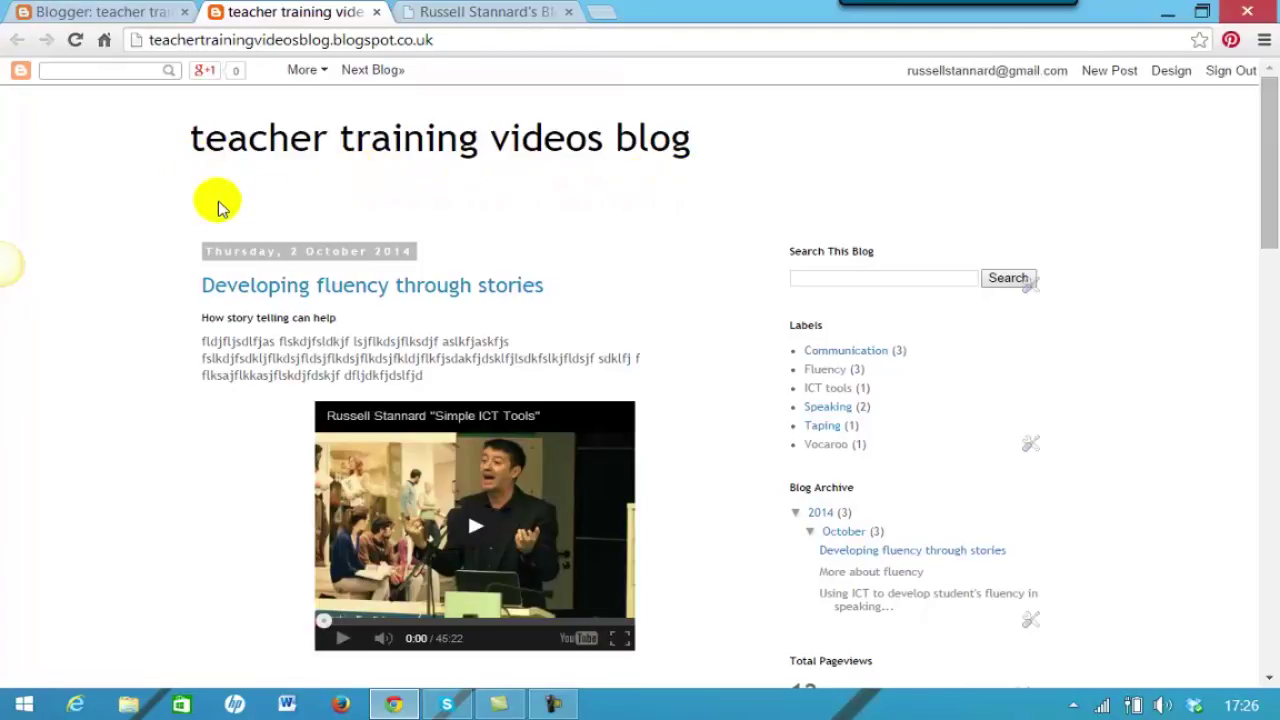
pyautogui.moveTo(1266, 186); pyautogui.dragTo(1243, 133)
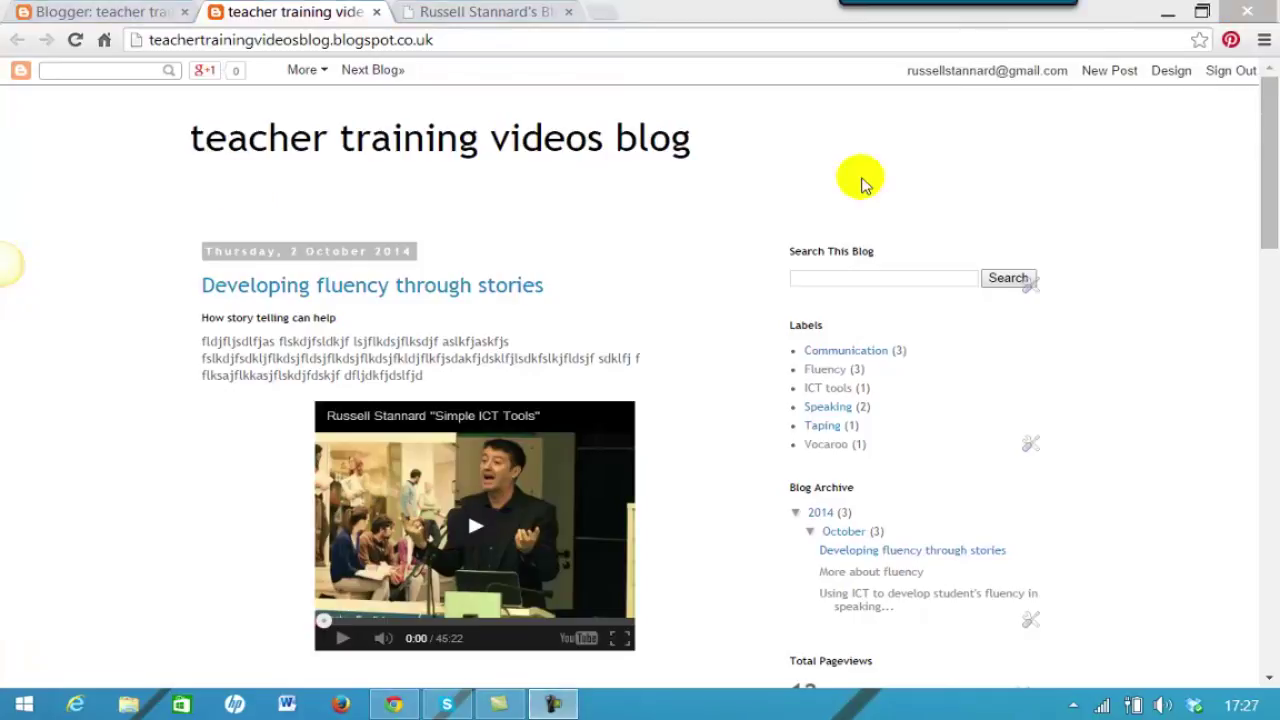
pyautogui.moveTo(1272, 160); pyautogui.dragTo(1260, 177)
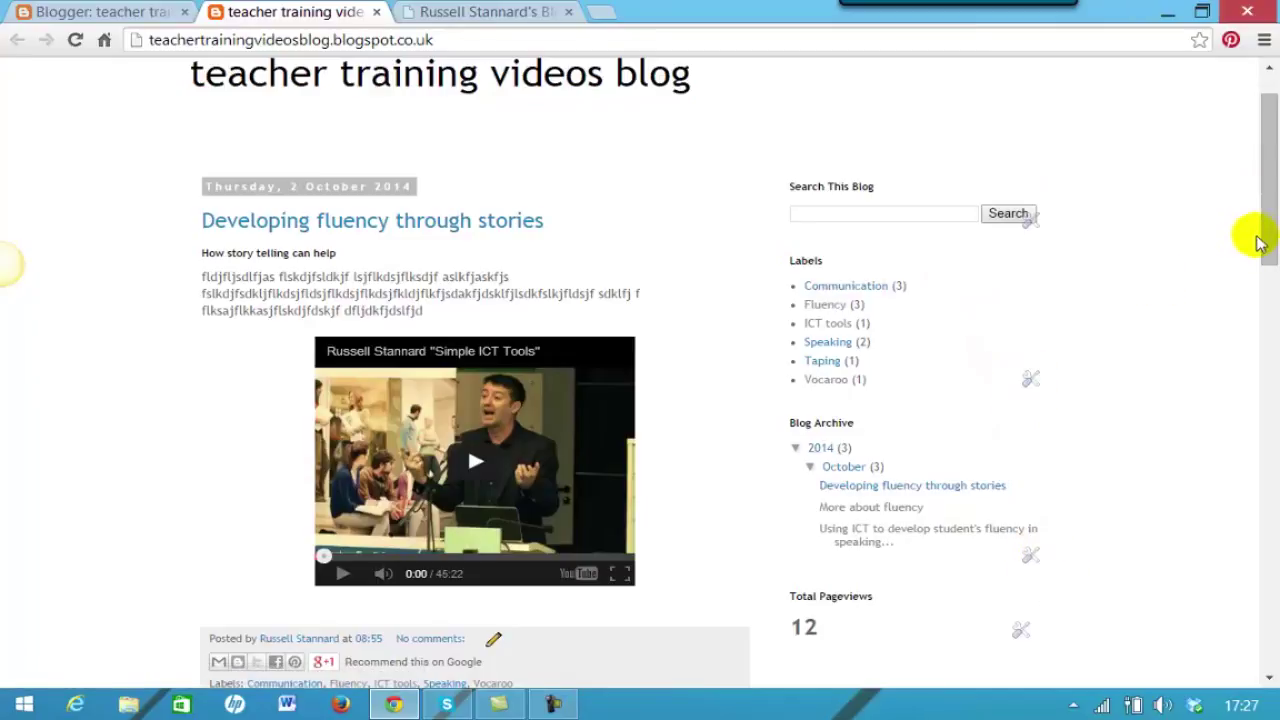
pyautogui.scroll(1, 1258, 245)
pyautogui.click(108, 12)
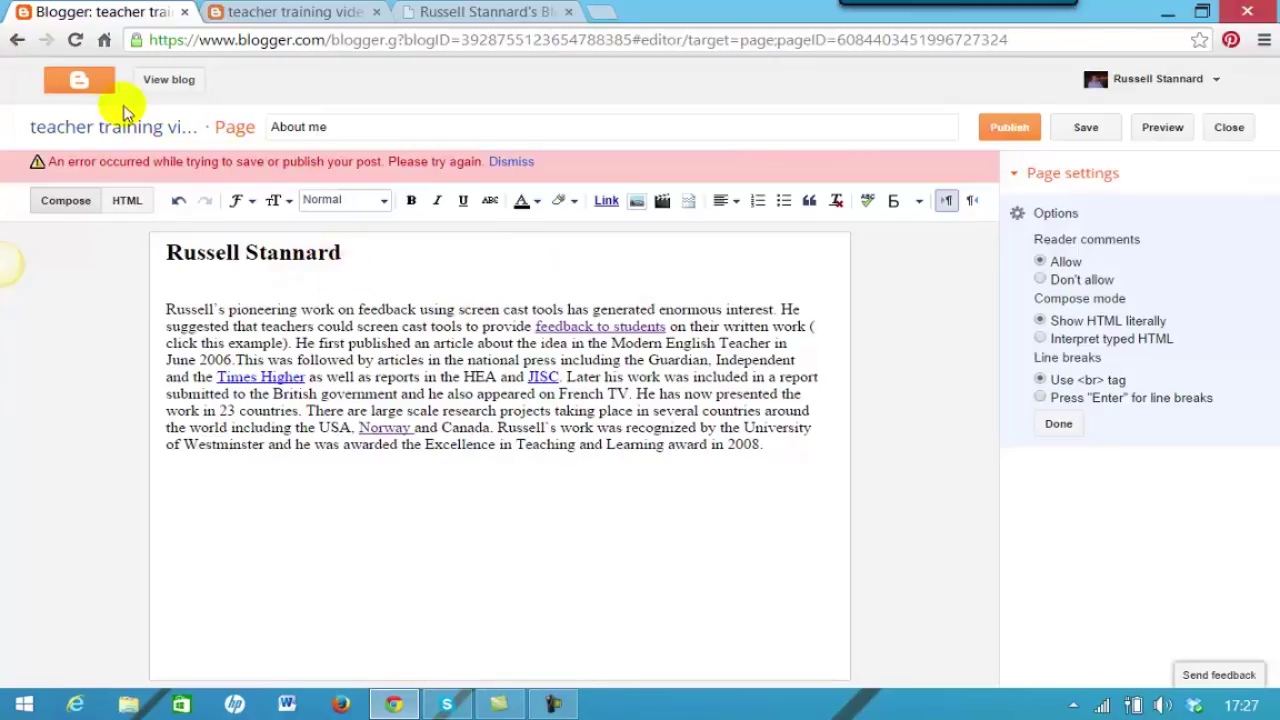
pyautogui.click(79, 86)
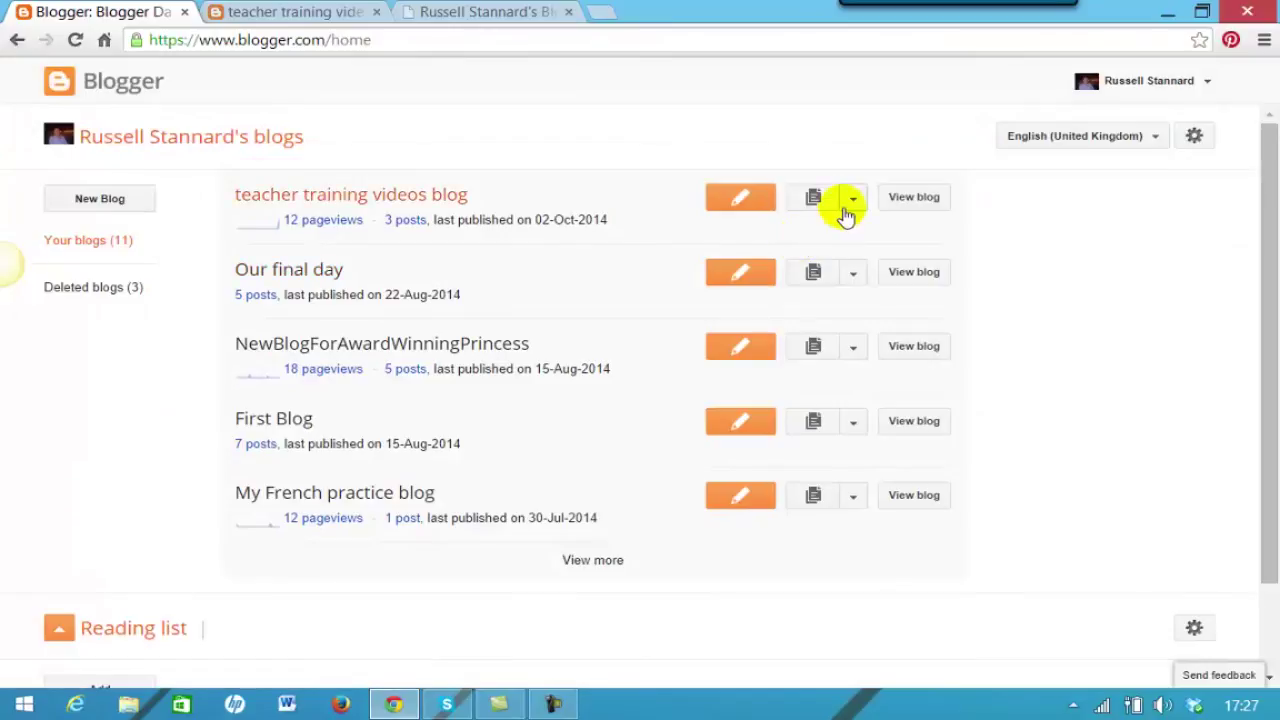
# Open Layout from the teacher training videos blog's dropdown menu.
pyautogui.click(852, 198)
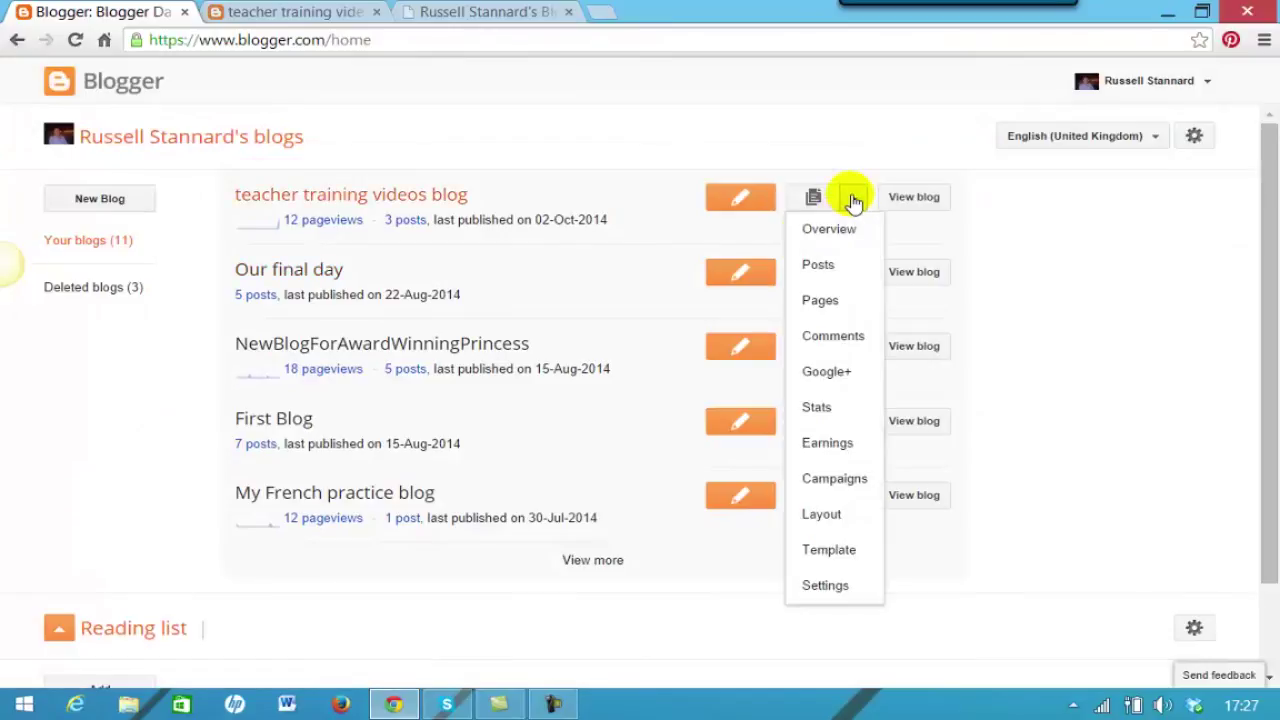
pyautogui.click(822, 515)
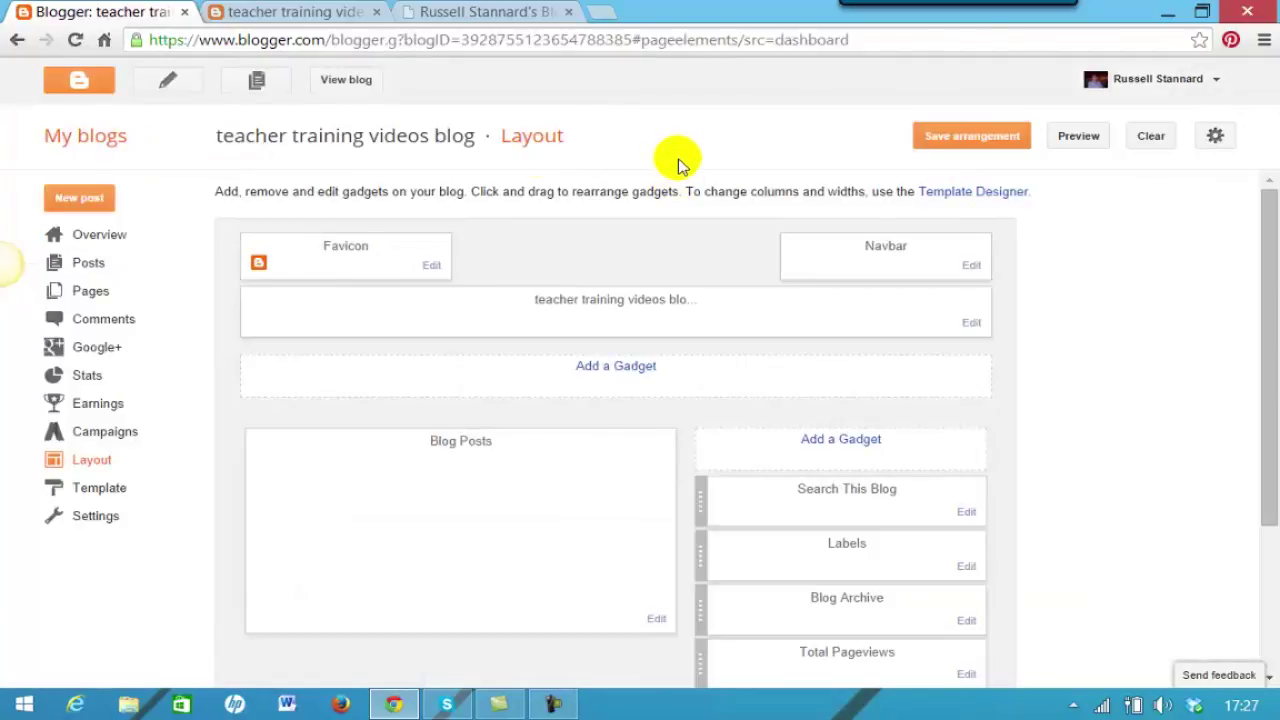
# Add a Pages gadget under the header listing Home and About me, and save it.
pyautogui.click(618, 368)
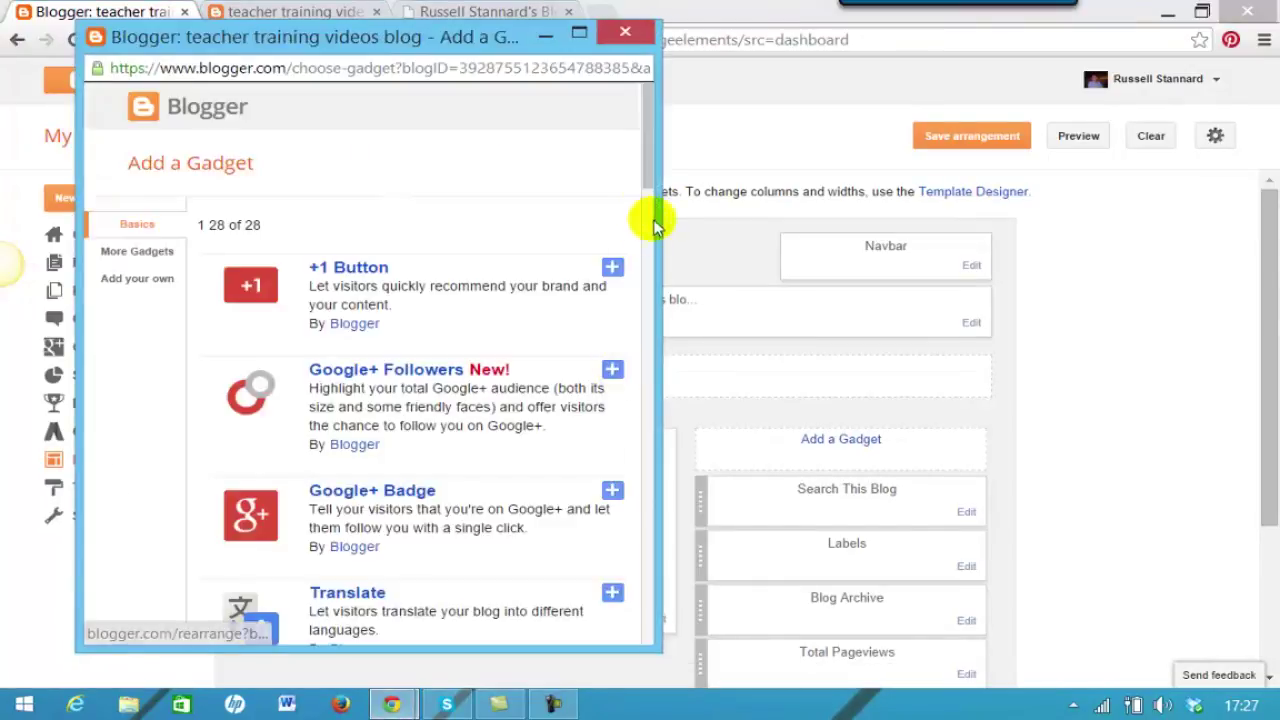
pyautogui.moveTo(650, 163); pyautogui.dragTo(634, 286)
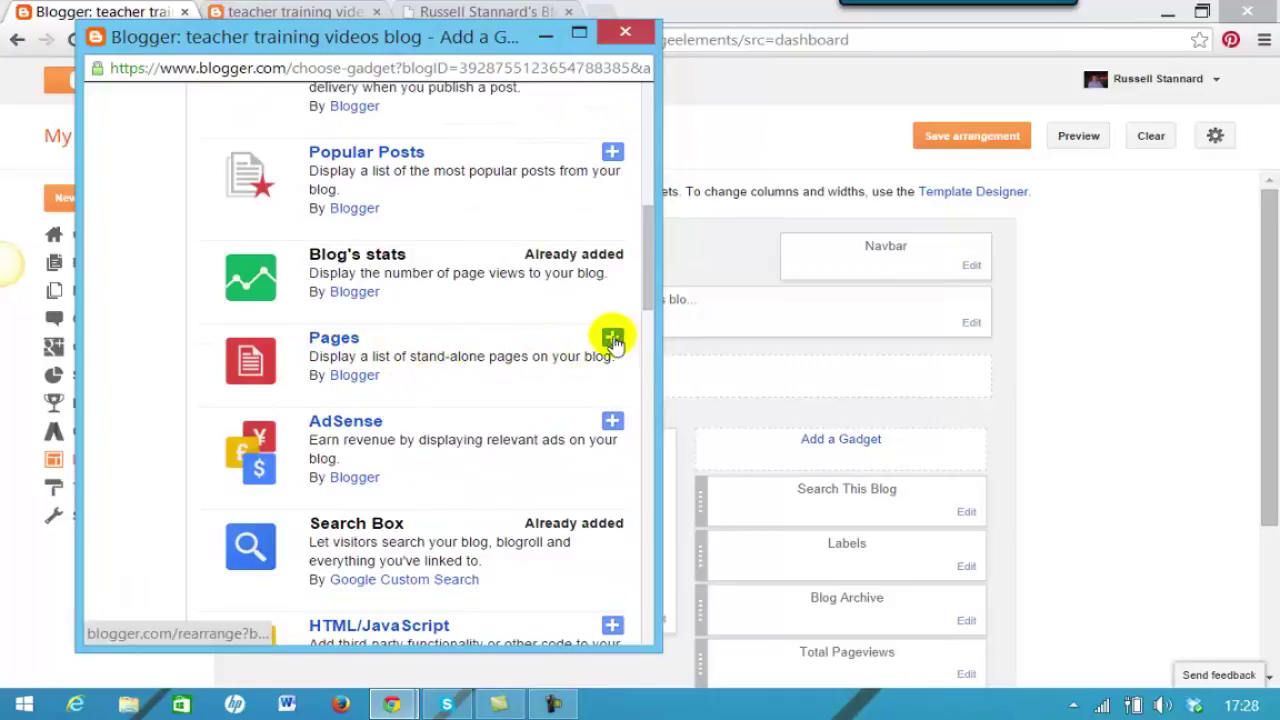
pyautogui.click(612, 338)
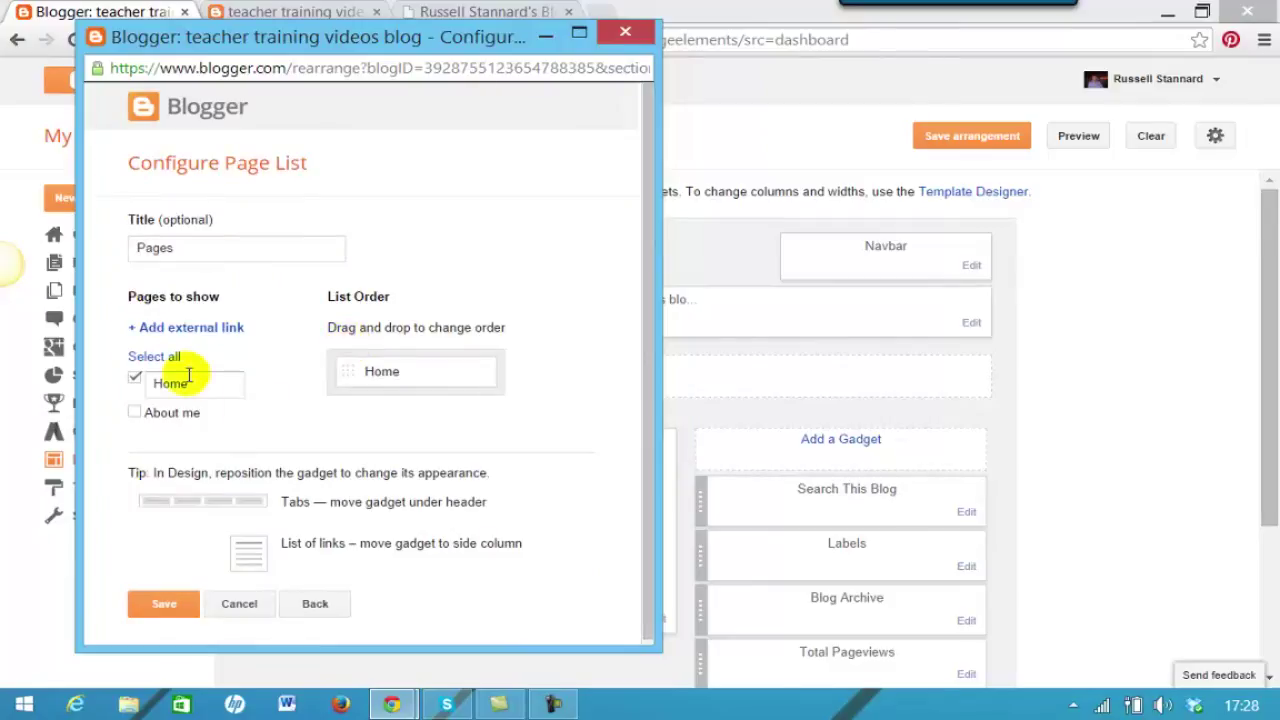
pyautogui.click(135, 411)
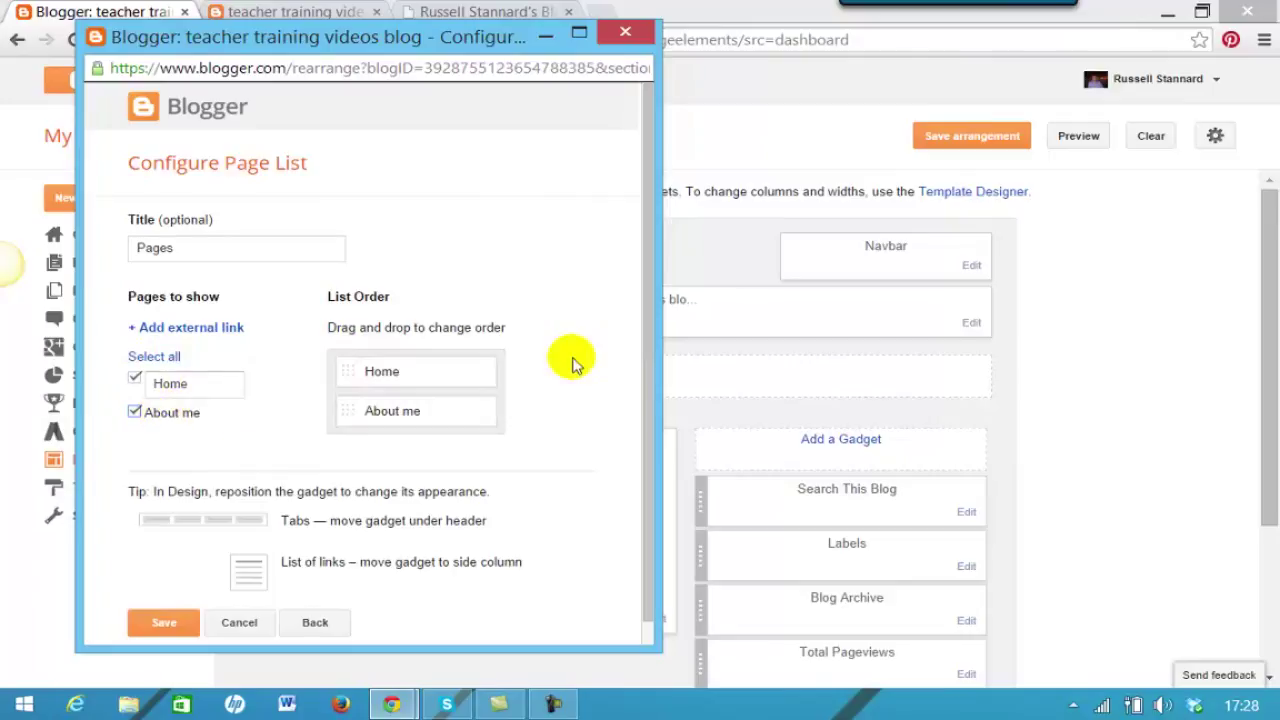
pyautogui.scroll(-1, 649, 374)
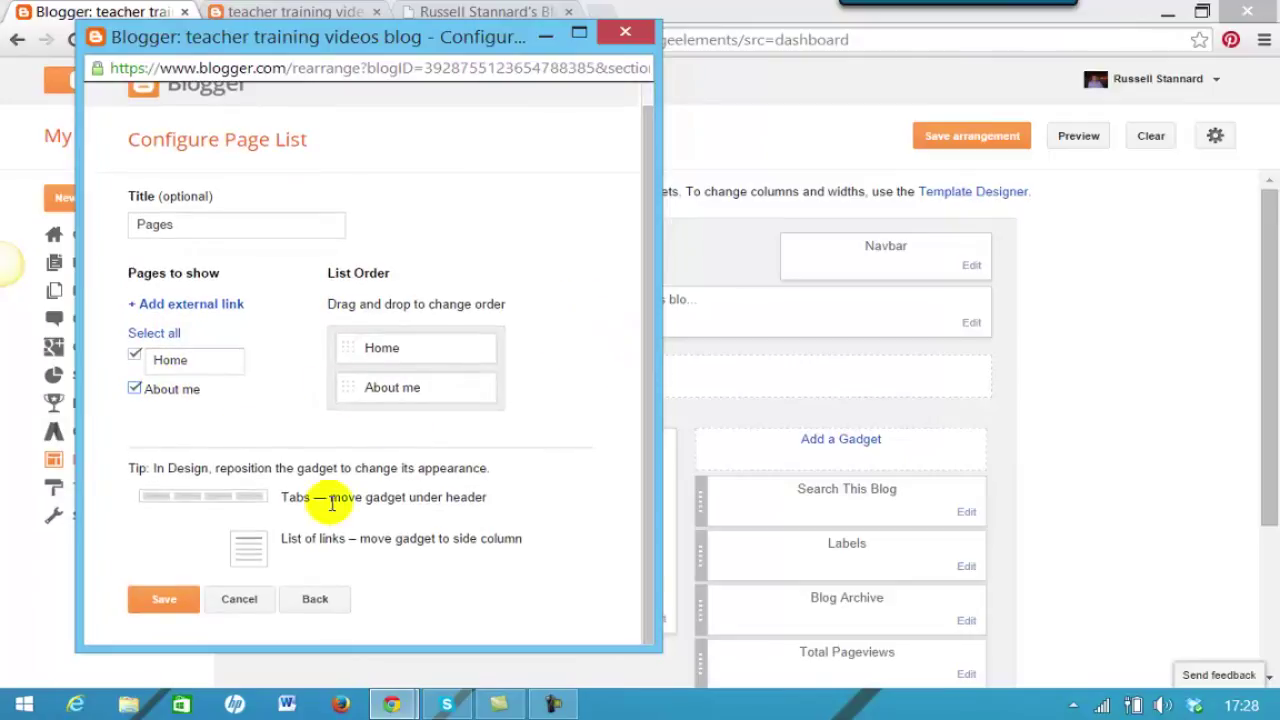
pyautogui.click(165, 604)
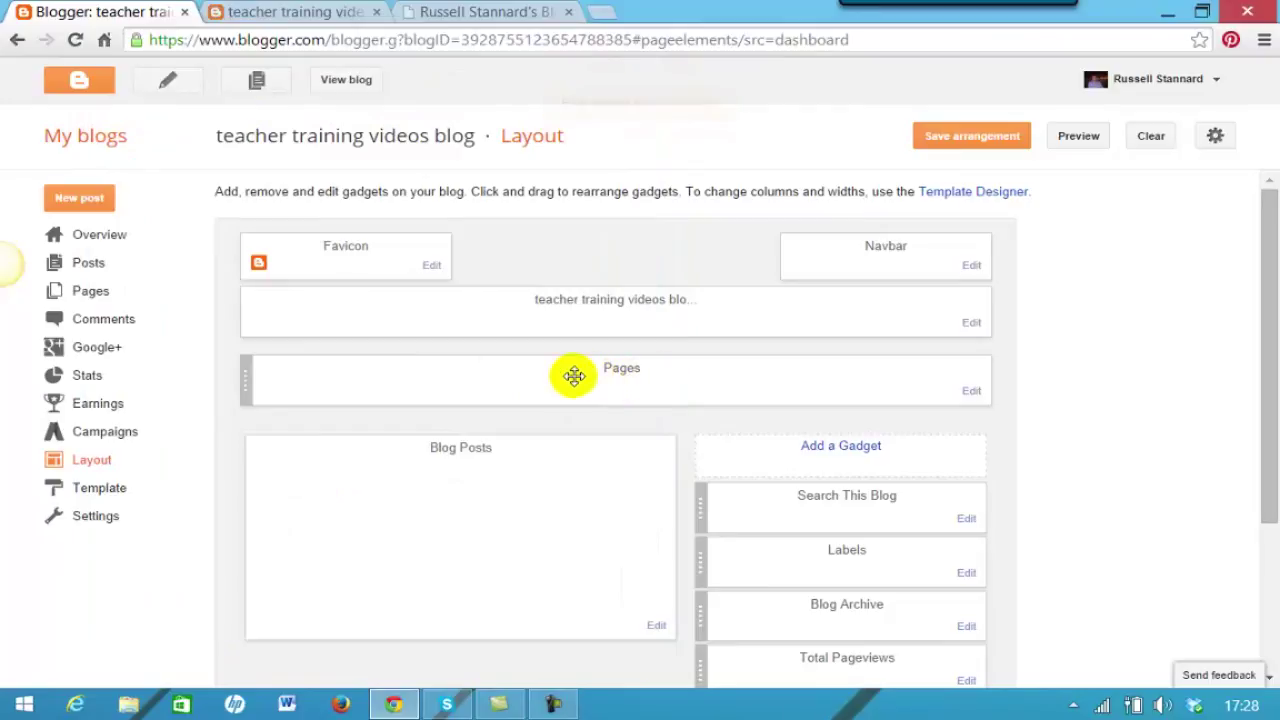
# Save the layout arrangement and open the live blog to check it.
pyautogui.click(948, 155)
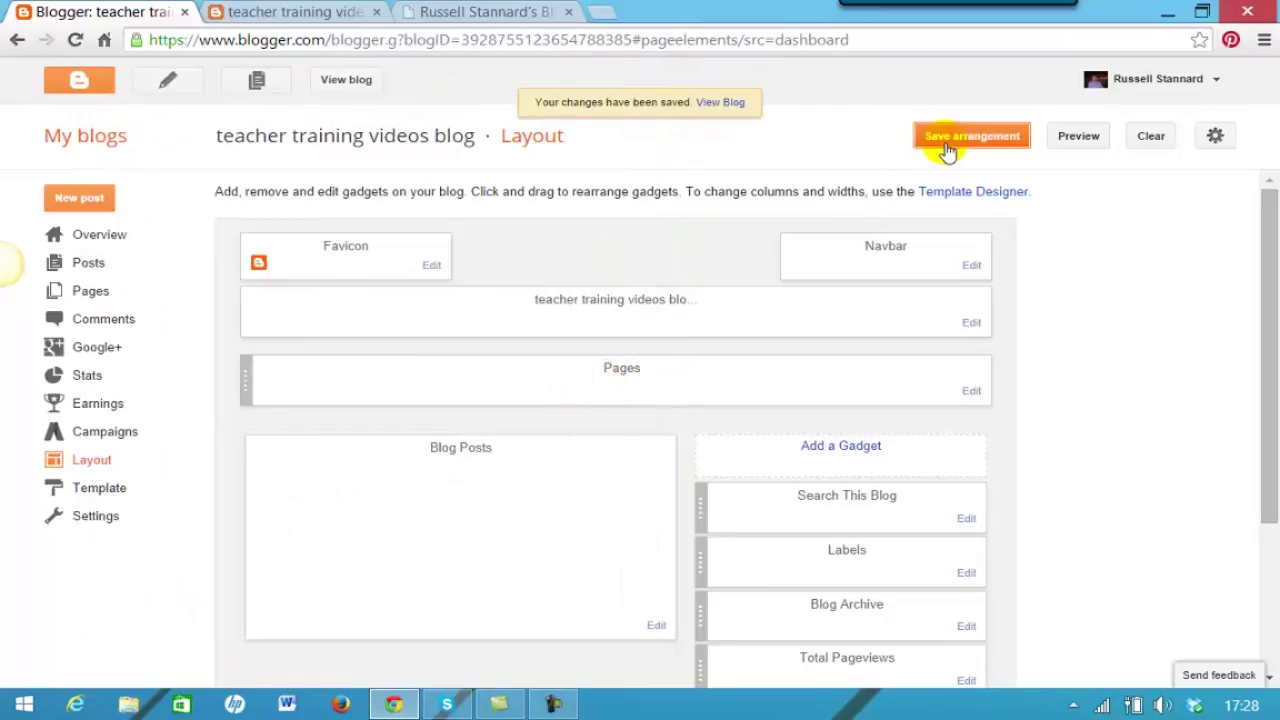
pyautogui.click(347, 80)
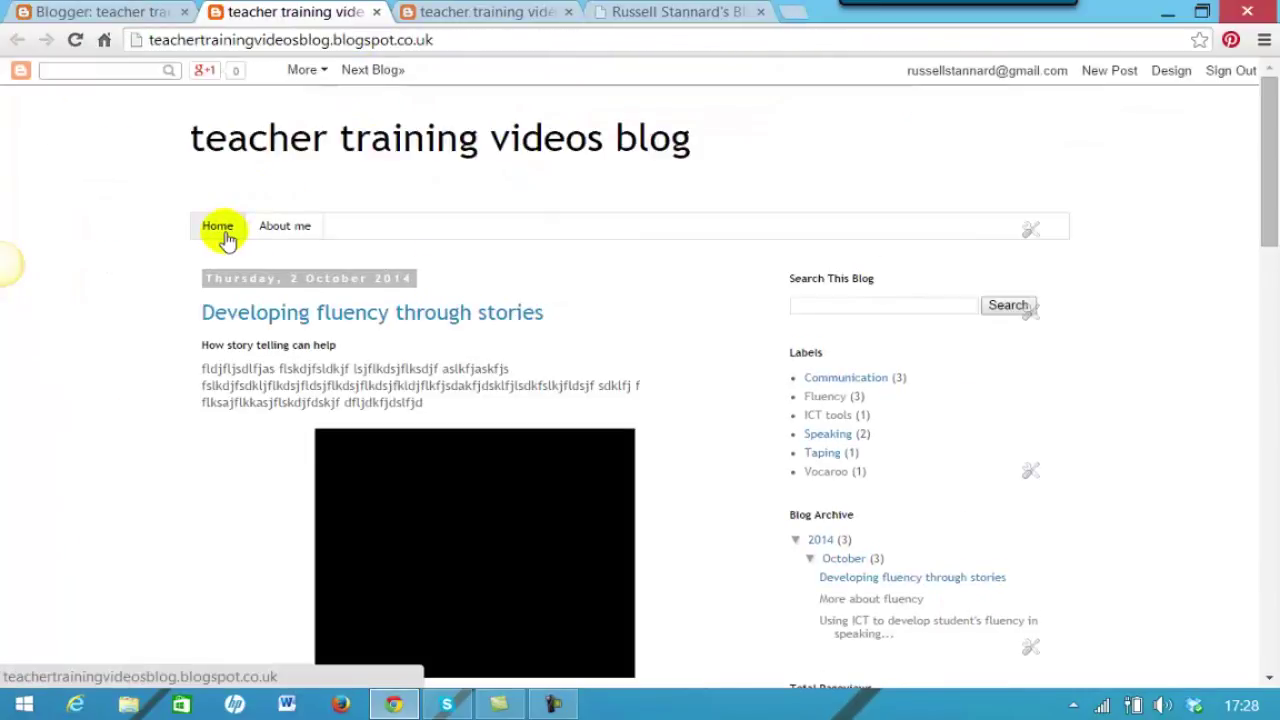
# Switch back and forth between the About me and Home tabs on the live blog.
pyautogui.click(278, 230)
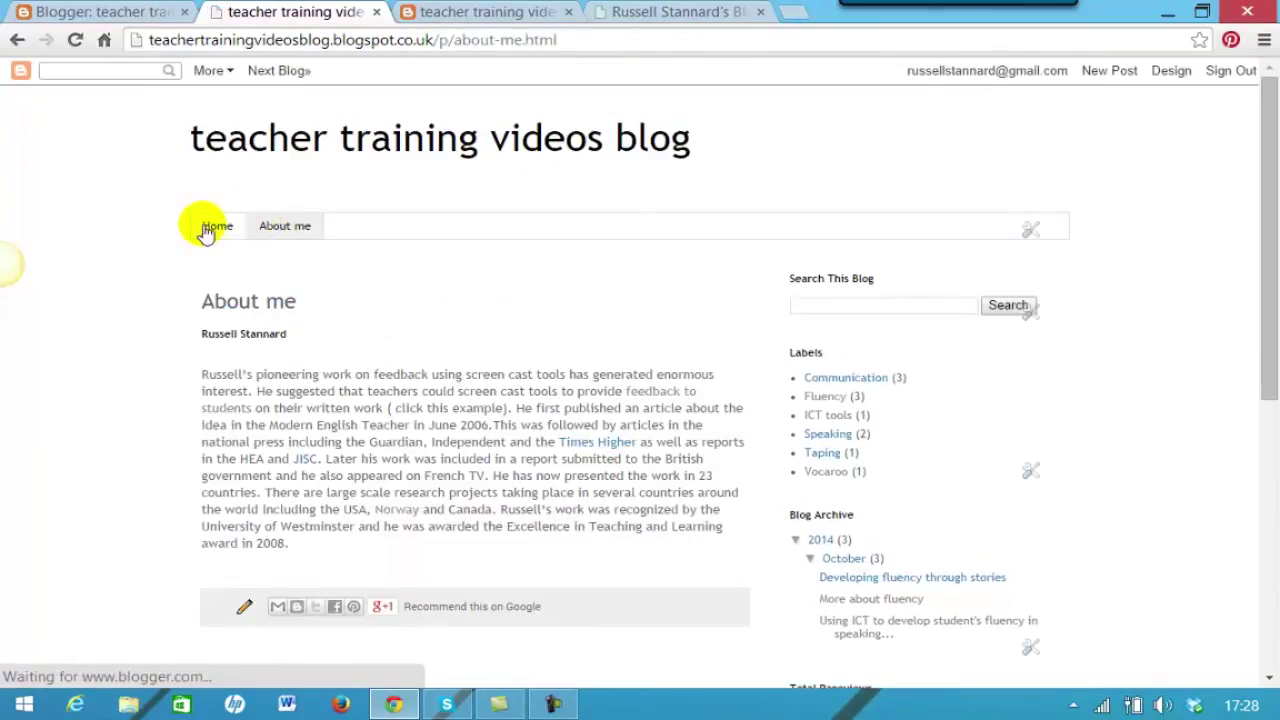
pyautogui.click(208, 228)
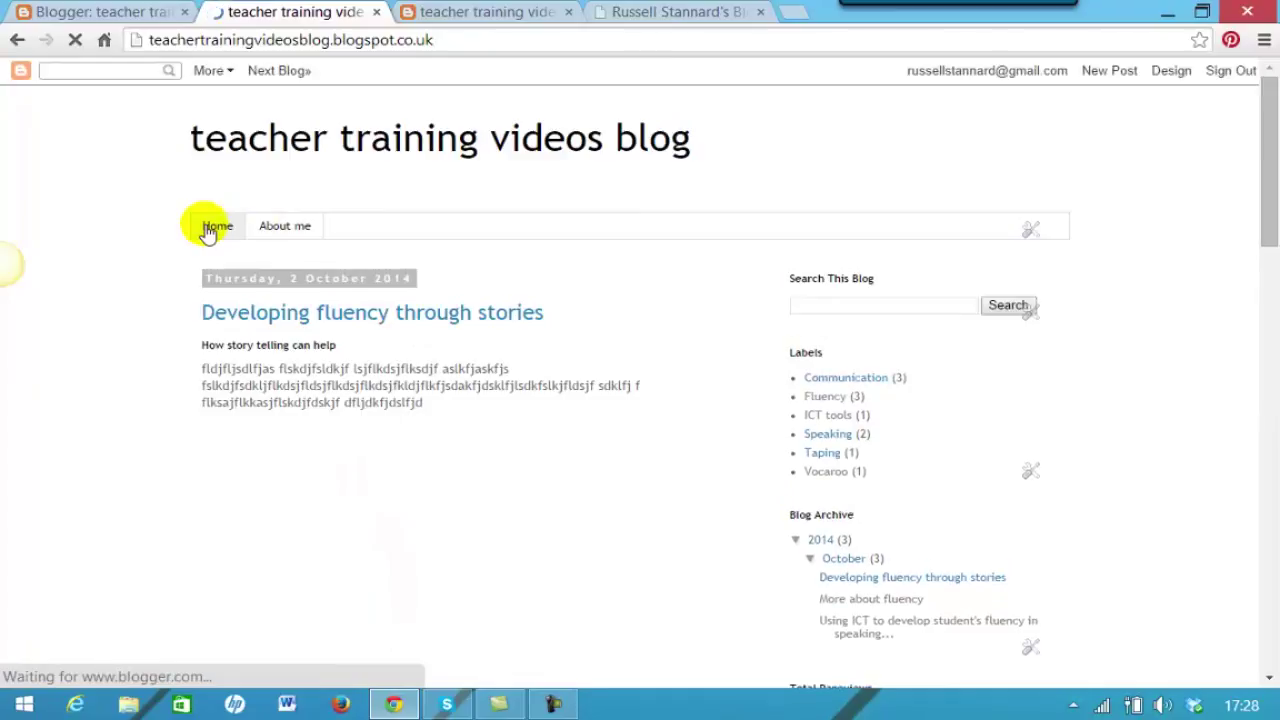
pyautogui.click(276, 228)
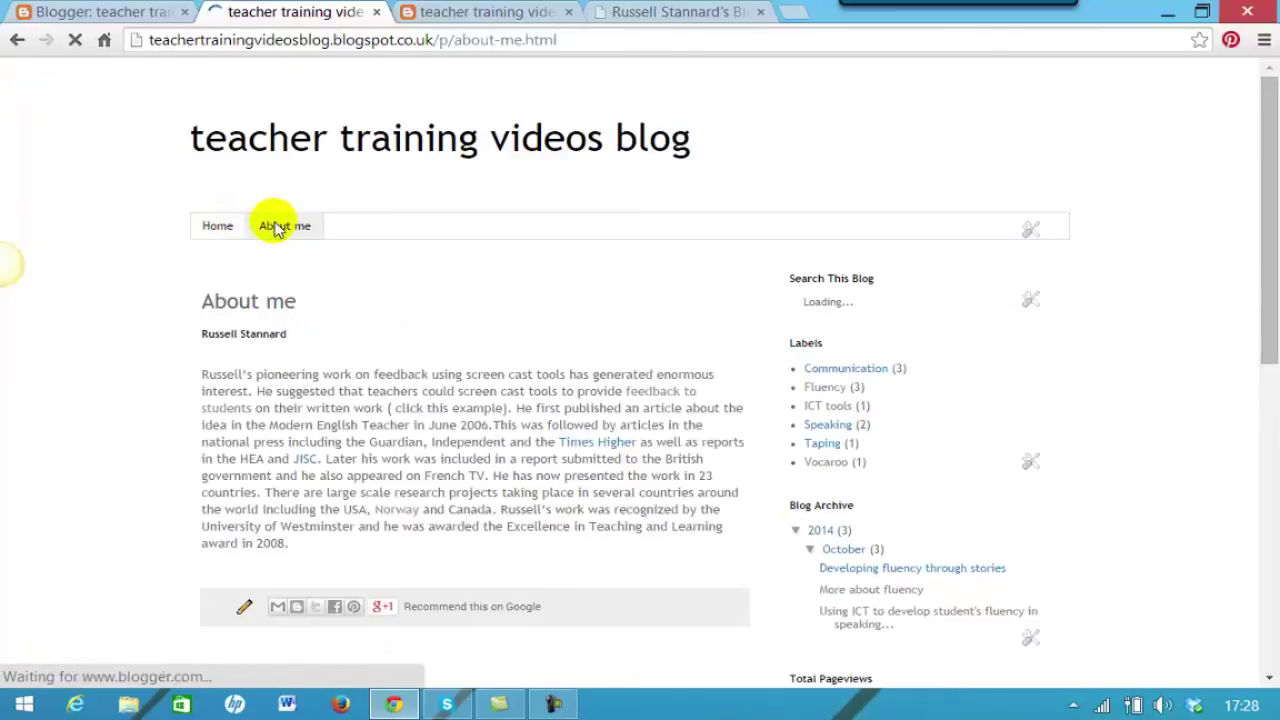
pyautogui.moveTo(1262, 186); pyautogui.dragTo(1262, 226)
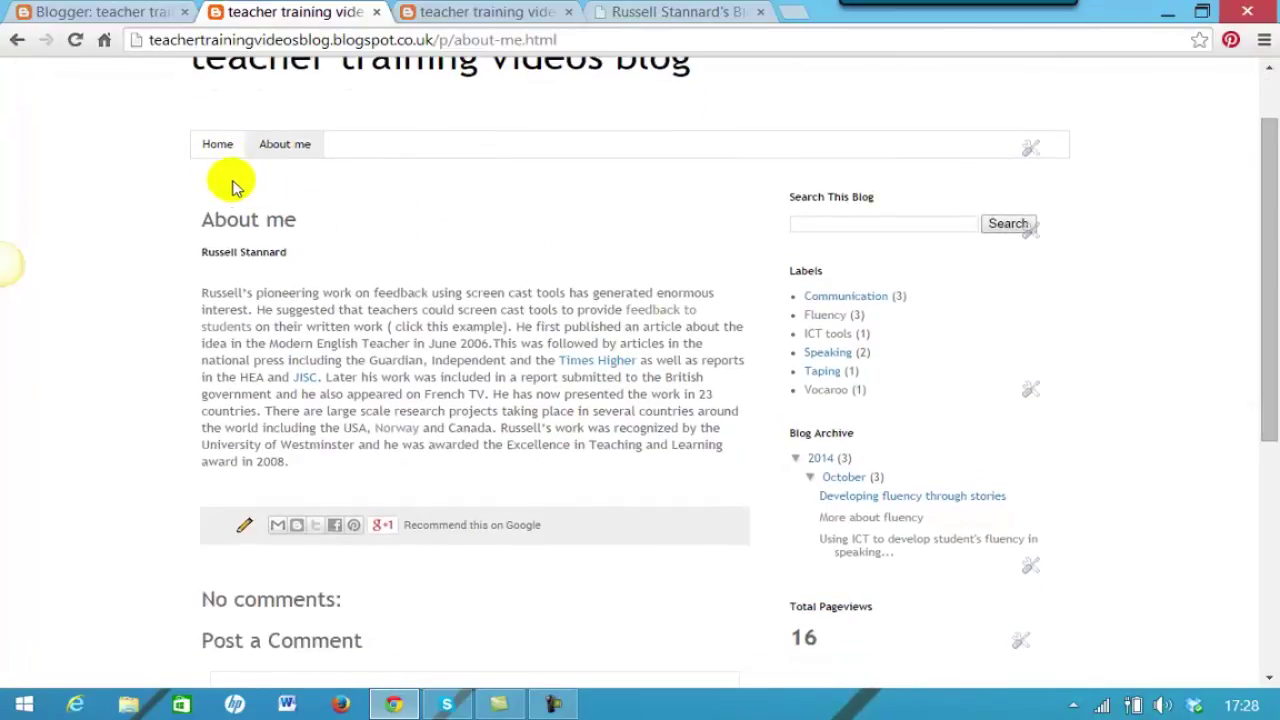
pyautogui.click(214, 148)
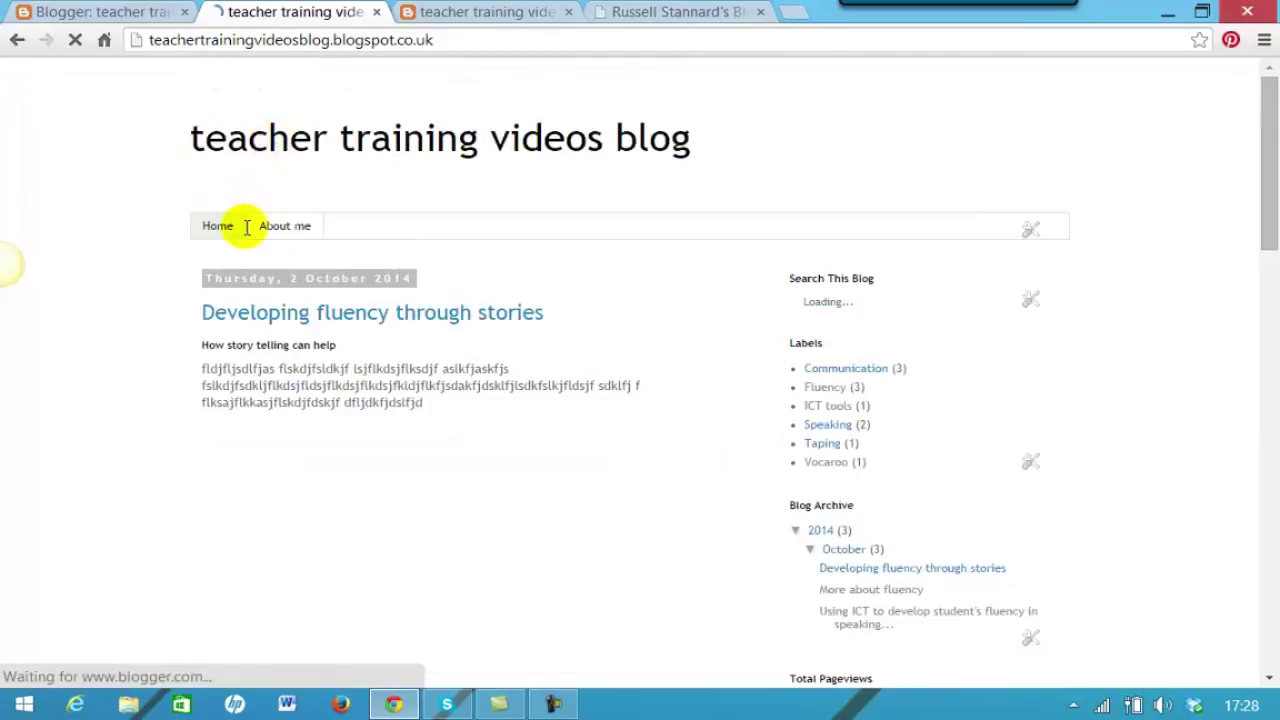
pyautogui.click(279, 228)
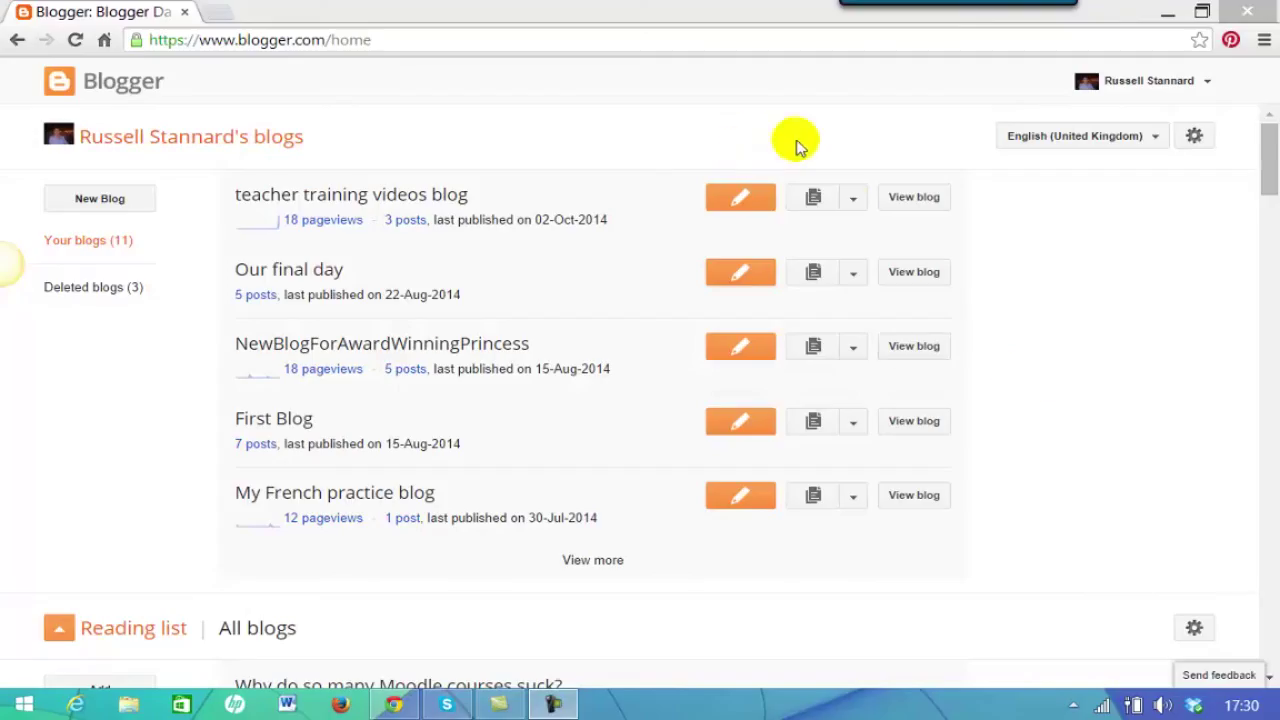
# From the teacher training blog's dropdown, go to Pages and start a new page.
pyautogui.click(853, 203)
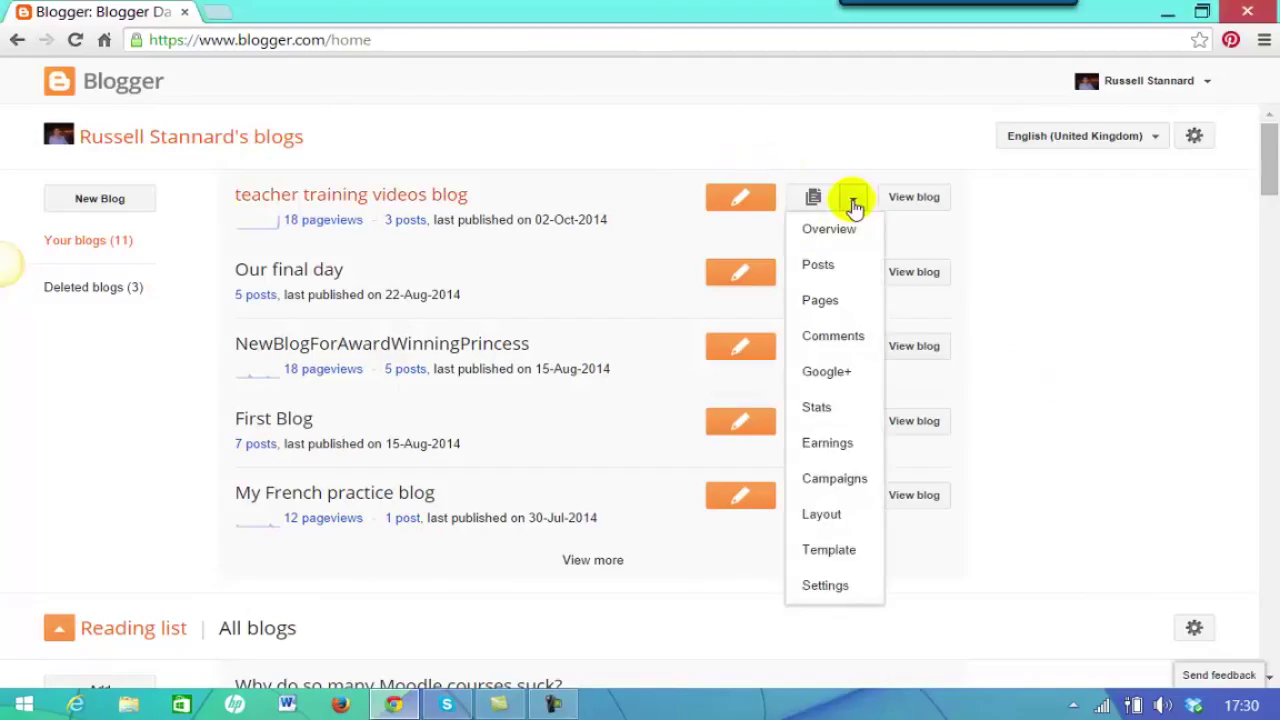
pyautogui.click(818, 303)
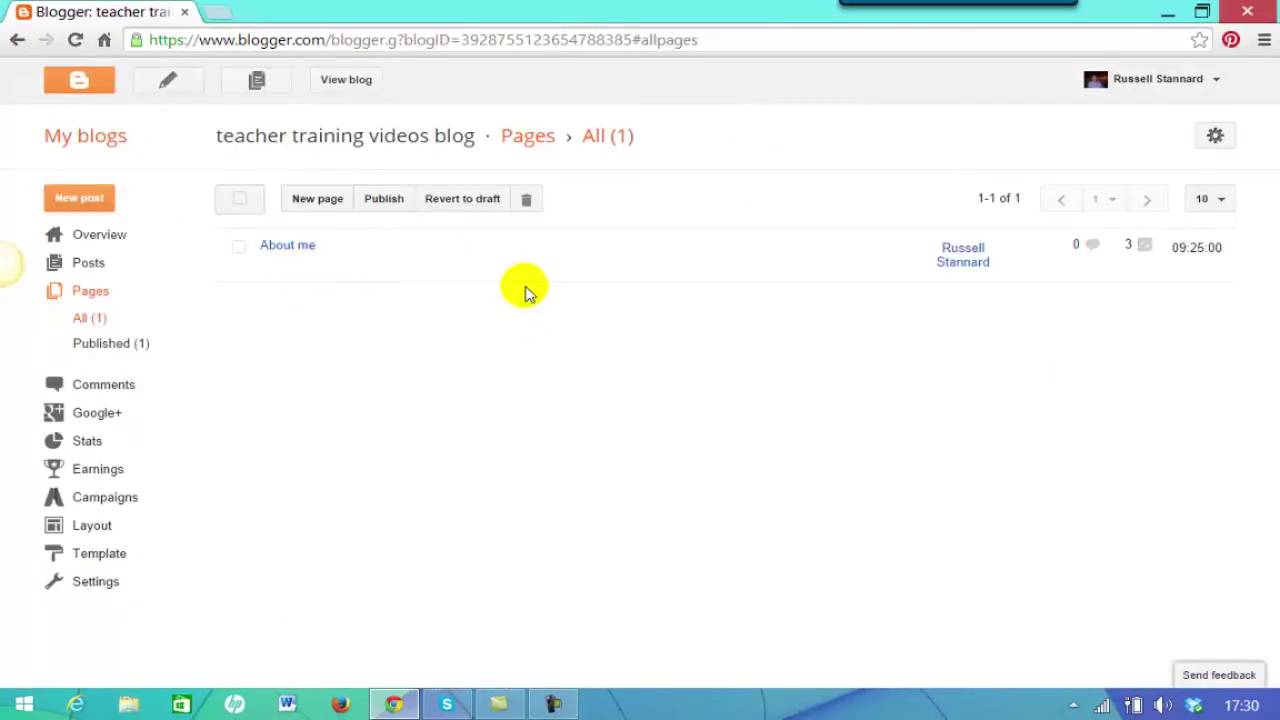
pyautogui.click(317, 200)
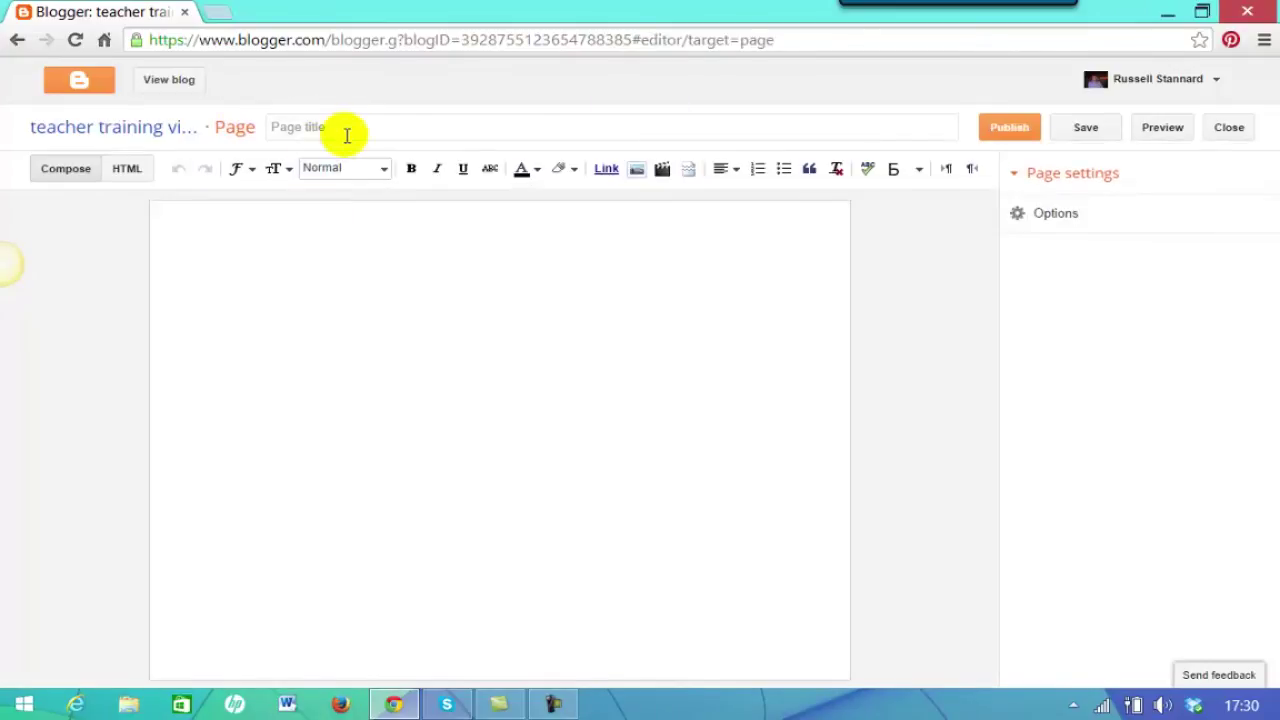
# Title the page 'My latest talks', add four lines of placeholder body text, and publish it.
pyautogui.click(355, 127)
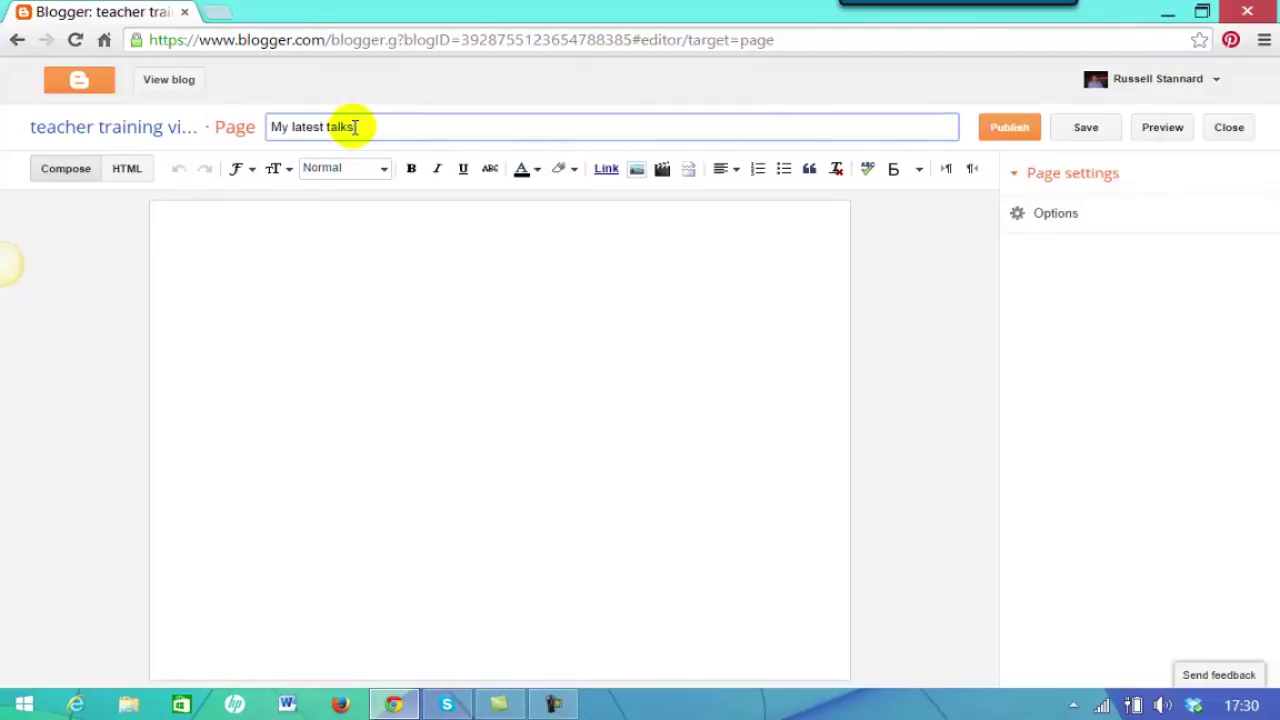
pyautogui.click(275, 263)
pyautogui.write('sdjf;sjf fd')
pyautogui.press('Return')
pyautogui.write('fjsdf;ljsdf ;lsfj dsfjdfljsda fs ;fjs;adfjsldfjsdlfj')
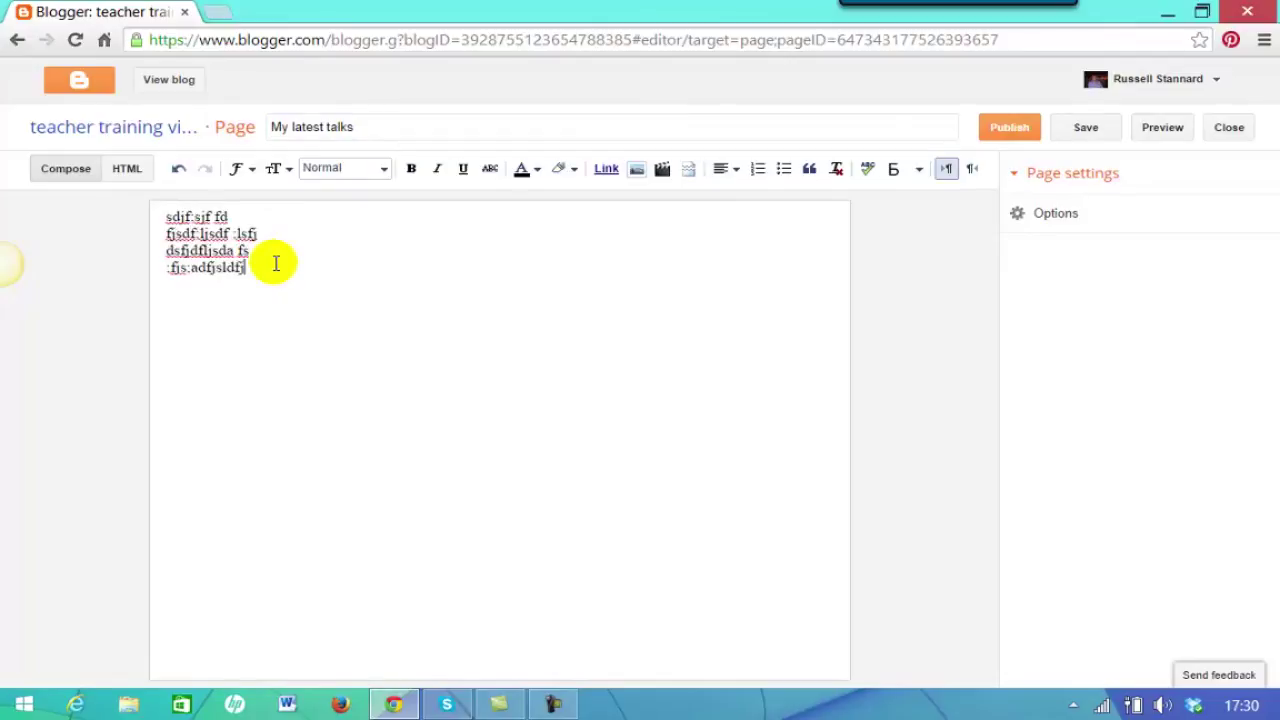
pyautogui.press('Return')
pyautogui.write('jf;dsljfjsdl;fjsd lfj')
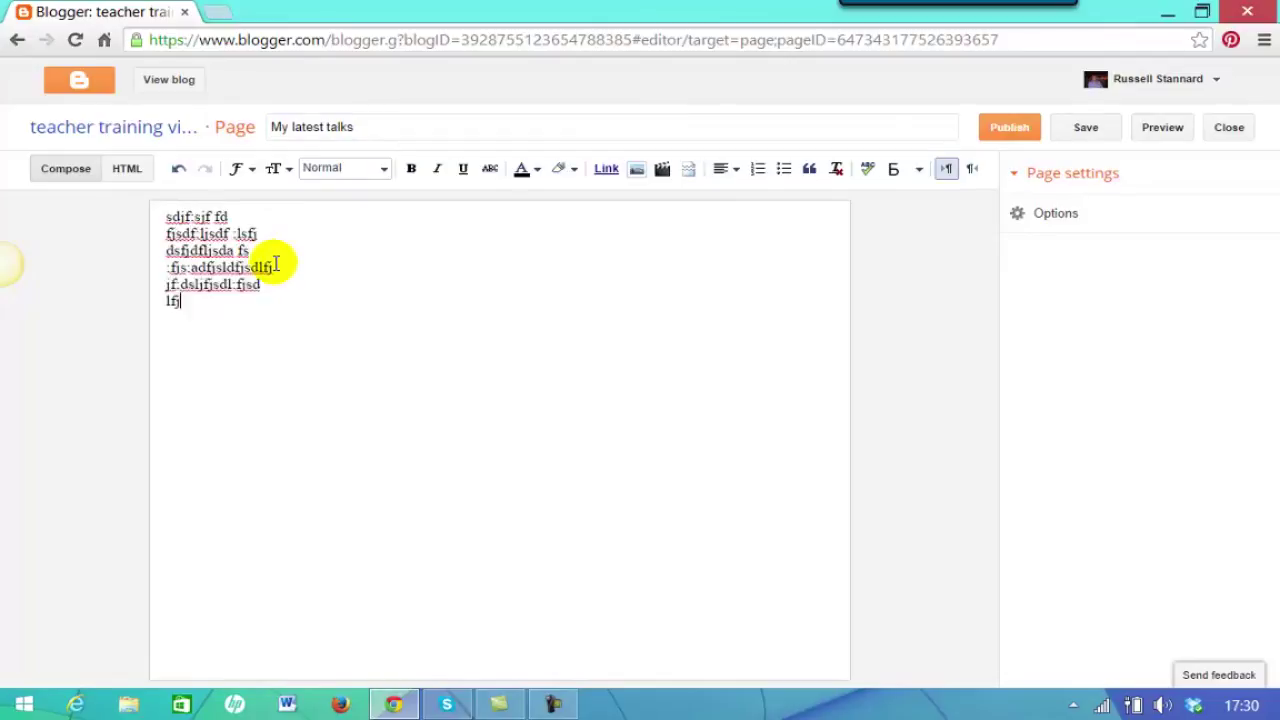
pyautogui.write('a;lldfjl;fjl;fjas')
pyautogui.press('Return')
pyautogui.write(';aslfjsd;lfjldsjf;ldjfd')
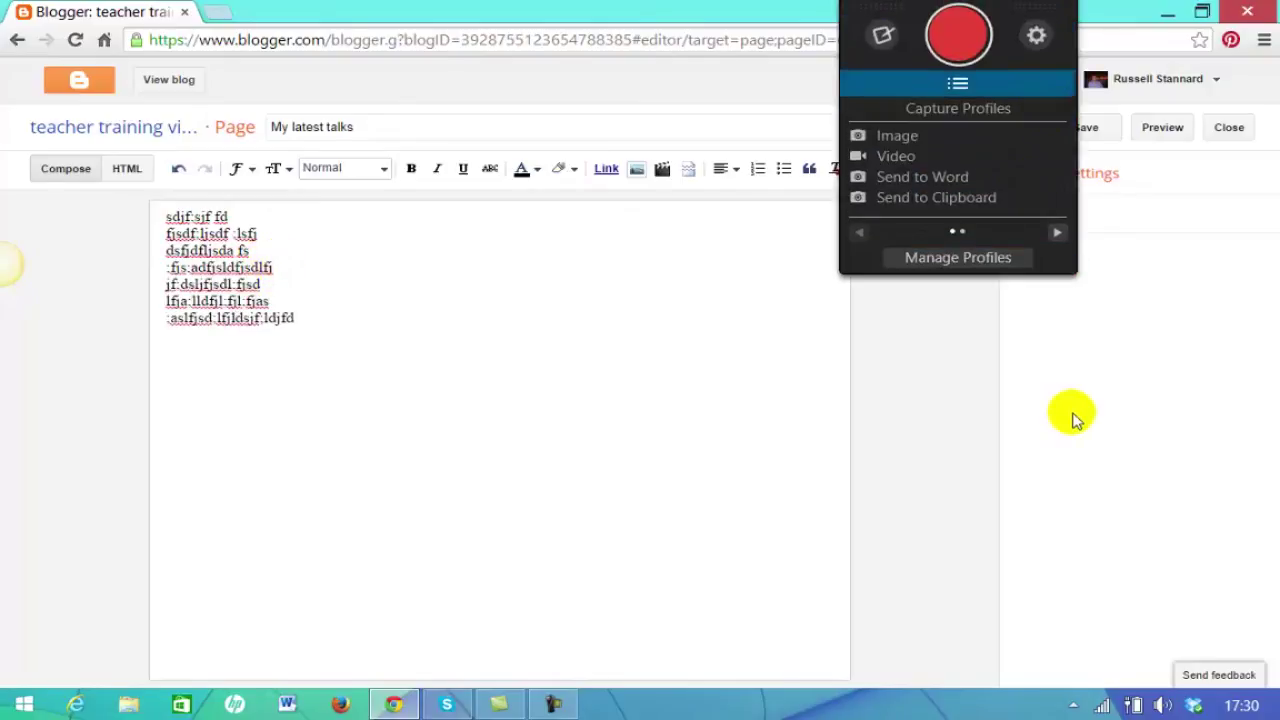
pyautogui.click(1010, 130)
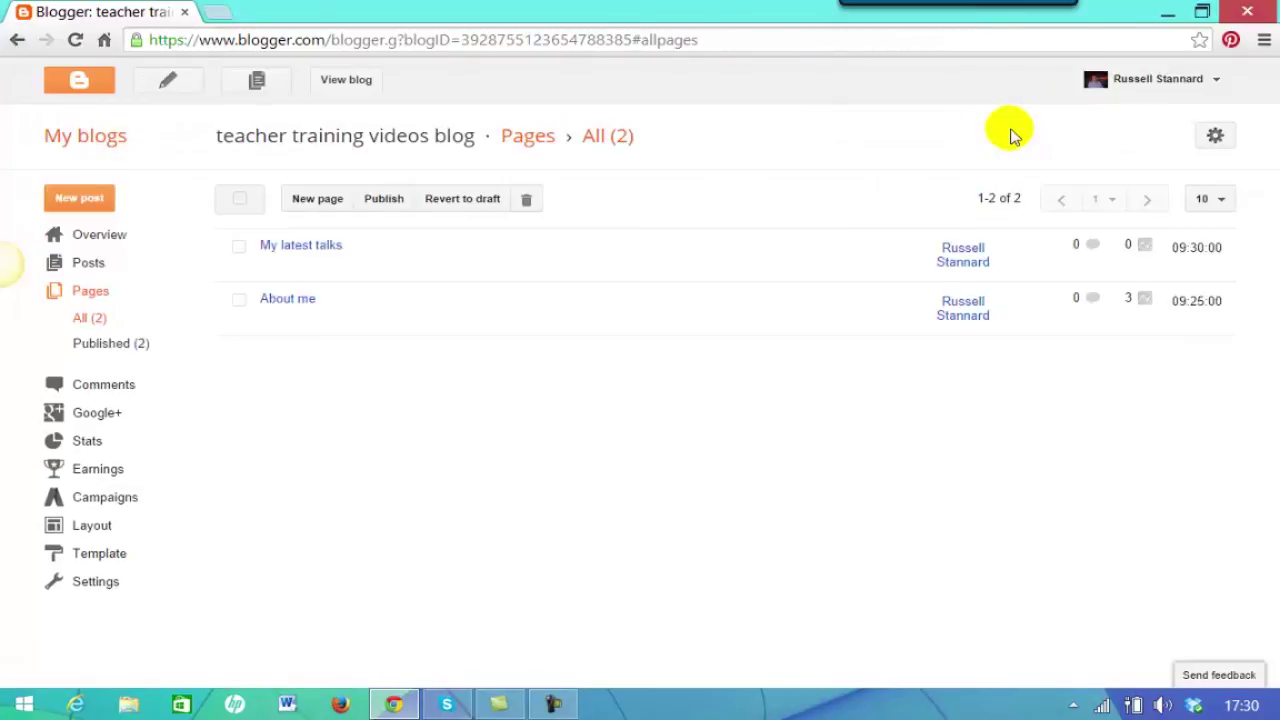
# Use View blog to open the live teacher training videos blog in a new tab.
pyautogui.moveTo(250, 245)
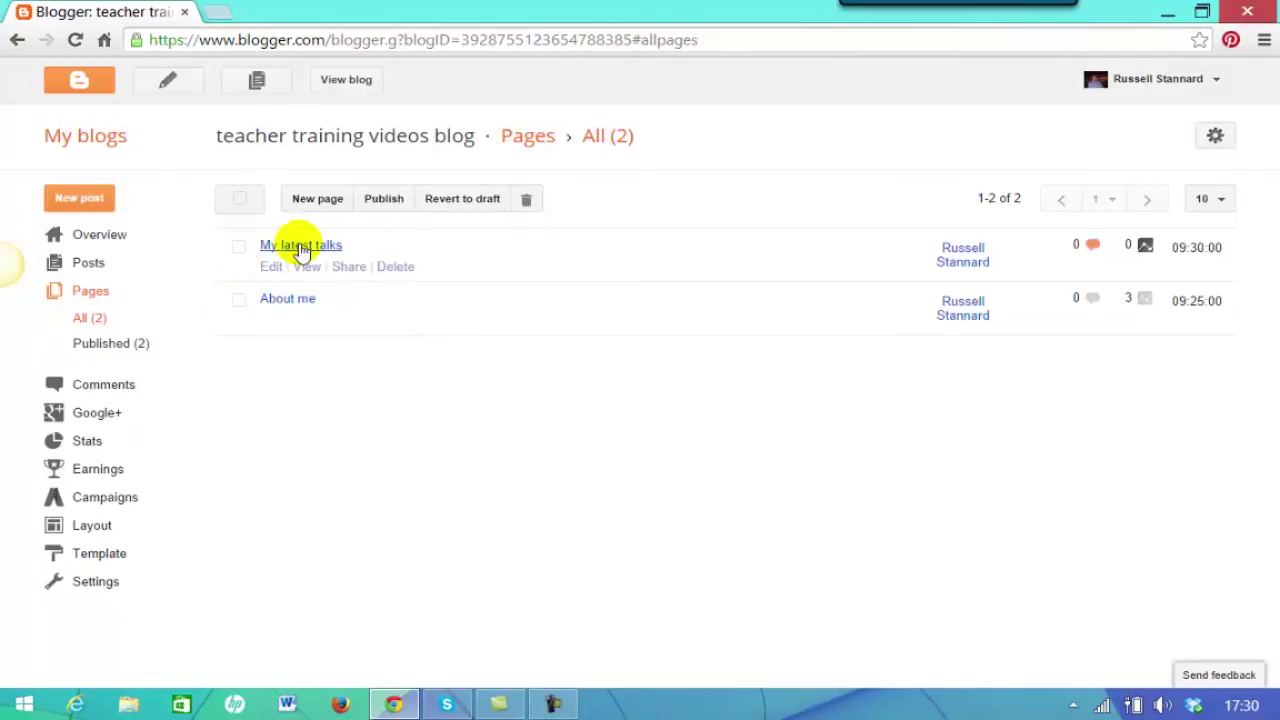
pyautogui.moveTo(265, 314)
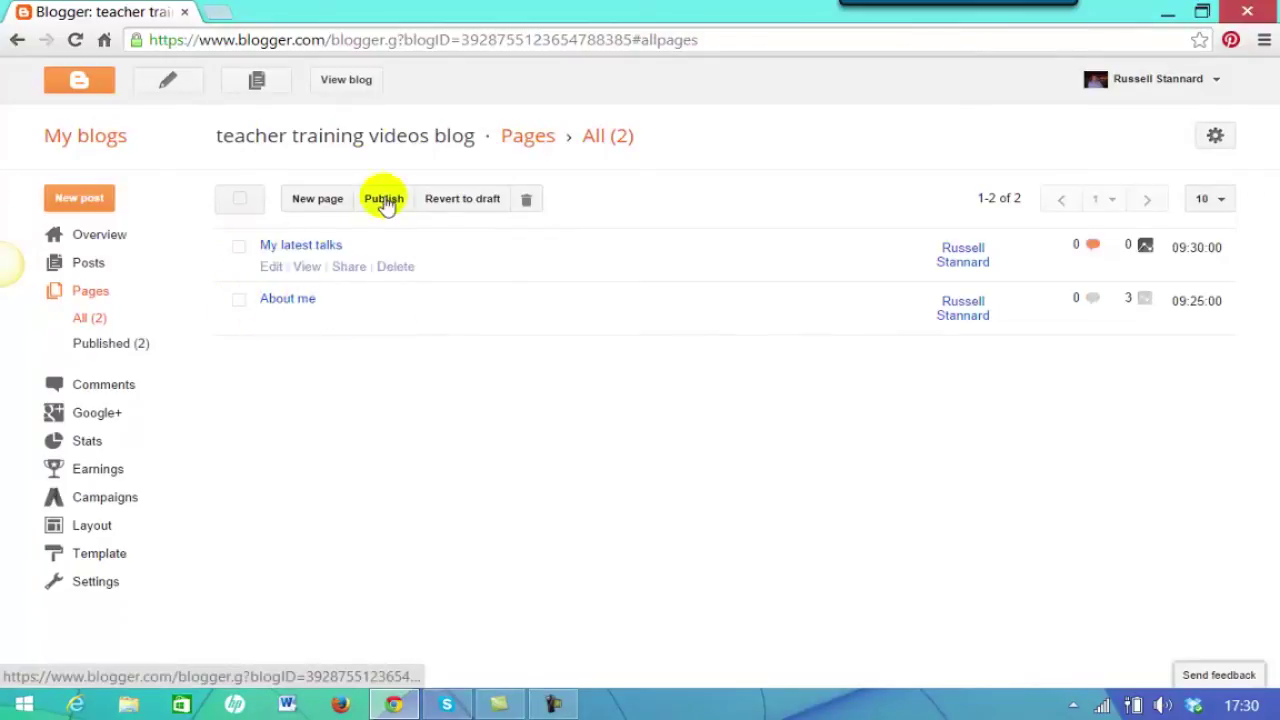
pyautogui.click(342, 82)
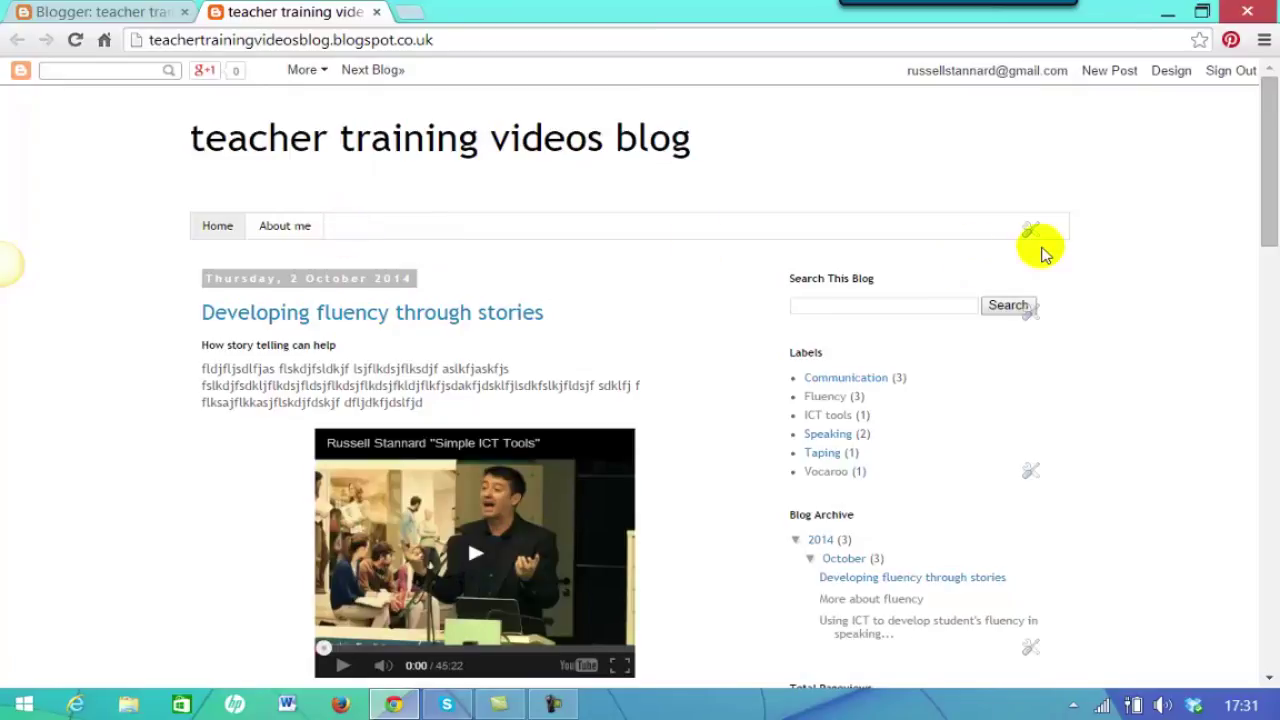
# Open Configure Page List from the wrench icon on the live blog's Pages gadget.
pyautogui.click(1031, 231)
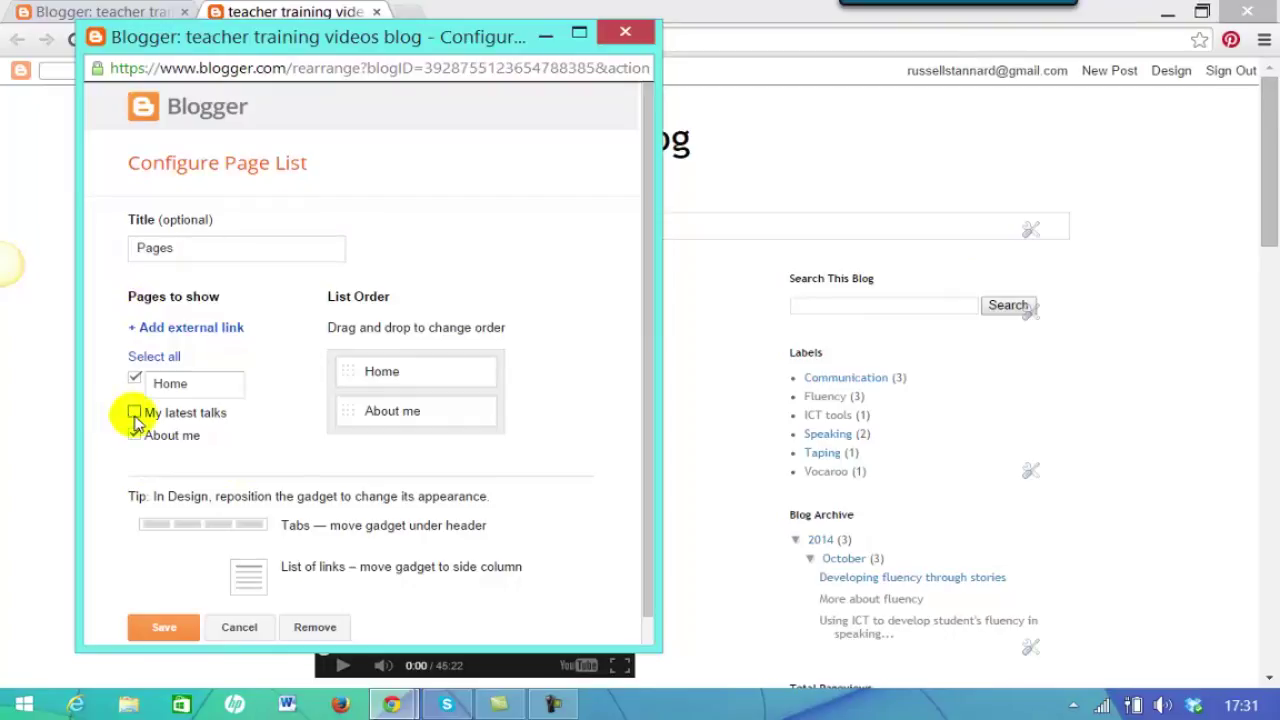
# Tick My latest talks, order it after Home and About me, save, then return to My blogs.
pyautogui.click(134, 414)
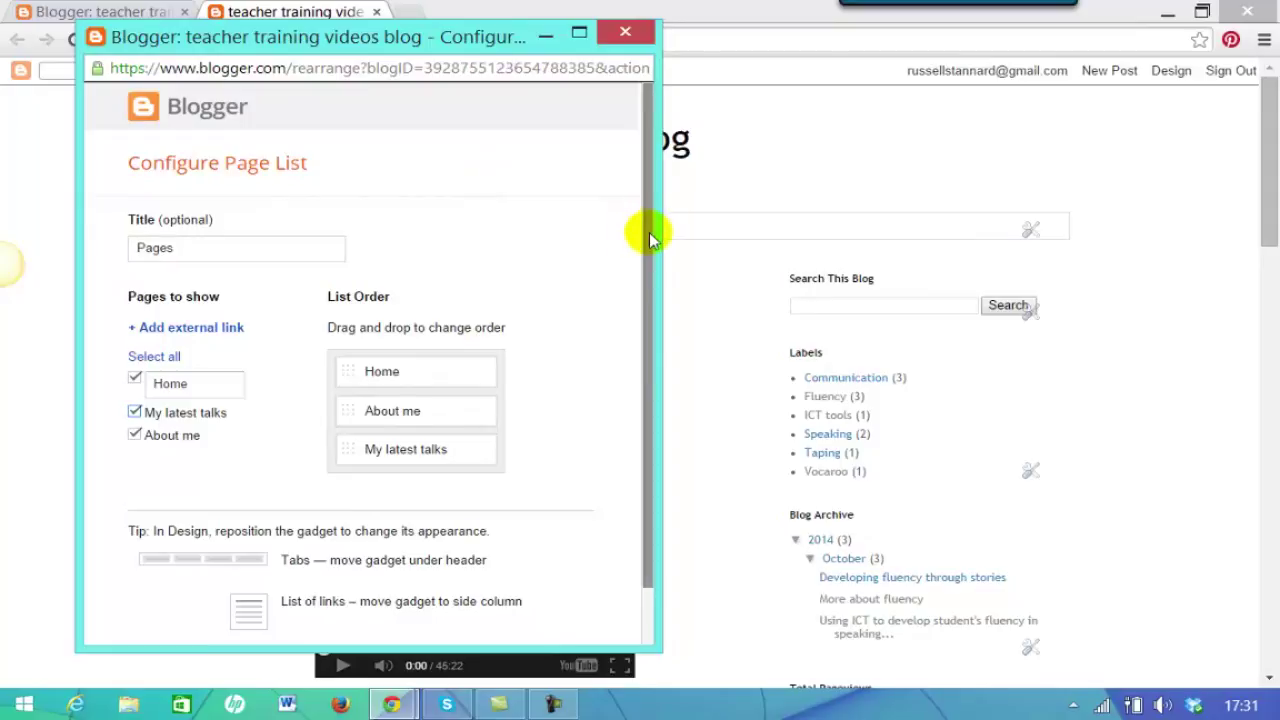
pyautogui.scroll(-1, 660, 290)
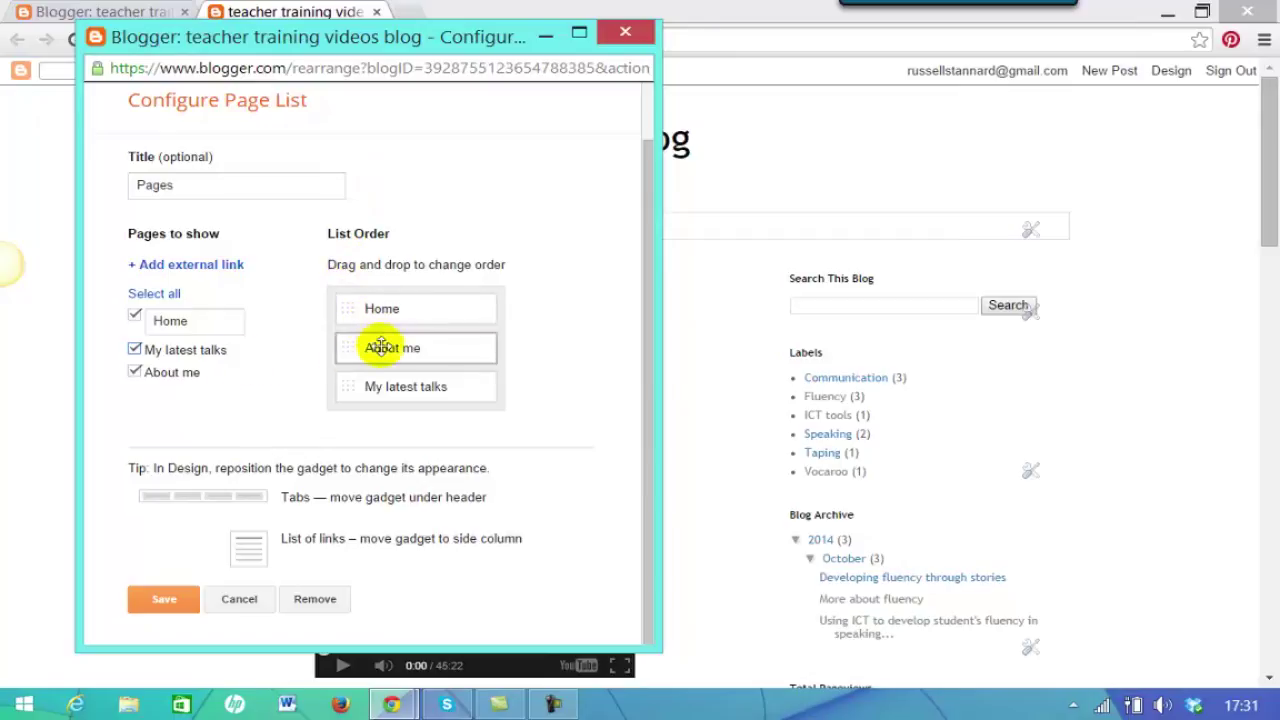
pyautogui.moveTo(386, 343); pyautogui.dragTo(396, 390)
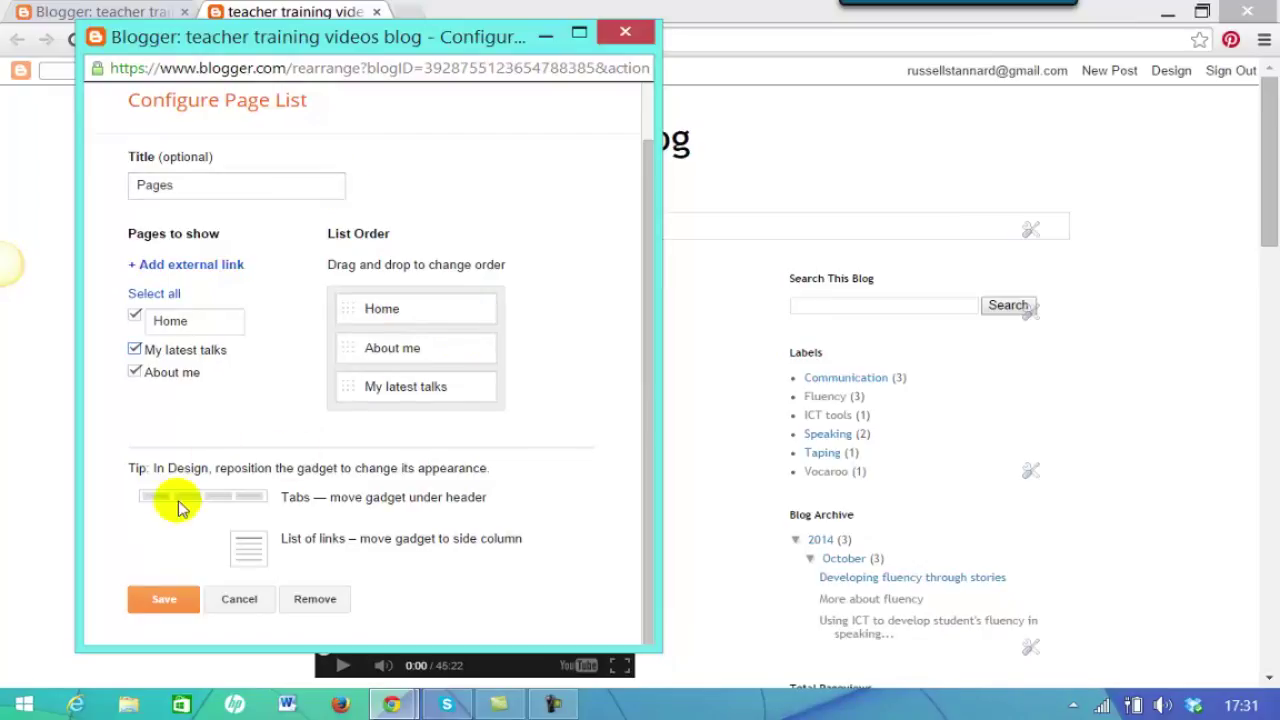
pyautogui.click(168, 602)
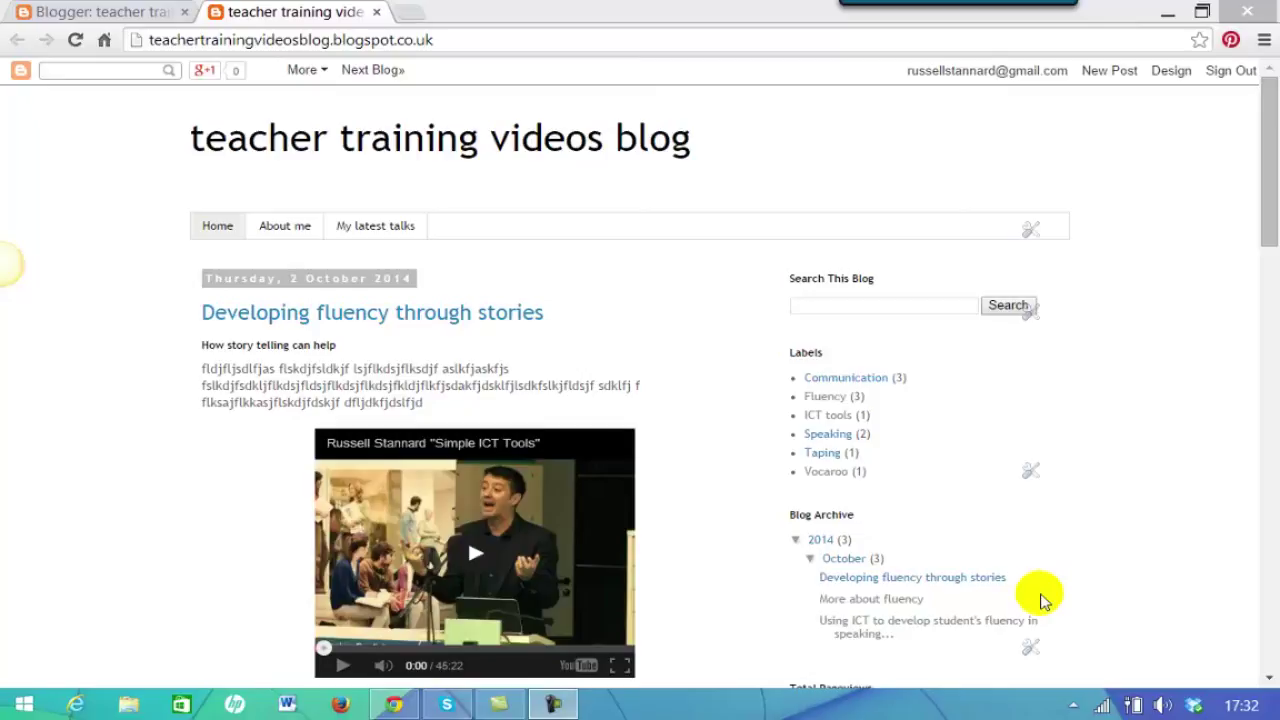
pyautogui.click(118, 16)
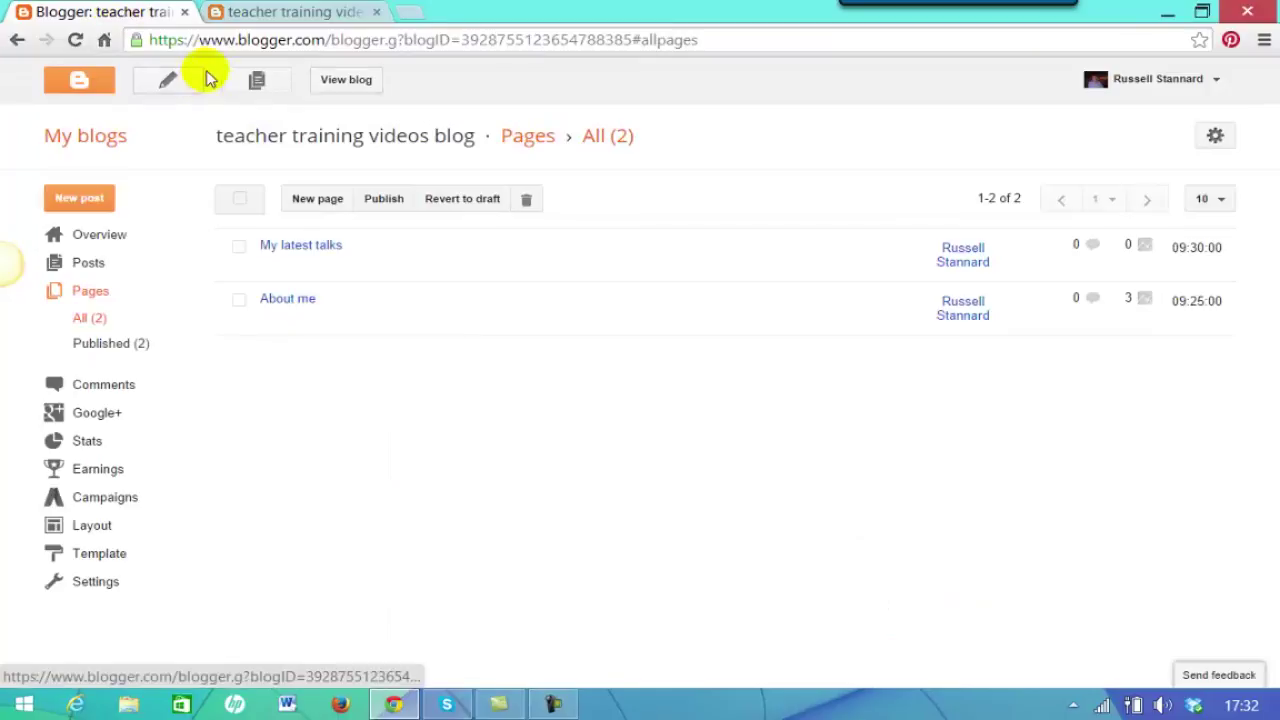
pyautogui.click(86, 138)
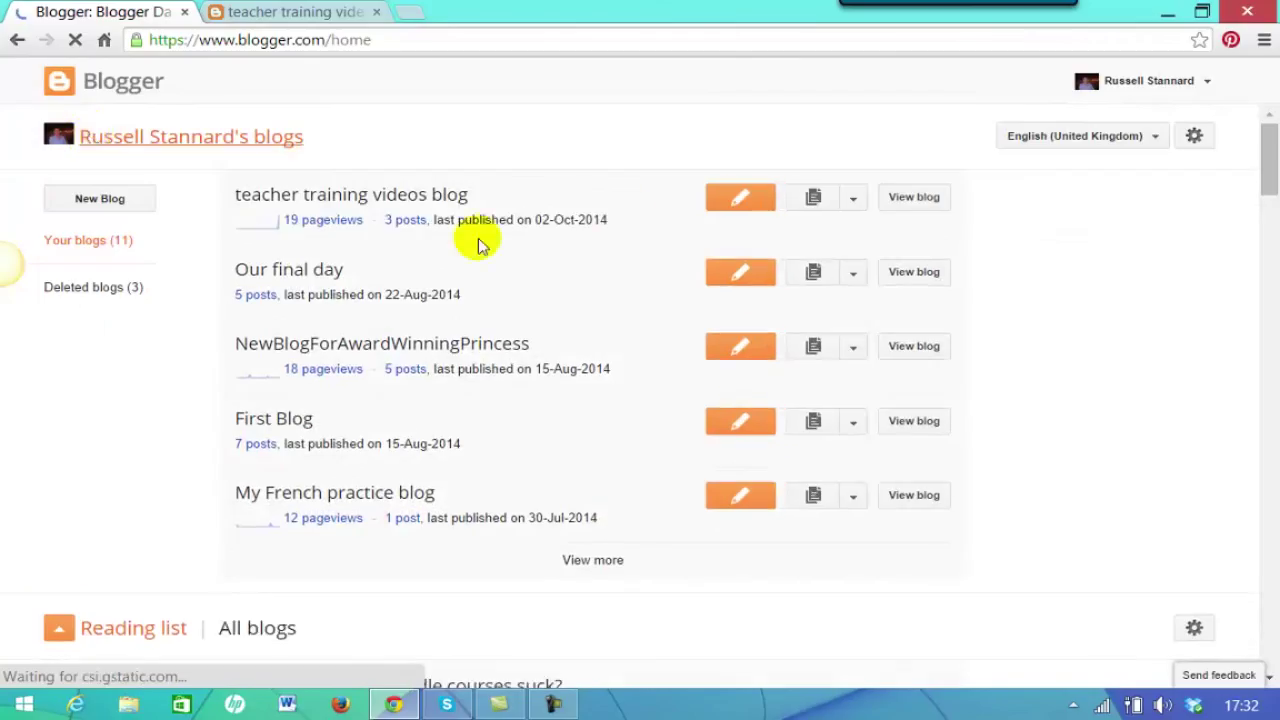
# Open the teacher training videos blog's Settings, glance at Other, then reopen Basic settings.
pyautogui.click(856, 197)
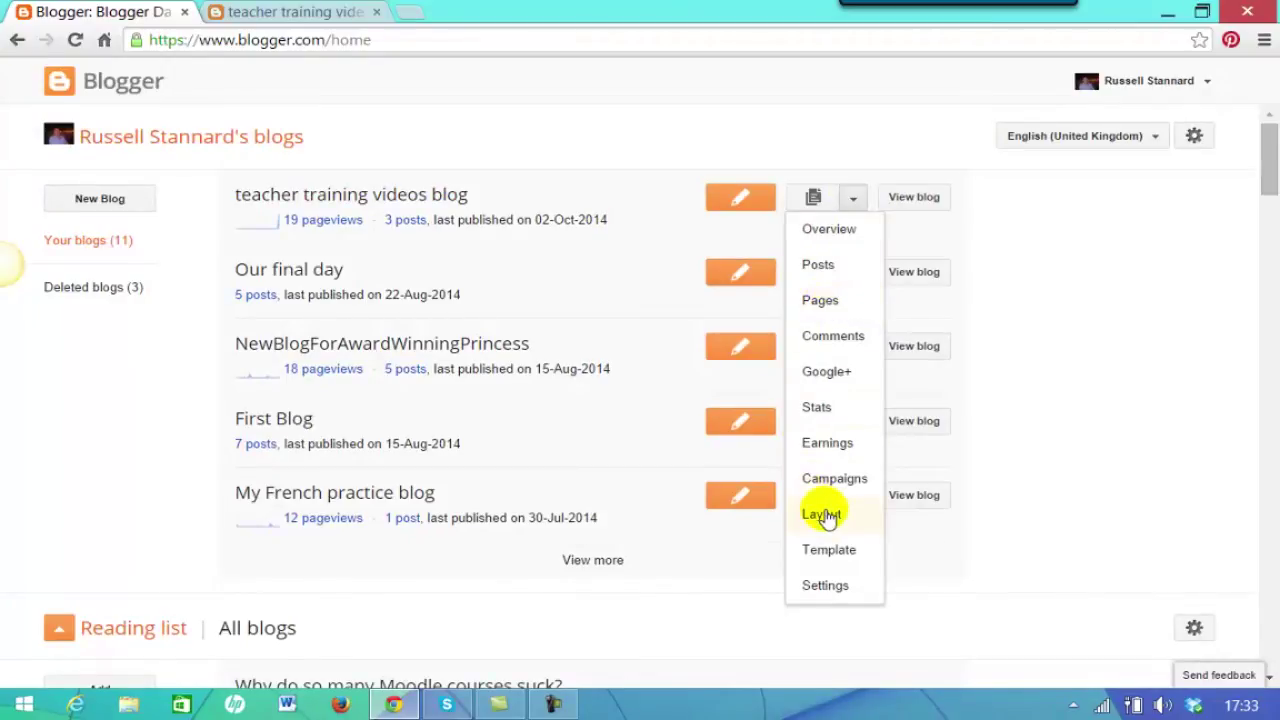
pyautogui.click(824, 586)
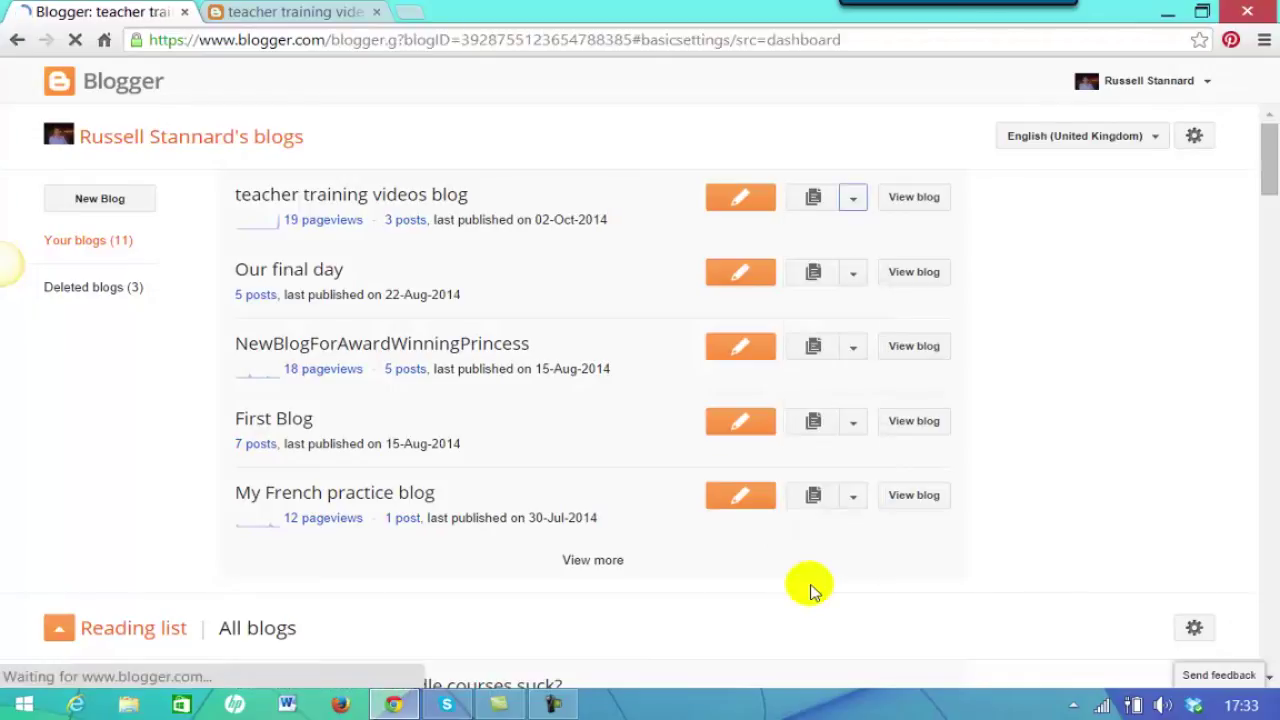
pyautogui.moveTo(1273, 235); pyautogui.dragTo(1274, 330)
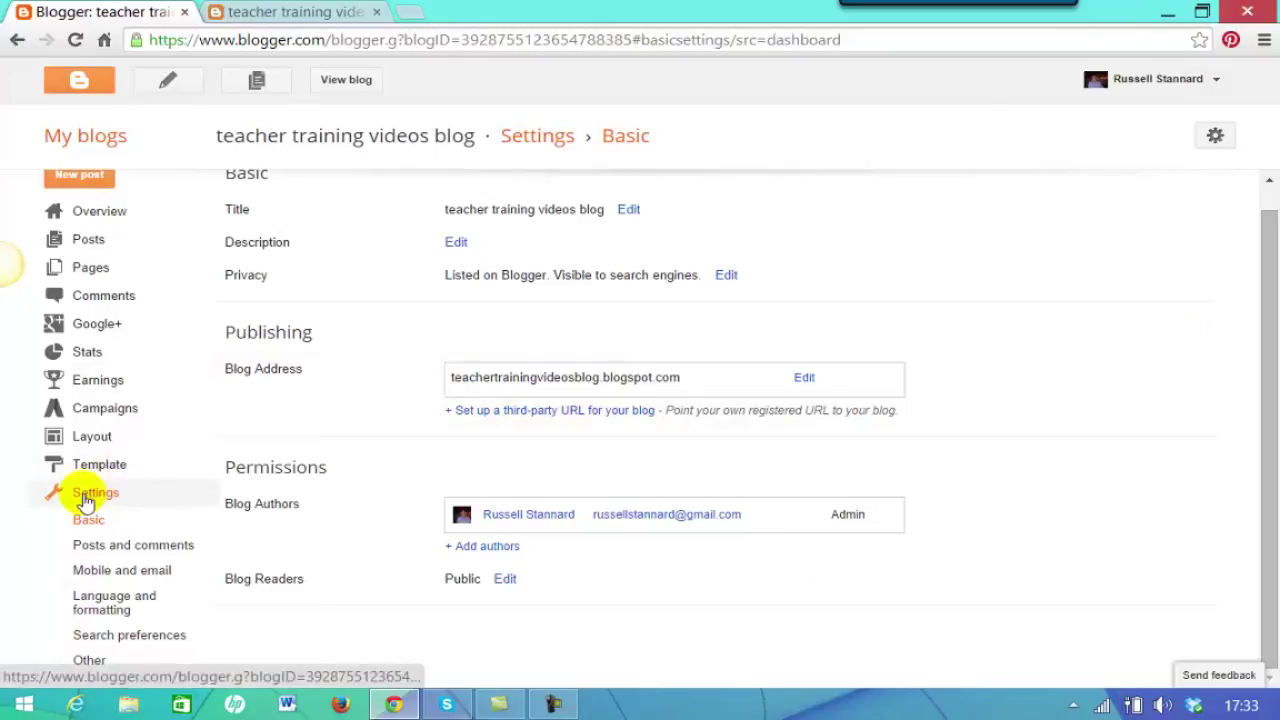
pyautogui.click(88, 662)
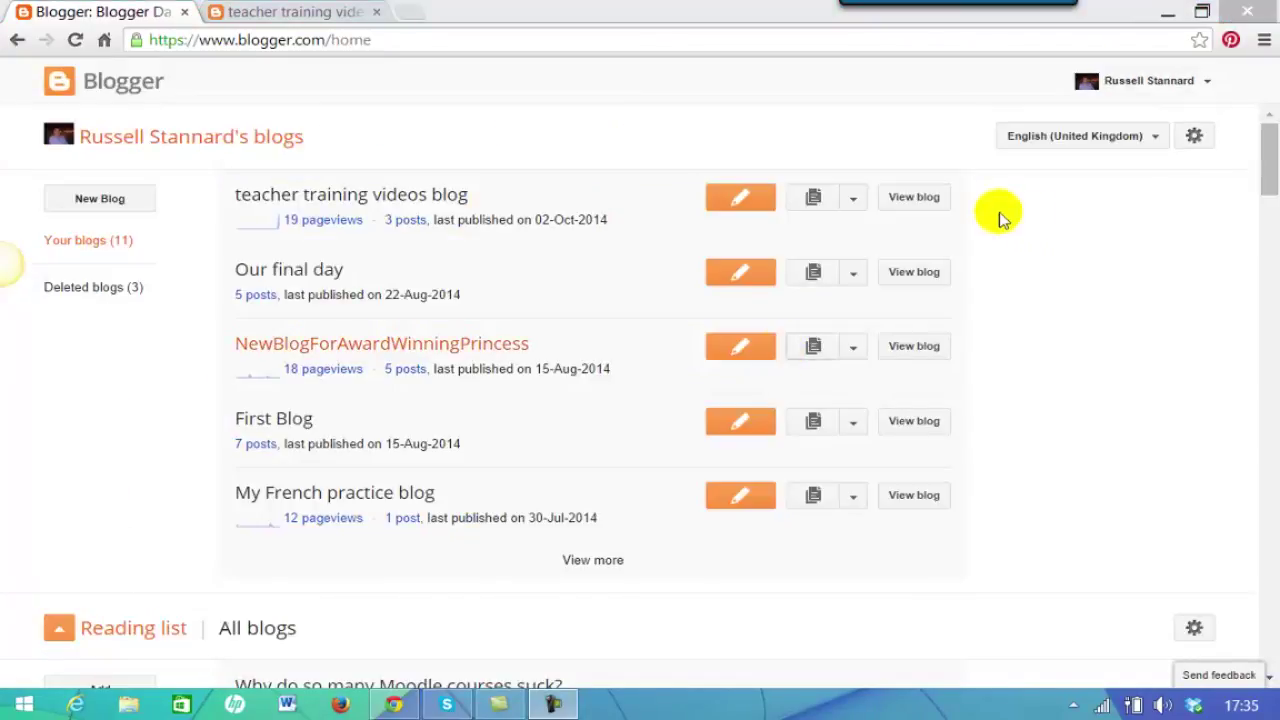
pyautogui.click(852, 200)
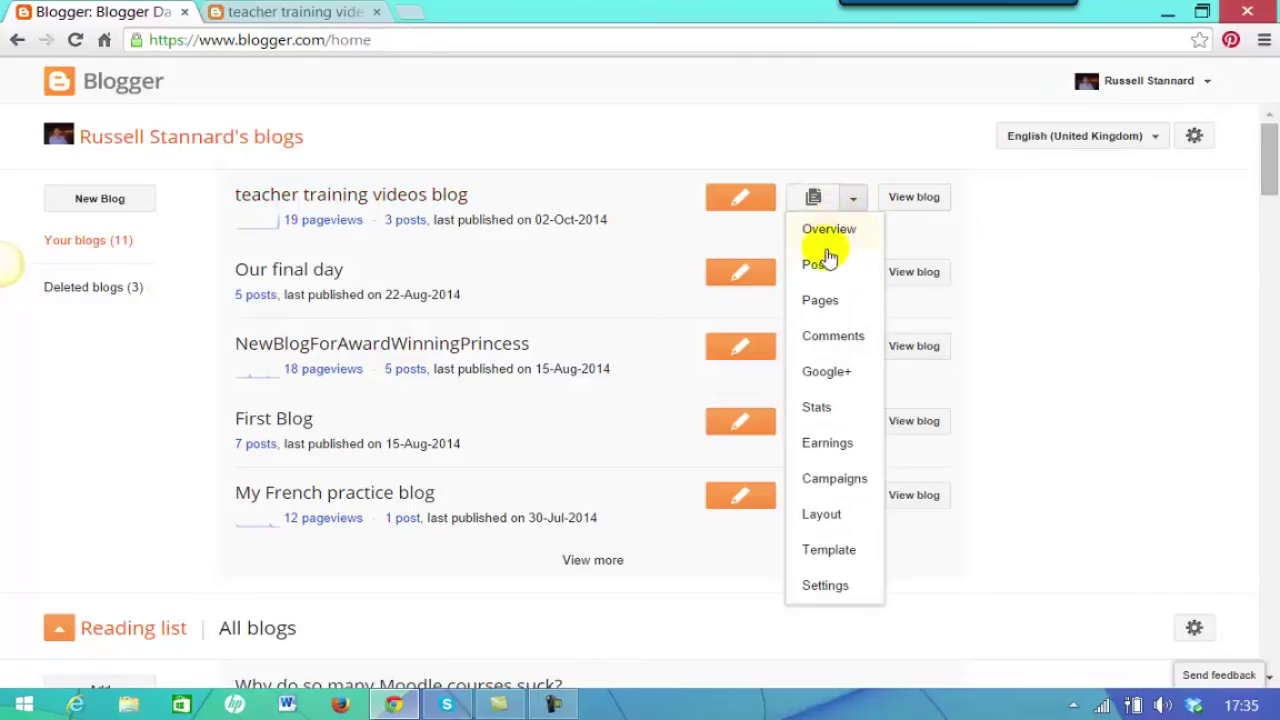
pyautogui.click(826, 584)
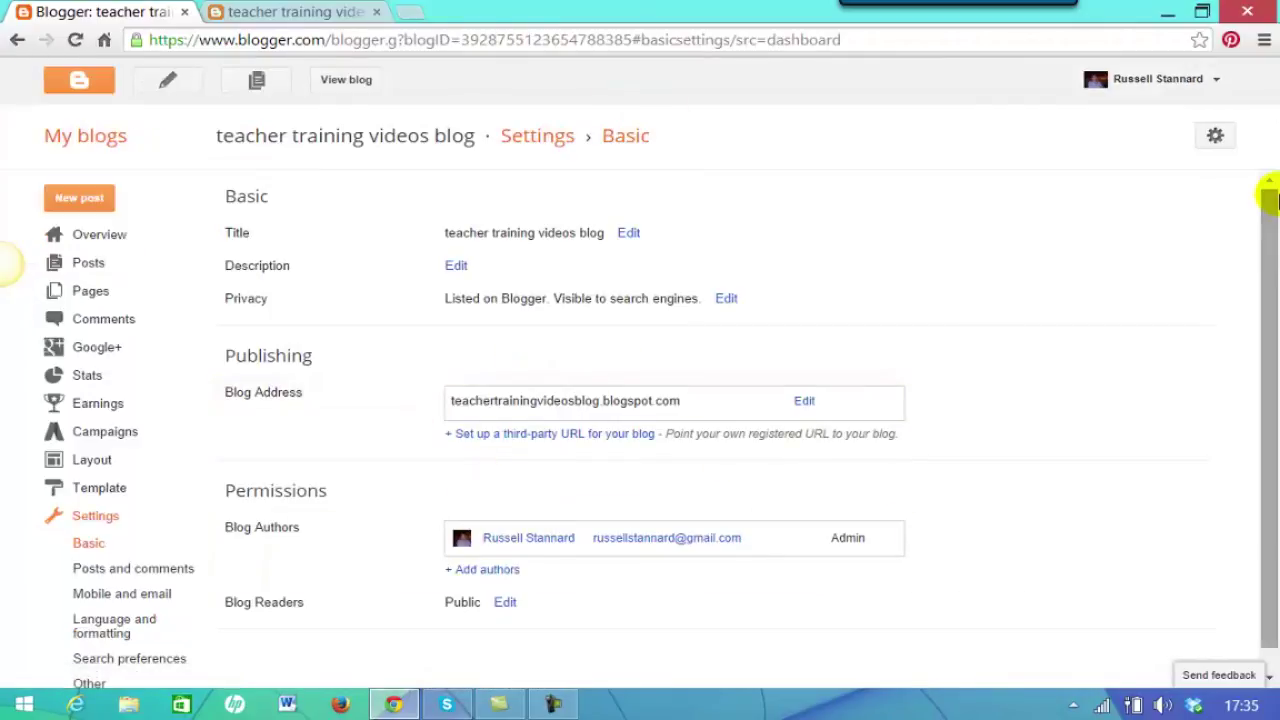
# Cancel a description edit, then open Privacy with listing and search engine visibility both left at Yes.
pyautogui.scroll(-1, 1266, 191)
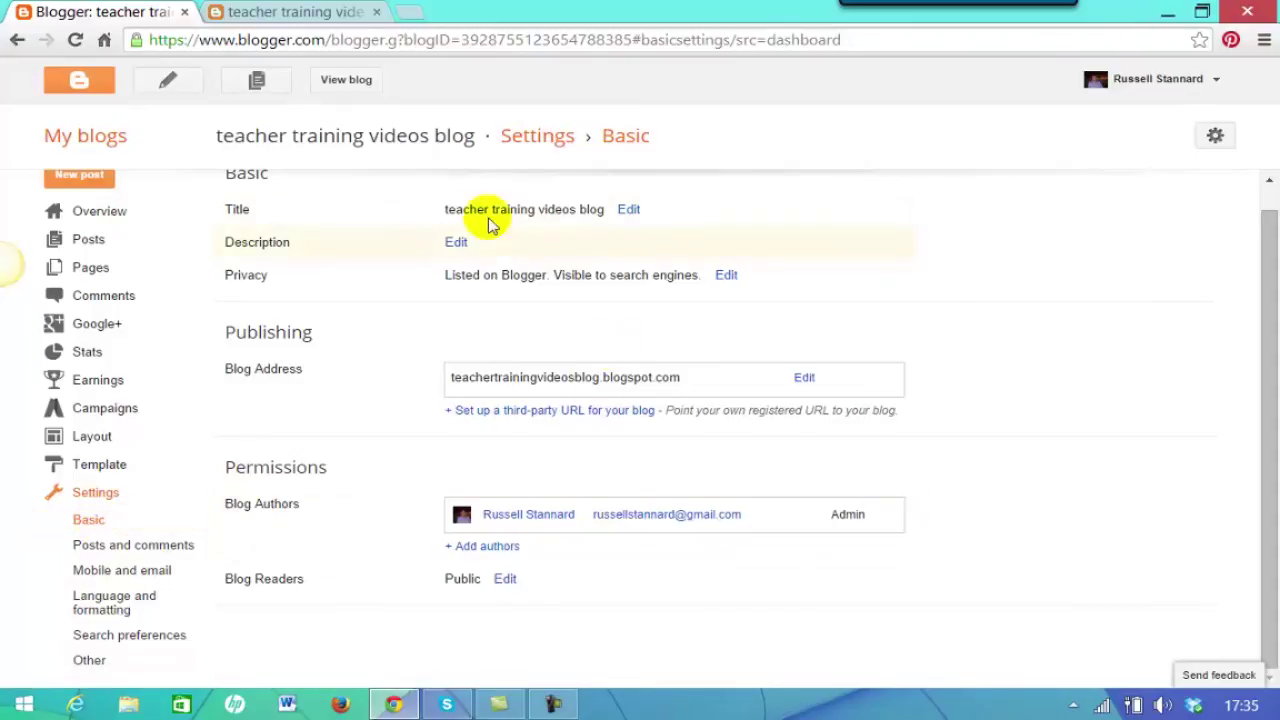
pyautogui.click(455, 241)
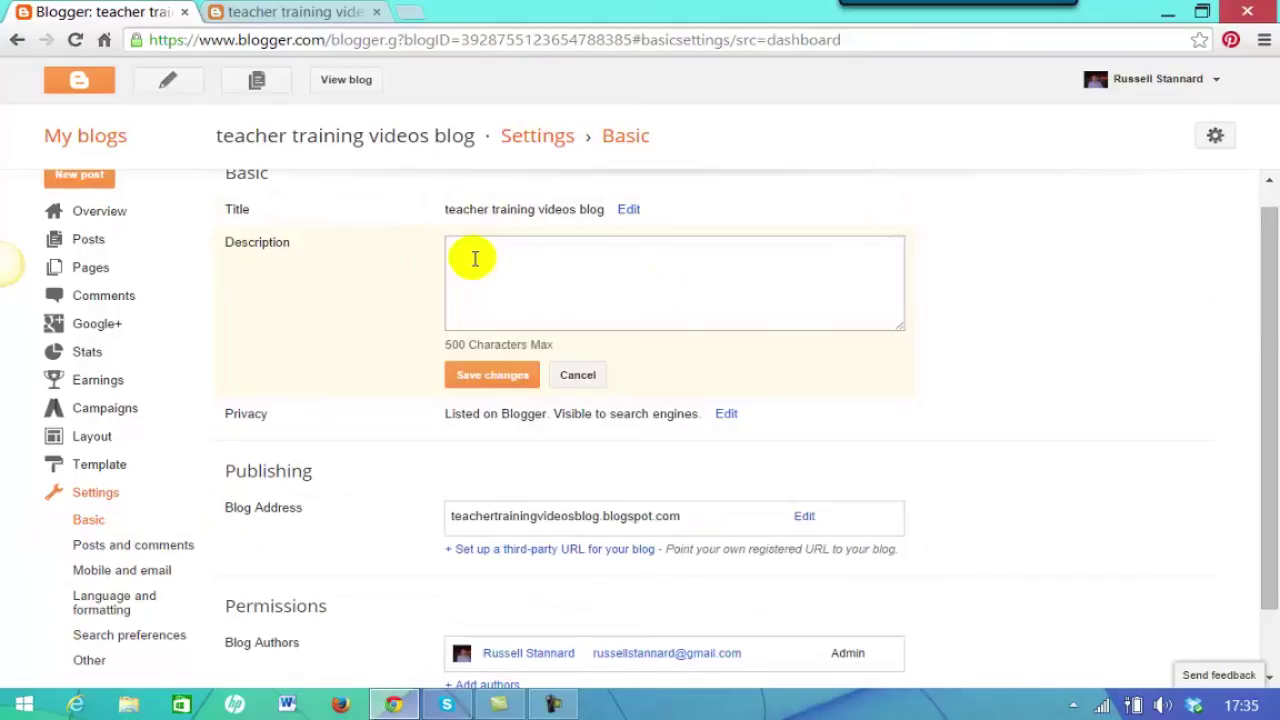
pyautogui.click(467, 259)
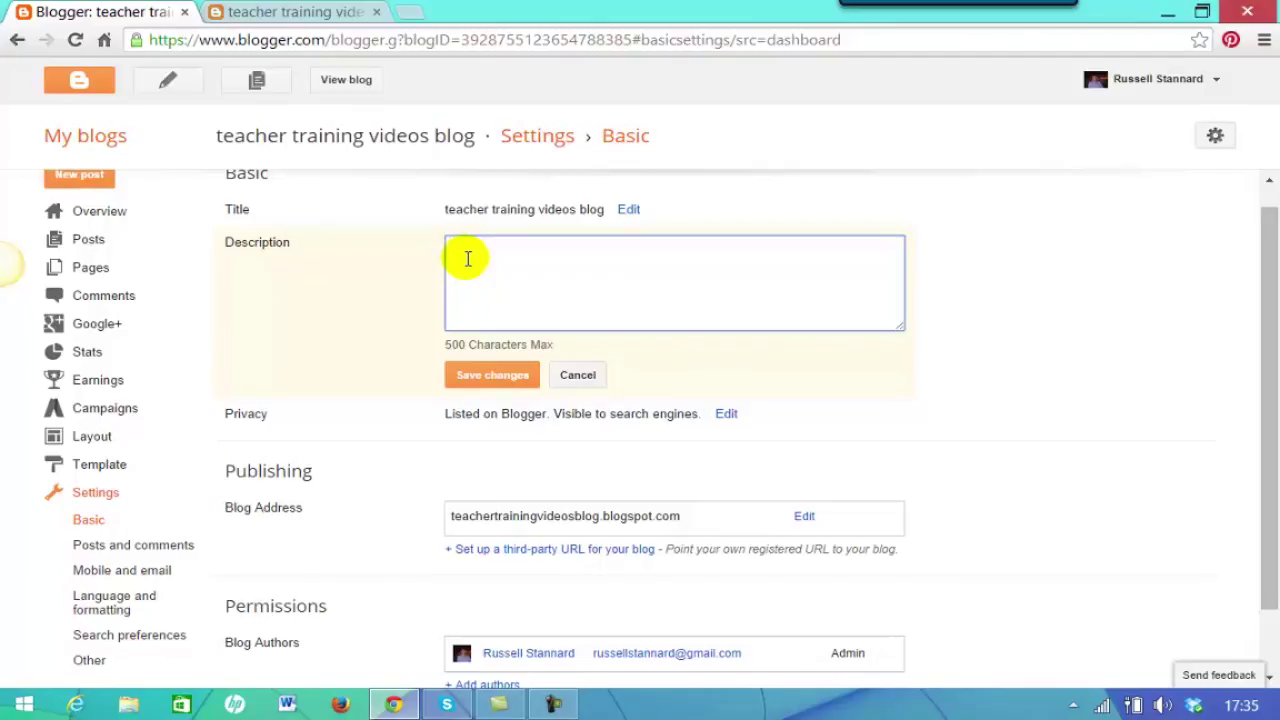
pyautogui.moveTo(1260, 271); pyautogui.dragTo(1268, 302)
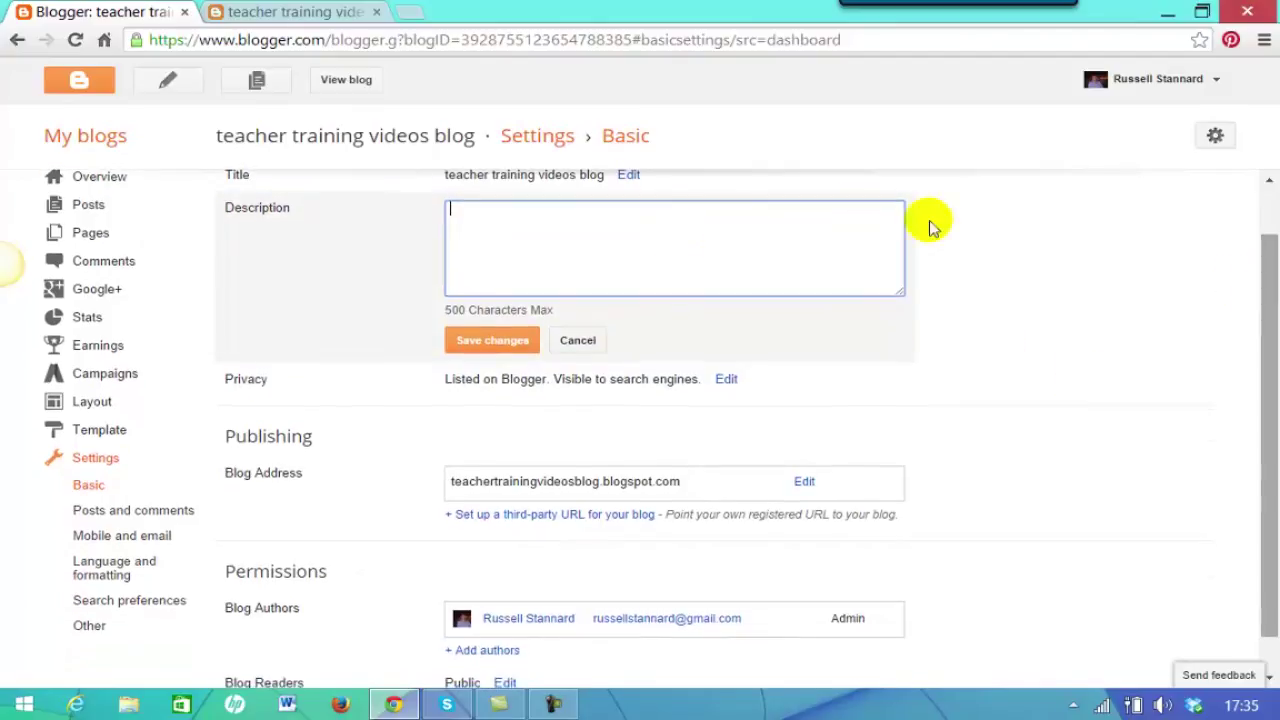
pyautogui.click(571, 340)
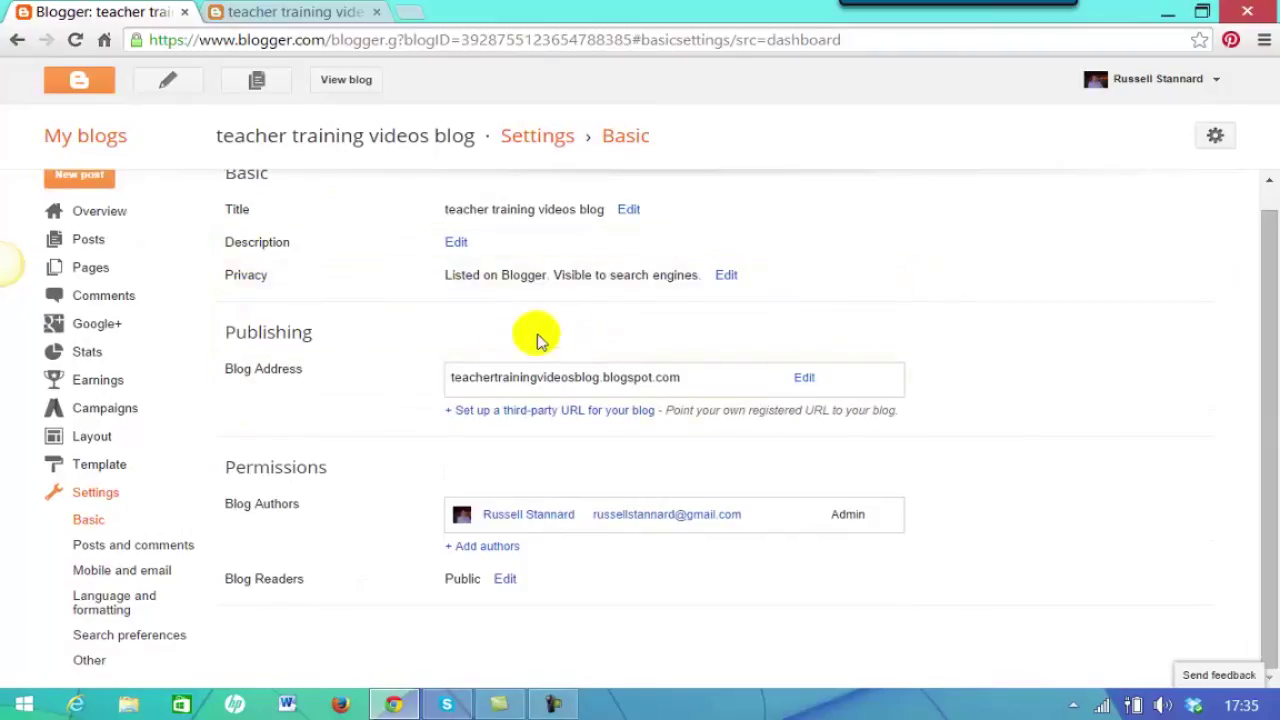
pyautogui.click(727, 276)
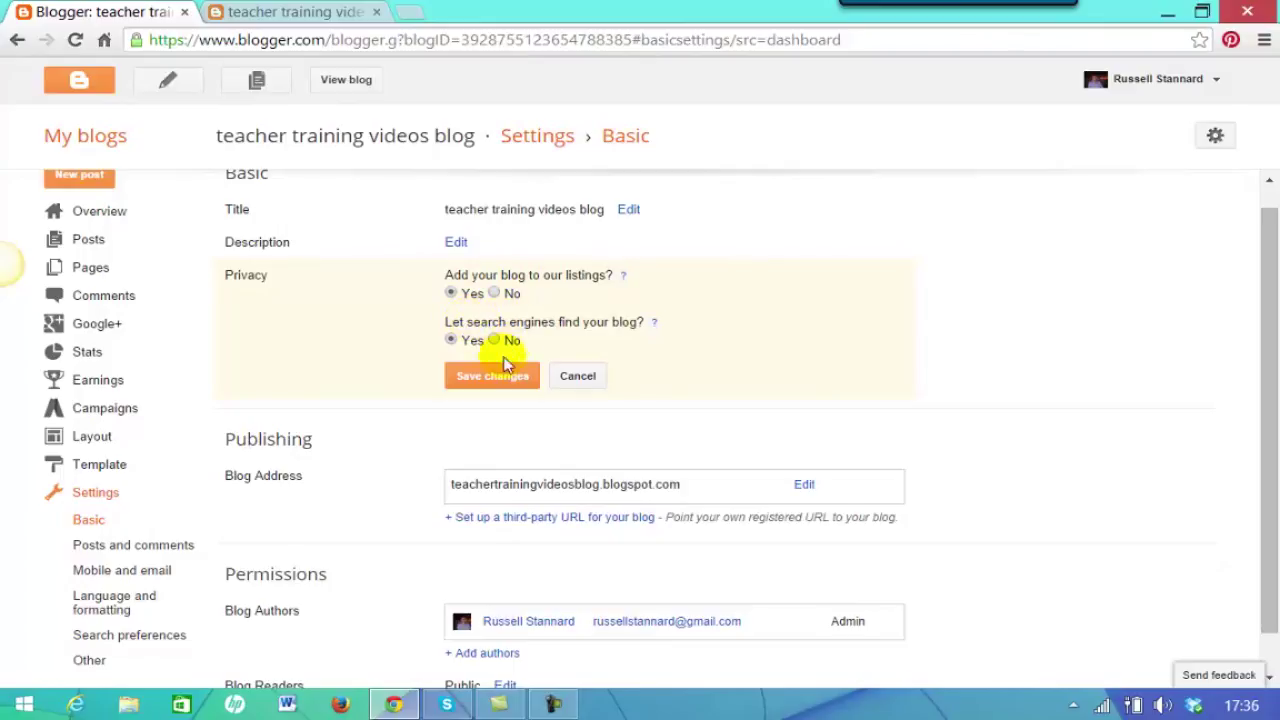
pyautogui.moveTo(1266, 260); pyautogui.dragTo(1275, 375)
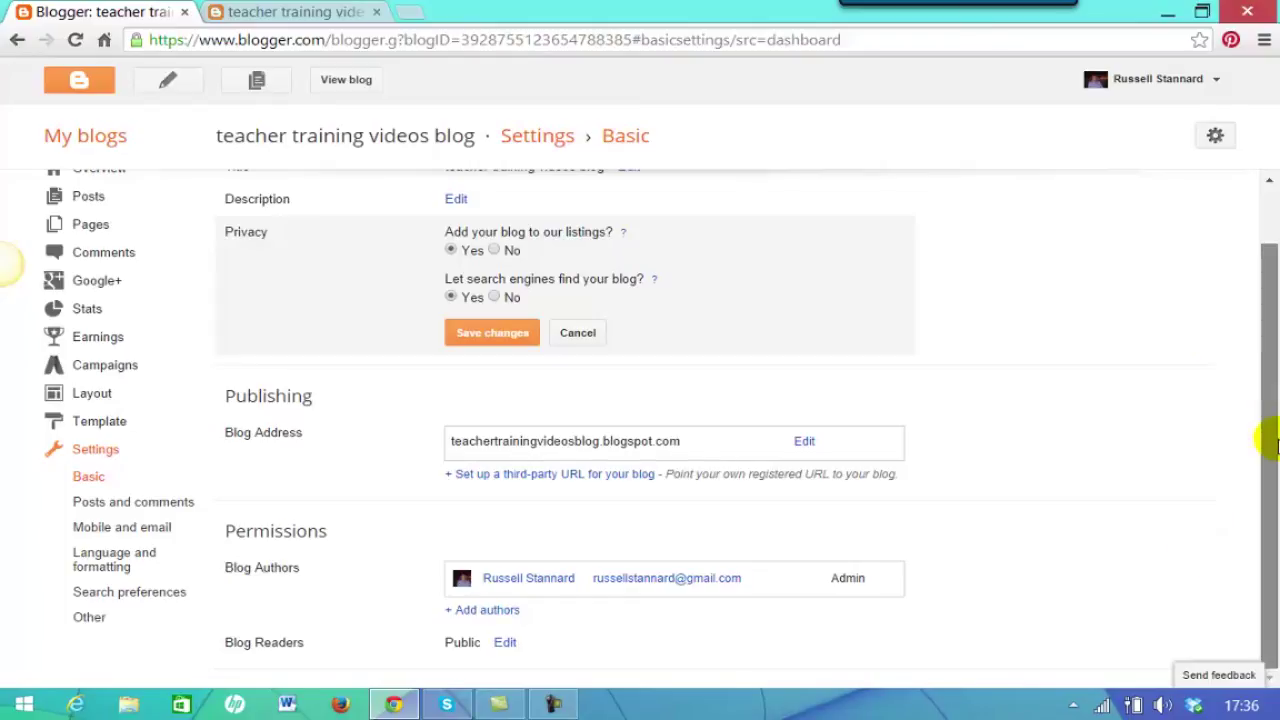
# Under Permissions, add an author by entering the co-author's e-mail address and sending the invitation.
pyautogui.click(484, 609)
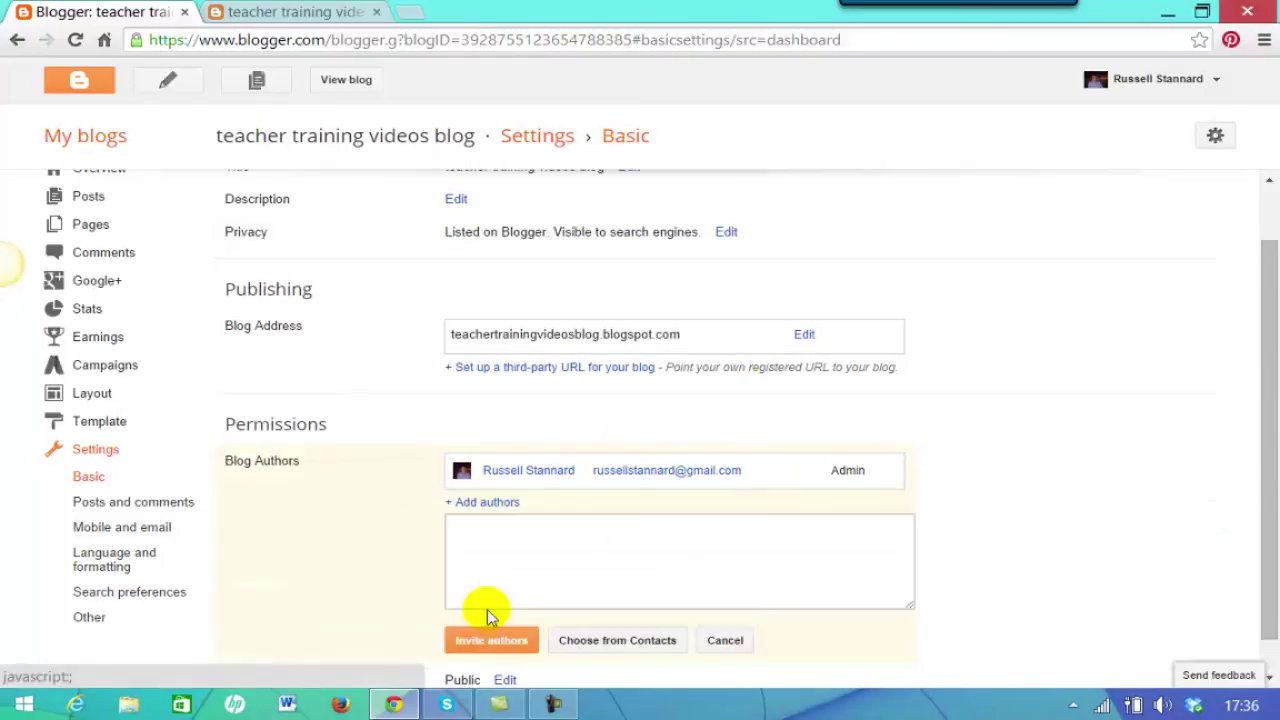
pyautogui.click(515, 546)
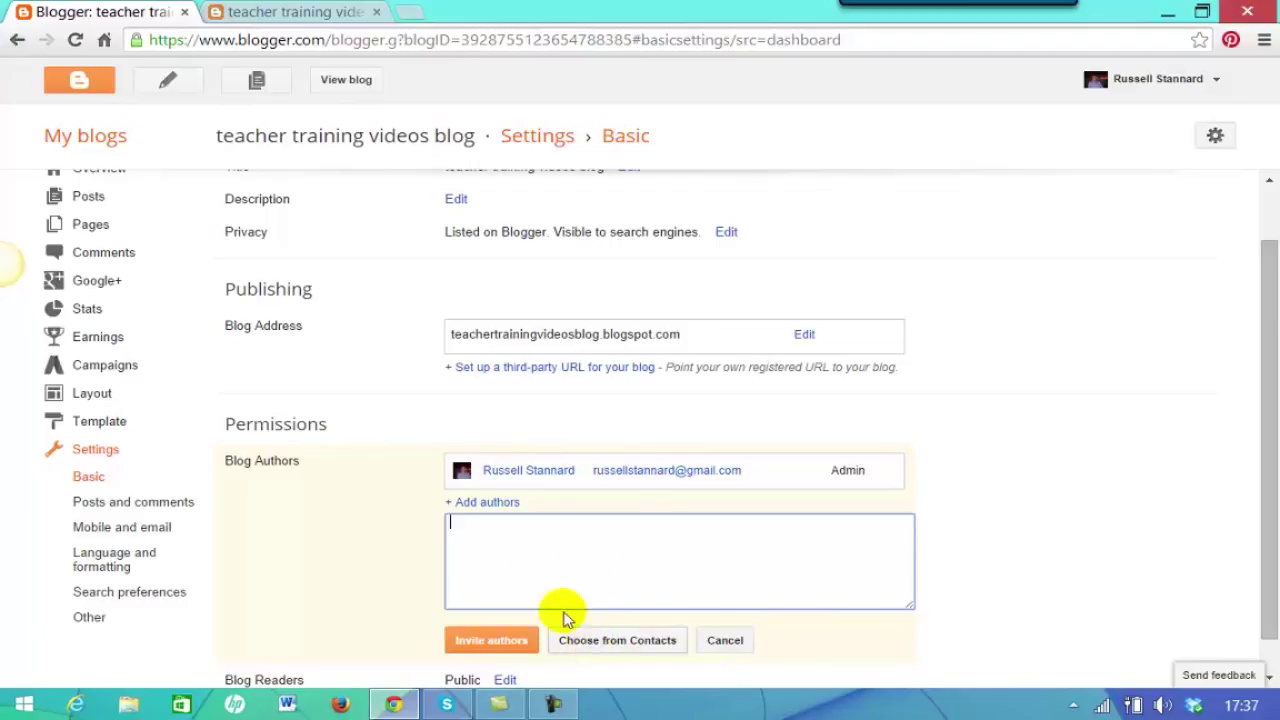
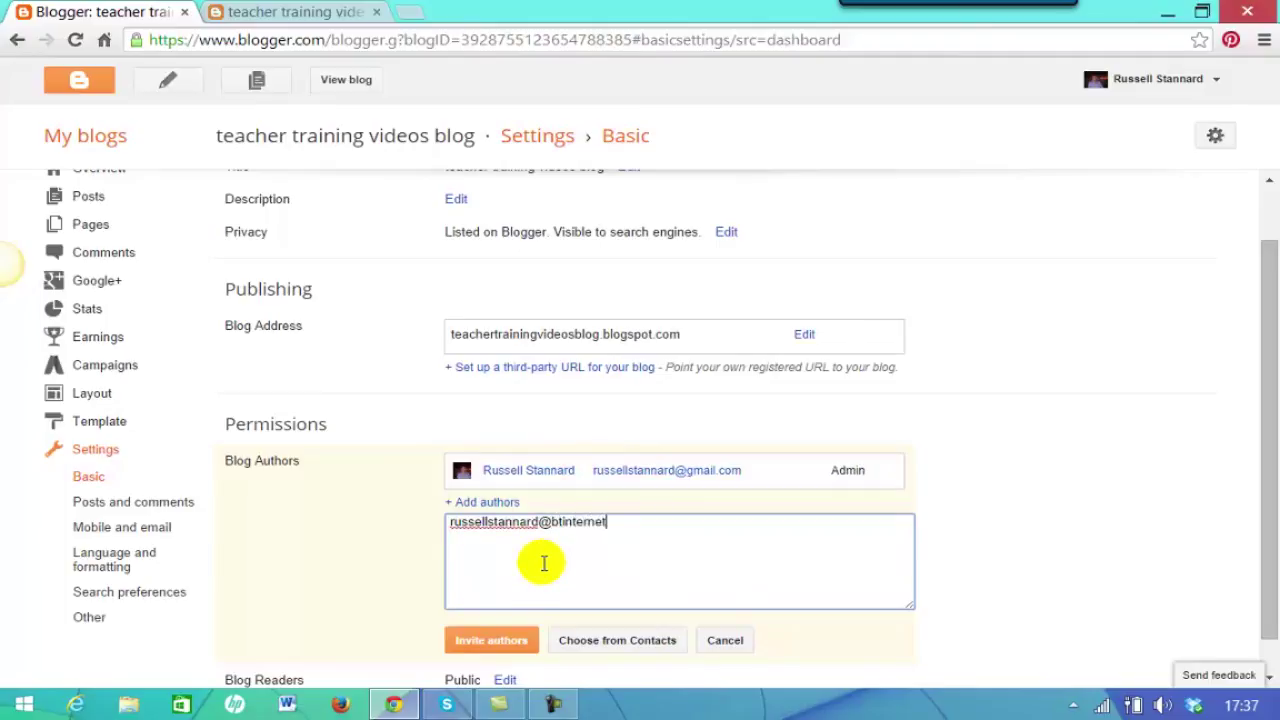
pyautogui.moveTo(1271, 394); pyautogui.dragTo(1275, 478)
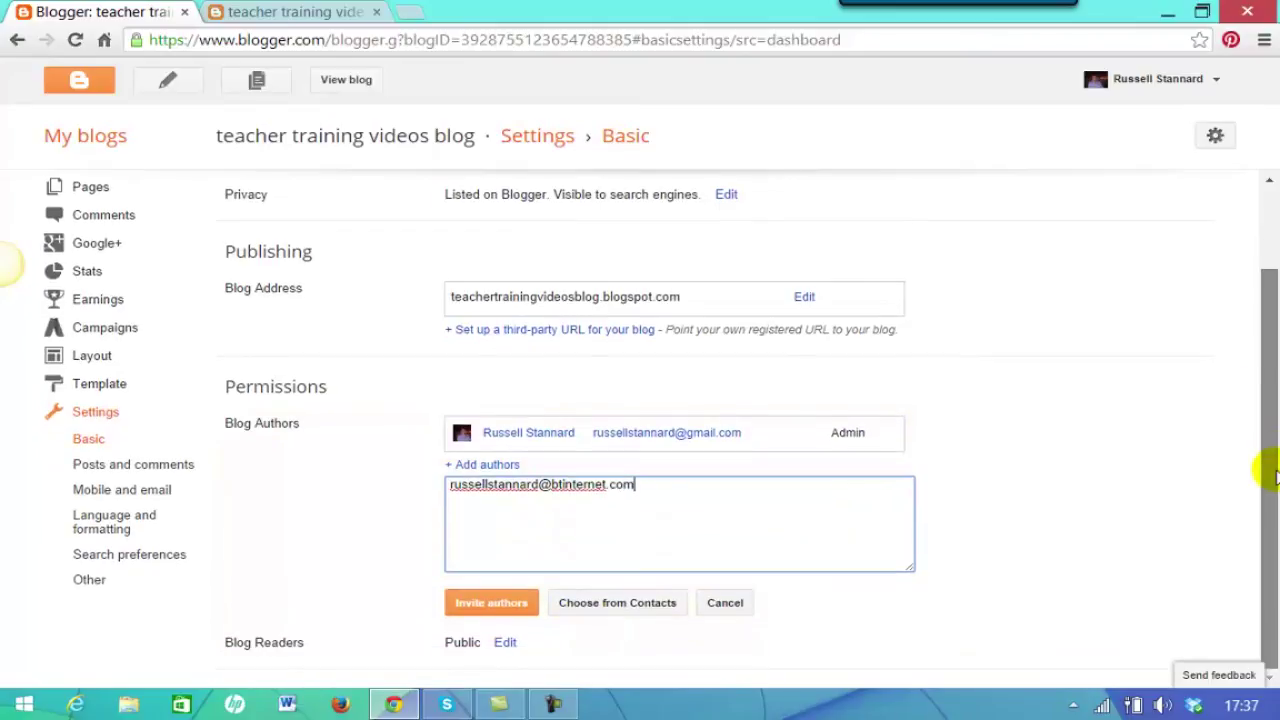
pyautogui.click(481, 604)
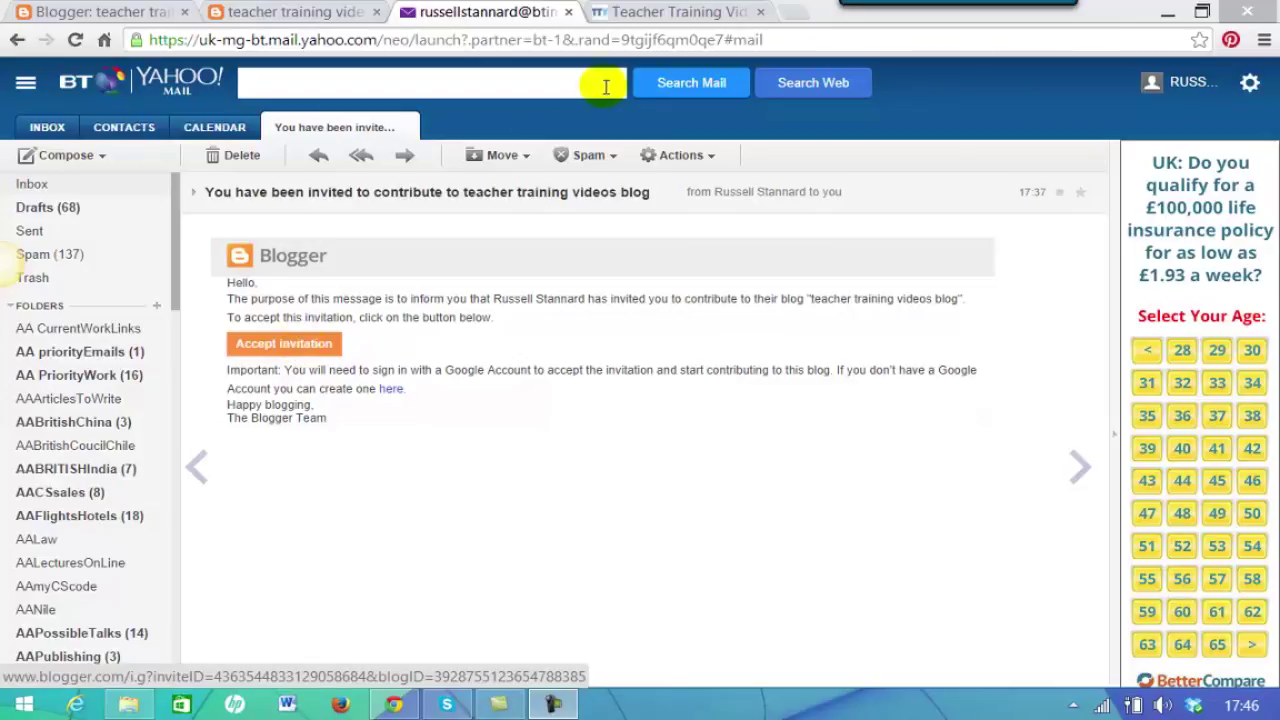
# Switch to the Teacher Training Videos Blogs & Wikis tab and place the cursor in its search box.
pyautogui.click(645, 13)
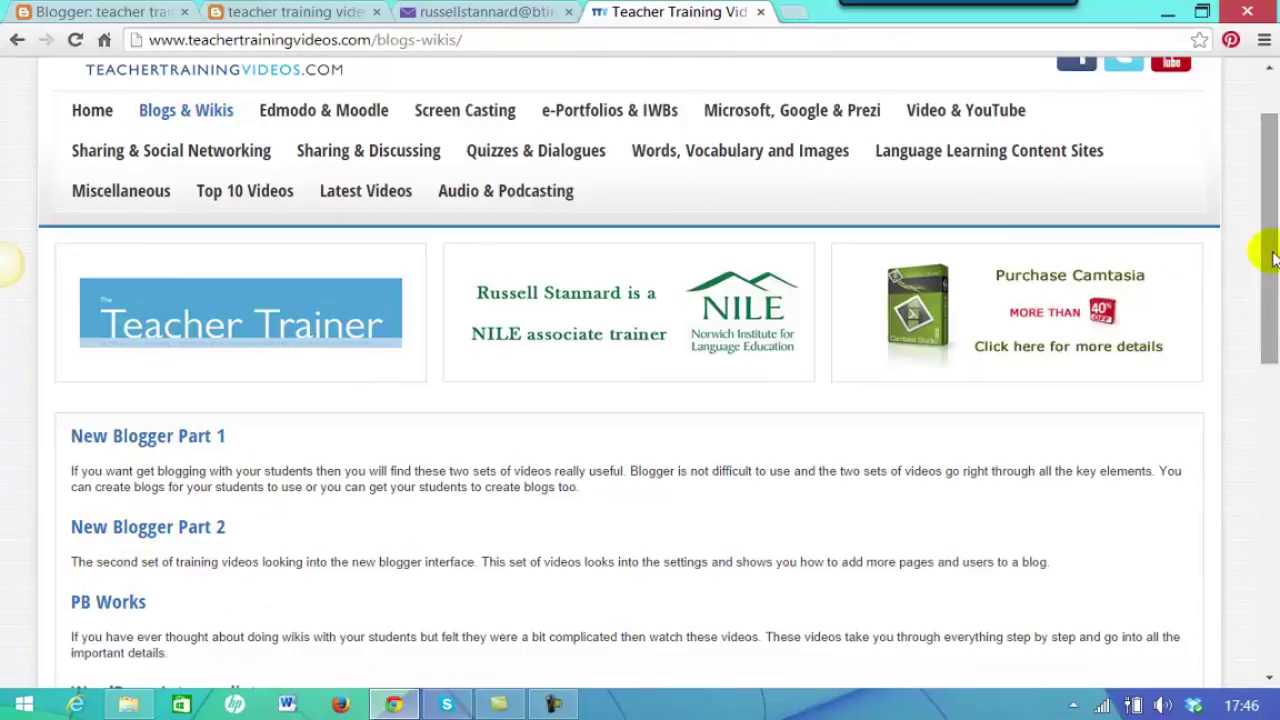
pyautogui.moveTo(1257, 251); pyautogui.dragTo(1237, 103)
pyautogui.click(1058, 103)
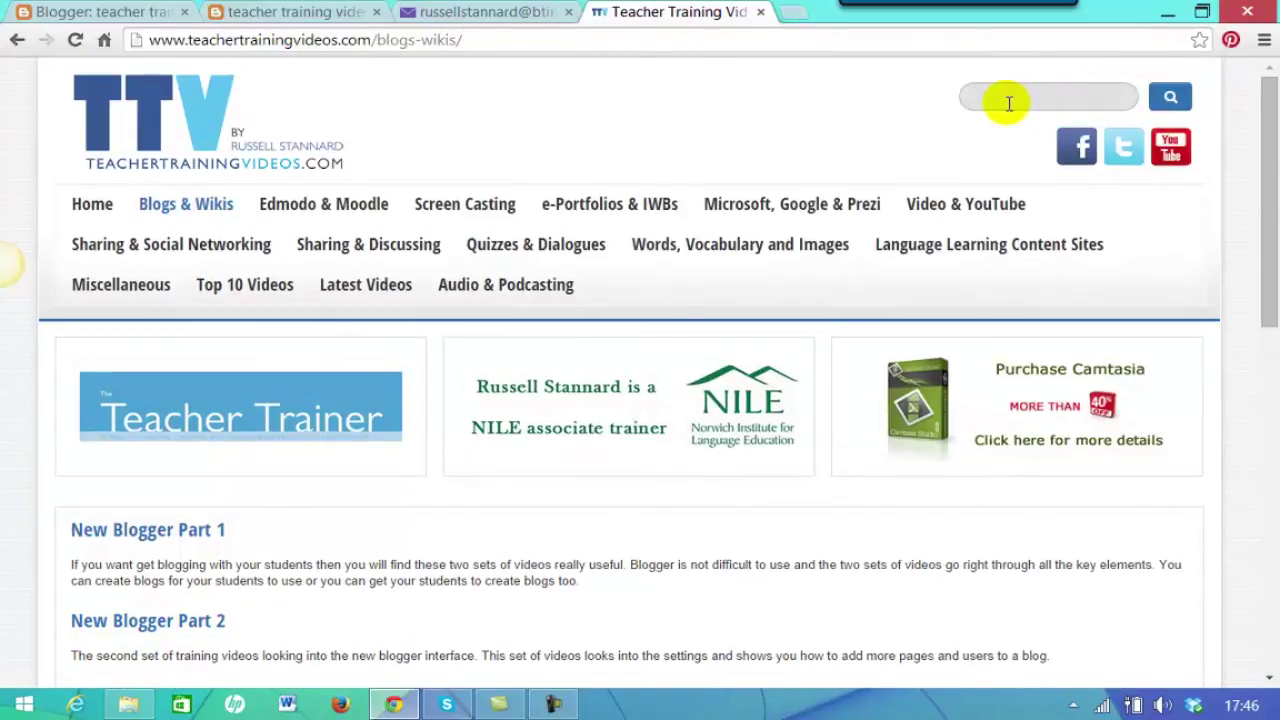